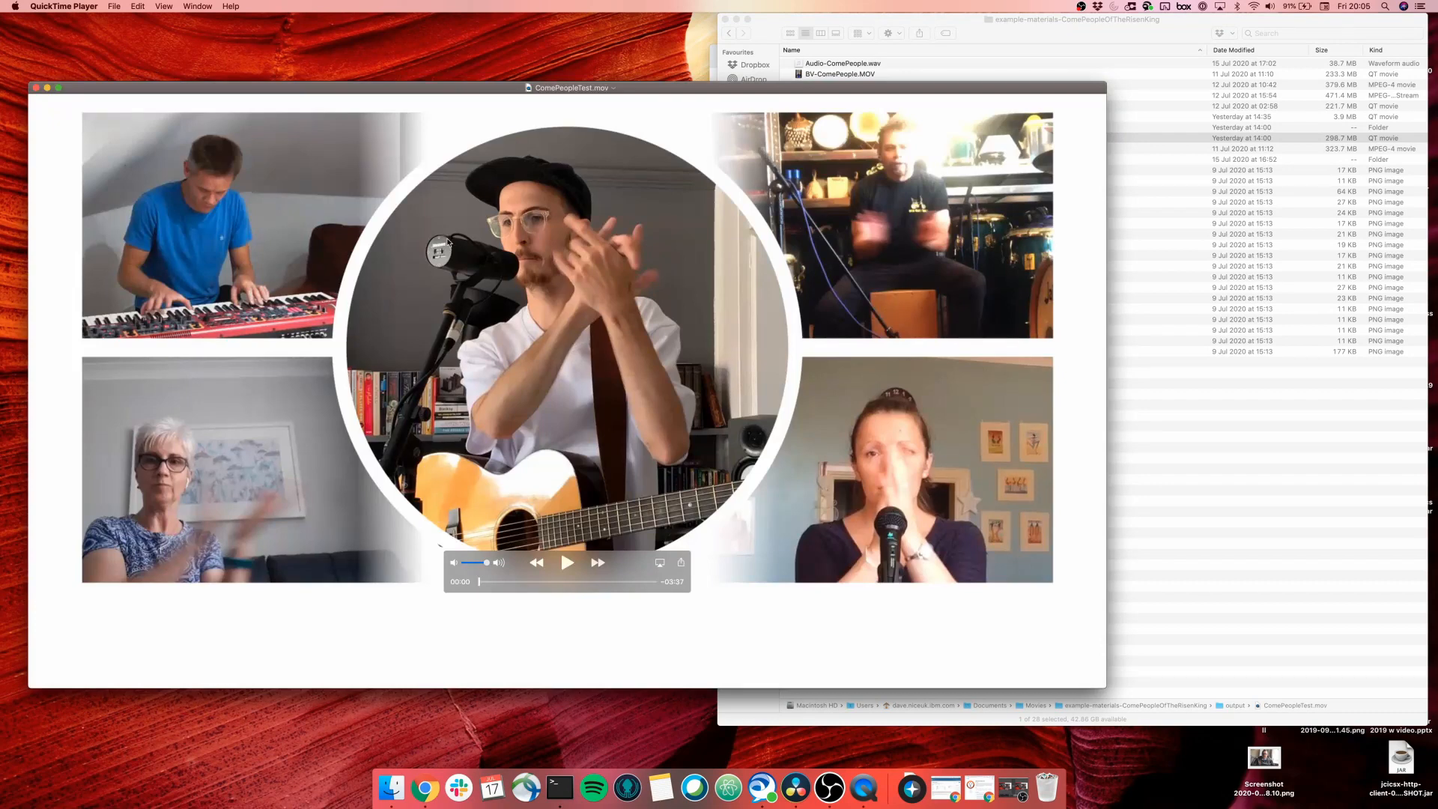
Scrub ComePeopleTest.mov to 0:24 to check the lyric subtitles, then quit QuickTime.
{"action": "left_click_drag", "start_coordinate": [503, 91], "coordinate": [553, 87]}
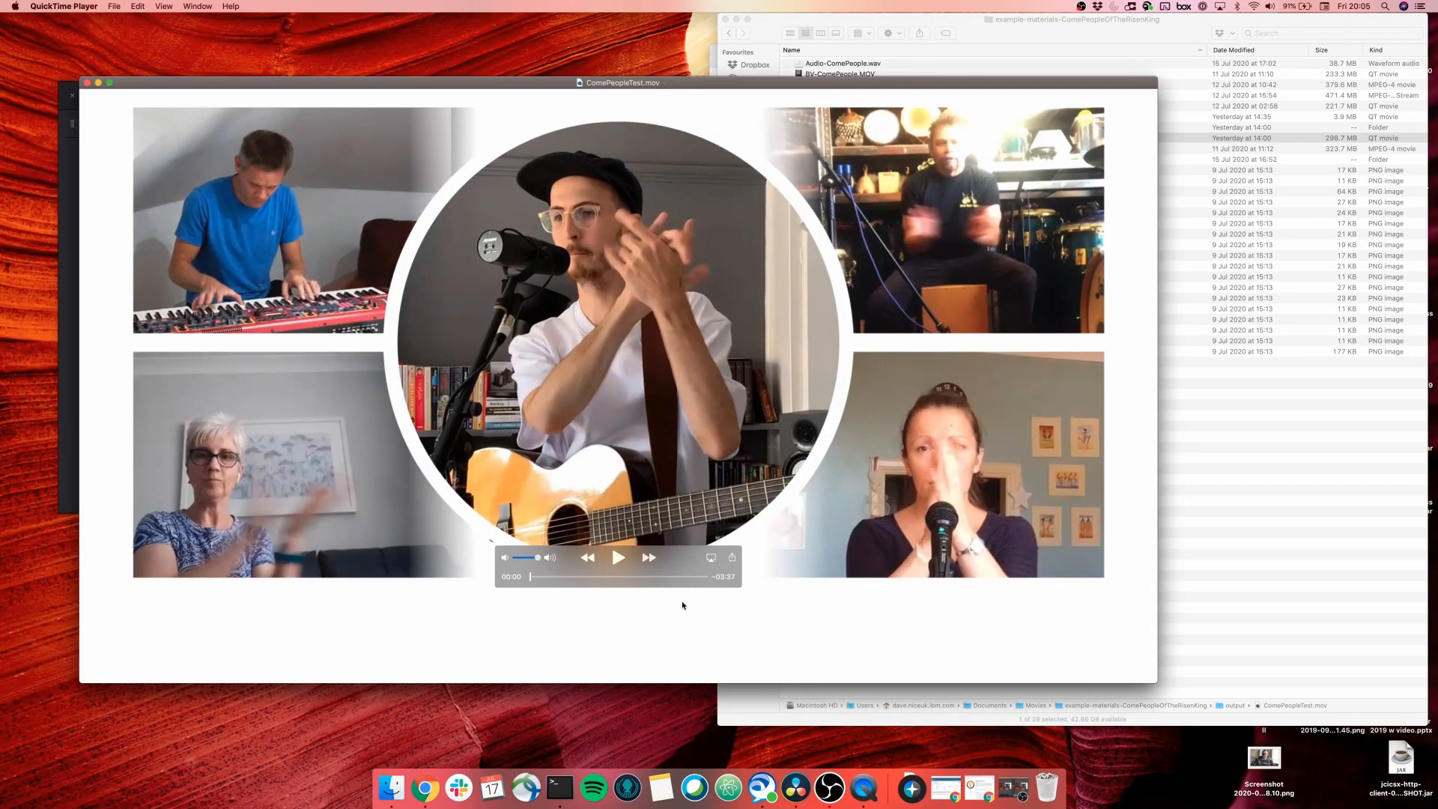
{"action": "left_click_drag", "start_coordinate": [531, 577], "coordinate": [551, 577]}
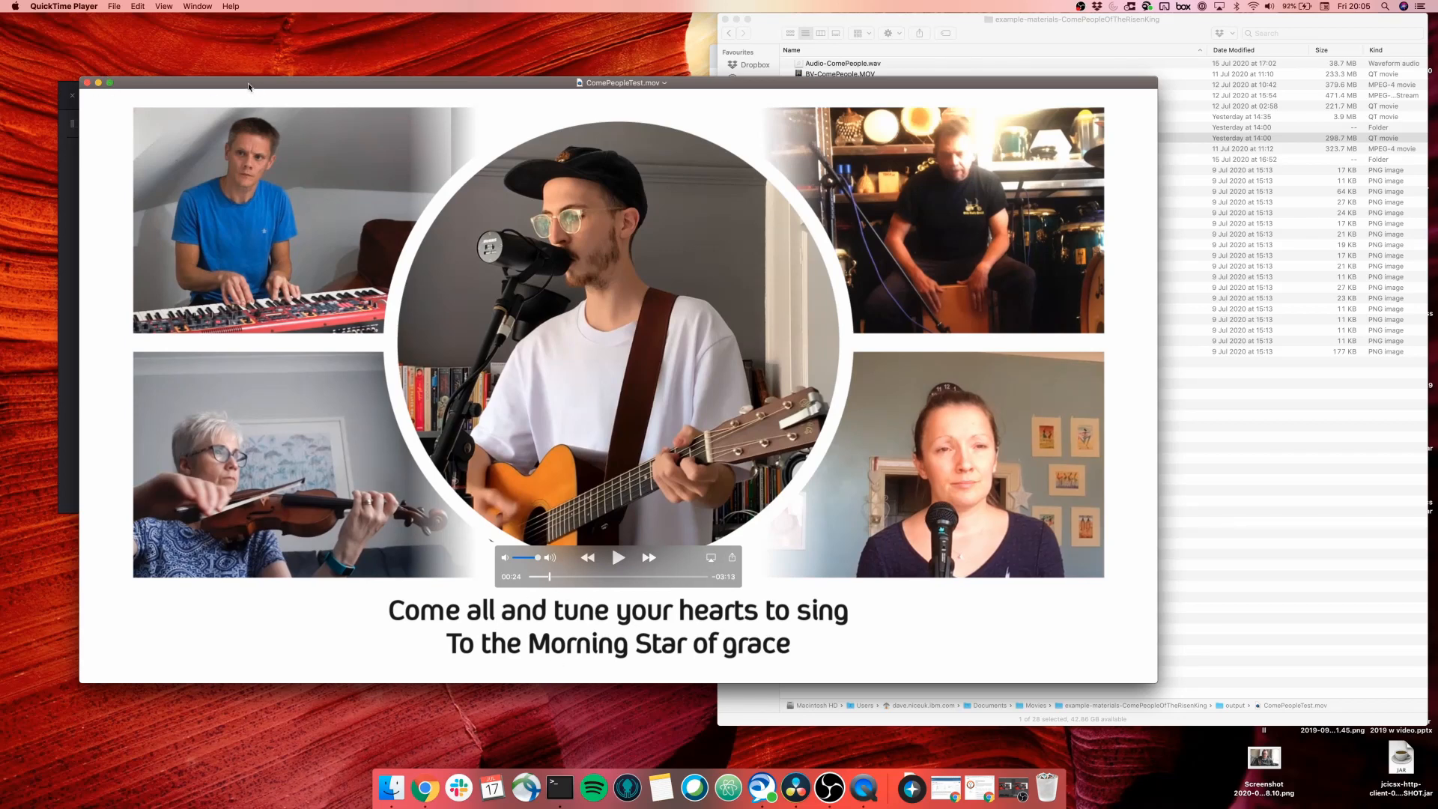
{"action": "key", "text": "super+q"}
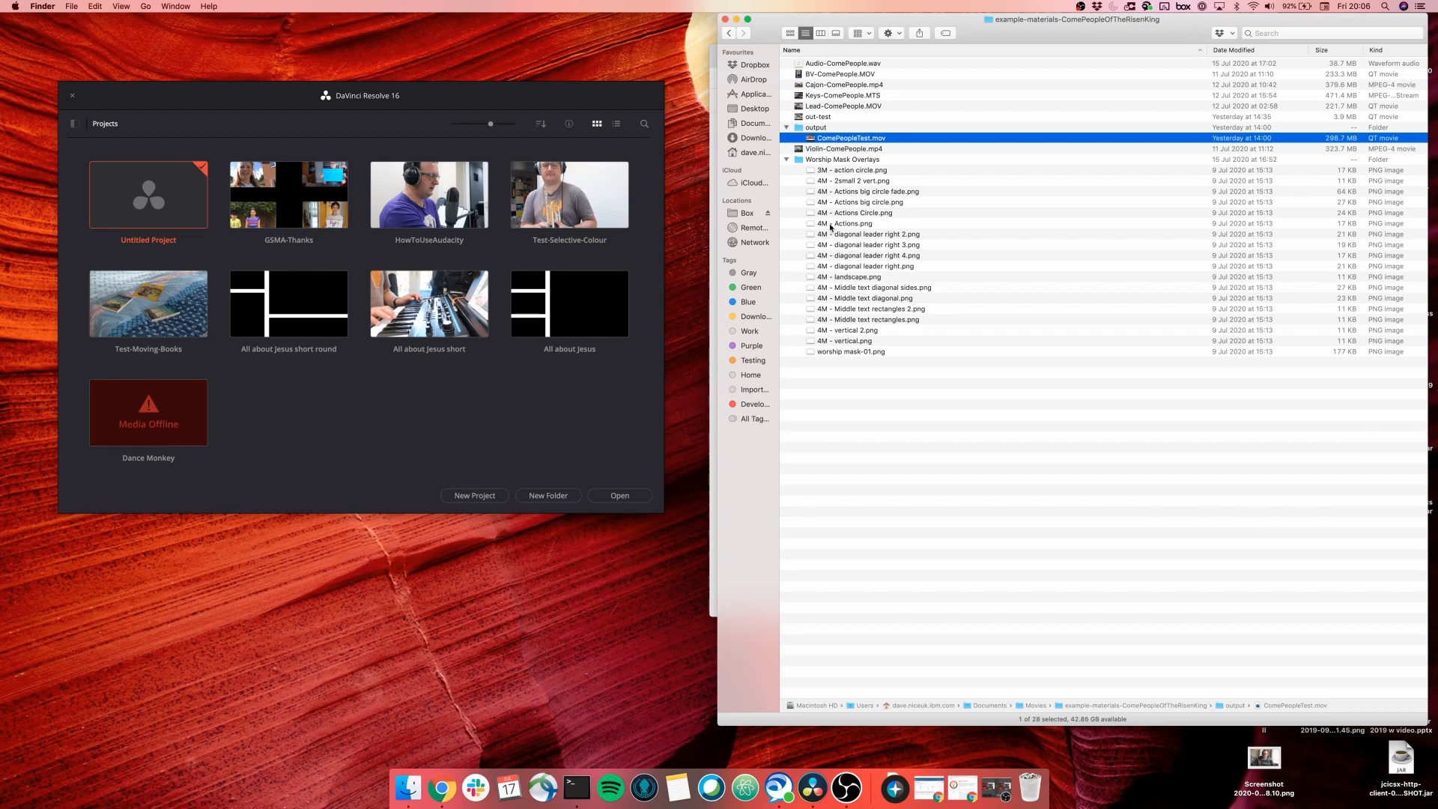
Collapse the open folders and move the out-test folder to the Trash.
{"action": "left_click", "coordinate": [786, 160]}
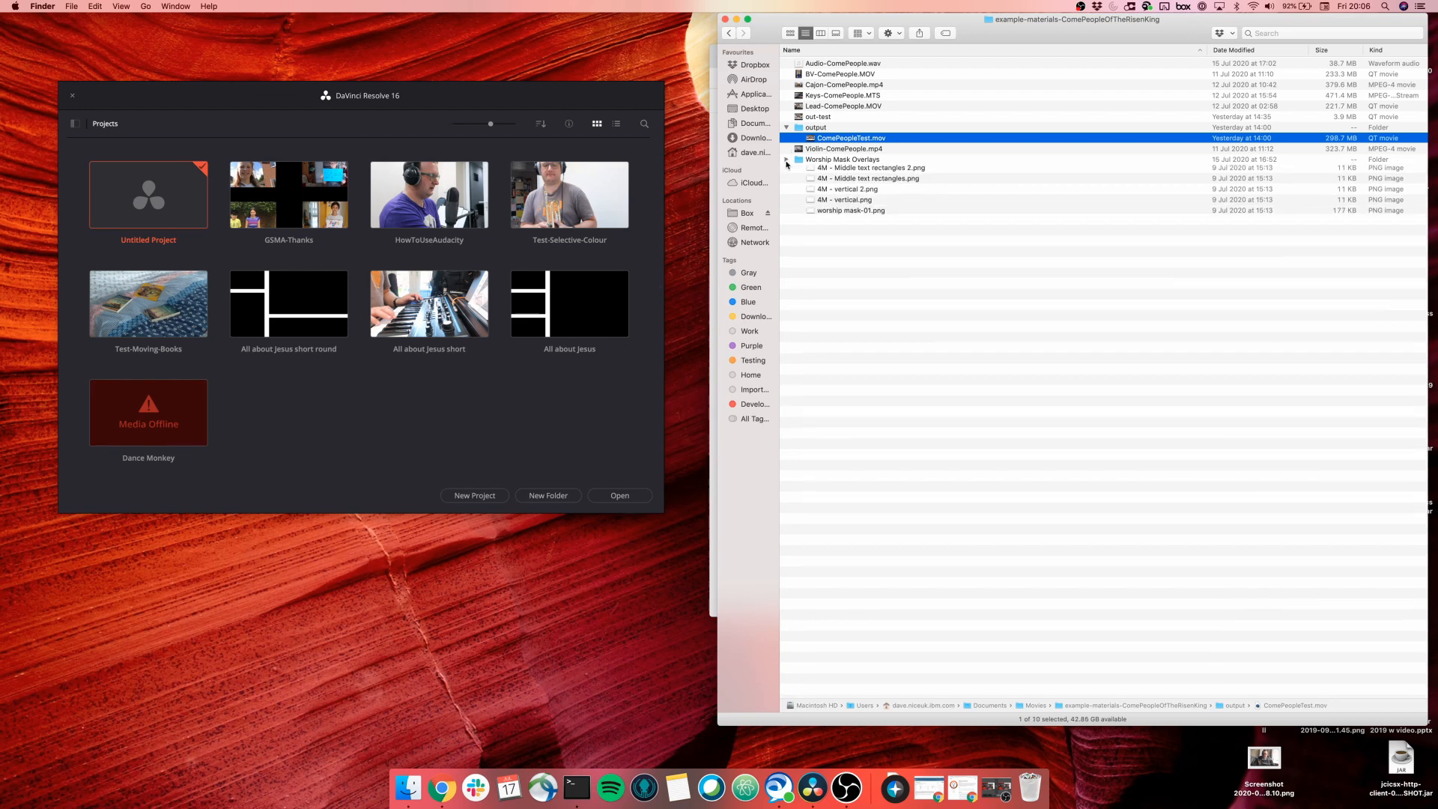
{"action": "left_click", "coordinate": [837, 74]}
{"action": "left_click", "coordinate": [787, 127]}
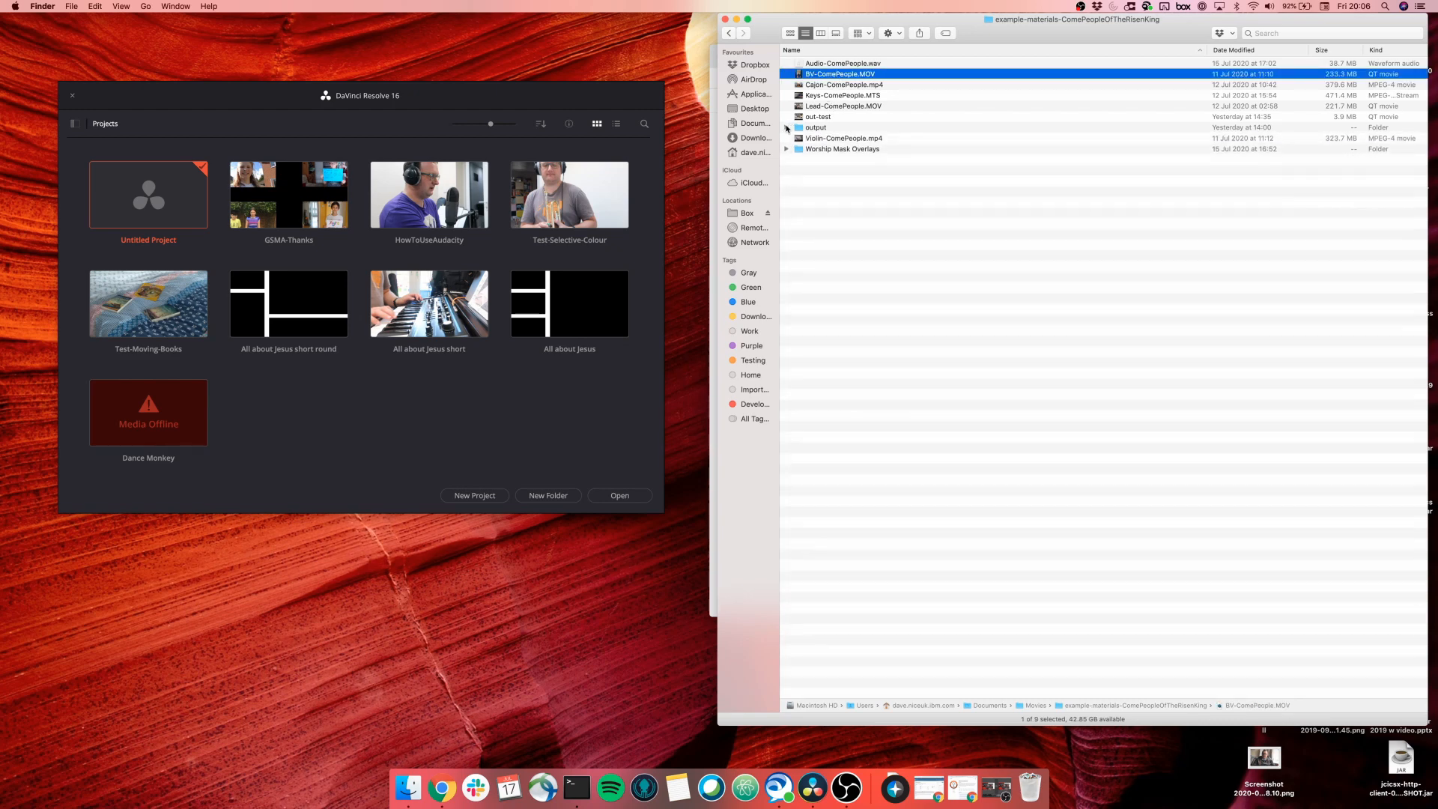
{"action": "left_click", "coordinate": [842, 106], "text": "shift"}
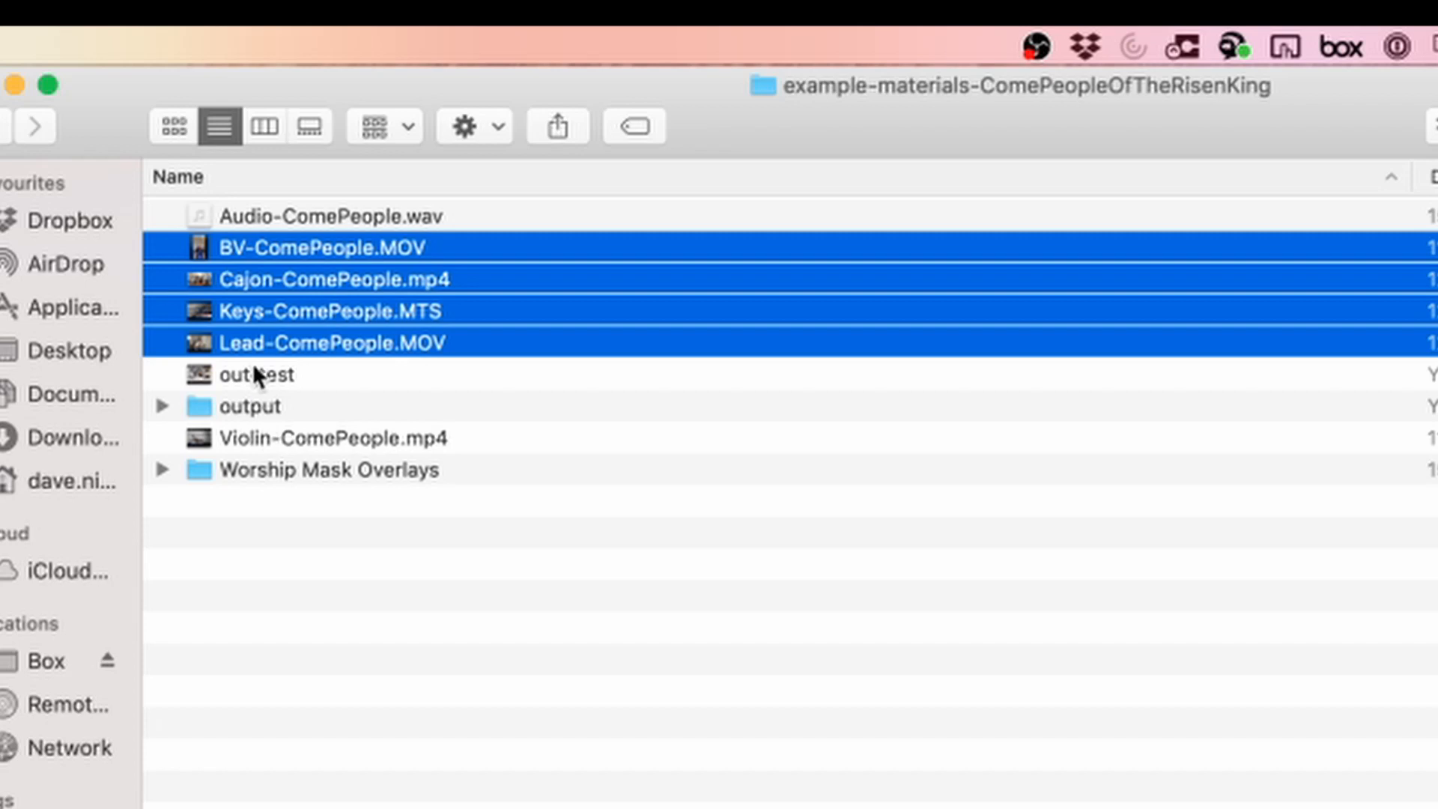
{"action": "left_click", "coordinate": [253, 363]}
{"action": "key", "text": "super+BackSpace"}
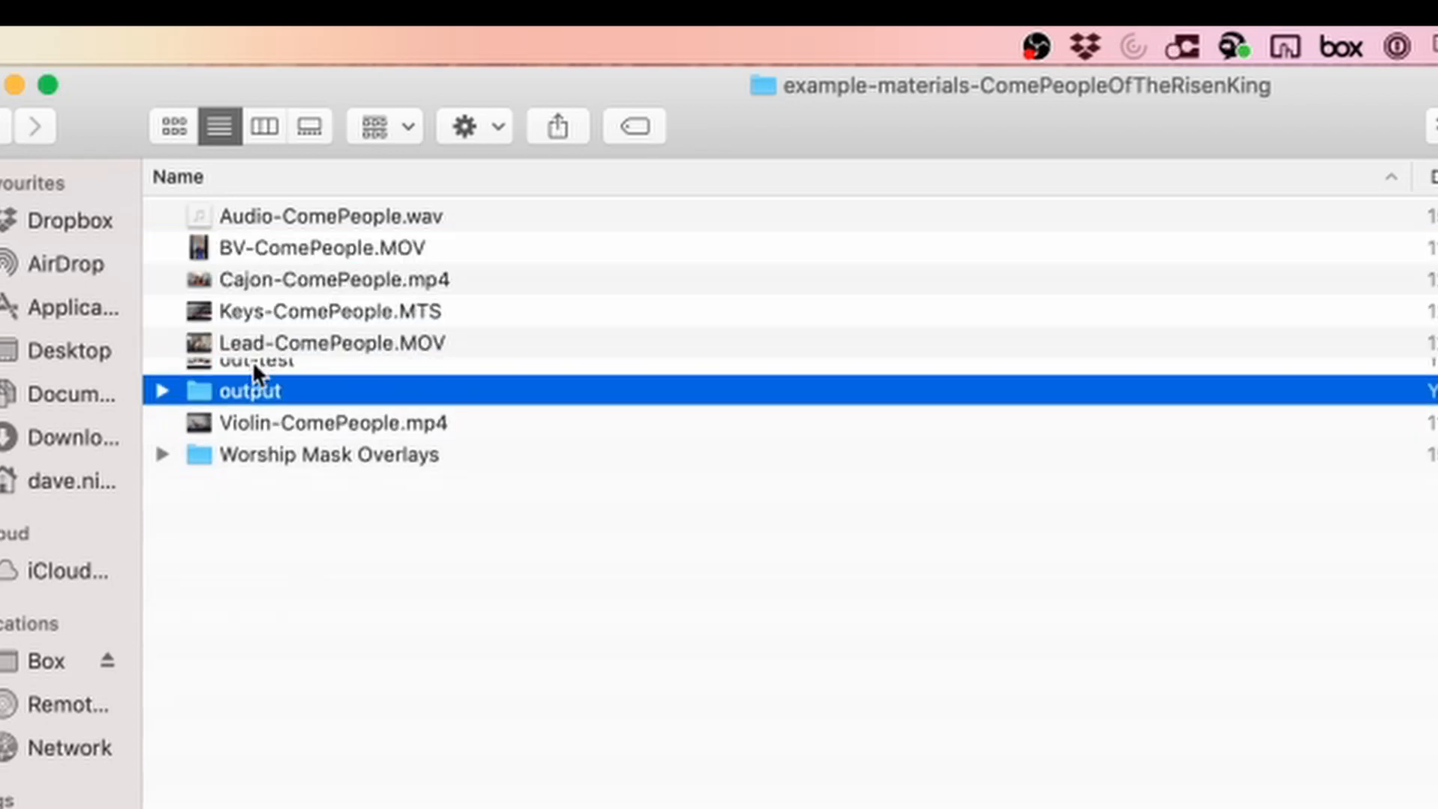
Select the ComePeople files, expand Worship Mask Overlays and open '4M - Actions big circle fade.png'.
{"action": "left_click", "coordinate": [304, 240]}
{"action": "left_click", "coordinate": [295, 367], "text": "shift"}
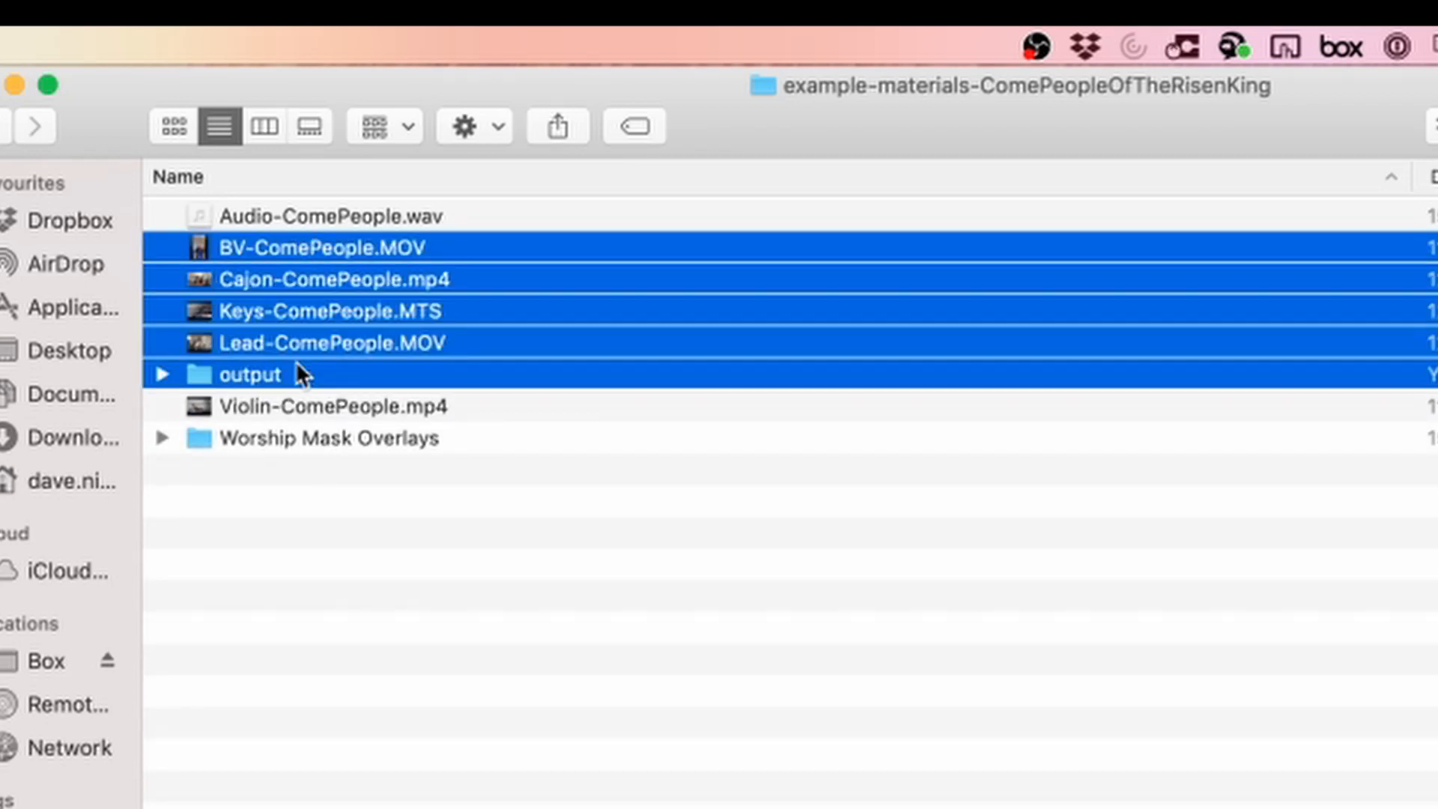
{"action": "left_click", "coordinate": [295, 346], "text": "shift"}
{"action": "left_click", "coordinate": [297, 412], "text": "super"}
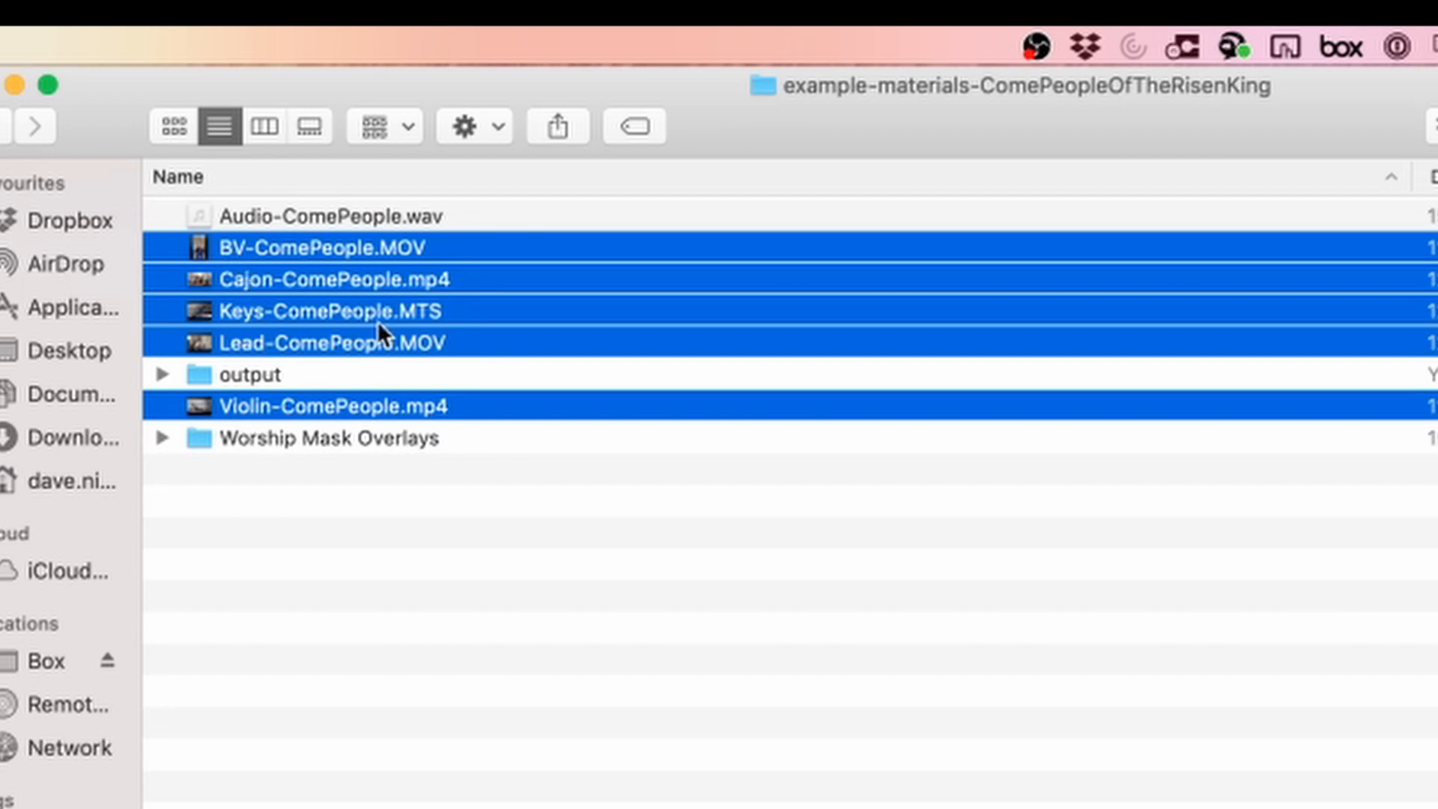
{"action": "left_click", "coordinate": [285, 220]}
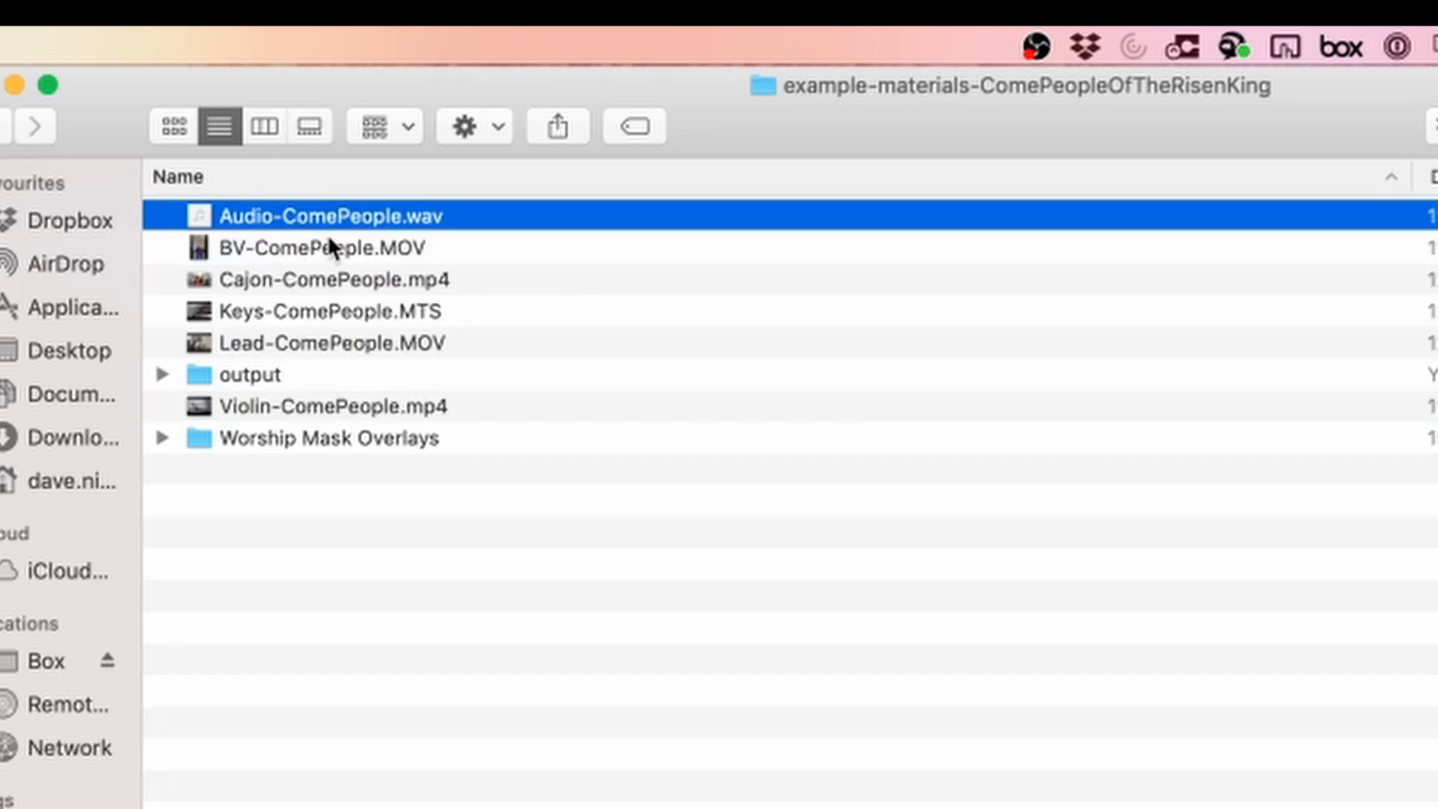
{"action": "left_click", "coordinate": [163, 438]}
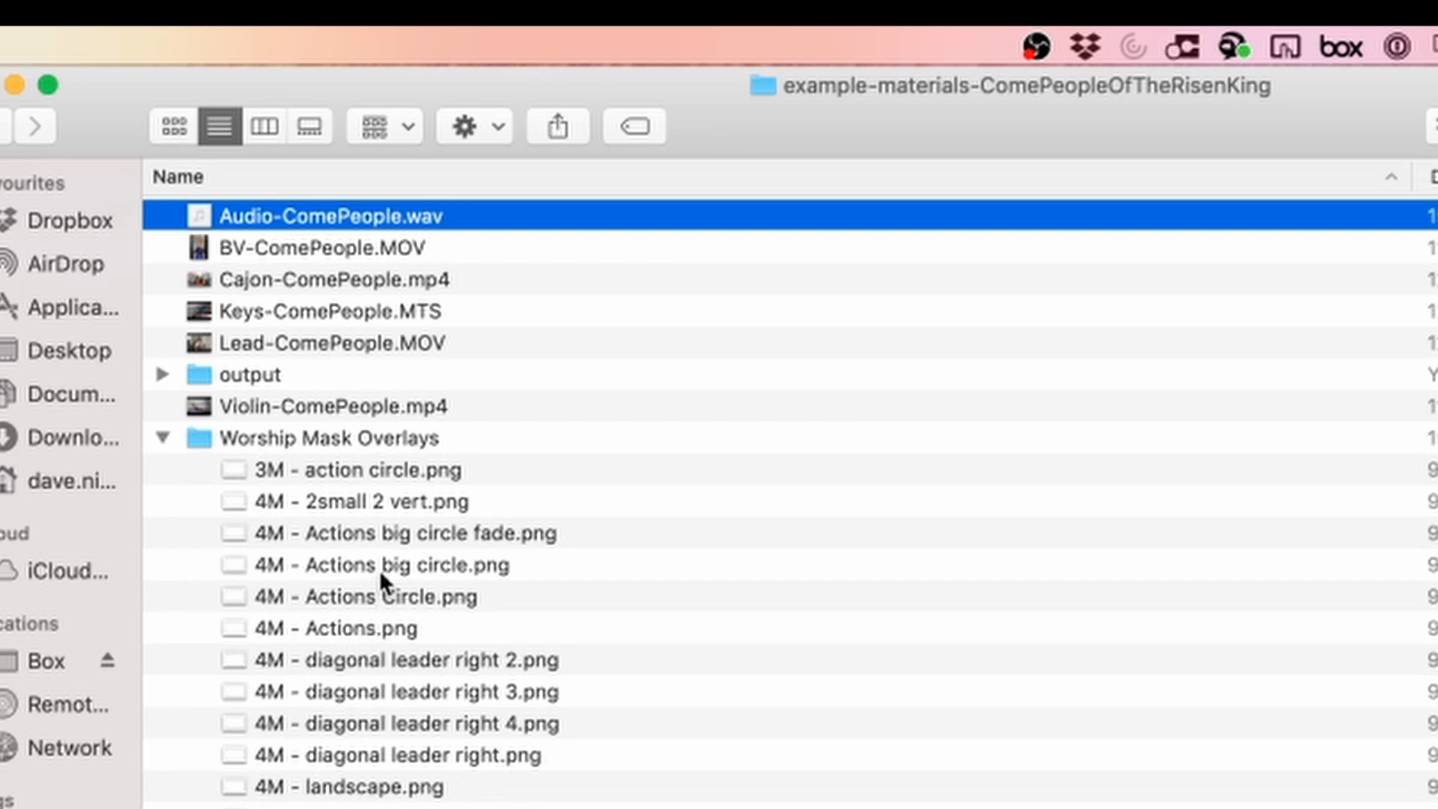
{"action": "double_click", "coordinate": [343, 532]}
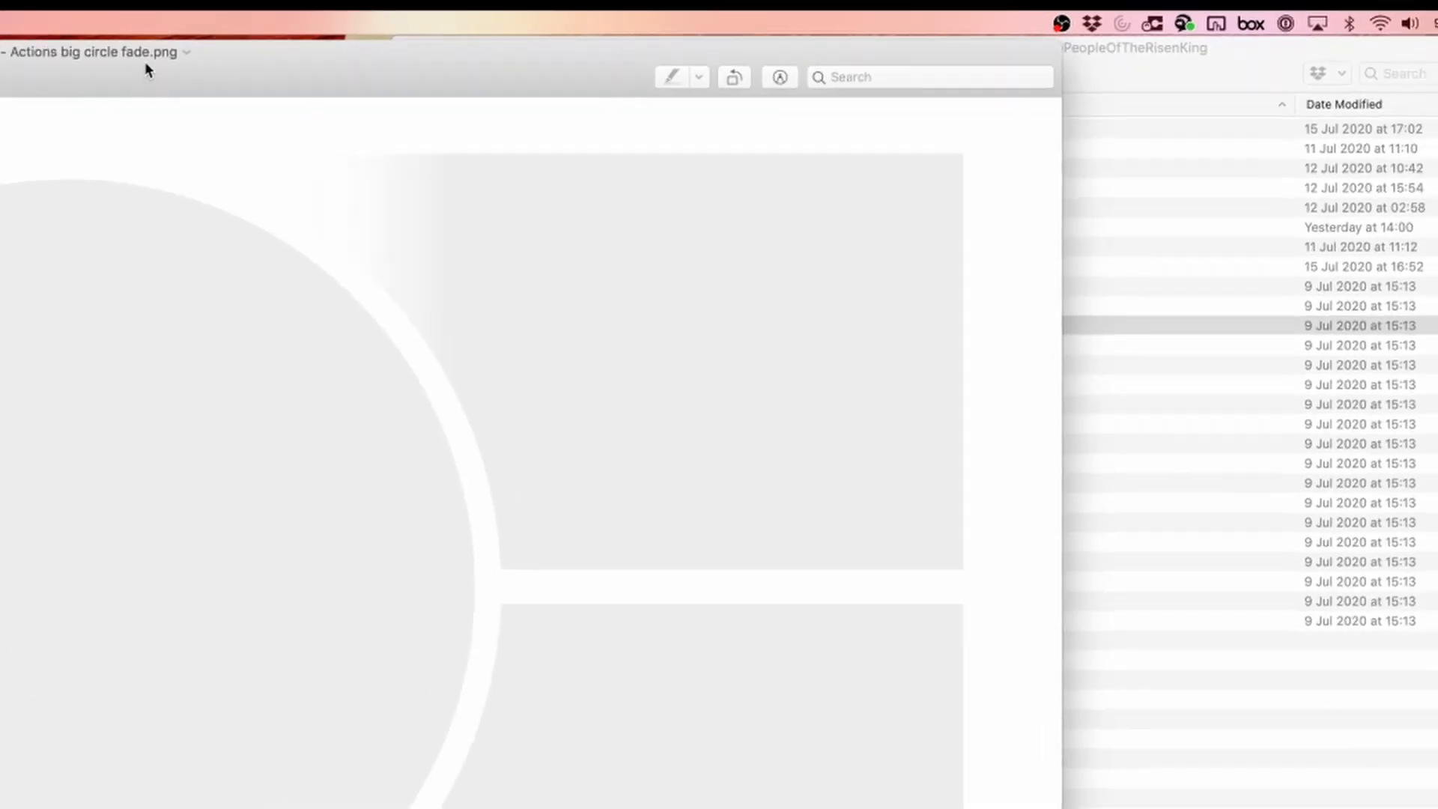
{"action": "left_click_drag", "start_coordinate": [146, 63], "coordinate": [744, 78]}
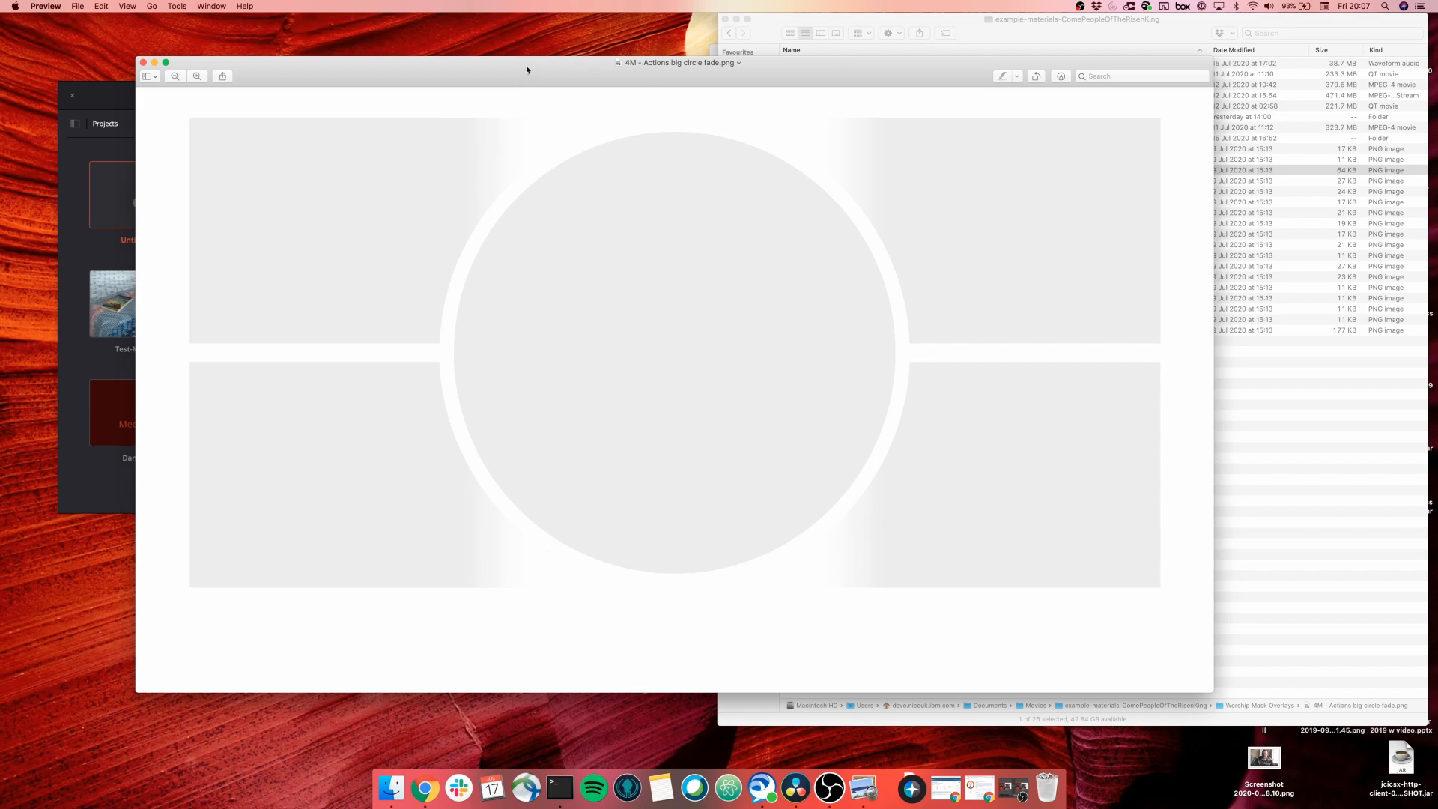
{"action": "key", "text": "super+q"}
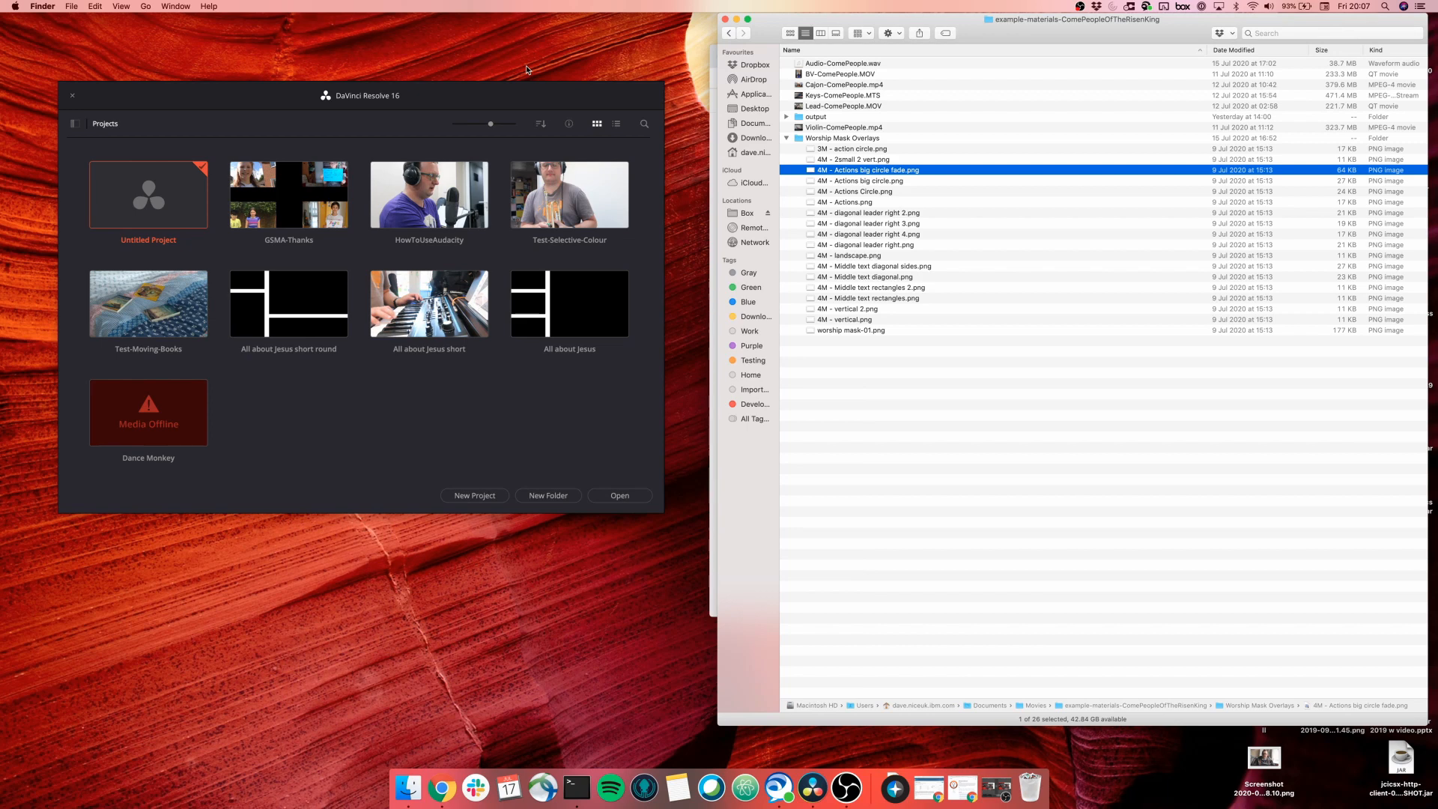
Select the Violin, Lead, Keys, Cajon, BV and Audio ComePeople files, expand Worship Mask Overlays, and return to Resolve.
{"action": "left_click", "coordinate": [192, 190]}
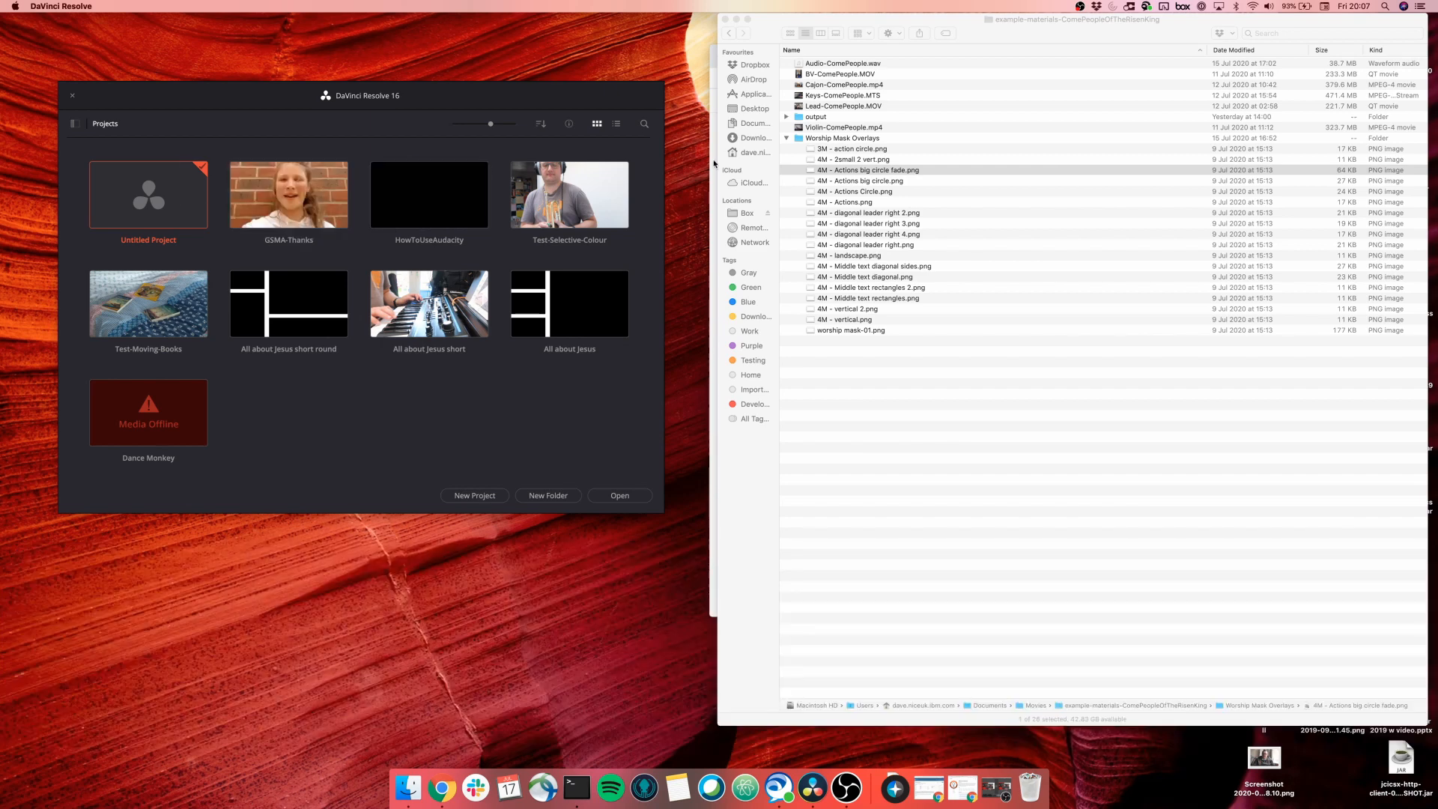
{"action": "left_click", "coordinate": [783, 138]}
{"action": "left_click", "coordinate": [785, 138]}
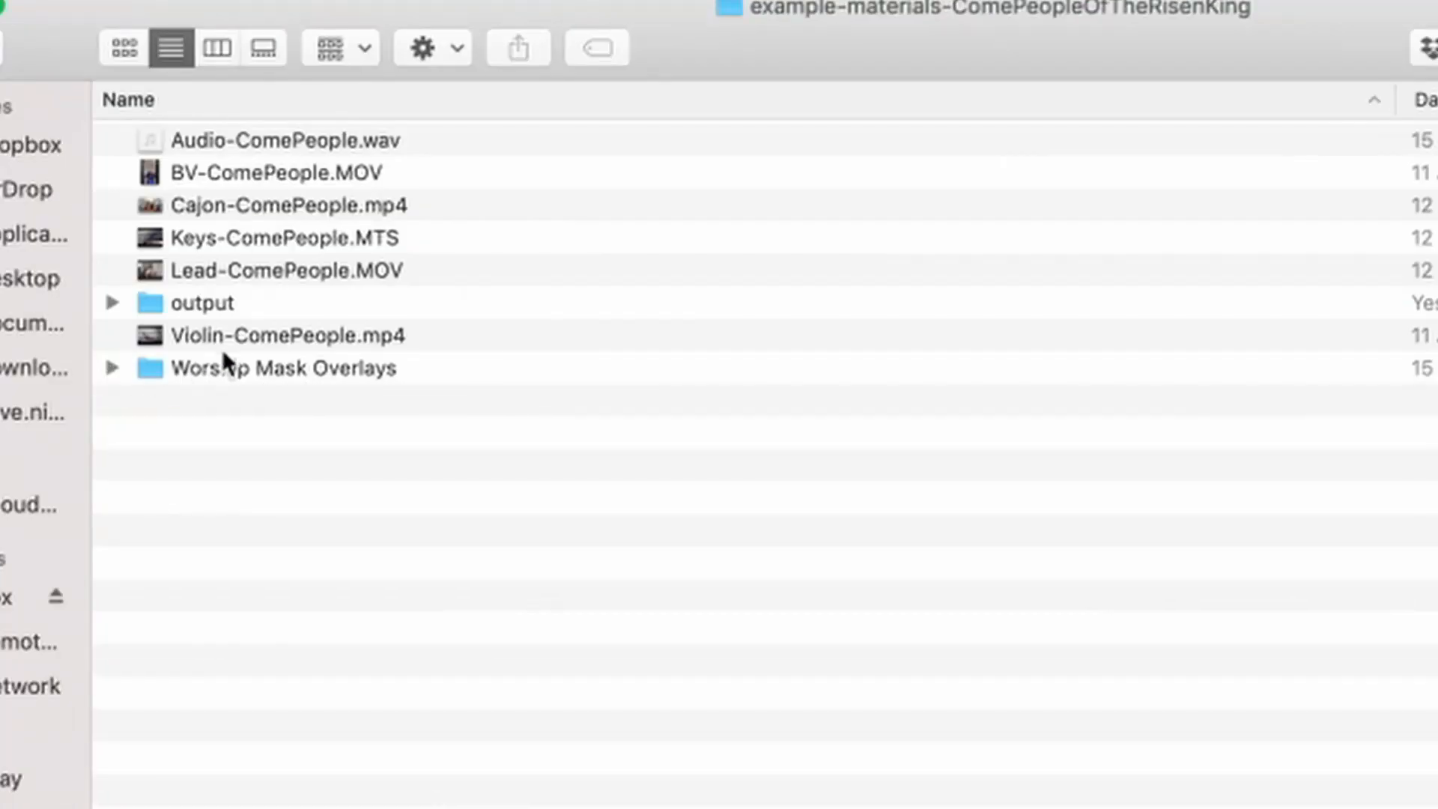
{"action": "left_click", "coordinate": [823, 129]}
{"action": "left_click", "coordinate": [242, 271], "text": "super"}
{"action": "left_click", "coordinate": [246, 238], "text": "super"}
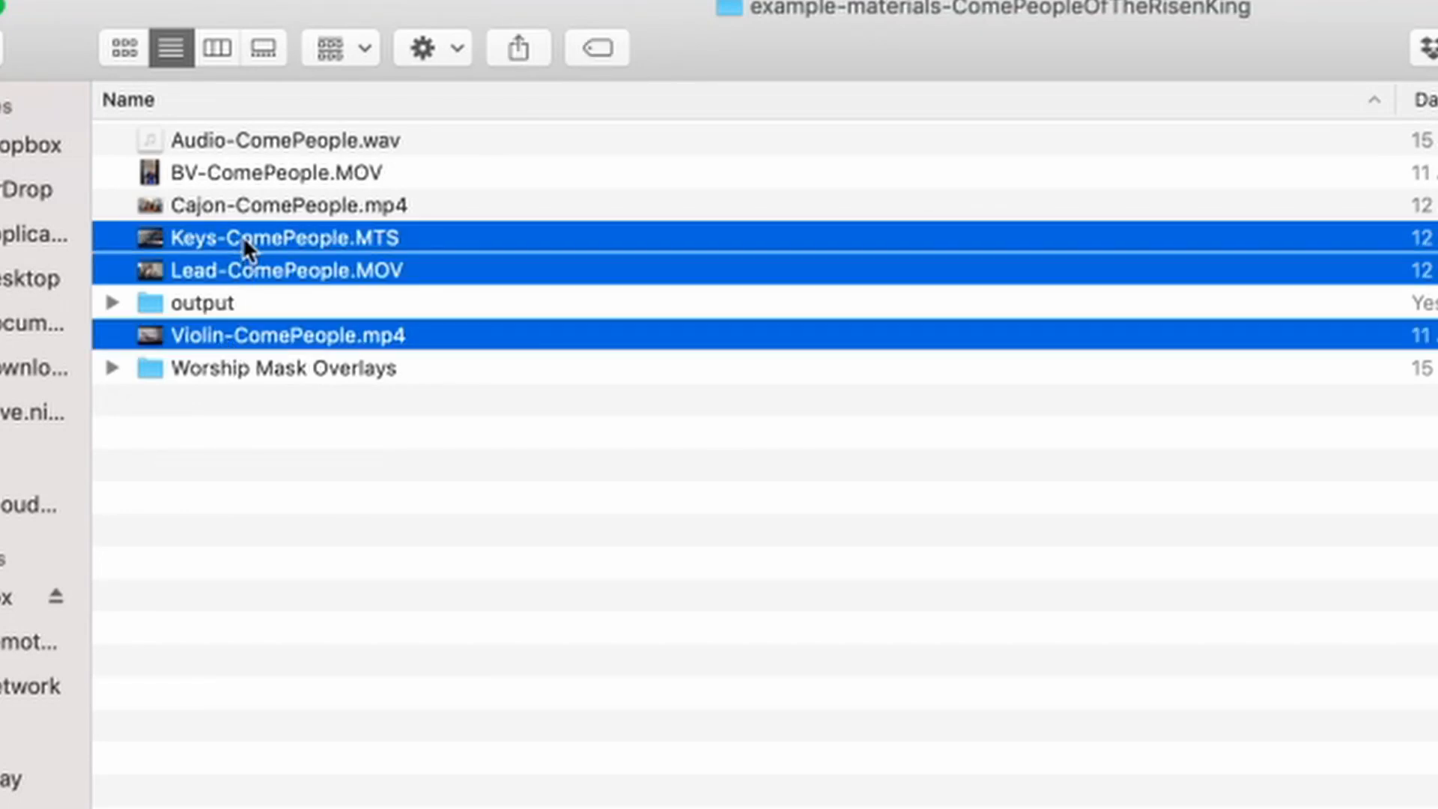
{"action": "left_click", "coordinate": [248, 206], "text": "super"}
{"action": "left_click", "coordinate": [246, 179], "text": "super"}
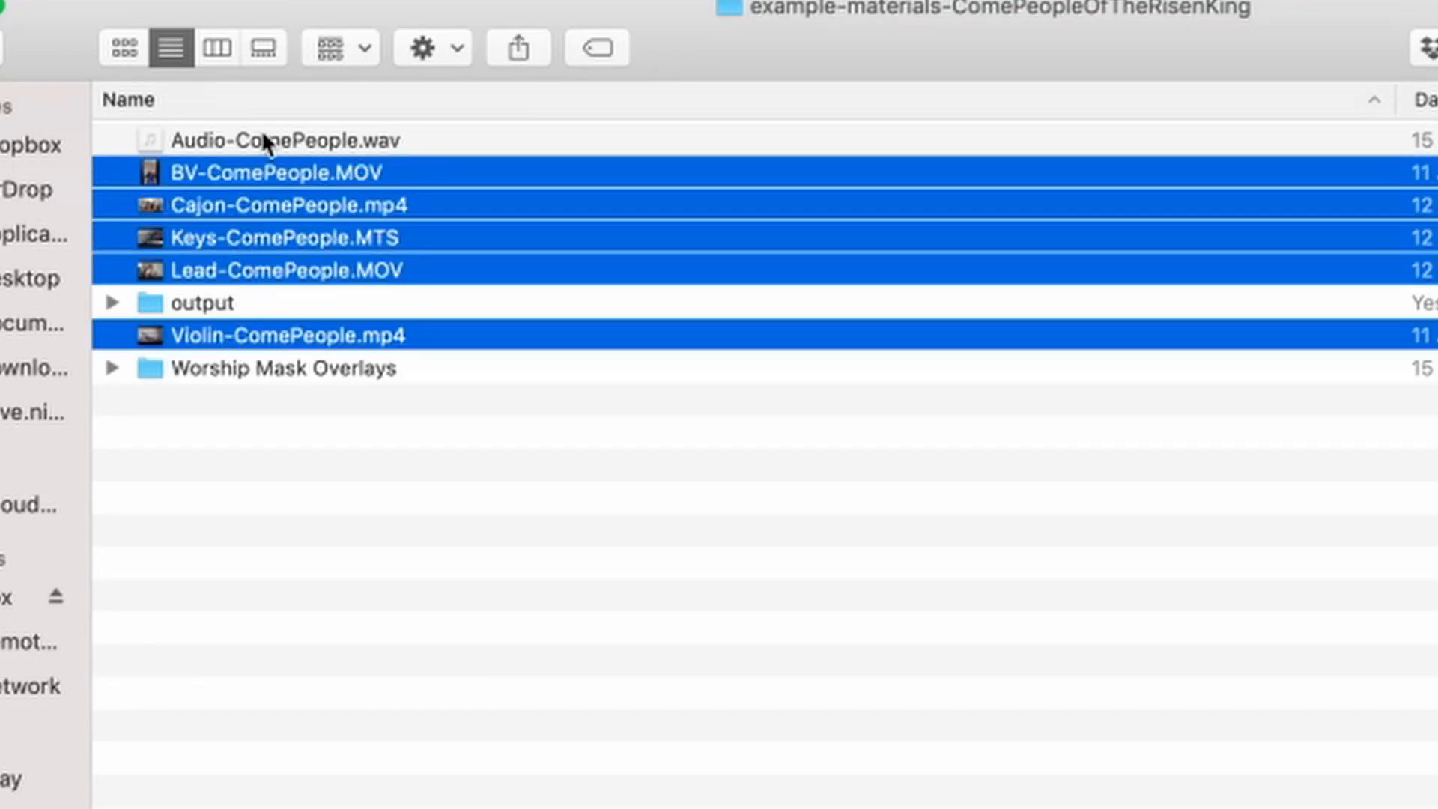
{"action": "left_click", "coordinate": [262, 140], "text": "super"}
{"action": "left_click", "coordinate": [113, 368]}
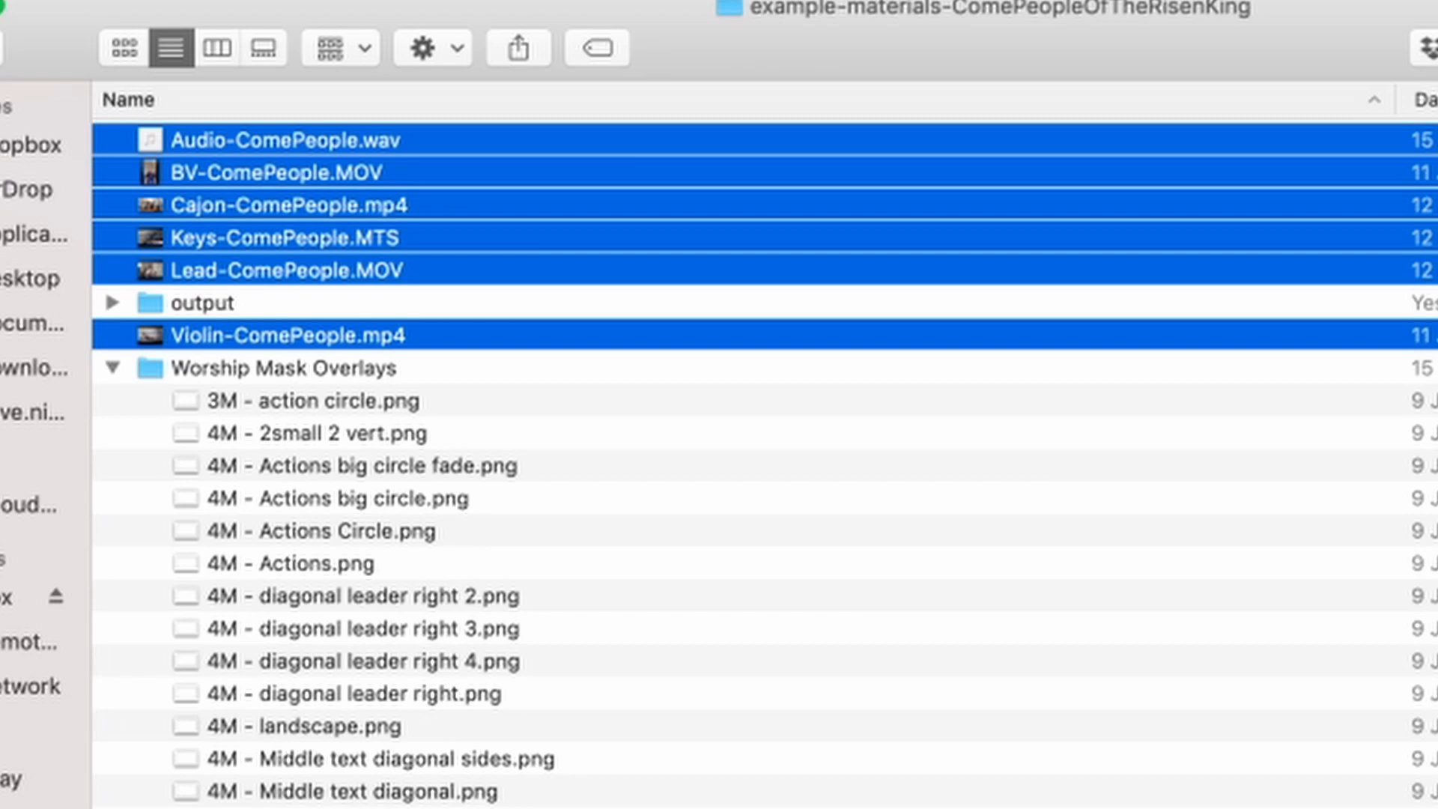
{"action": "key", "text": "super+Tab"}
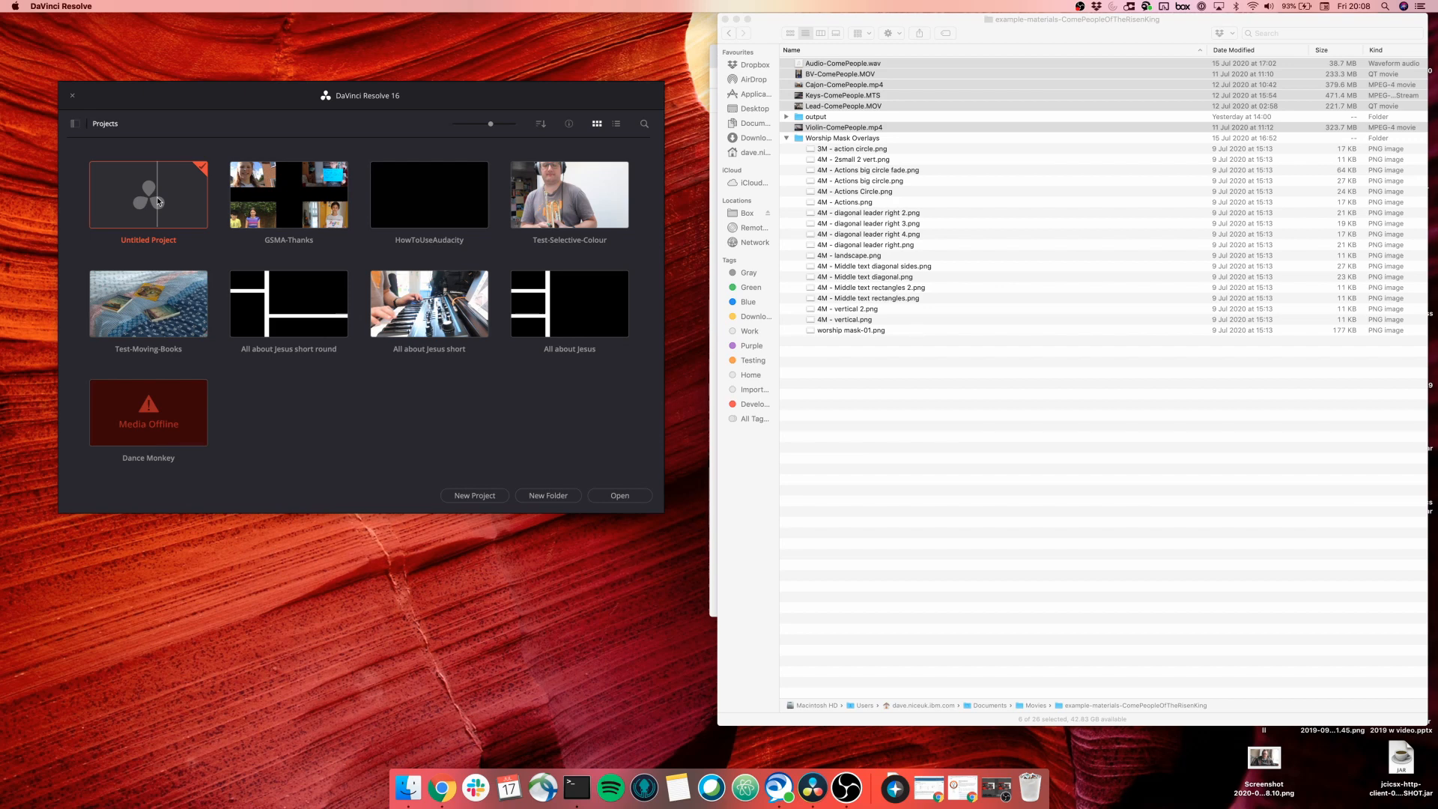
Open Untitled Project on the Media page, with Finder's selected clips brought alongside.
{"action": "double_click", "coordinate": [157, 198]}
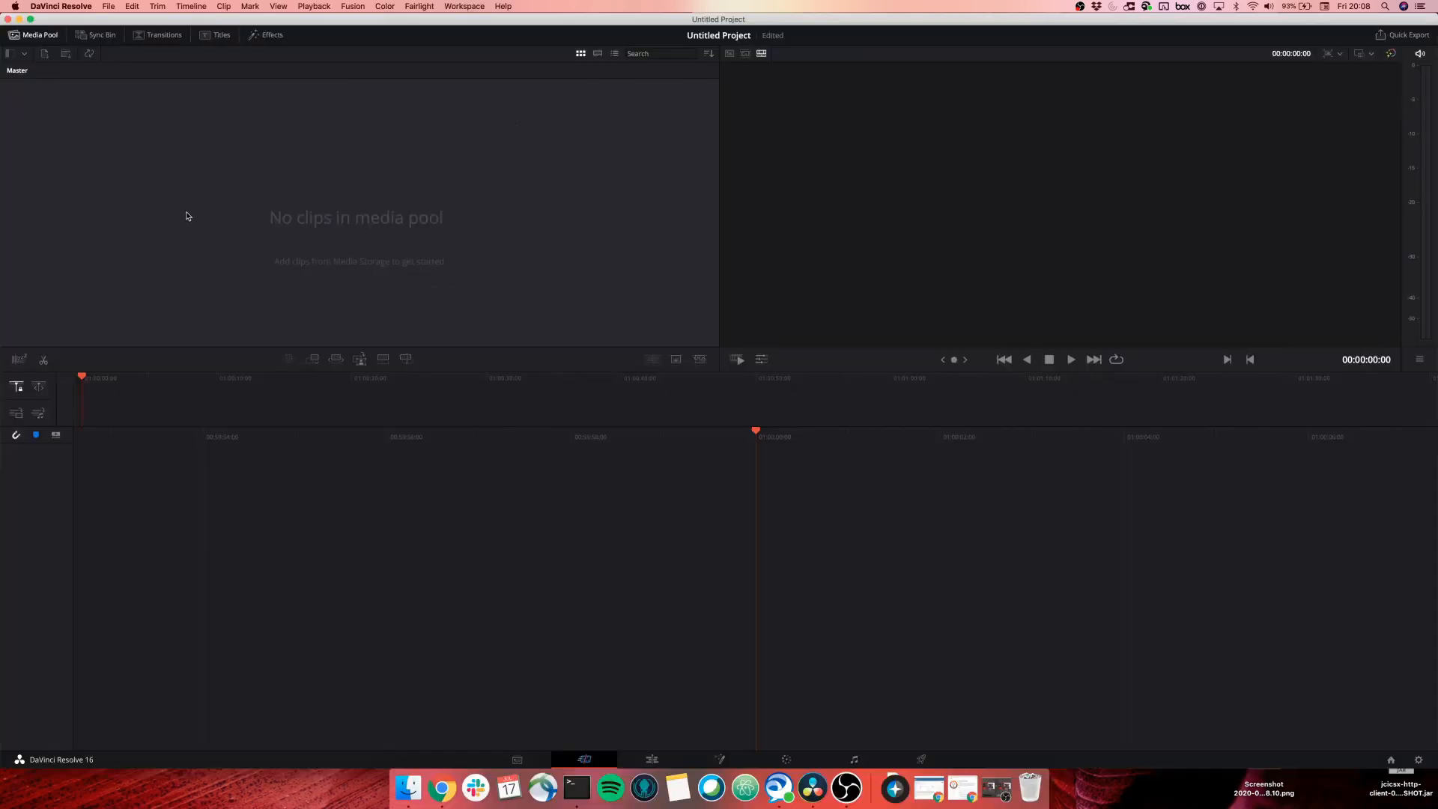
{"action": "left_click", "coordinate": [516, 760]}
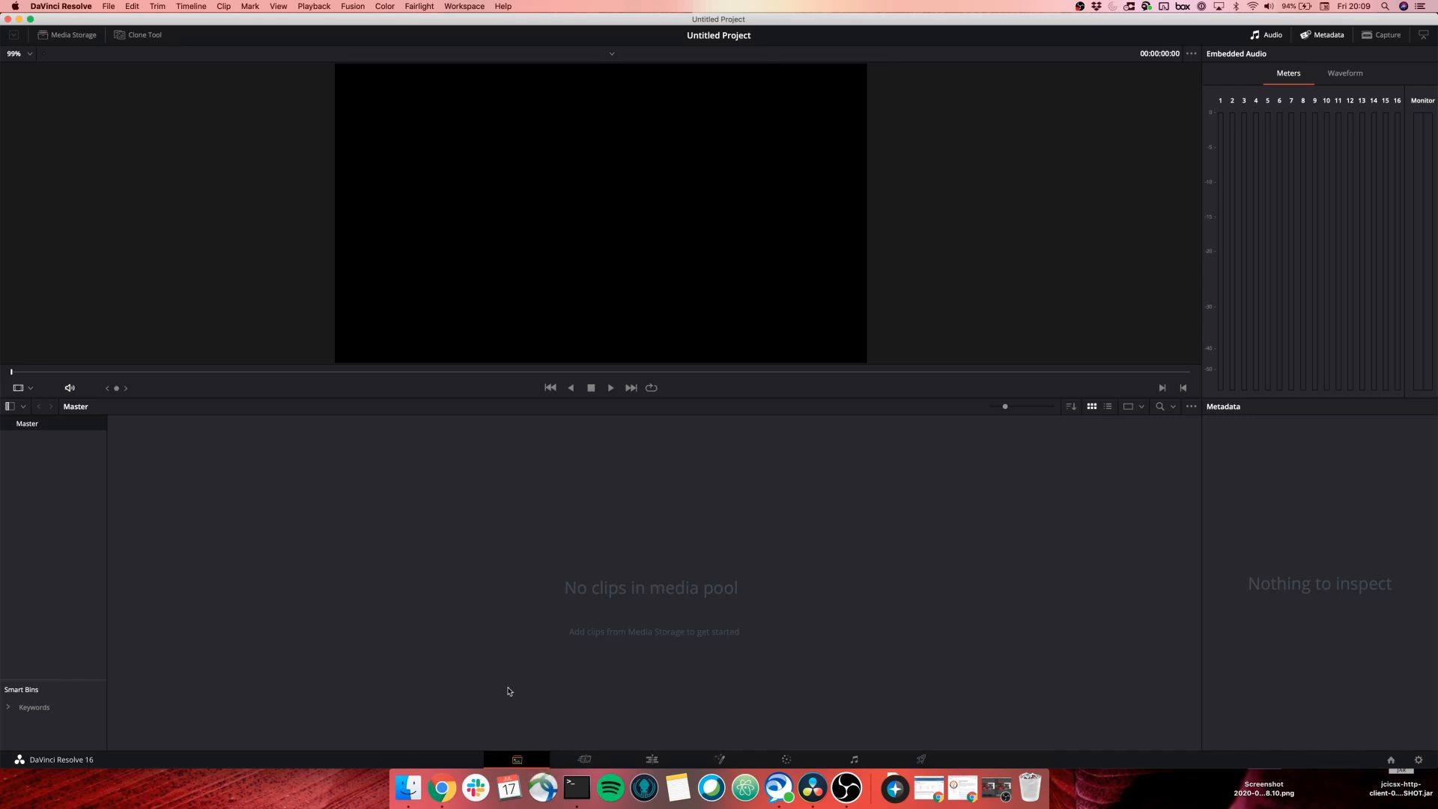
{"action": "left_click", "coordinate": [409, 787]}
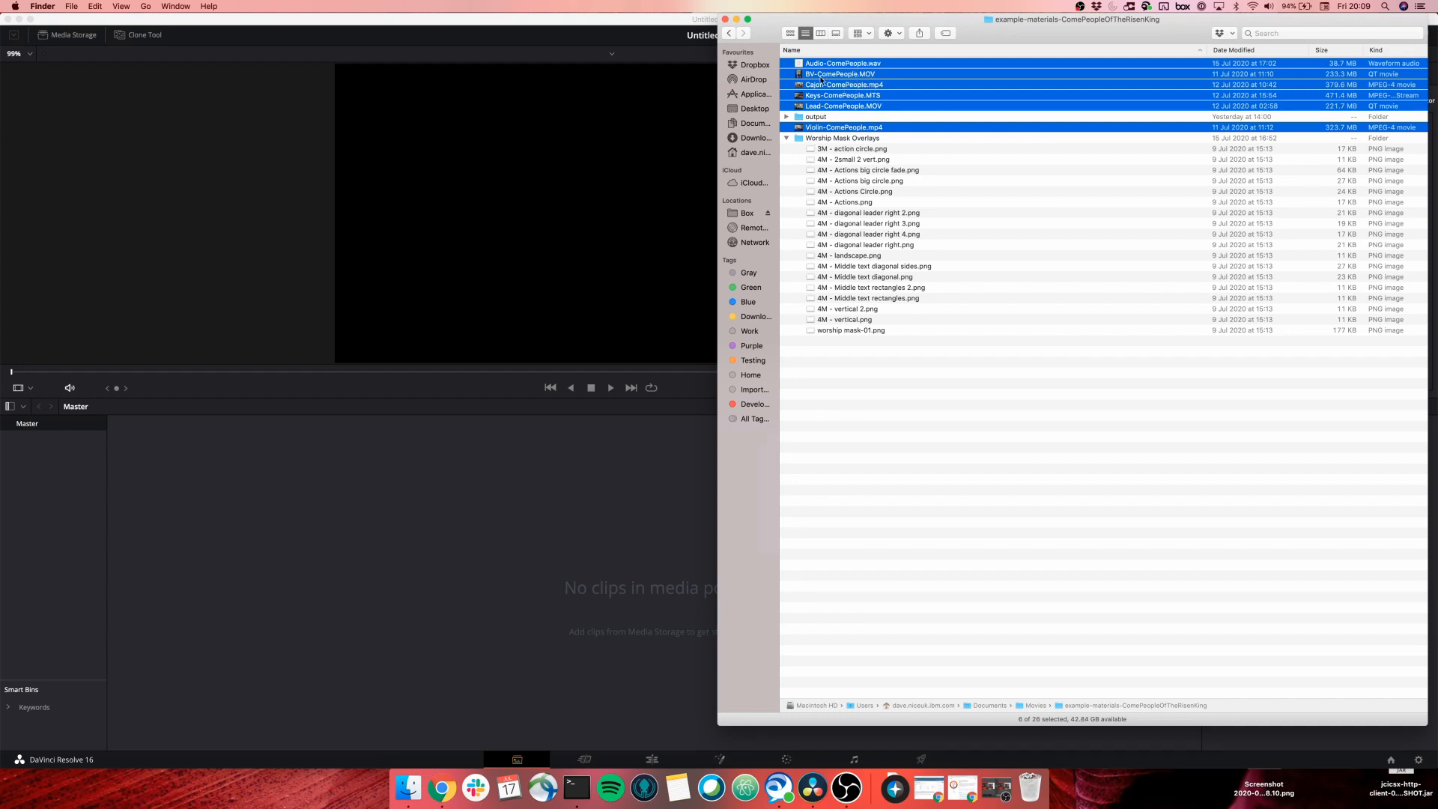
Import the six clips, changing to their frame rate, then add the big circle fade mask.
{"action": "left_click_drag", "start_coordinate": [822, 80], "coordinate": [346, 496]}
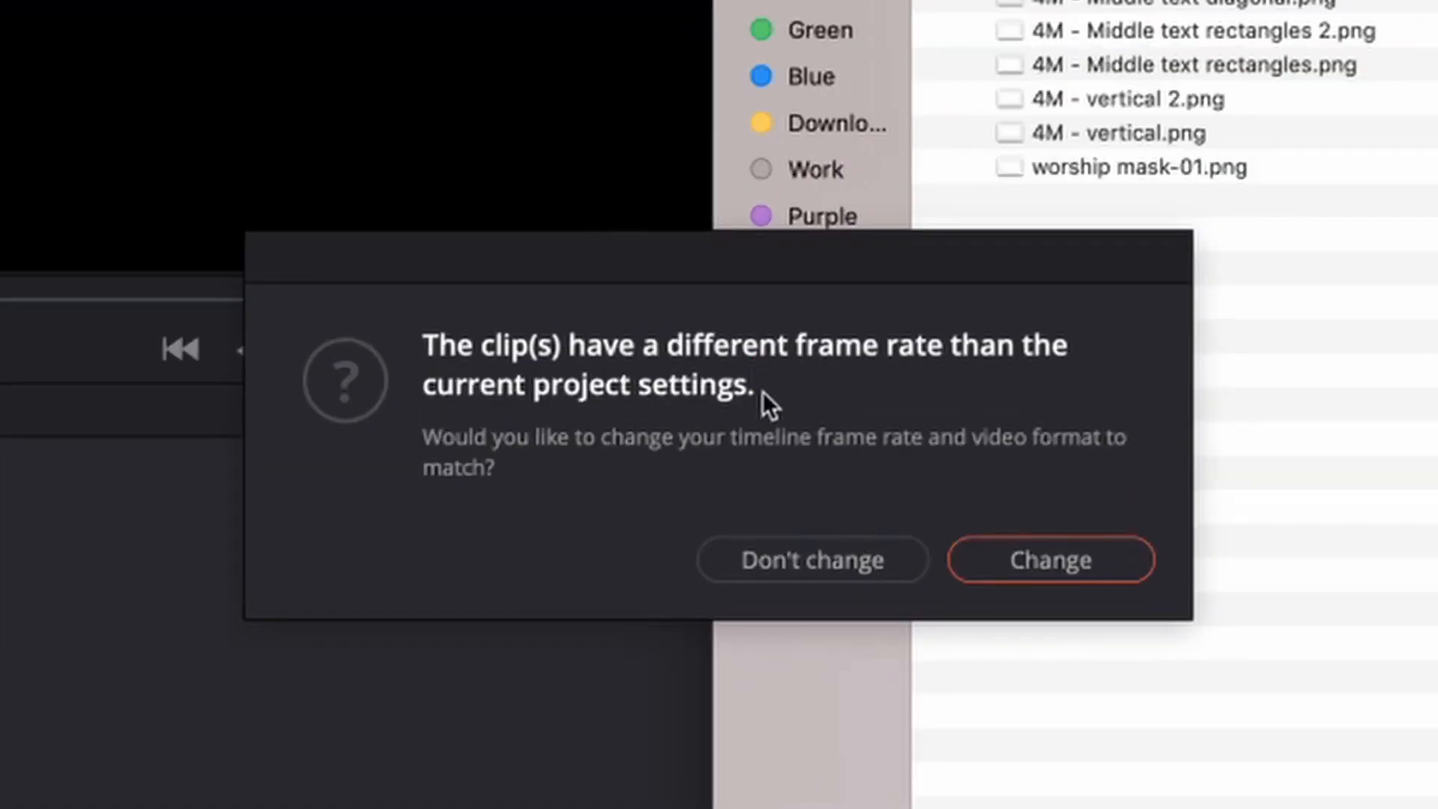
{"action": "left_click", "coordinate": [1056, 561]}
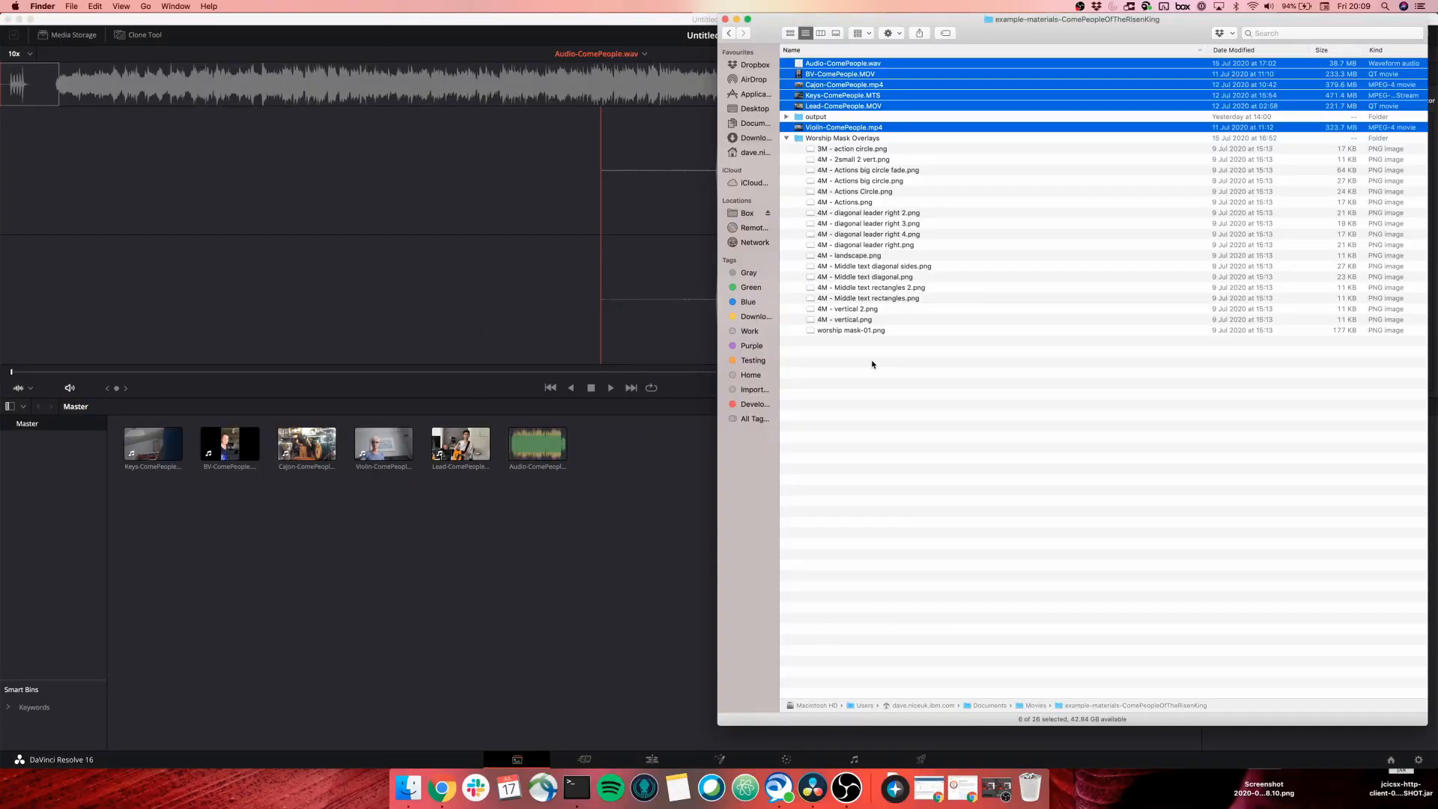
{"action": "left_click", "coordinate": [872, 365]}
{"action": "left_click_drag", "start_coordinate": [890, 169], "coordinate": [397, 524]}
{"action": "left_click", "coordinate": [544, 527]}
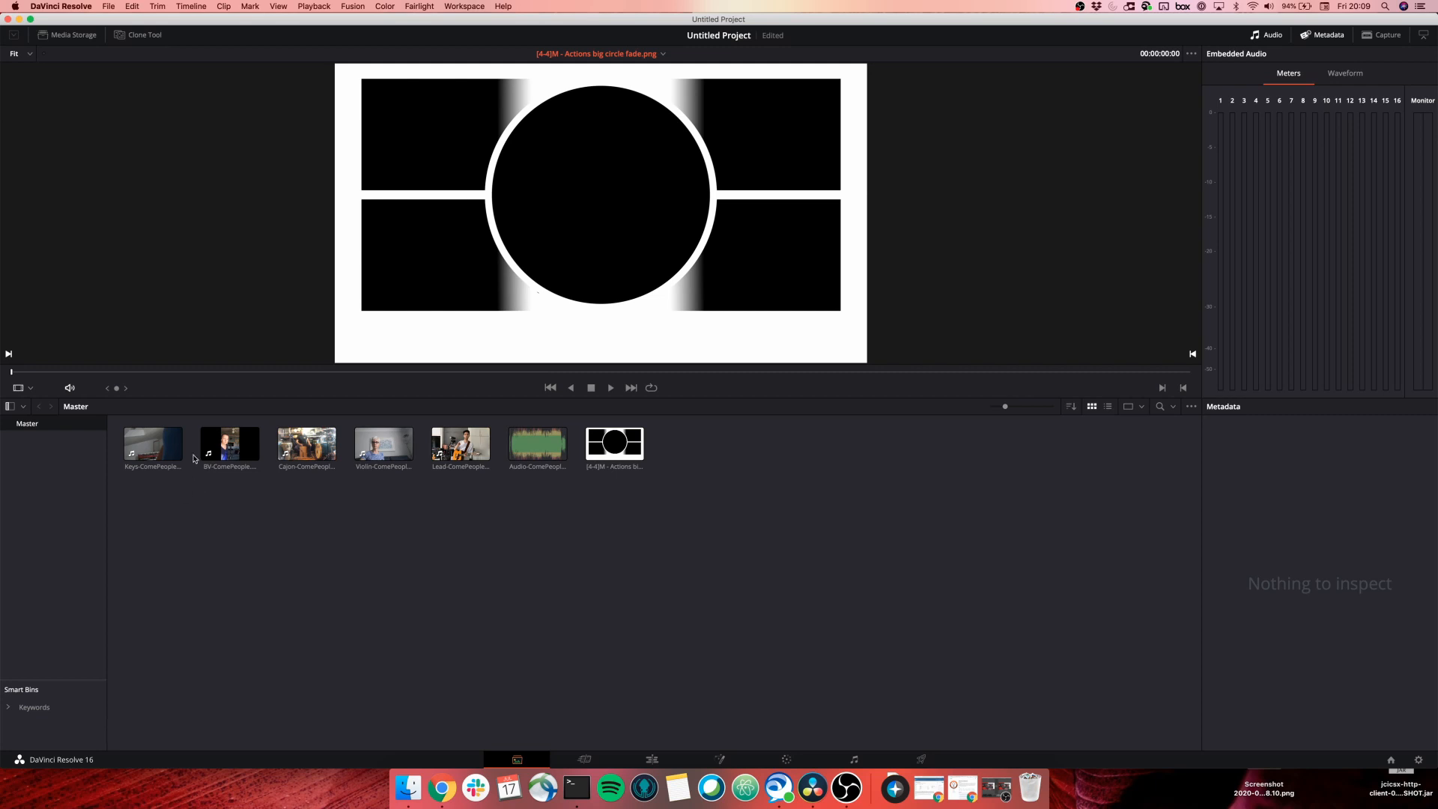
Play the Lead-ComePeople clip in the viewer and scrub to about 7 seconds and 2:19.
{"action": "left_click", "coordinate": [461, 444]}
{"action": "left_click", "coordinate": [611, 388]}
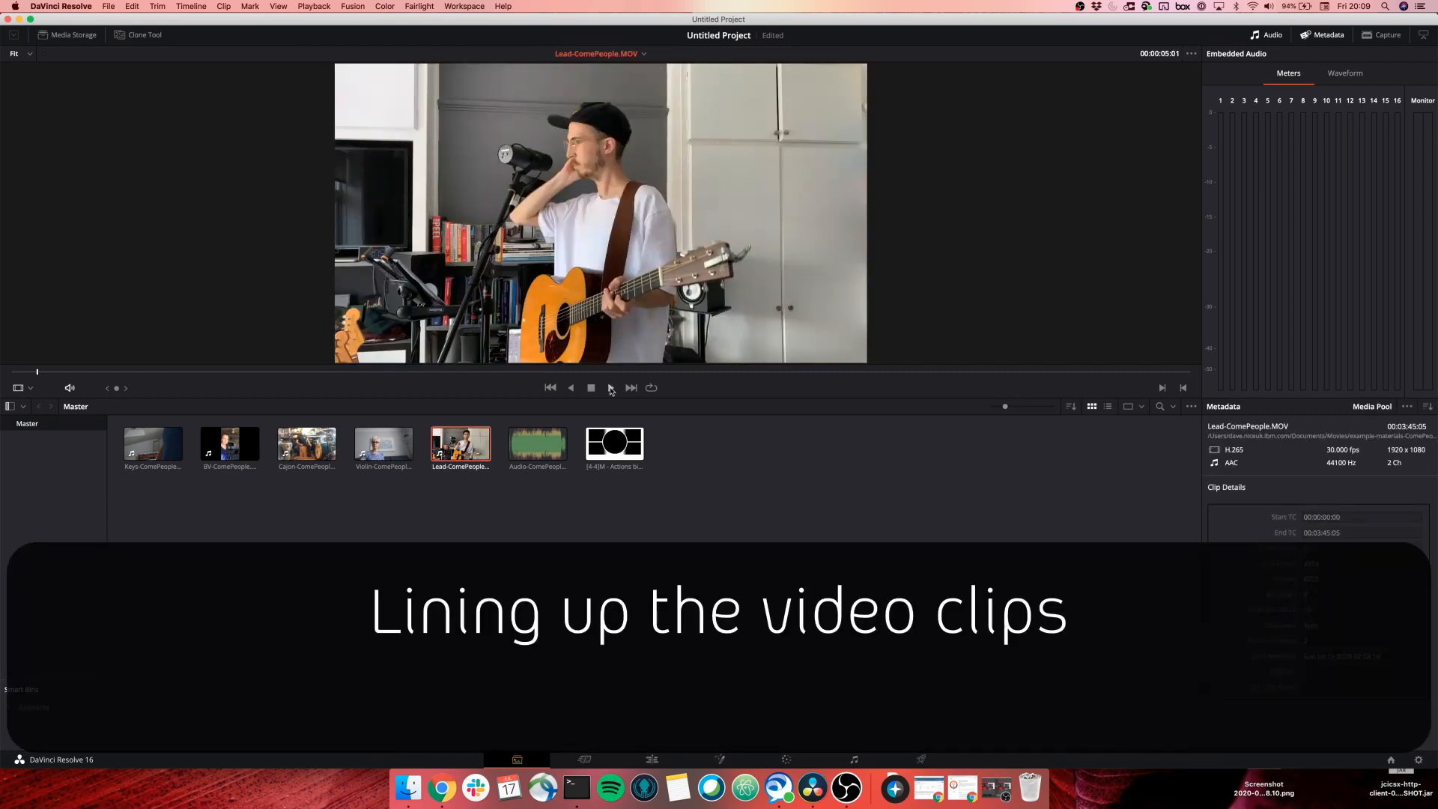
{"action": "left_click", "coordinate": [612, 388]}
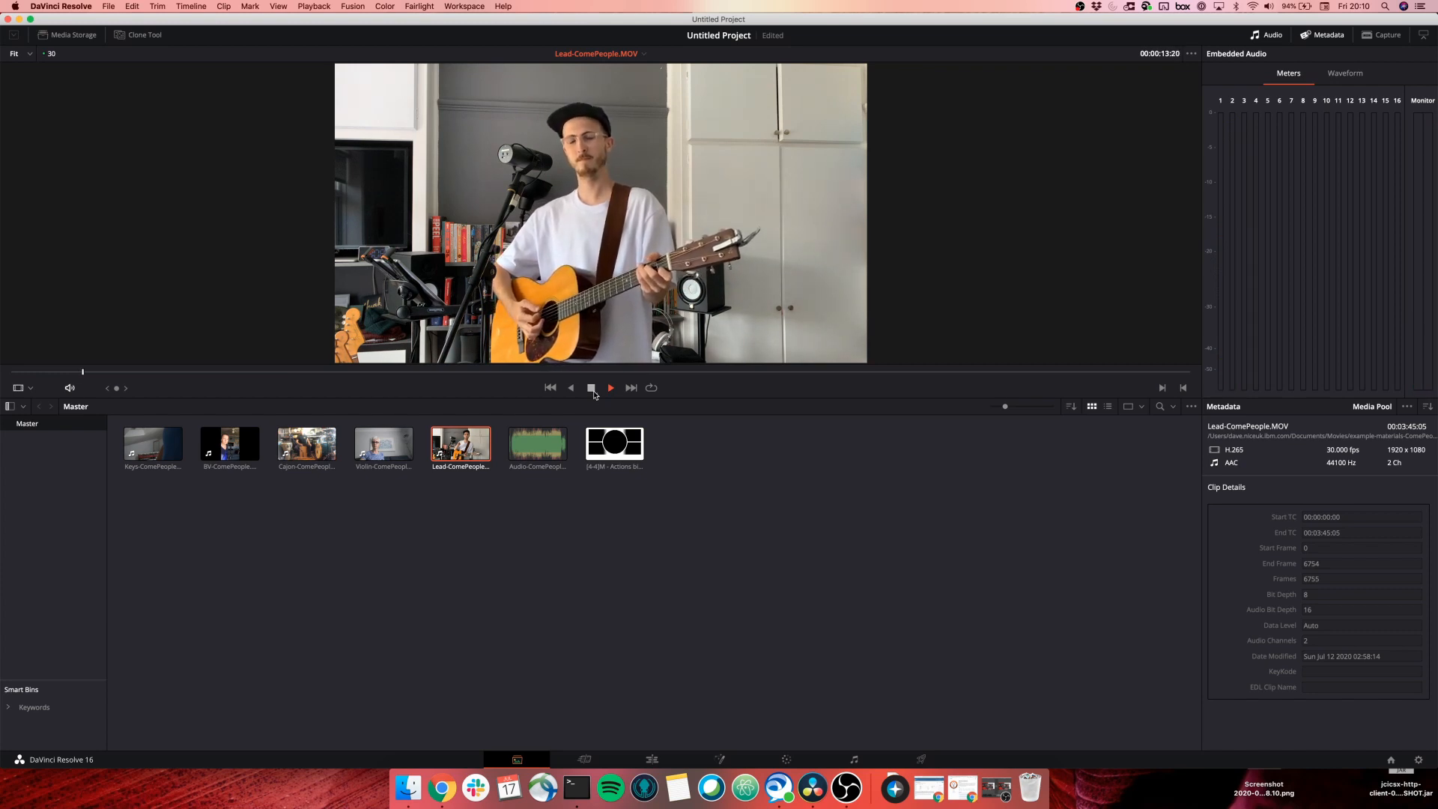
{"action": "left_click", "coordinate": [592, 388]}
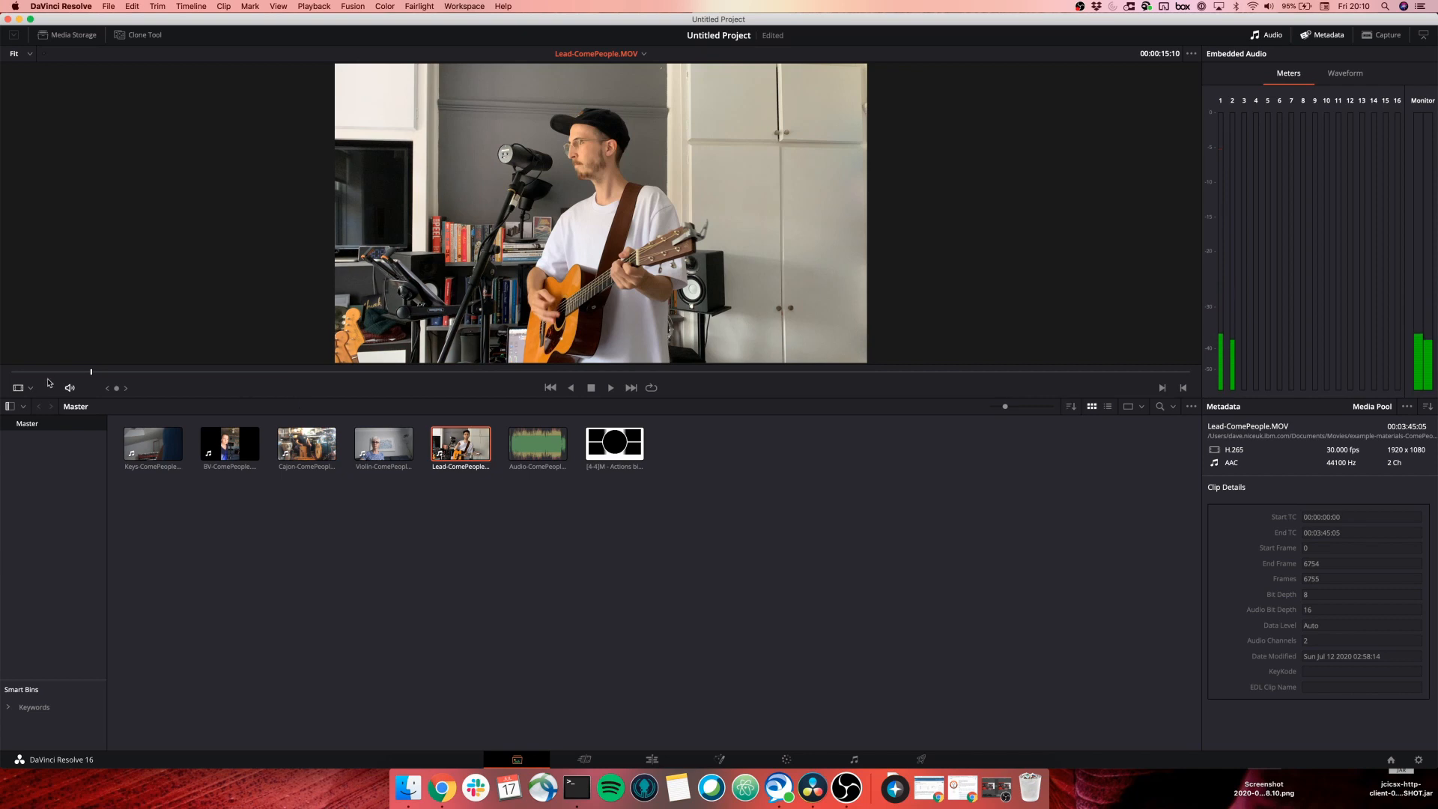
{"action": "left_click_drag", "start_coordinate": [51, 372], "coordinate": [49, 373]}
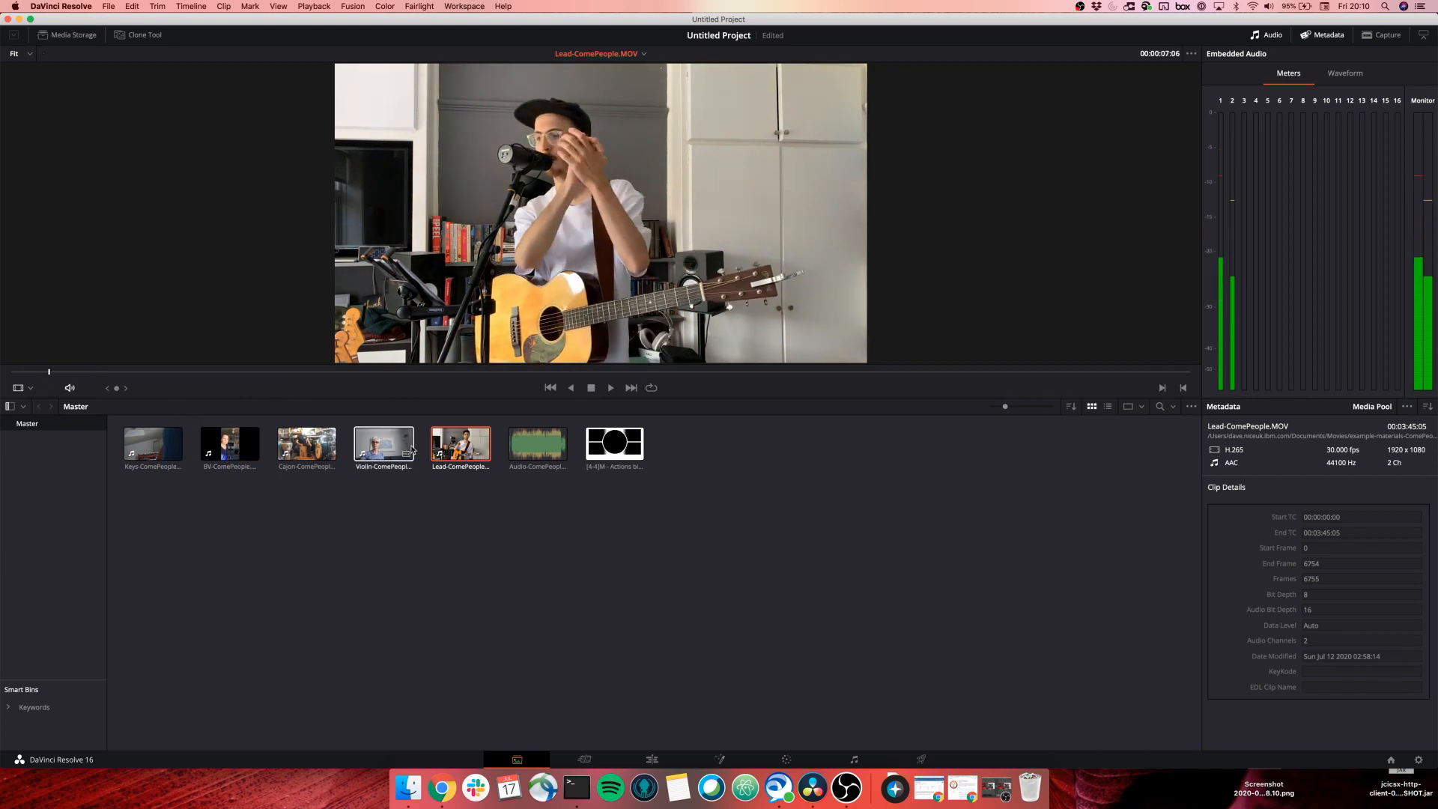
{"action": "left_click_drag", "start_coordinate": [869, 372], "coordinate": [744, 373]}
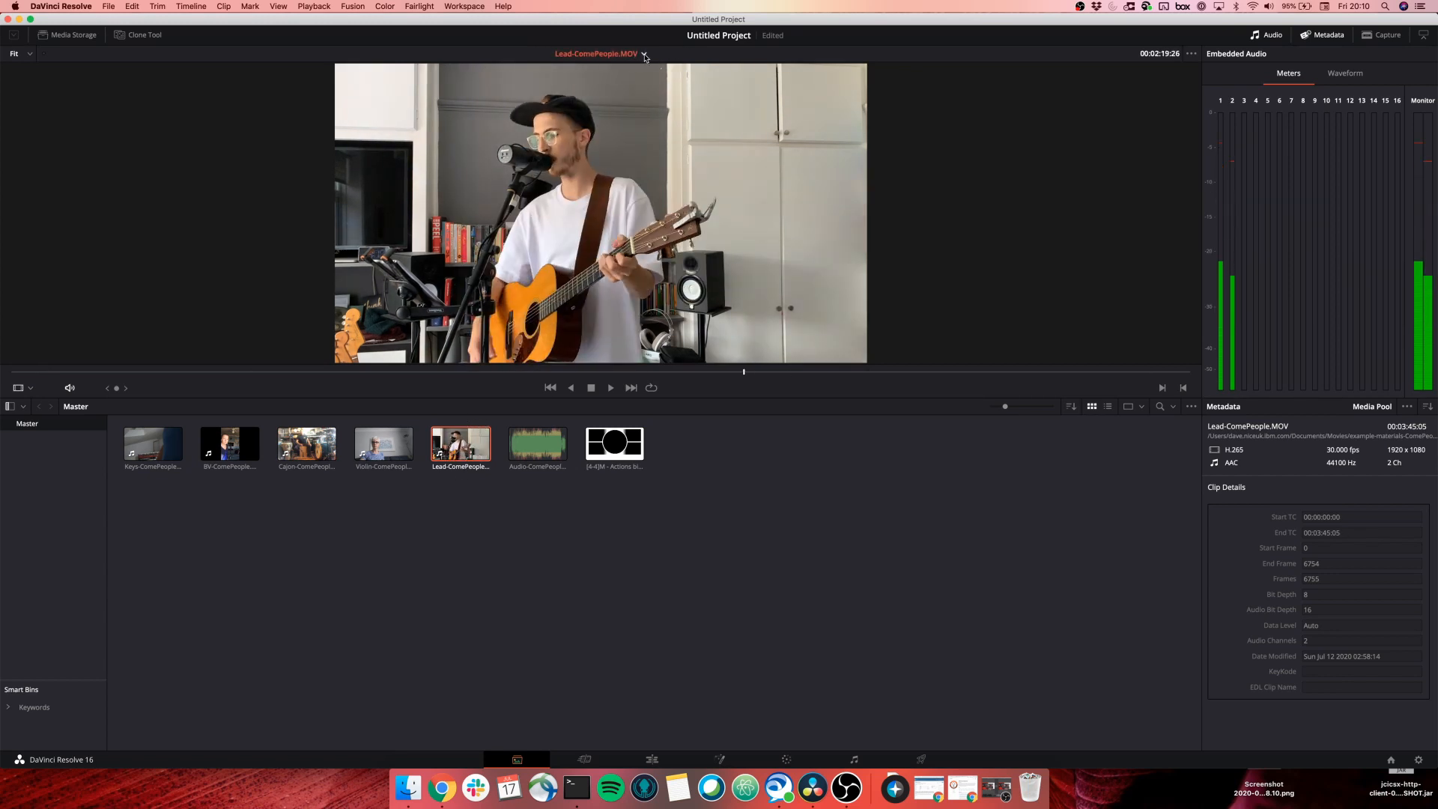
{"action": "left_click", "coordinate": [644, 54]}
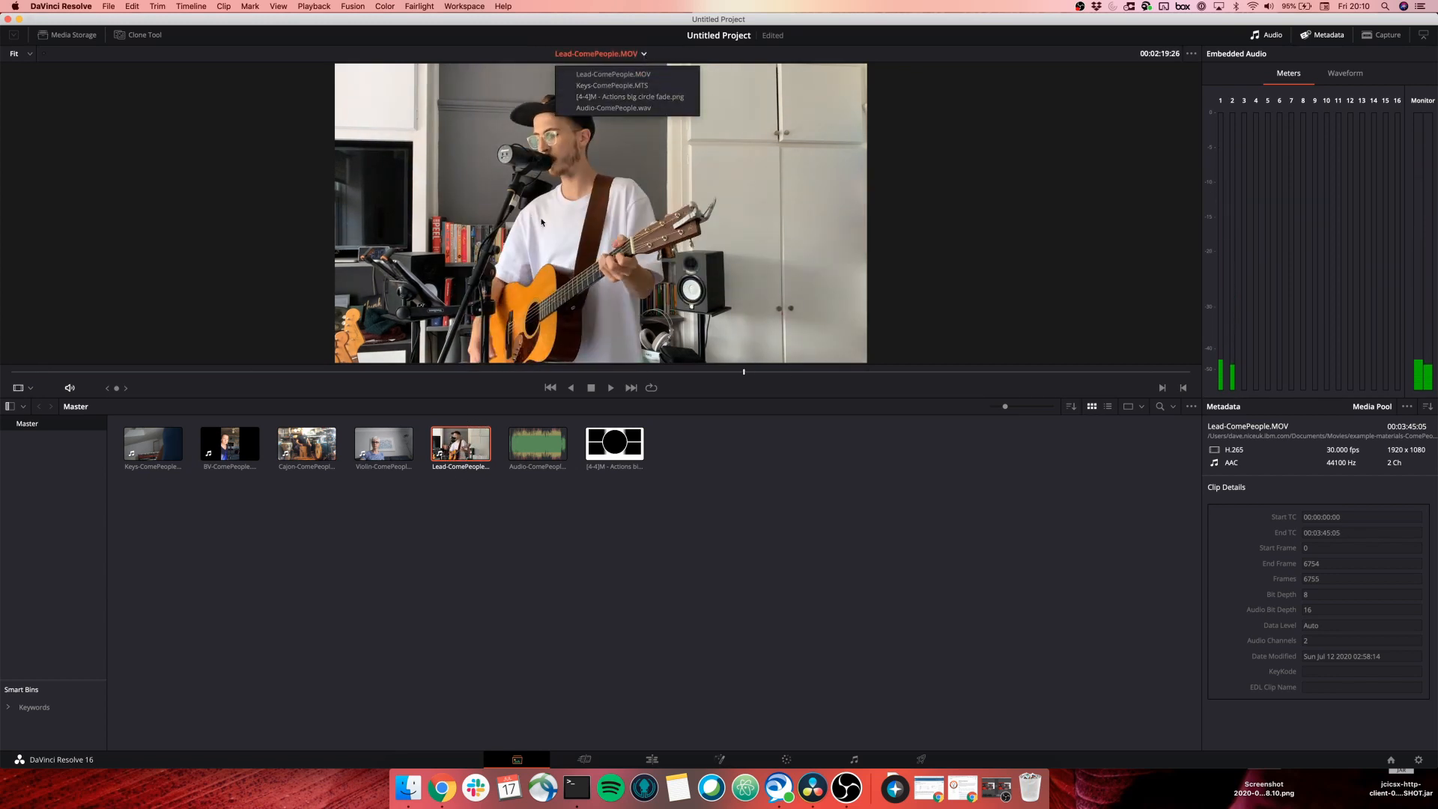
{"action": "left_click", "coordinate": [378, 449]}
Show Violin-ComePeople.mp4 in the viewer, then switch back to Lead-ComePeople.MOV.
{"action": "left_click", "coordinate": [377, 449]}
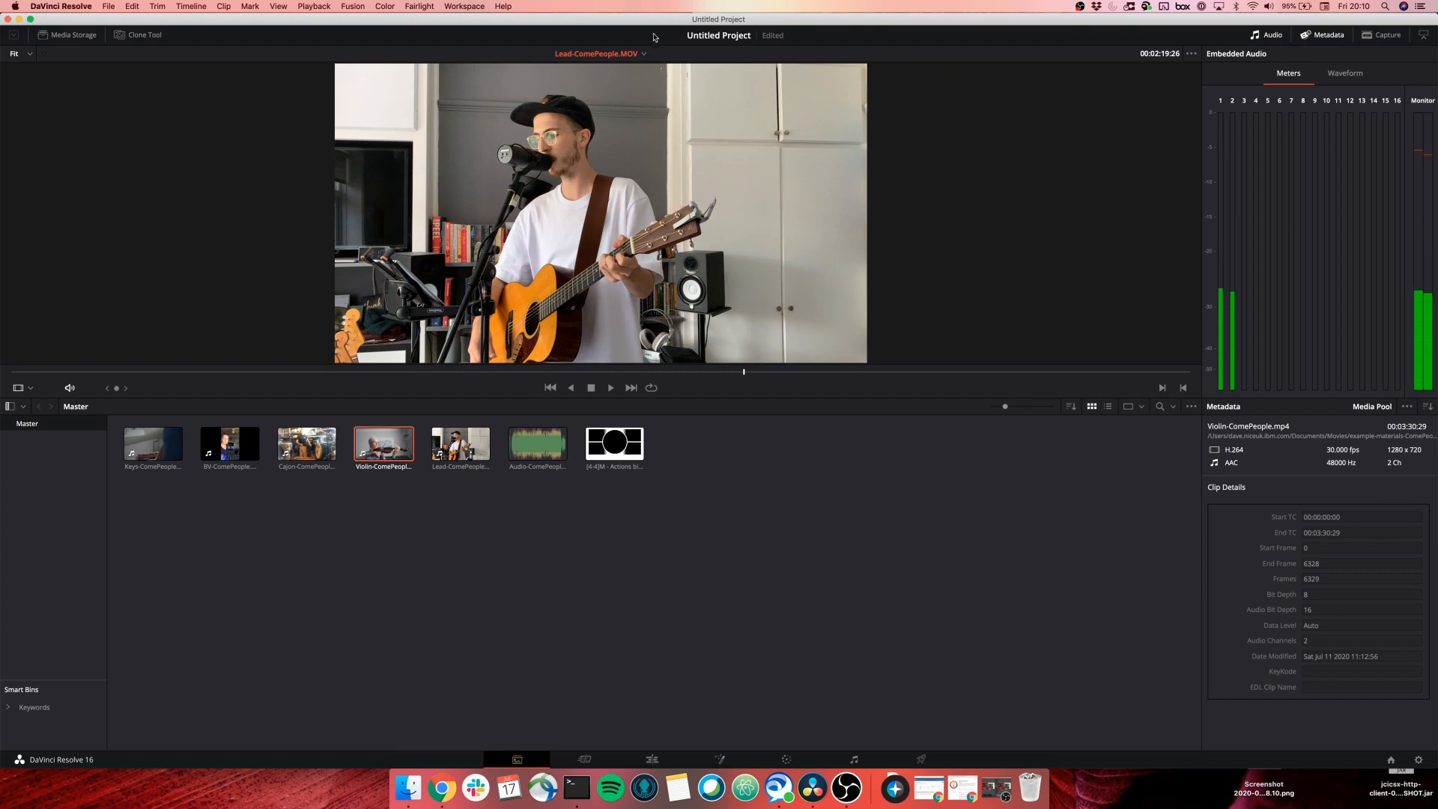
{"action": "left_click", "coordinate": [642, 54]}
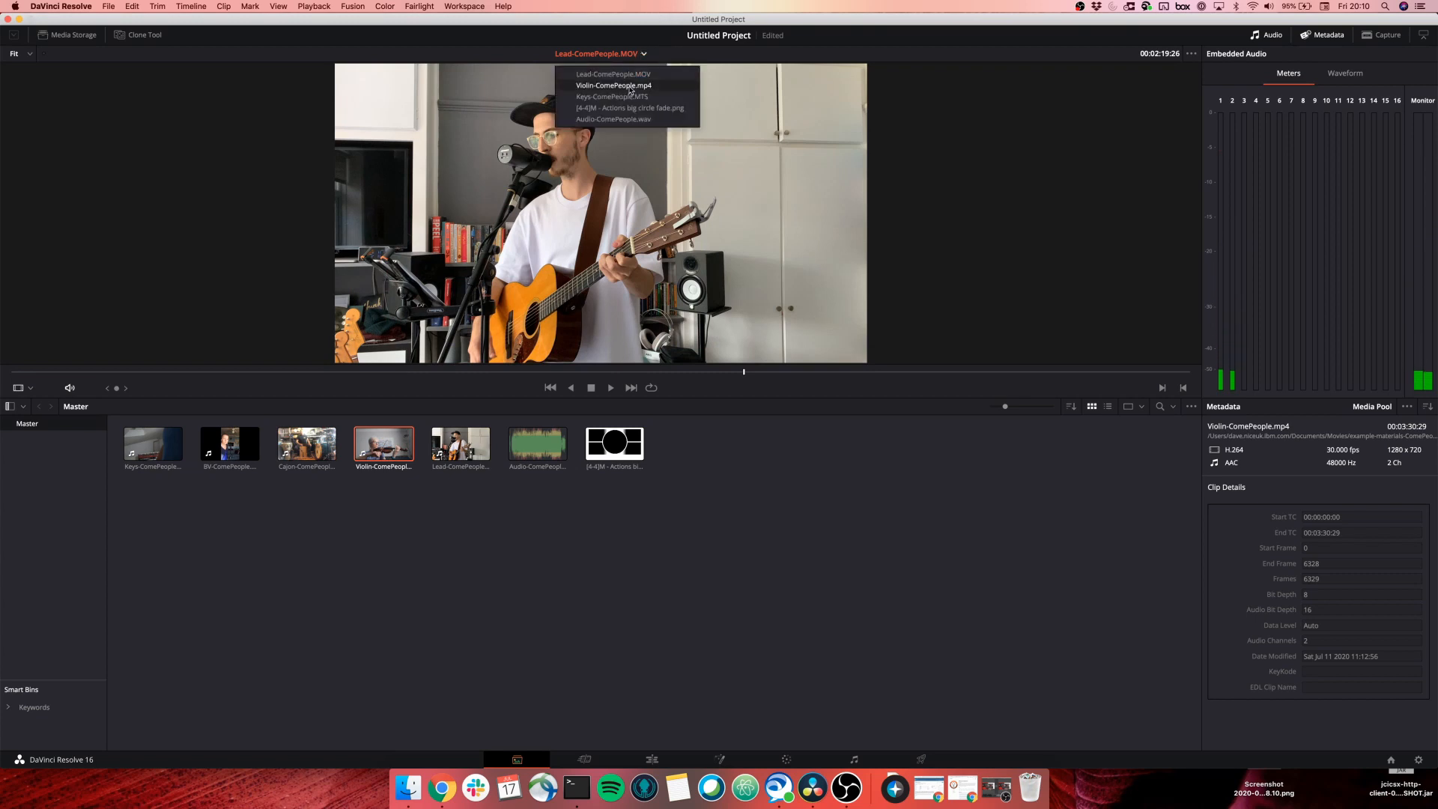
{"action": "left_click", "coordinate": [631, 87]}
{"action": "left_click", "coordinate": [647, 54]}
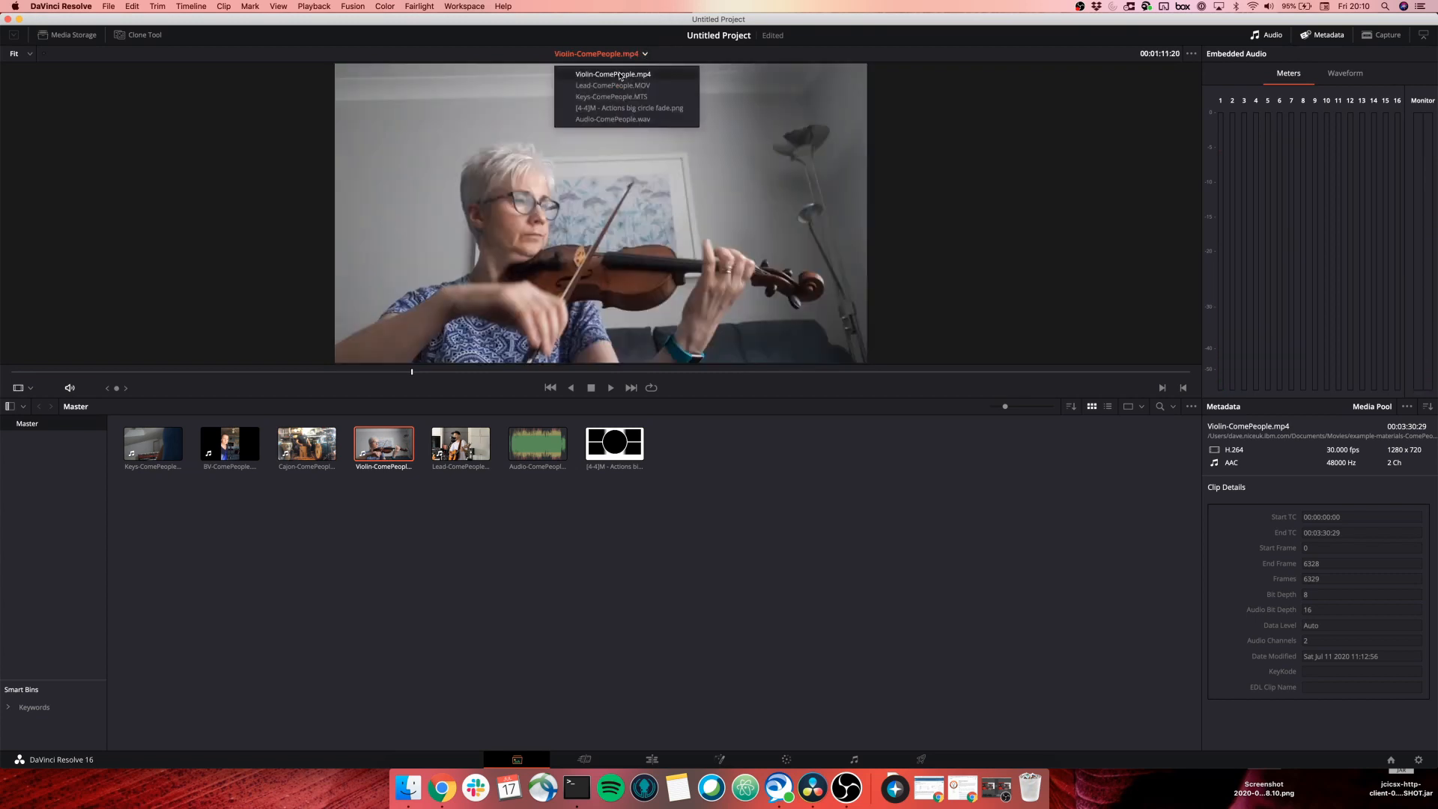
{"action": "left_click", "coordinate": [622, 96]}
Play the Lead clip's opening seconds and step it frame by frame.
{"action": "left_click", "coordinate": [30, 373]}
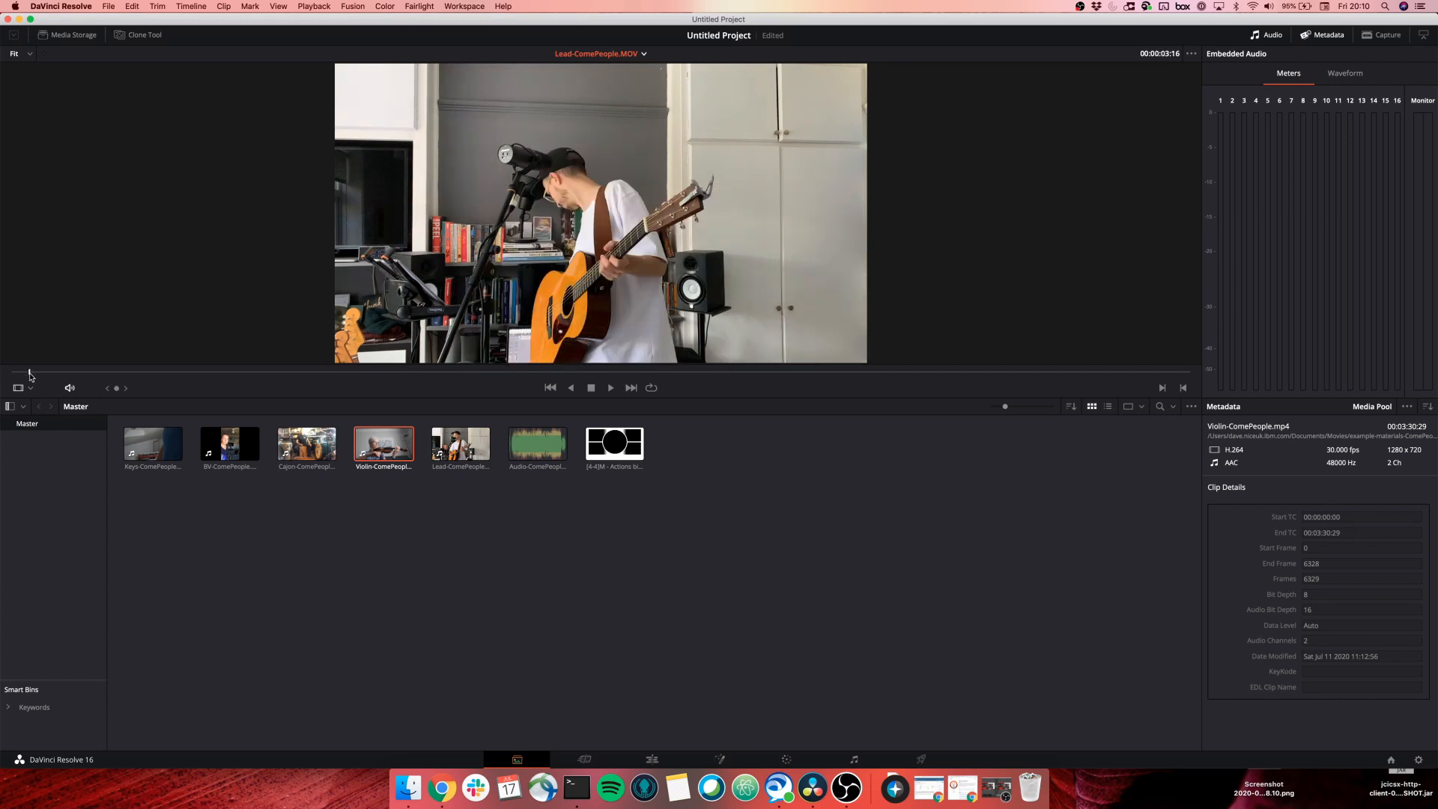
{"action": "left_click_drag", "start_coordinate": [30, 374], "coordinate": [45, 377]}
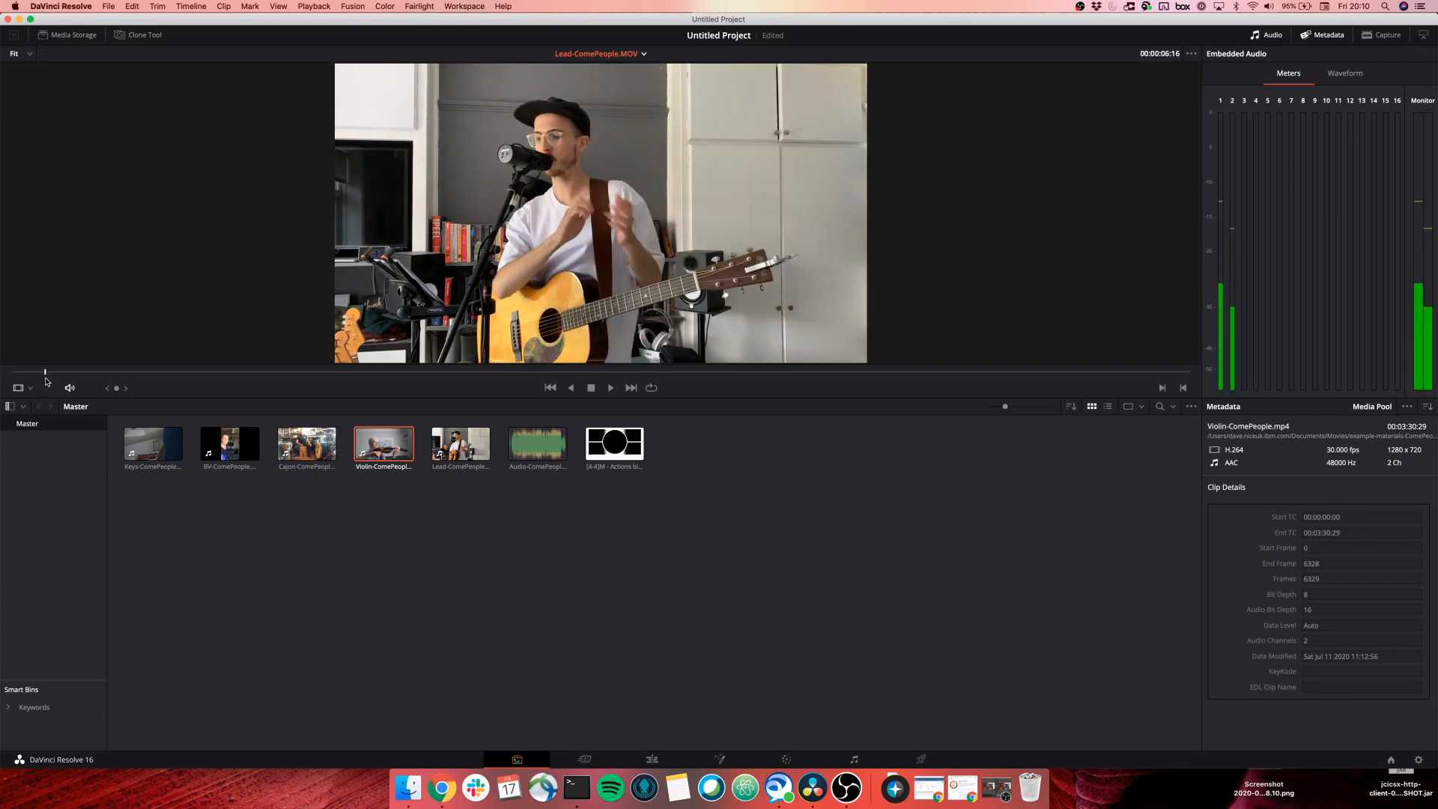
{"action": "left_click", "coordinate": [611, 386]}
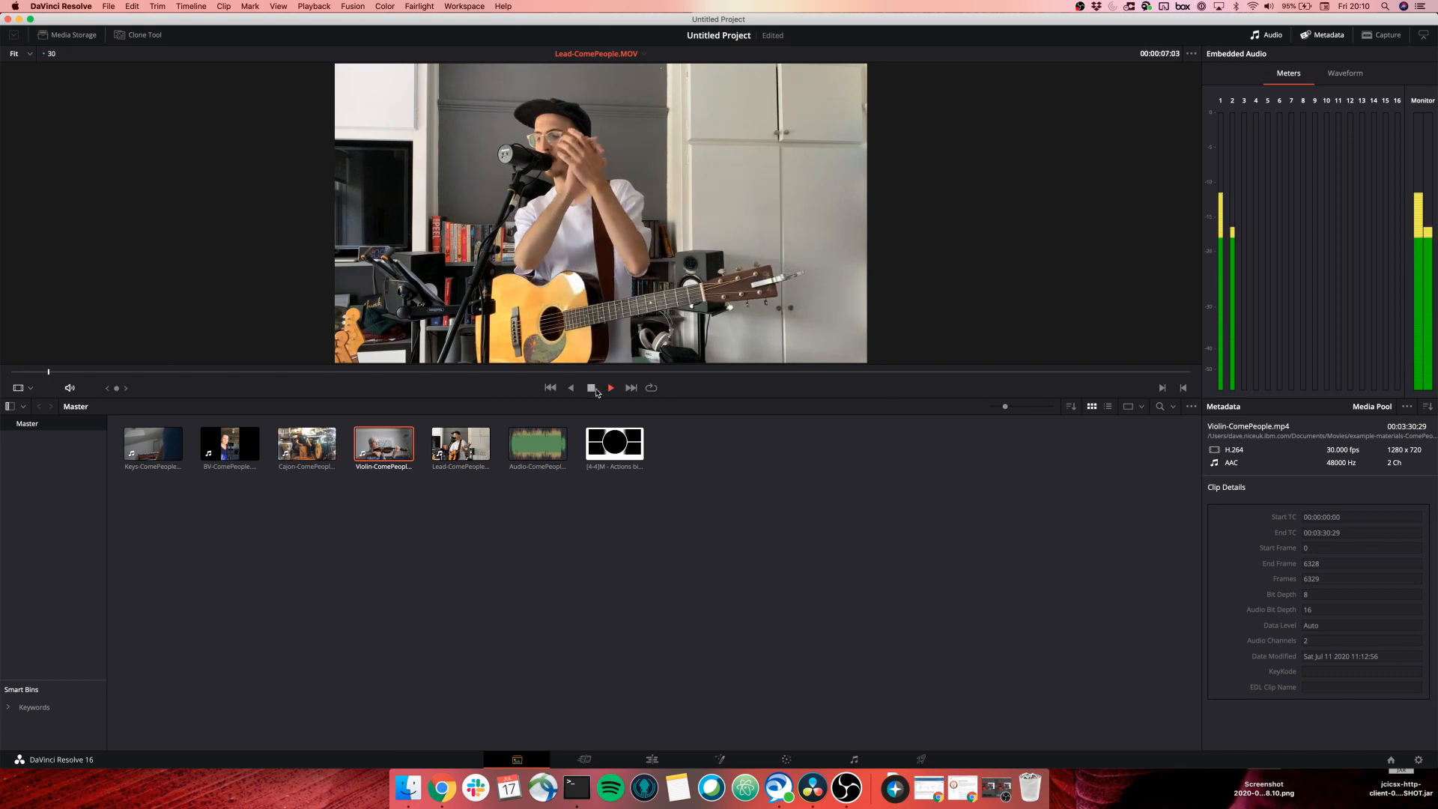
{"action": "left_click", "coordinate": [592, 388]}
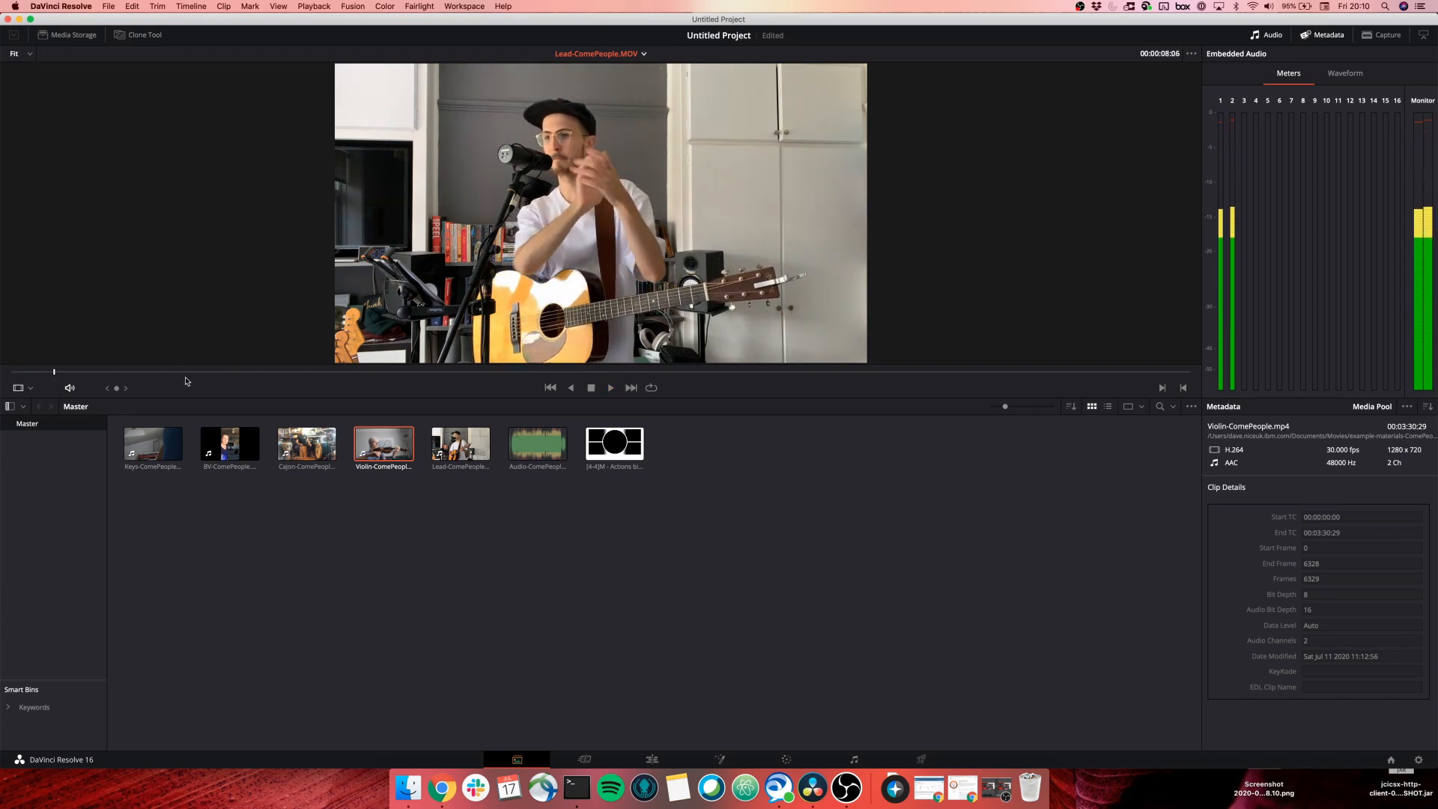
{"action": "key", "text": "Left"}
{"action": "key", "text": "Left"}
{"action": "key", "text": "Left"}
{"action": "key", "text": "Left"}
{"action": "key", "text": "Left"}
{"action": "key", "text": "Left"}
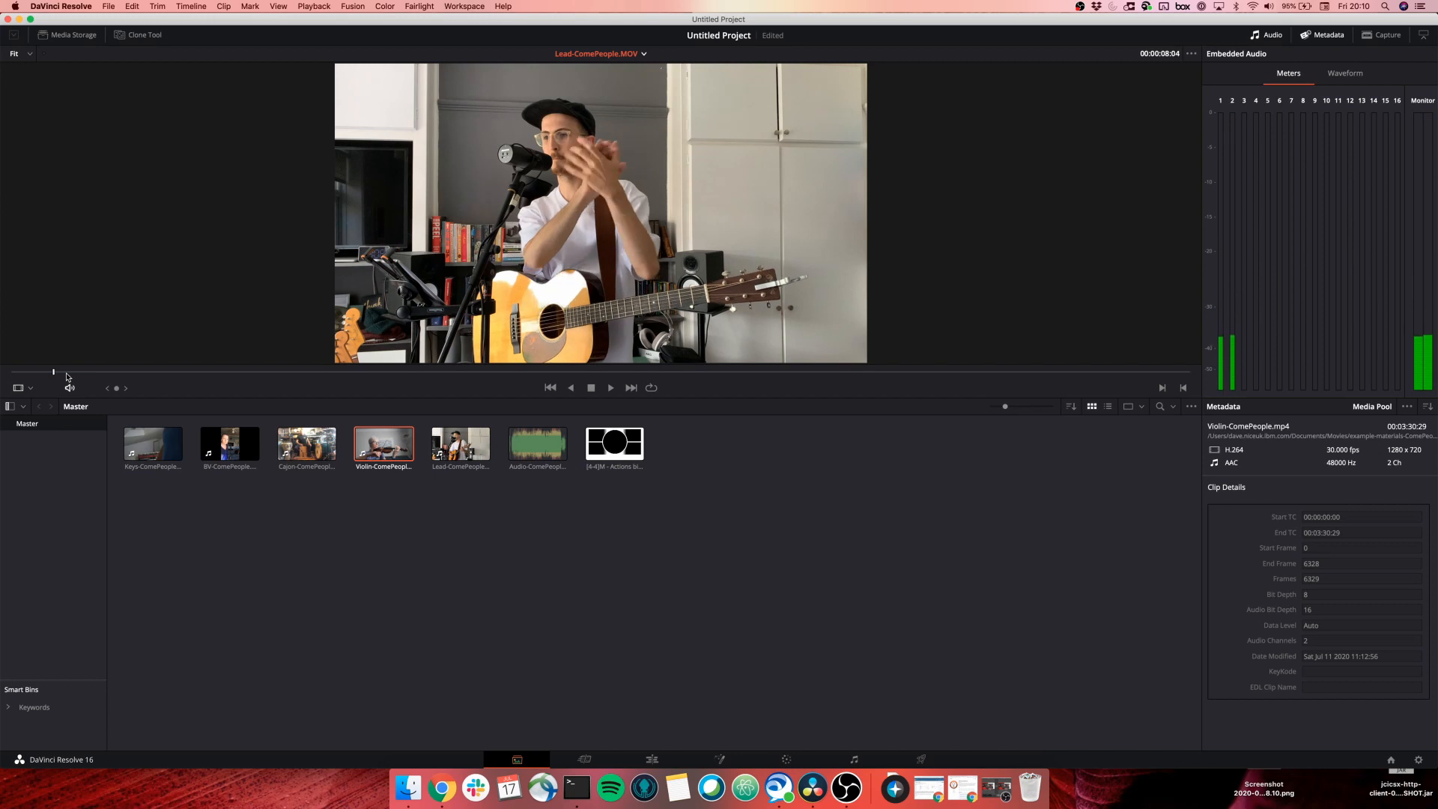
{"action": "key", "text": "Left"}
{"action": "key", "text": "Left"}
{"action": "key", "text": "Left"}
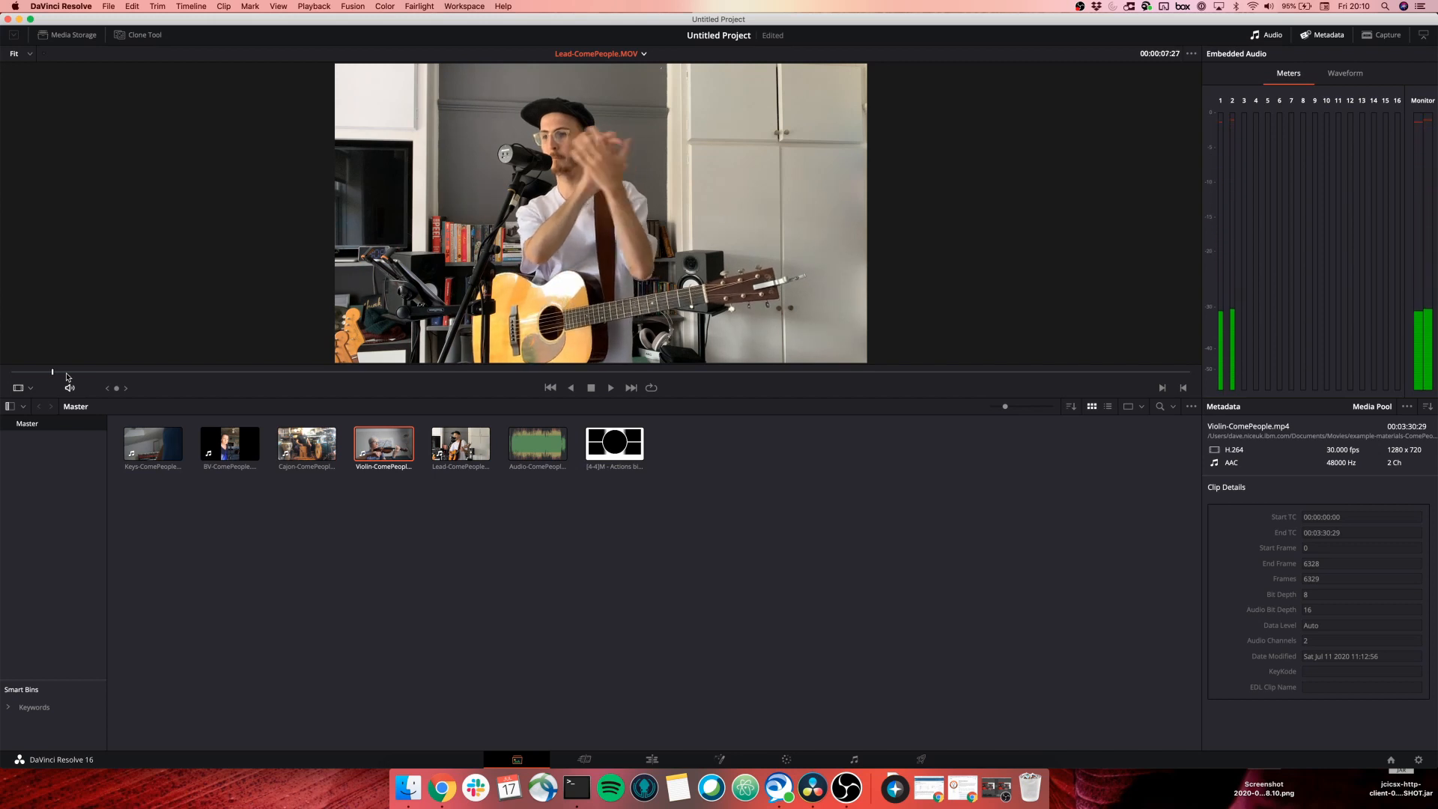
{"action": "key", "text": "Right"}
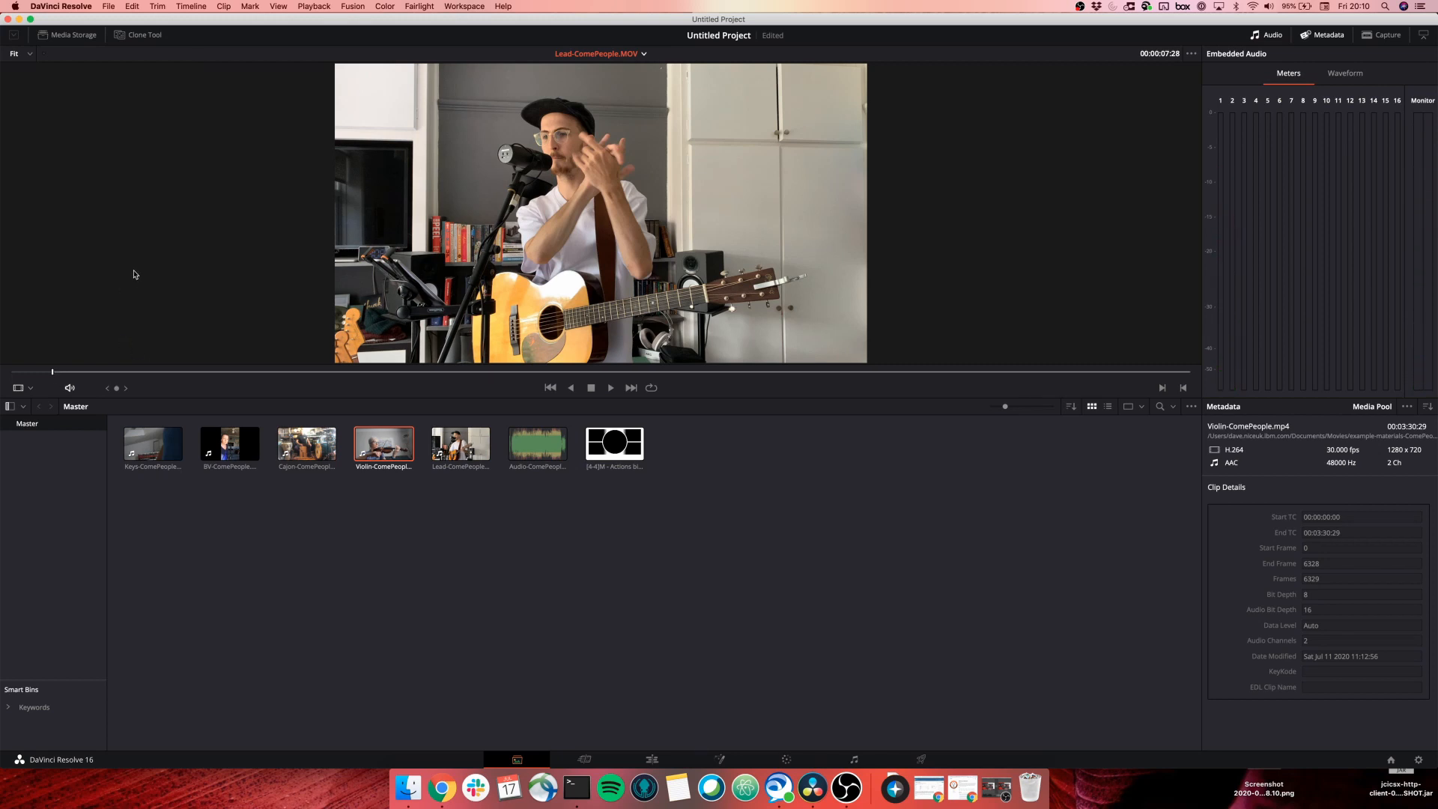
{"action": "left_click", "coordinate": [223, 6]}
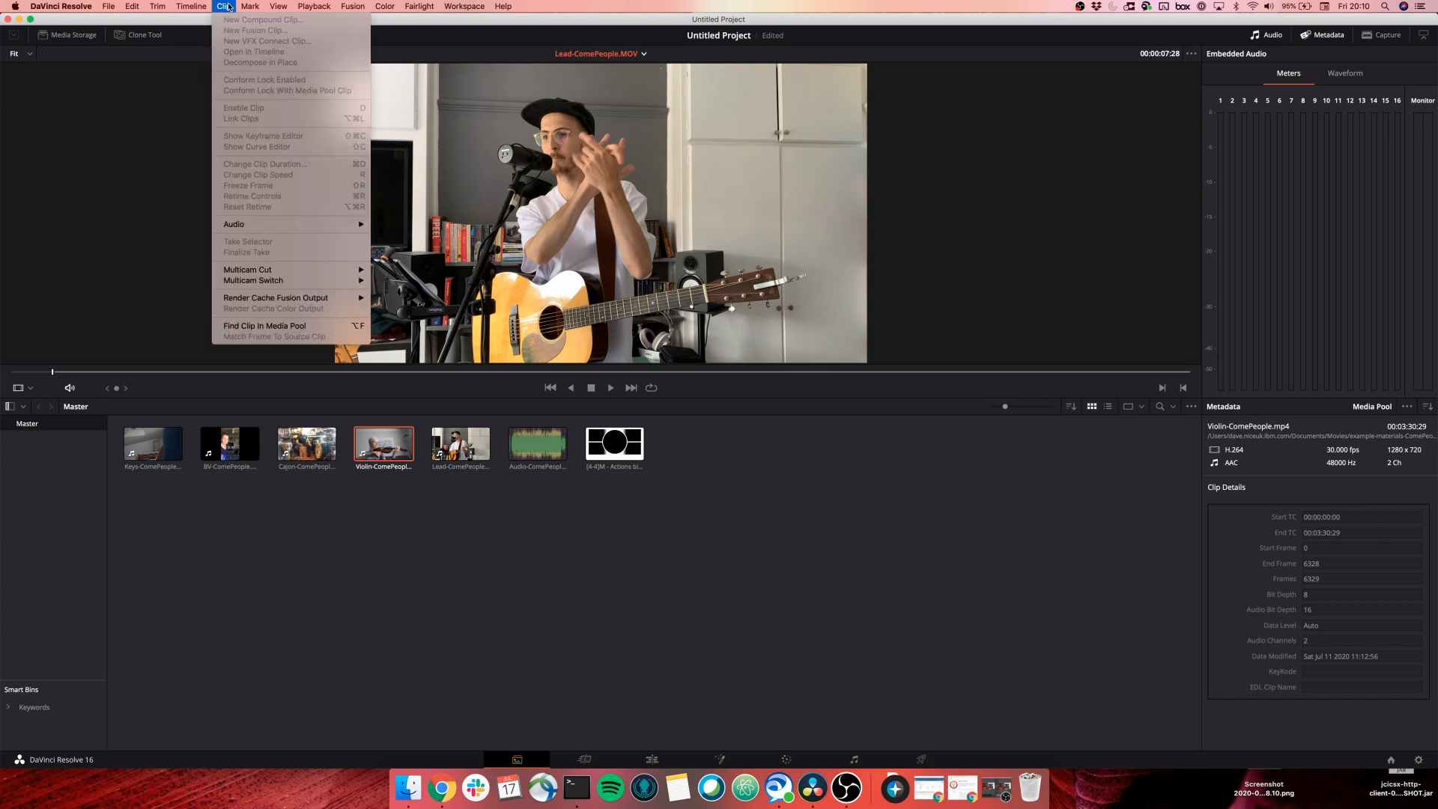
{"action": "mouse_move", "coordinate": [251, 6]}
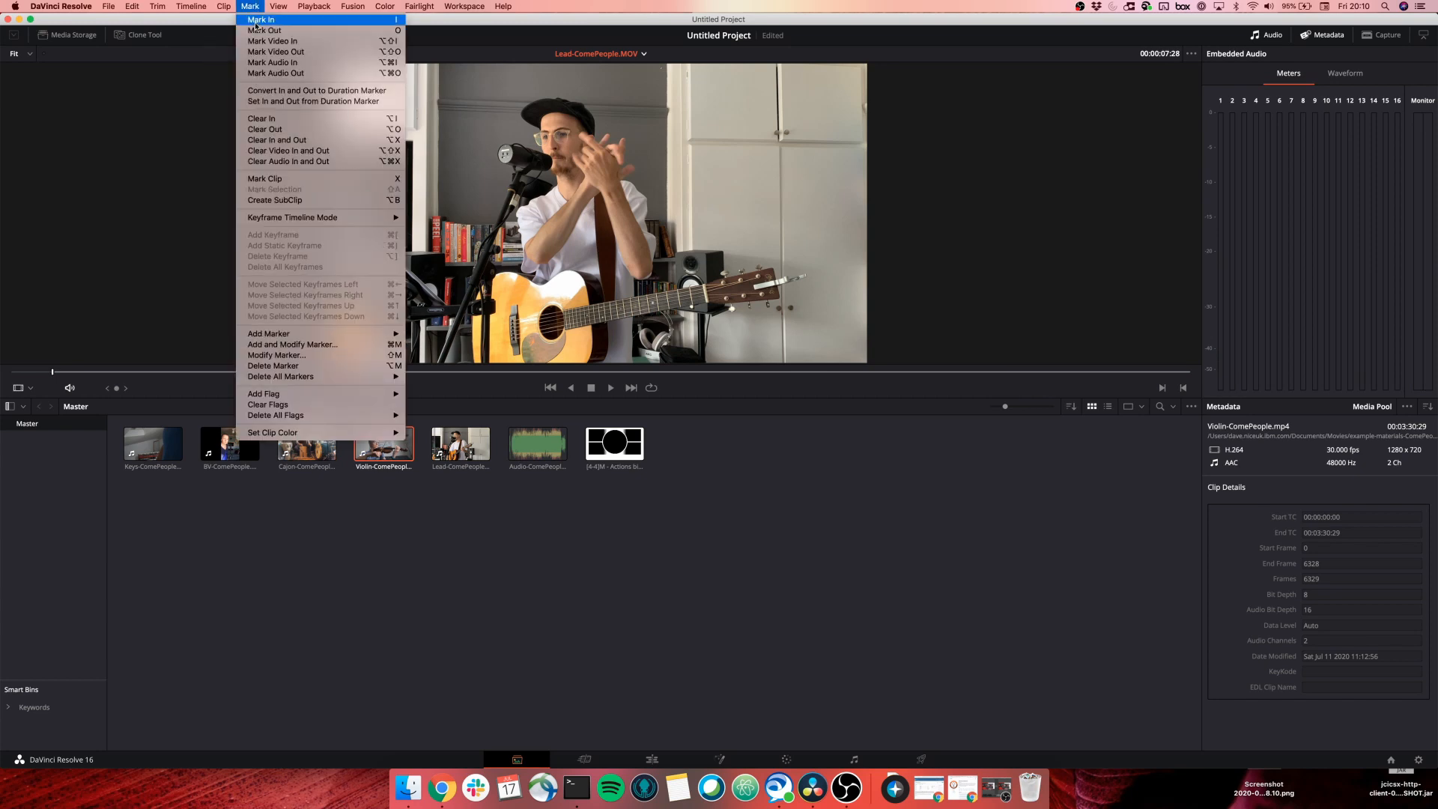
{"action": "left_click", "coordinate": [92, 186]}
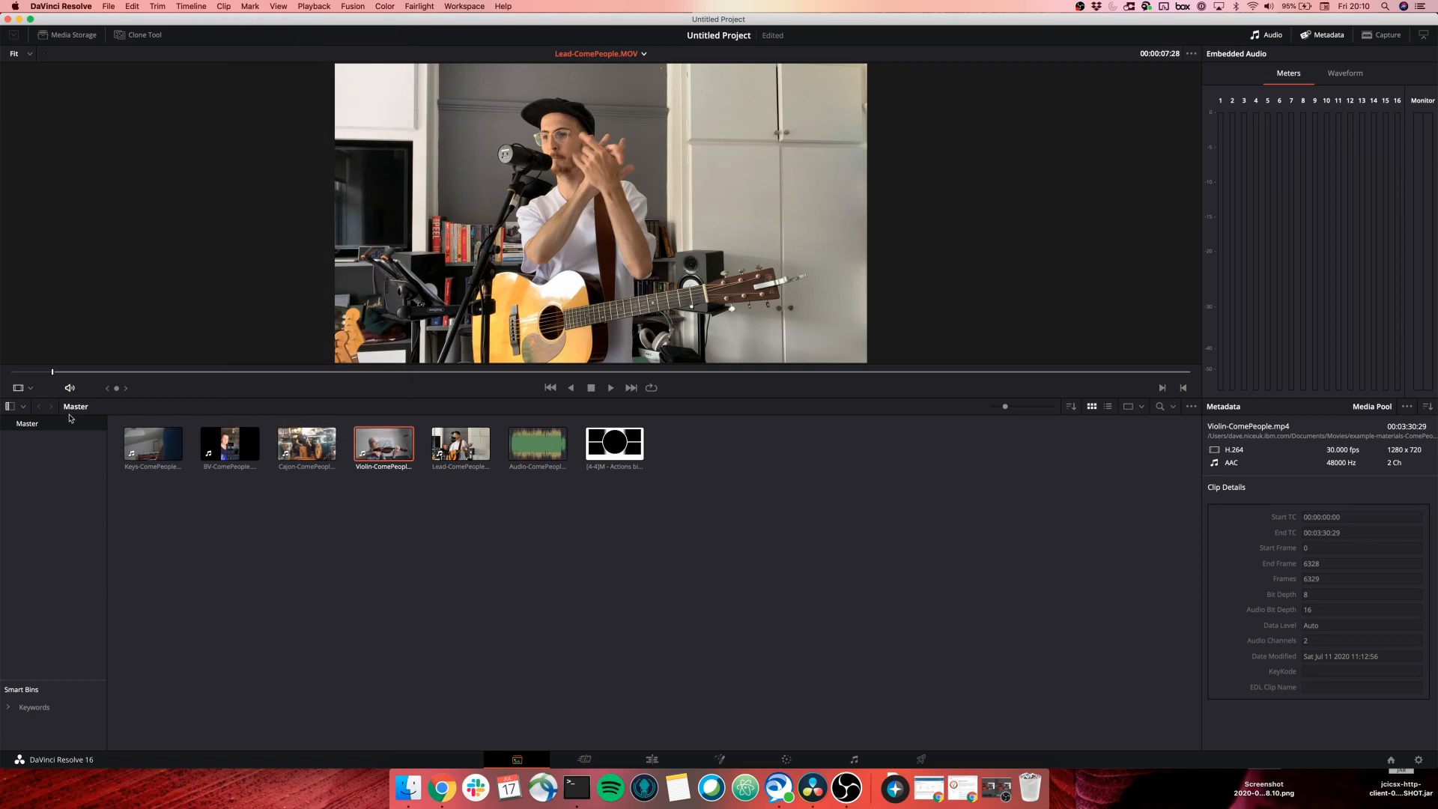
Load Keys-ComePeople.MTS, play it briefly and step forward one frame.
{"action": "left_click", "coordinate": [131, 452]}
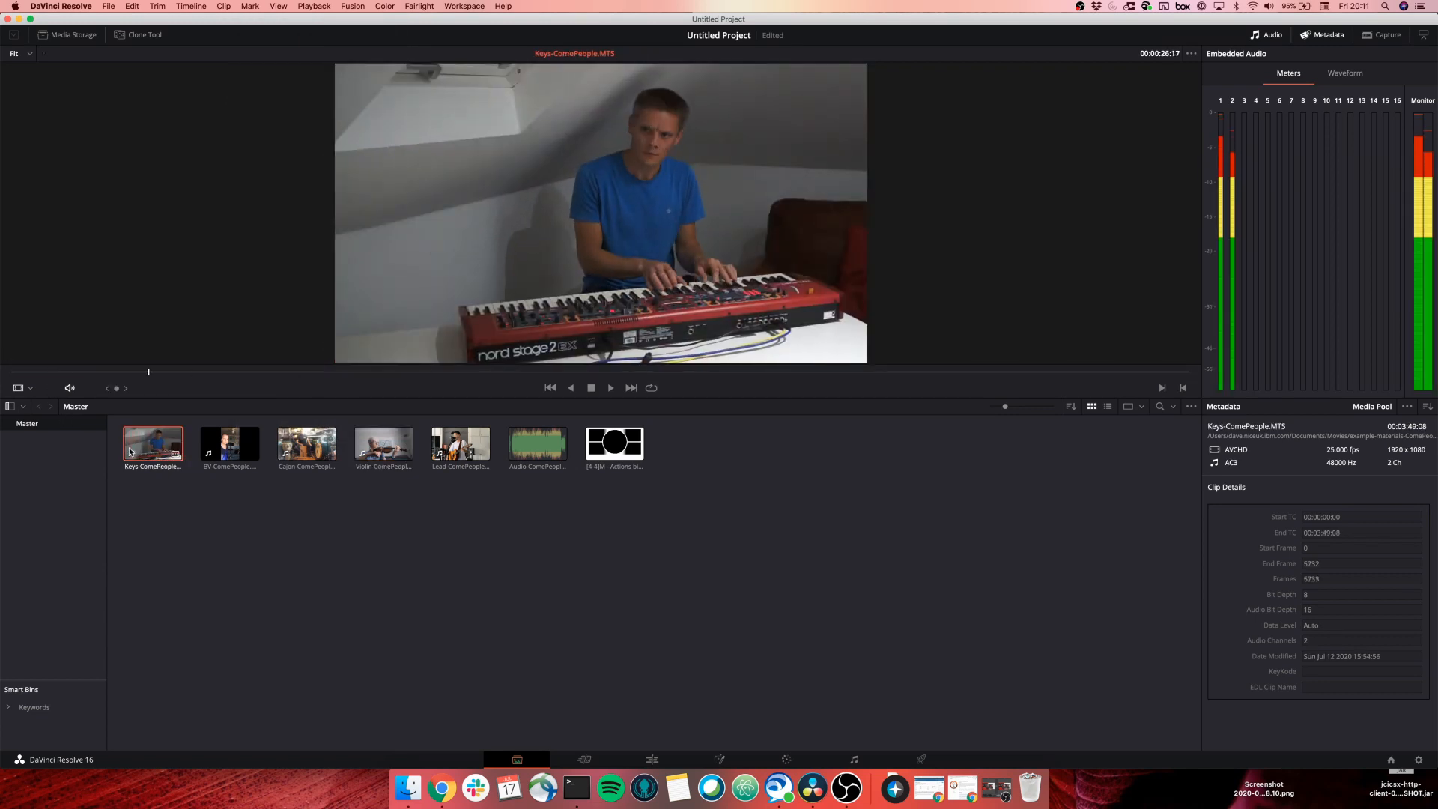
{"action": "key", "text": "space"}
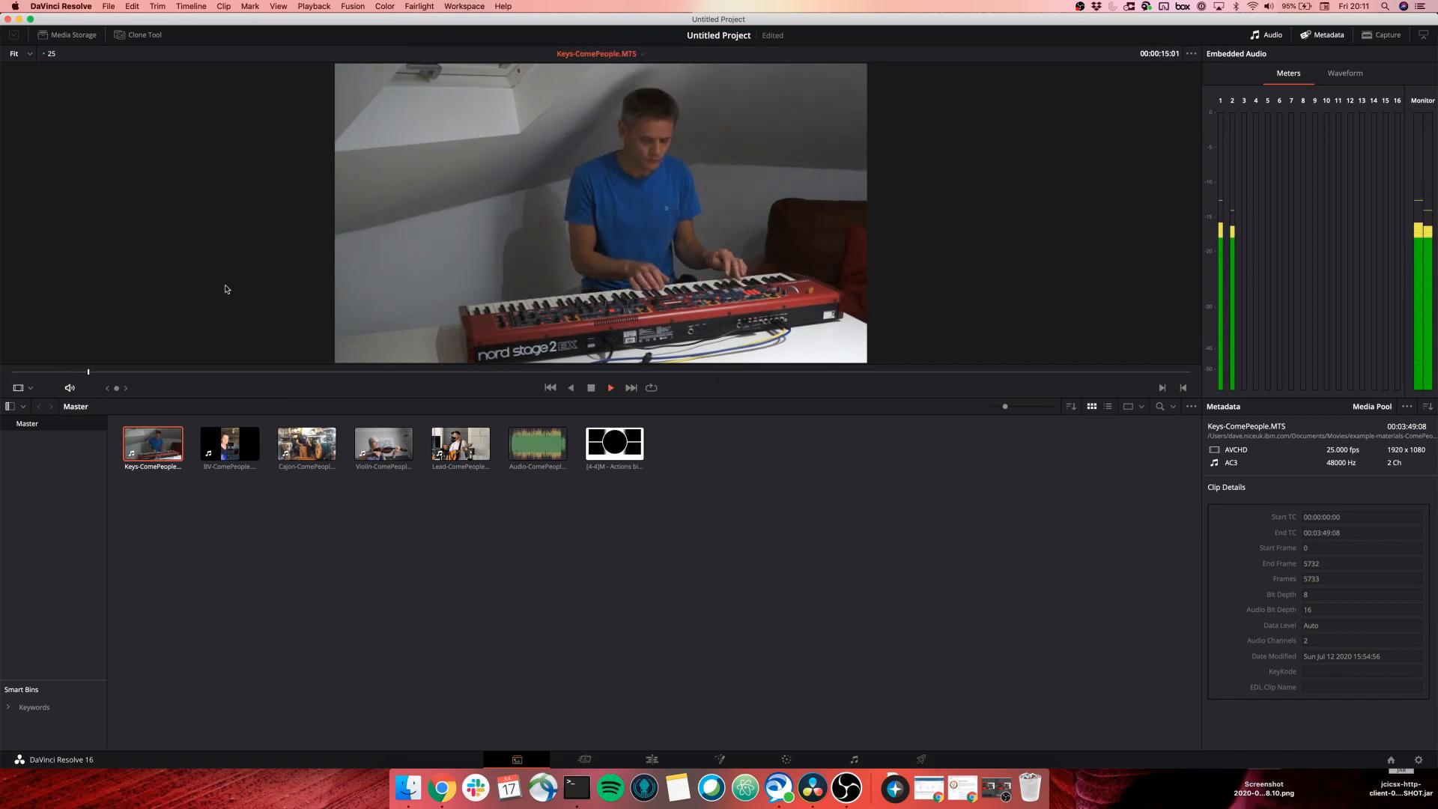
{"action": "key", "text": "space"}
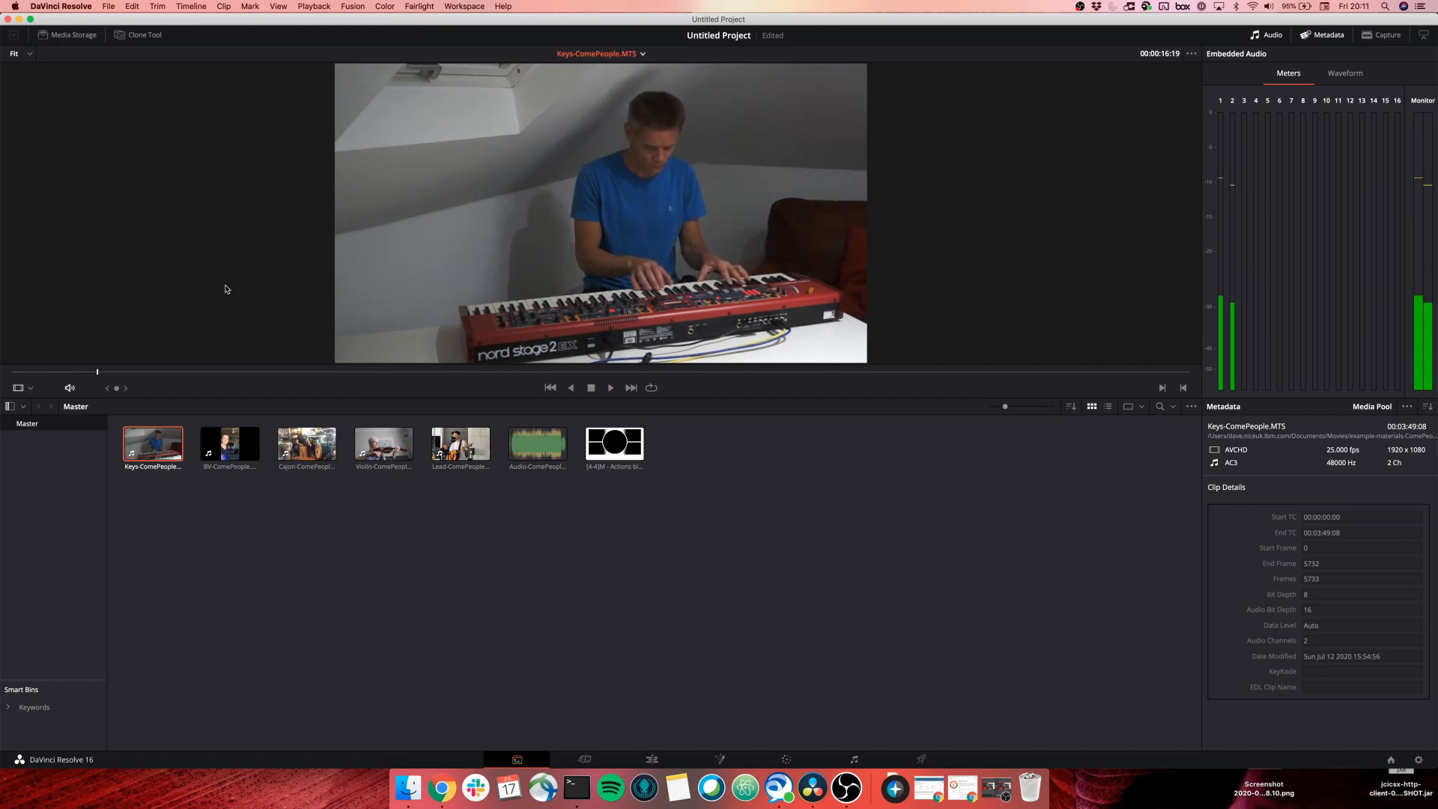
{"action": "key", "text": "Right"}
Load BV-ComePeople.MOV, scrub to about twelve seconds, play it and step one frame.
{"action": "left_click", "coordinate": [239, 450]}
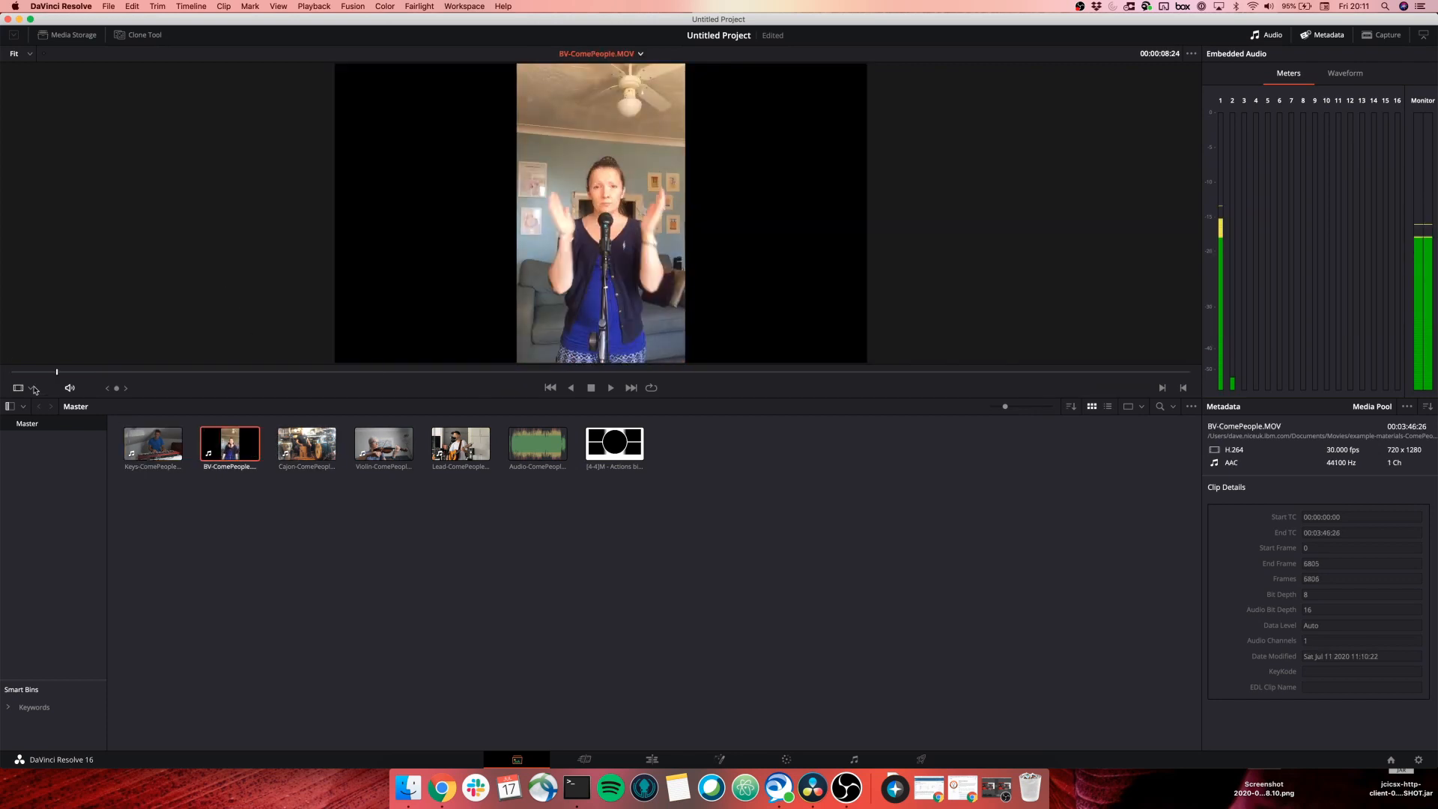
{"action": "left_click_drag", "start_coordinate": [27, 375], "coordinate": [73, 386]}
{"action": "key", "text": "space"}
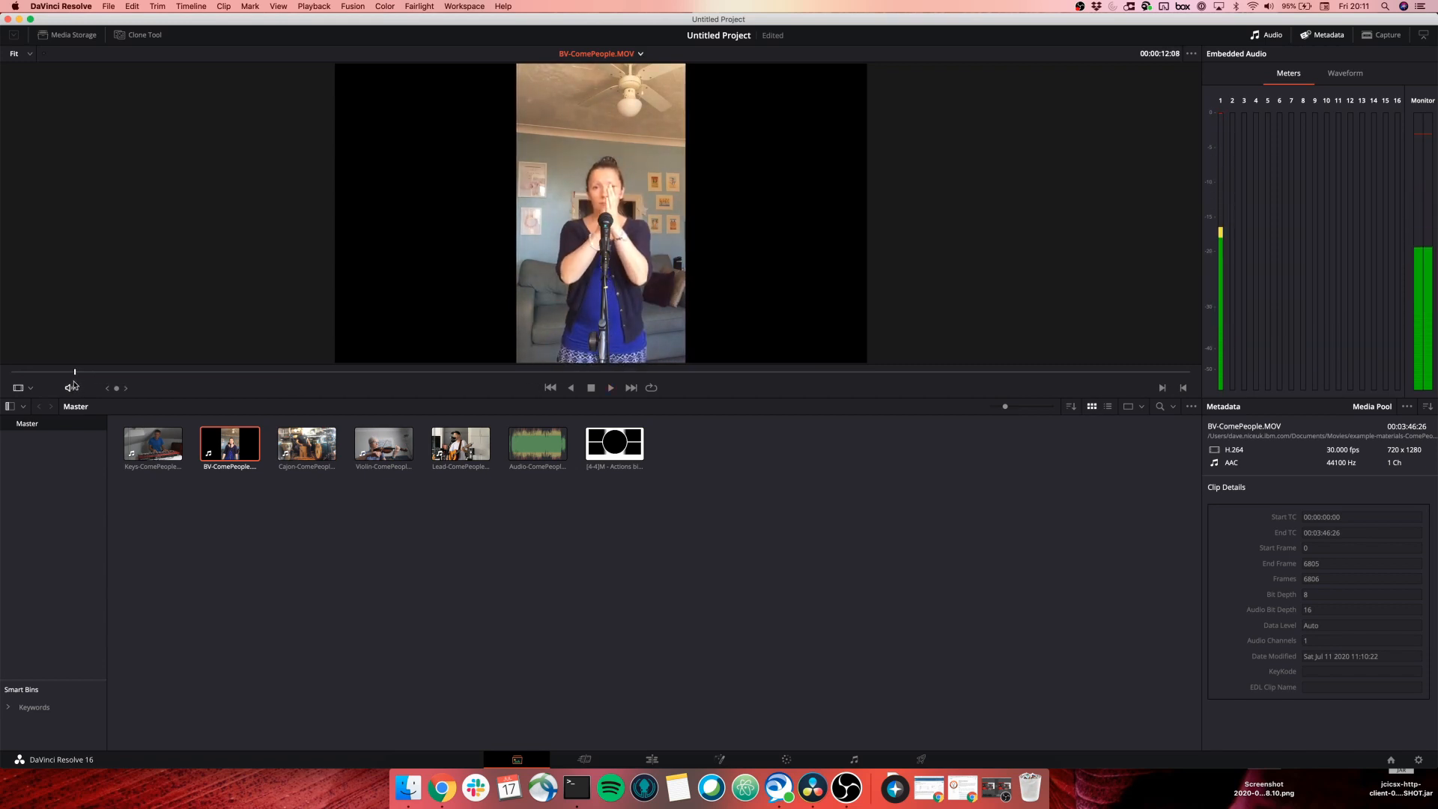
{"action": "key", "text": "space"}
{"action": "key", "text": "space"}
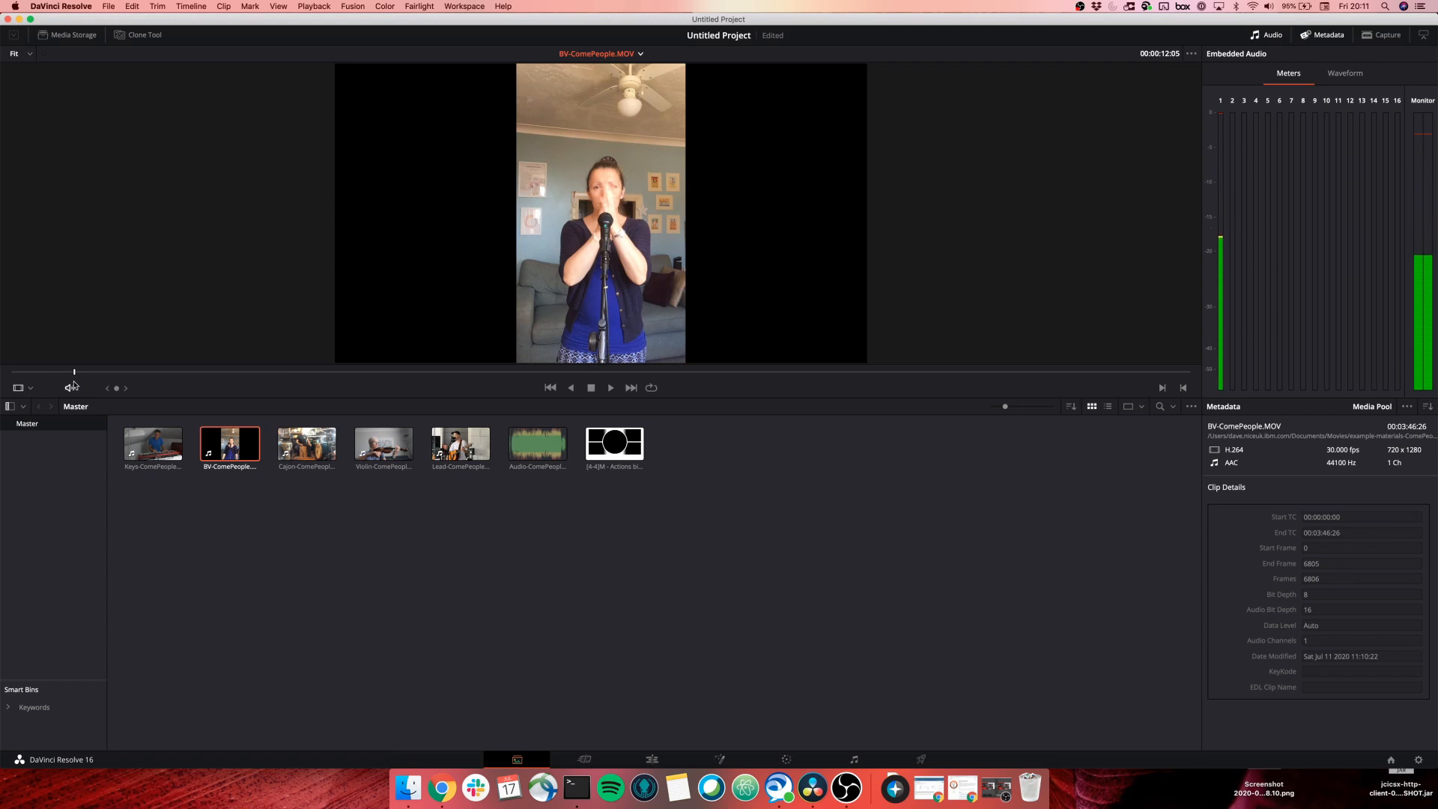
{"action": "key", "text": "Right"}
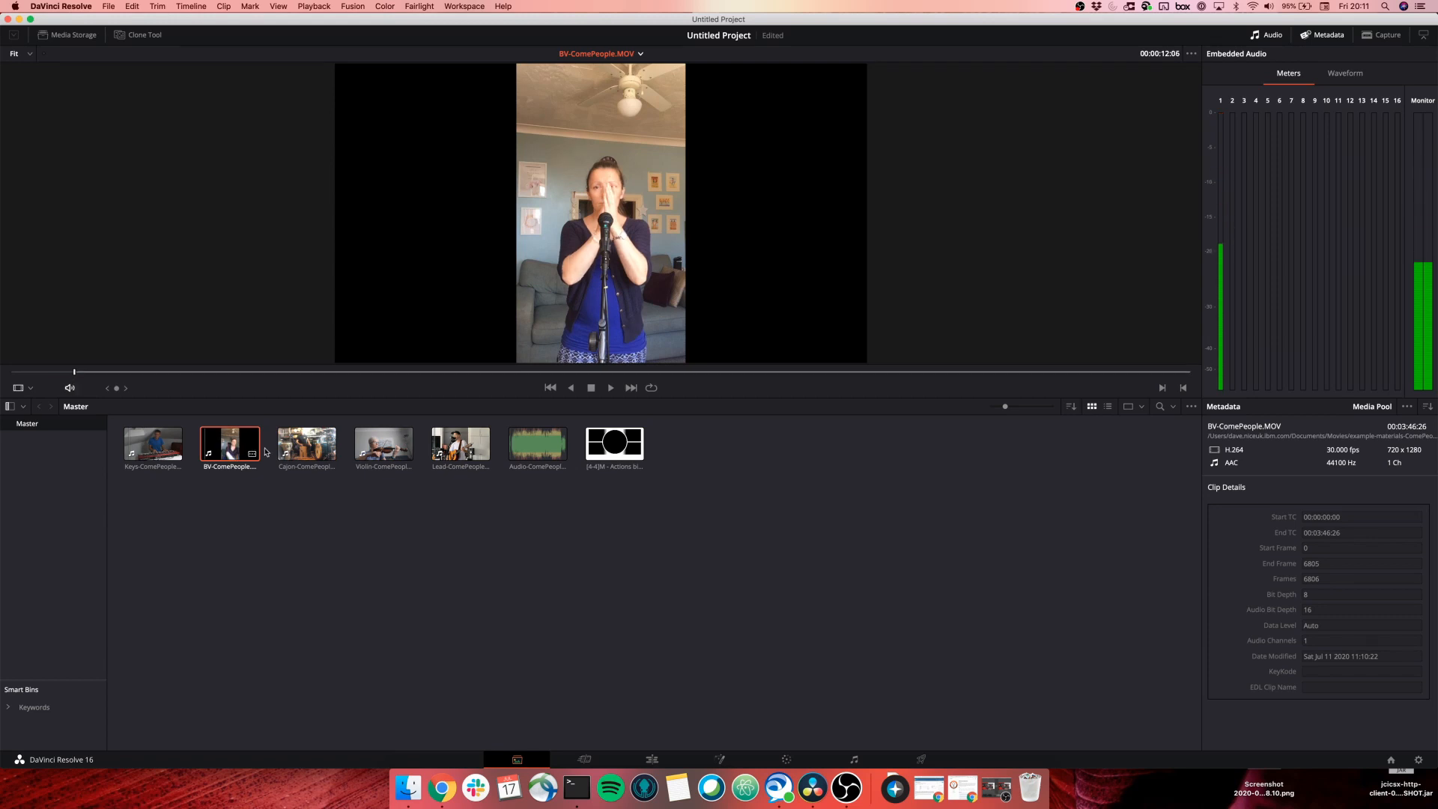
Show Cajon-ComePeople.mp4 and cue it to about three seconds from its start.
{"action": "left_click", "coordinate": [327, 430]}
{"action": "left_click", "coordinate": [641, 53]}
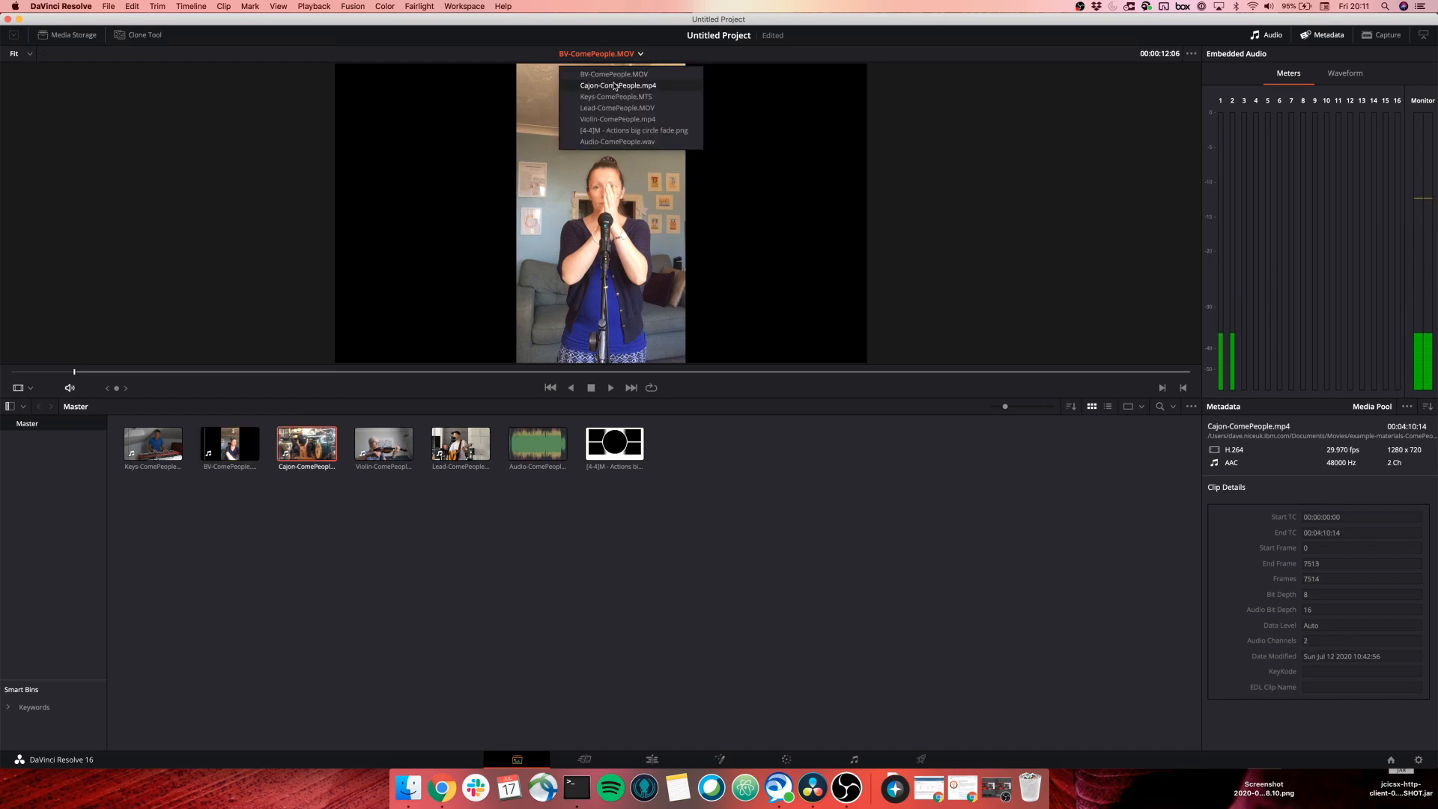
{"action": "left_click", "coordinate": [580, 90]}
{"action": "left_click", "coordinate": [47, 372]}
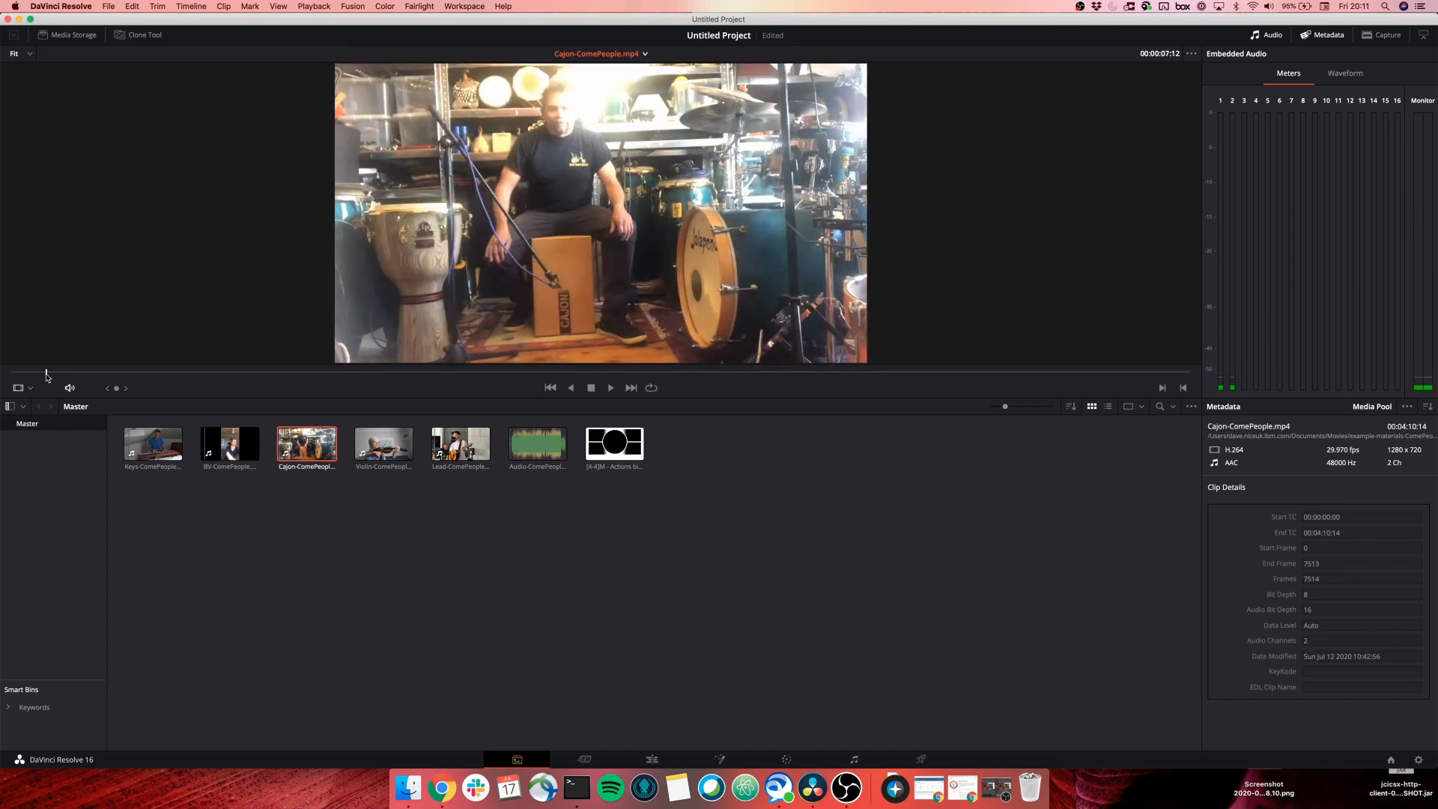
{"action": "left_click", "coordinate": [21, 372]}
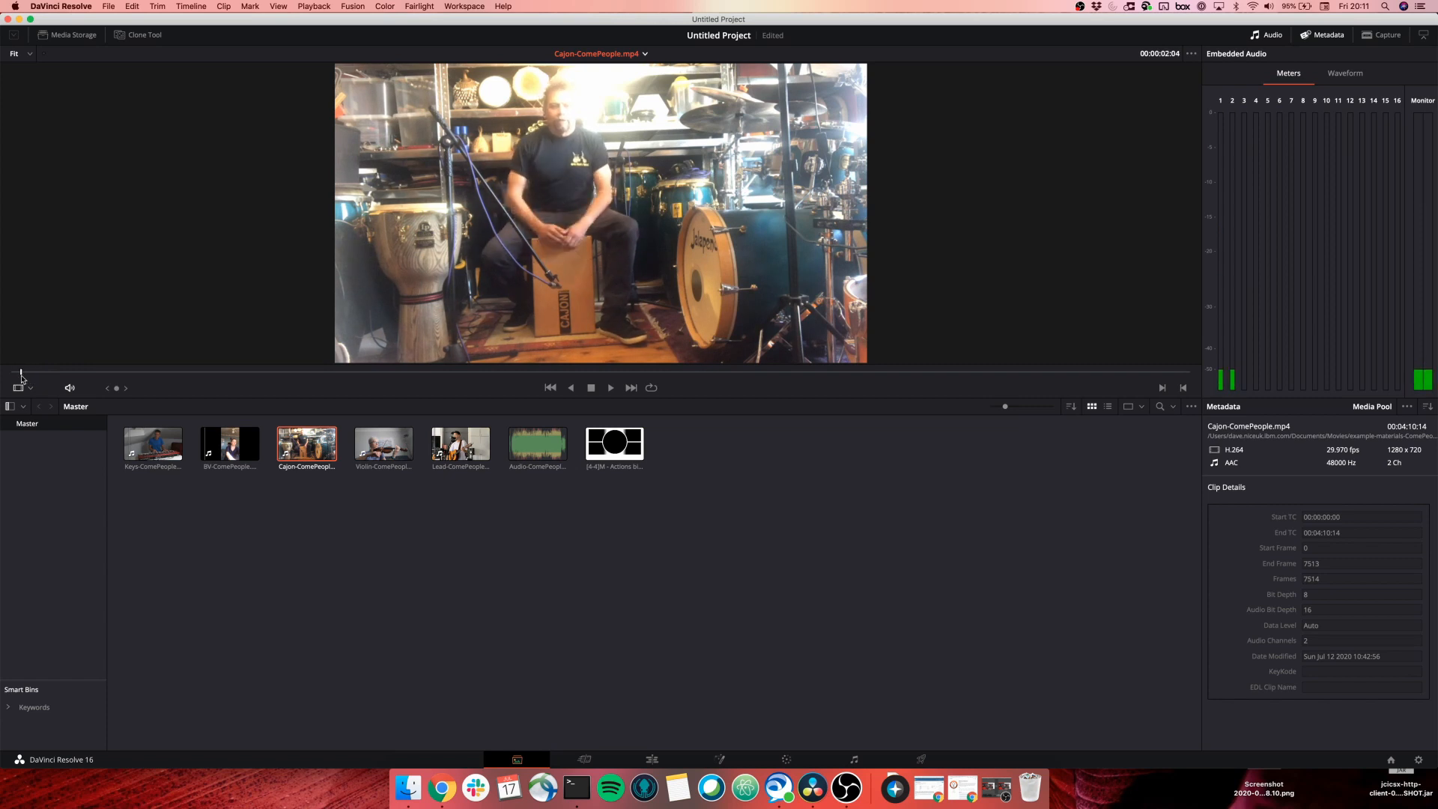
{"action": "left_click_drag", "start_coordinate": [21, 376], "coordinate": [25, 376]}
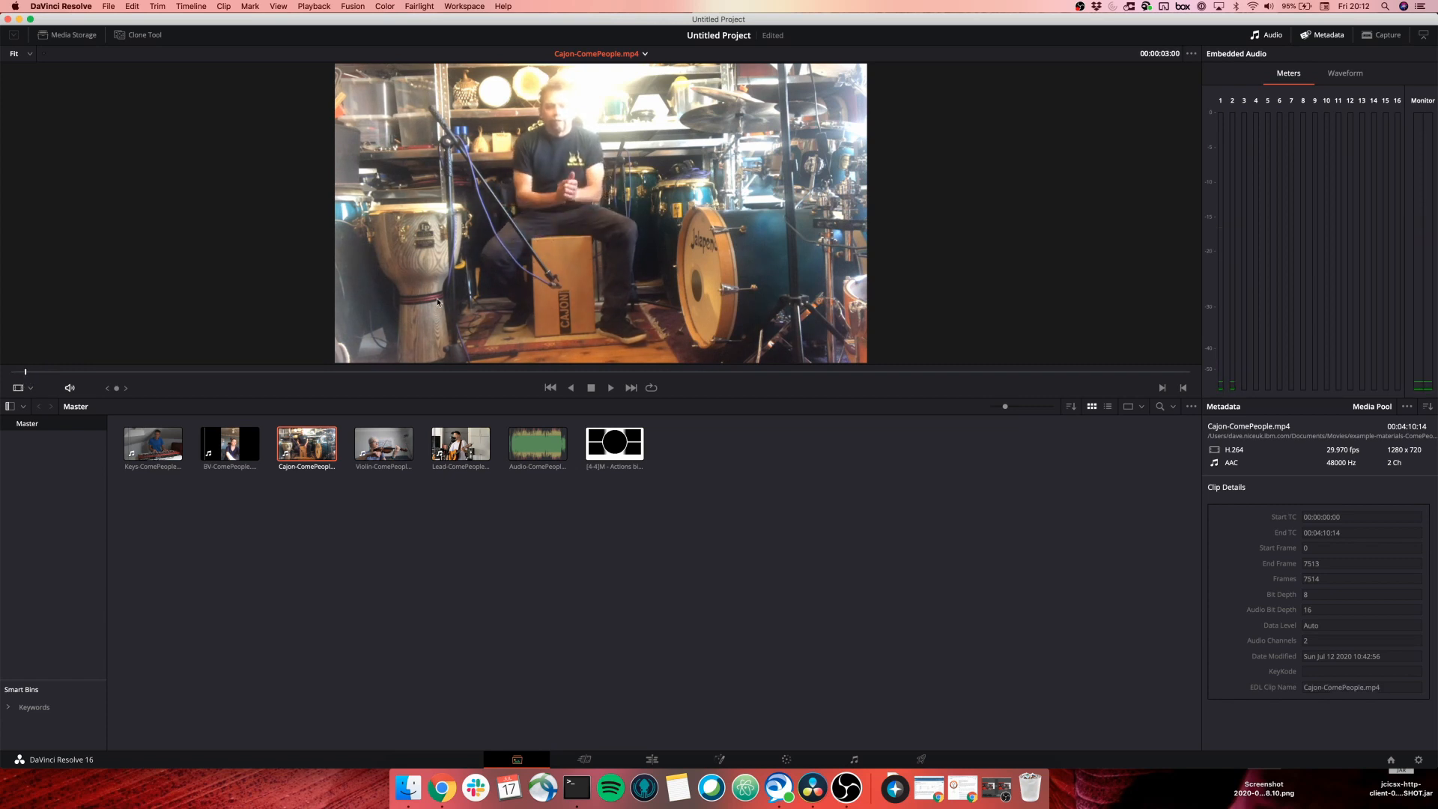
{"action": "key", "text": "Left"}
{"action": "key", "text": "Left"}
{"action": "key", "text": "Left"}
{"action": "key", "text": "Left"}
{"action": "key", "text": "Left"}
{"action": "key", "text": "Left"}
{"action": "key", "text": "Left"}
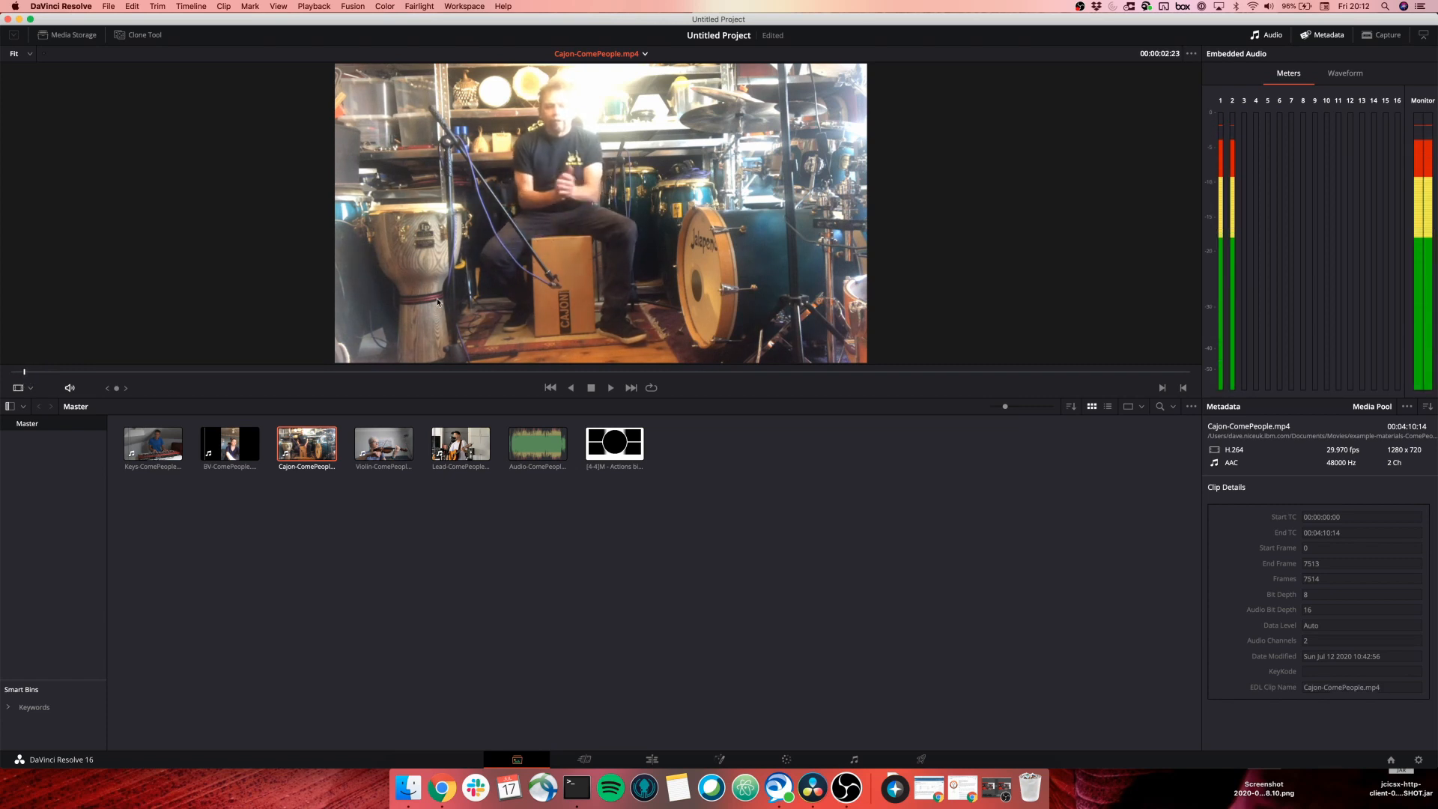
Play Violin-ComePeople.mp4 from near its start, then load Audio-ComePeople.wav.
{"action": "left_click", "coordinate": [380, 448]}
{"action": "left_click", "coordinate": [28, 373]}
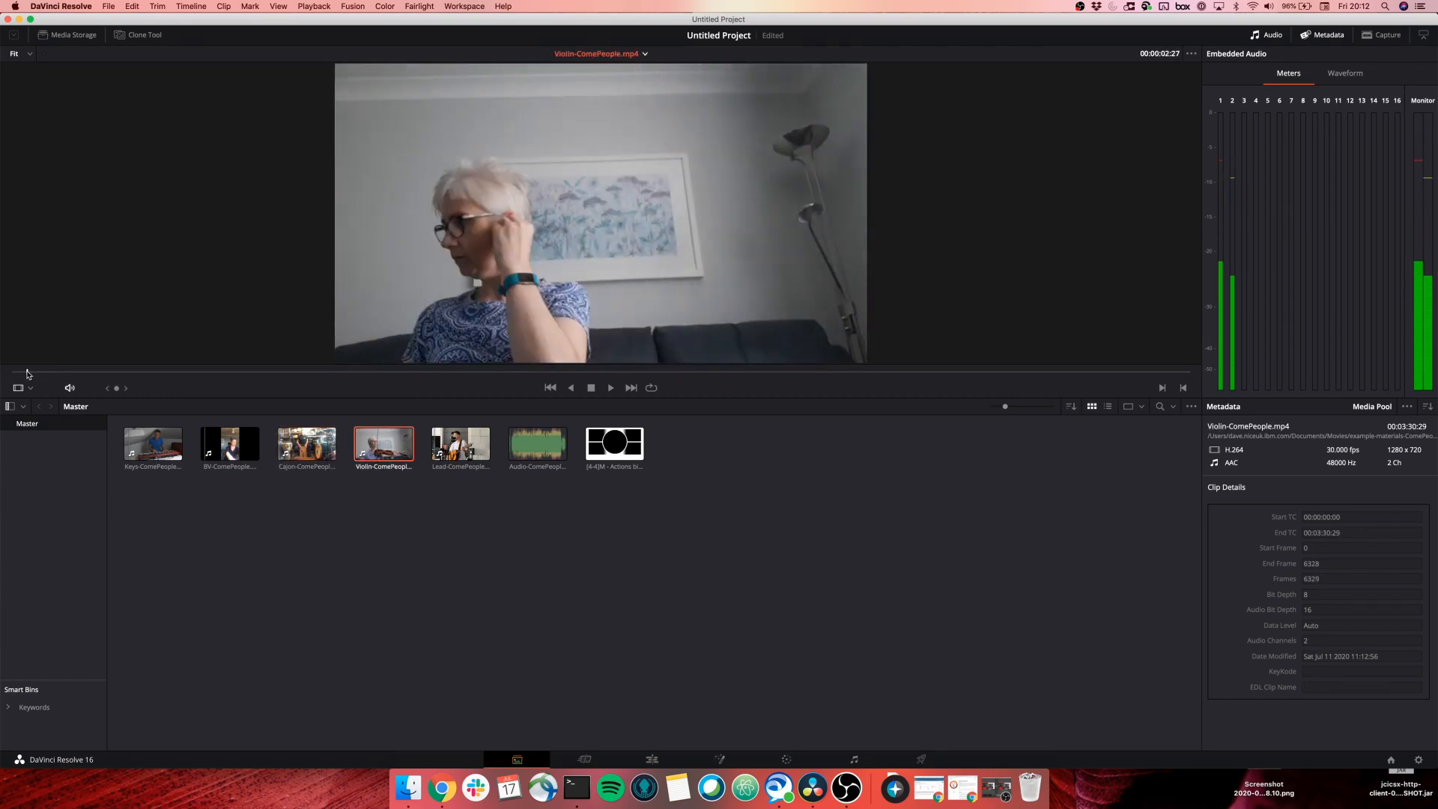
{"action": "key", "text": "space"}
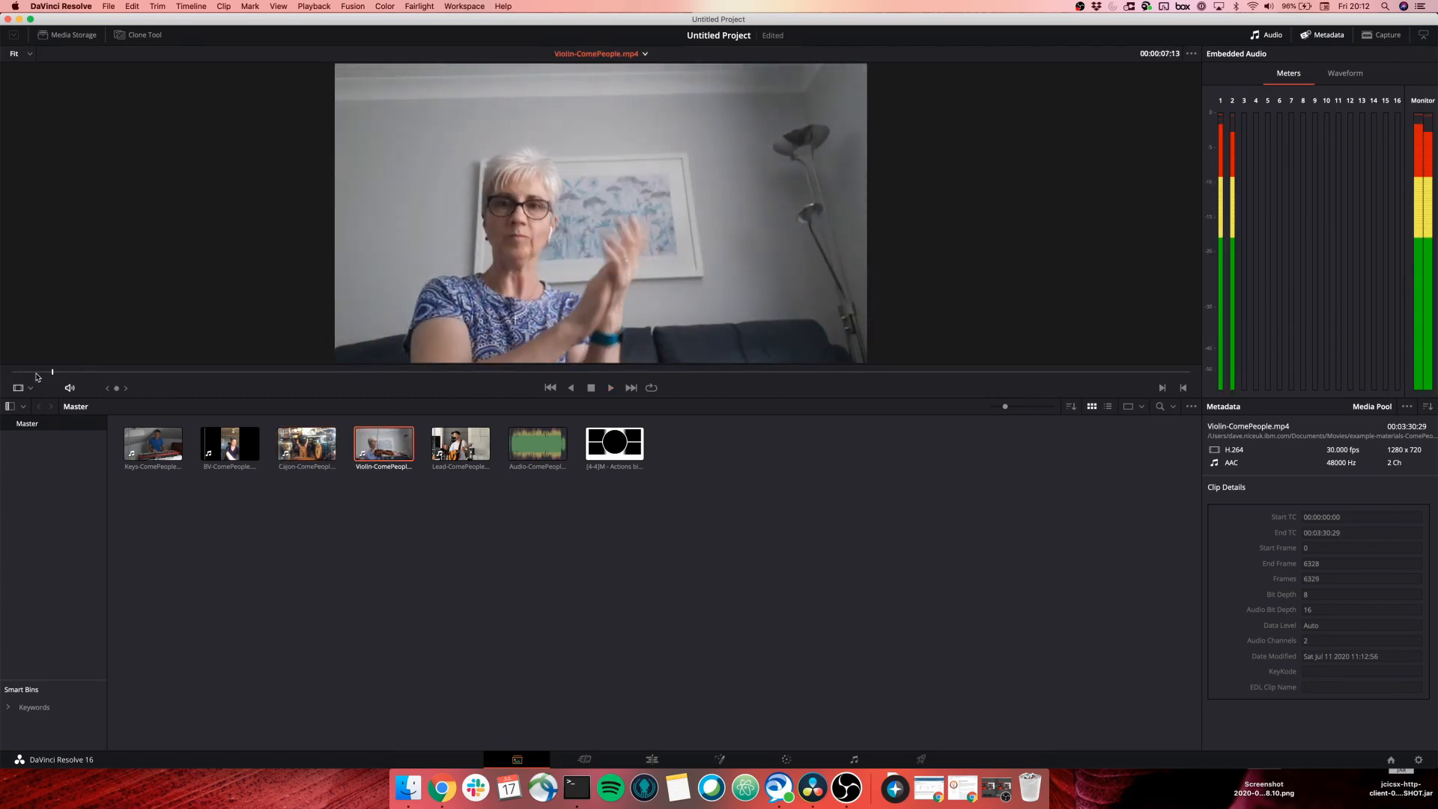
{"action": "key", "text": "space"}
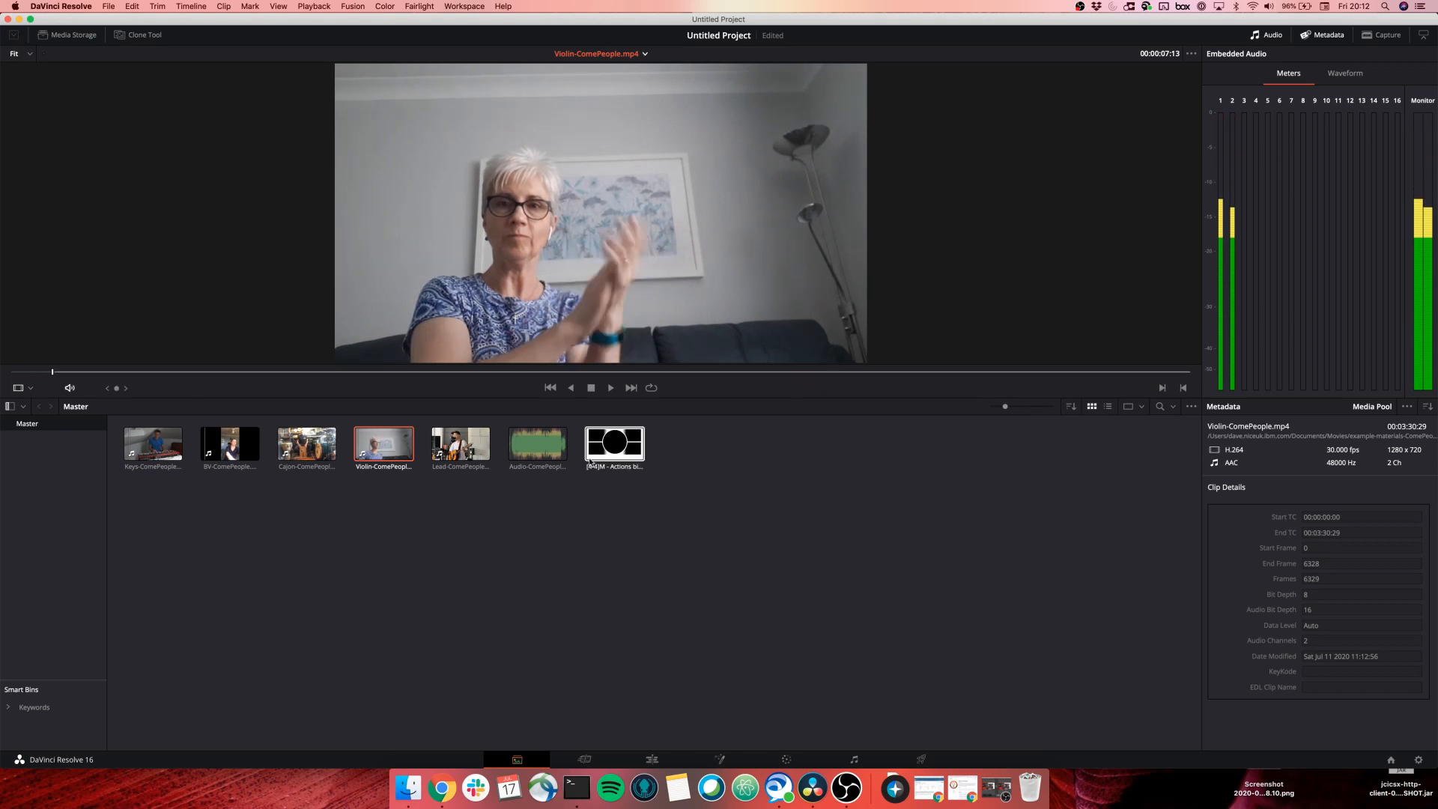
{"action": "left_click", "coordinate": [538, 444]}
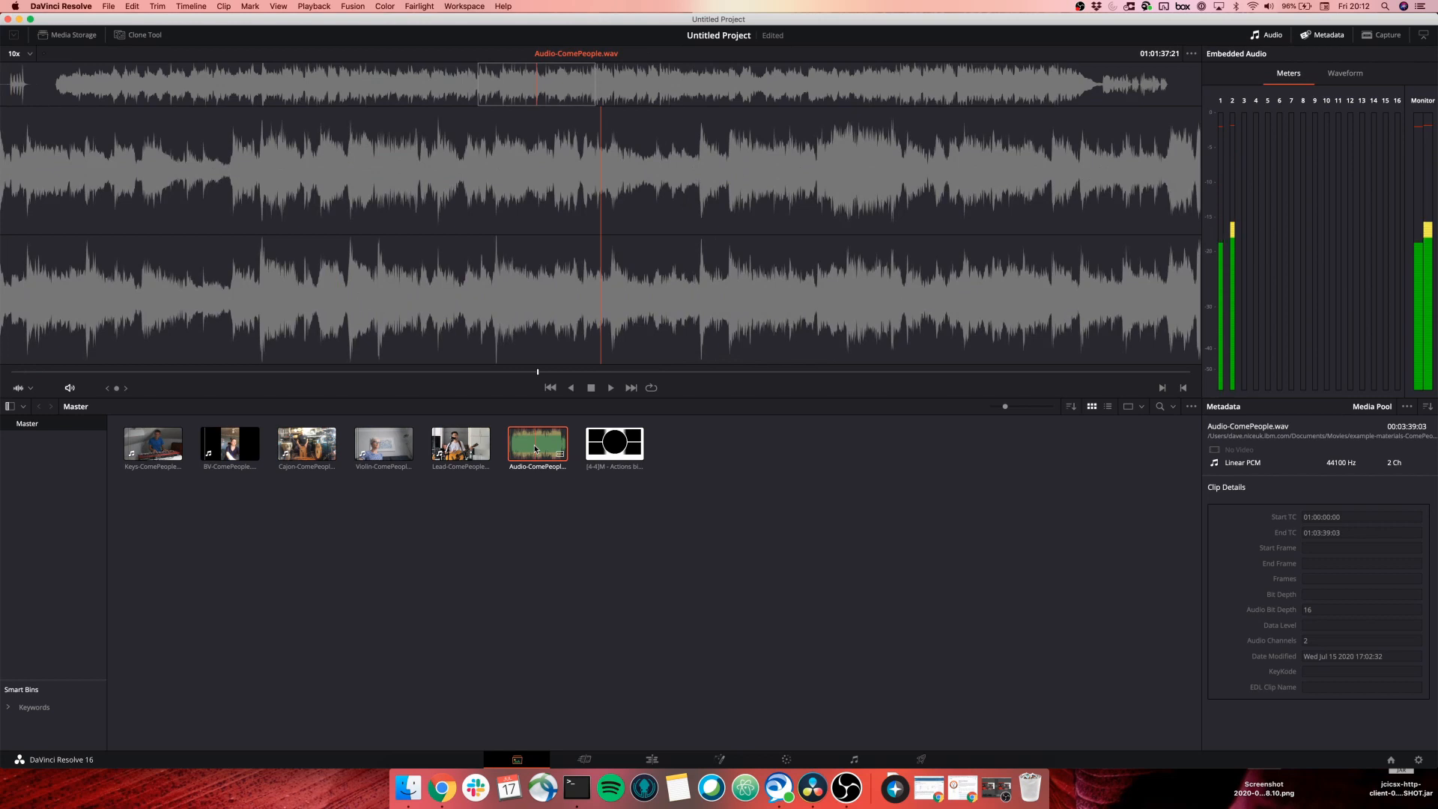
Scrub Audio-ComePeople.wav a few seconds from its start, then select all clips in the bin.
{"action": "left_click", "coordinate": [20, 373]}
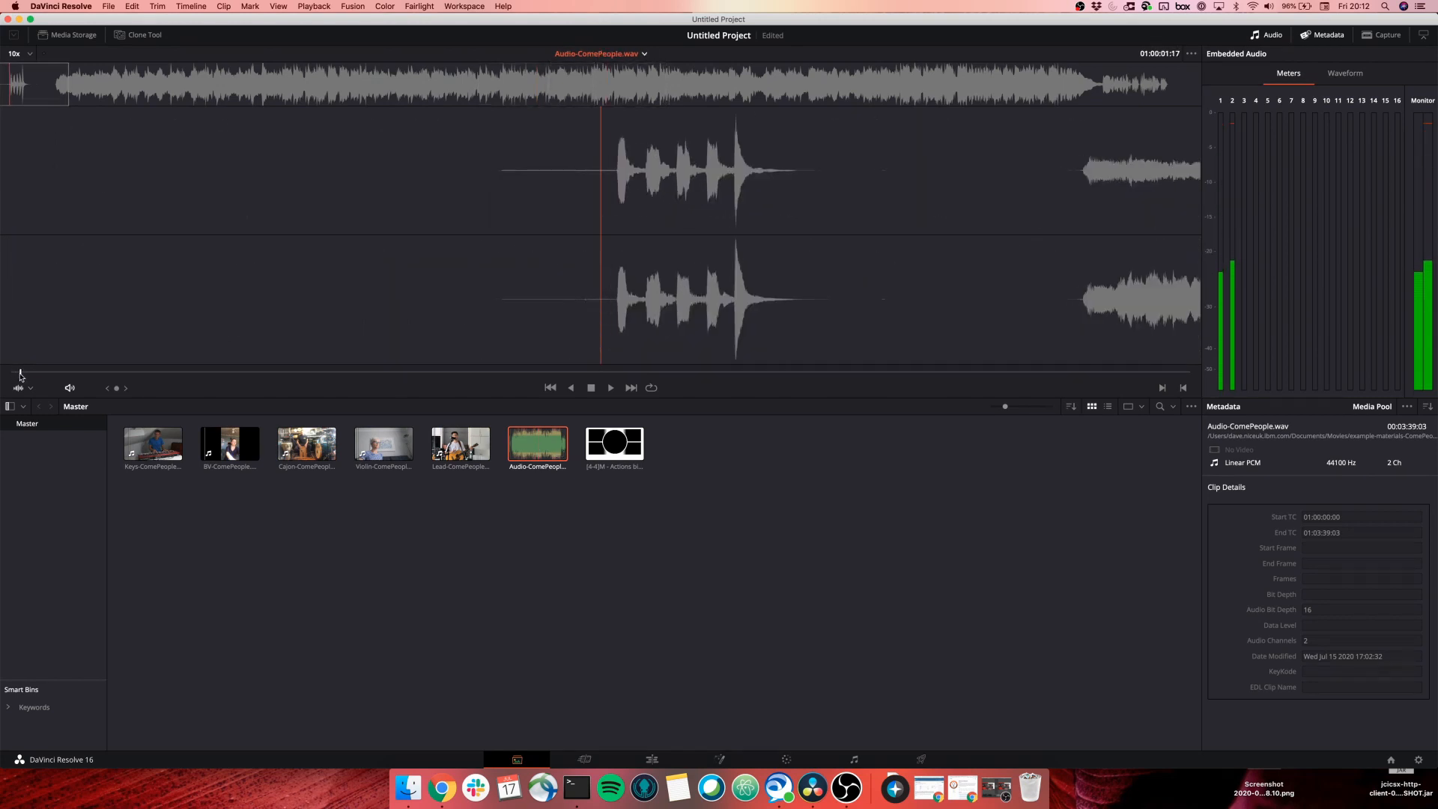
{"action": "left_click_drag", "start_coordinate": [20, 373], "coordinate": [33, 377]}
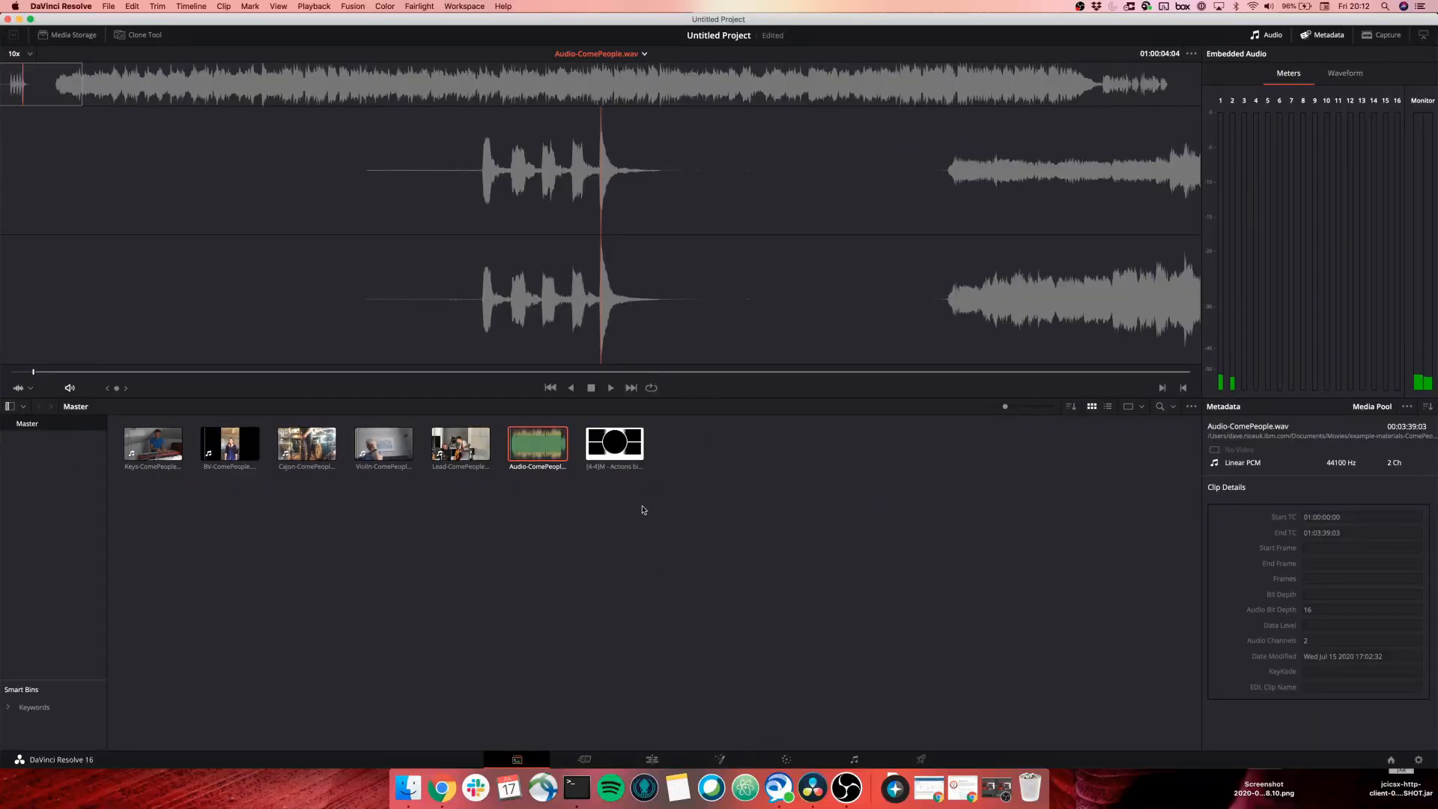
{"action": "left_click_drag", "start_coordinate": [659, 499], "coordinate": [144, 443]}
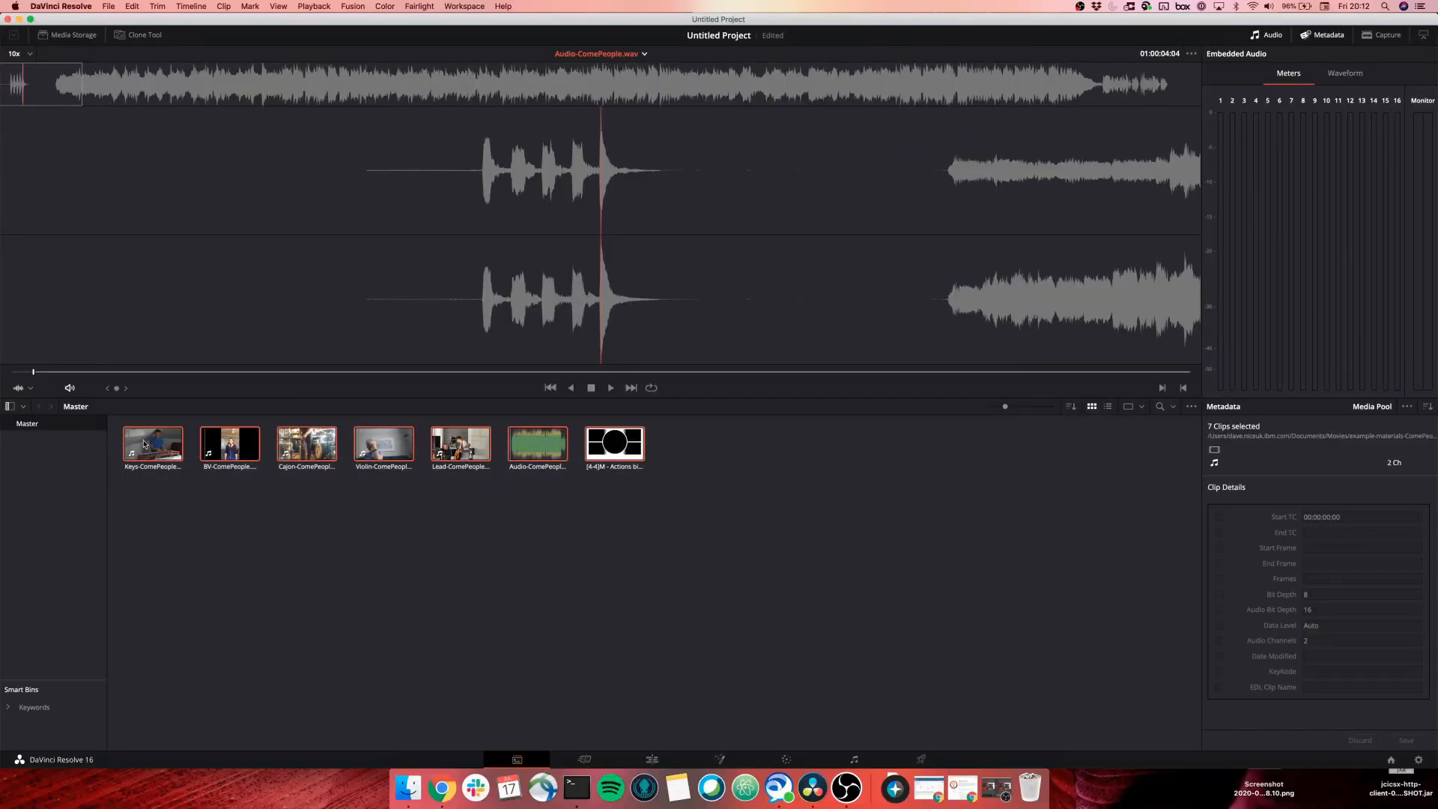
Use Create New Timeline Using Selected Bin to make Timeline 1 with 7 video tracks, 1 audio track.
{"action": "left_click", "coordinate": [145, 492]}
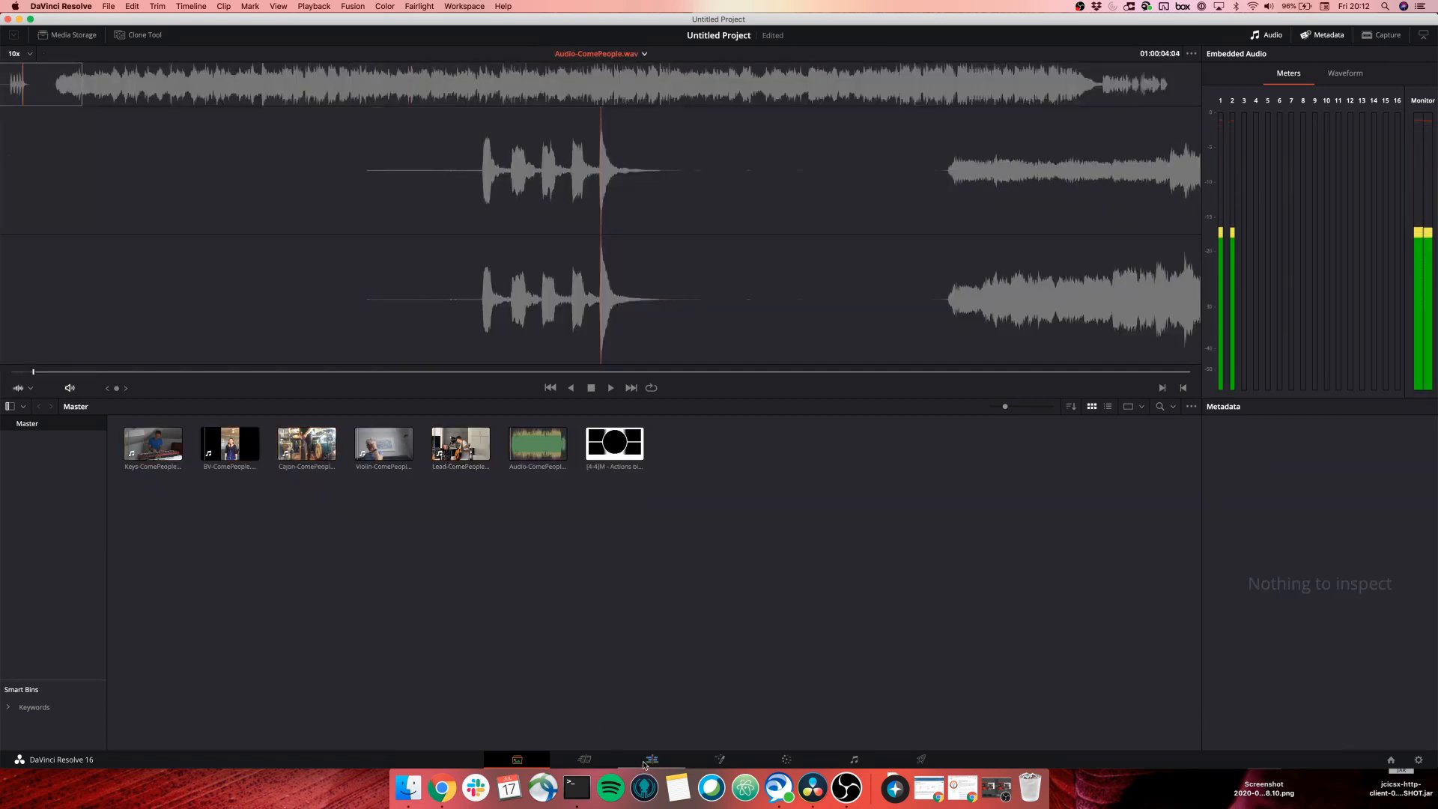
{"action": "right_click", "coordinate": [405, 568]}
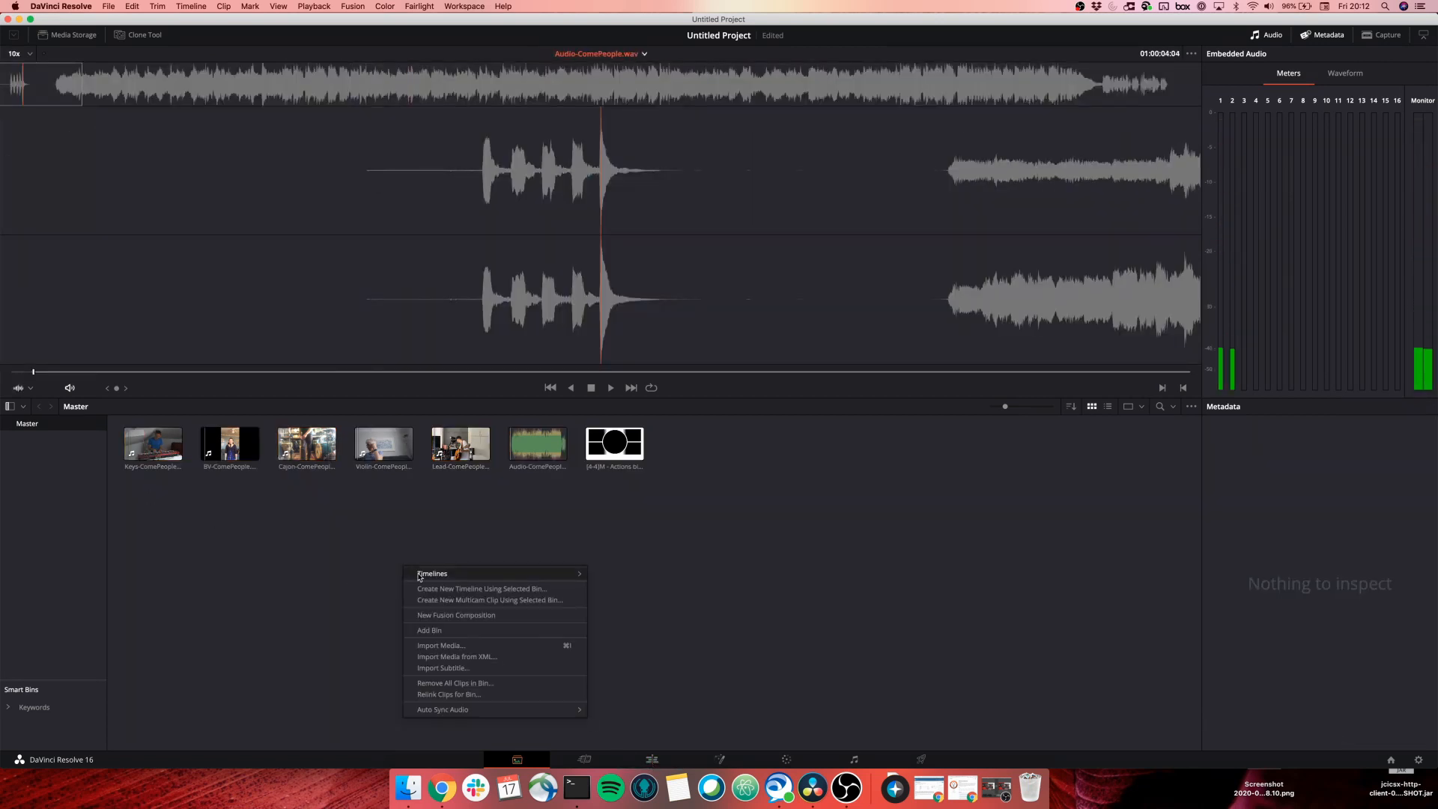
{"action": "left_click", "coordinate": [475, 589]}
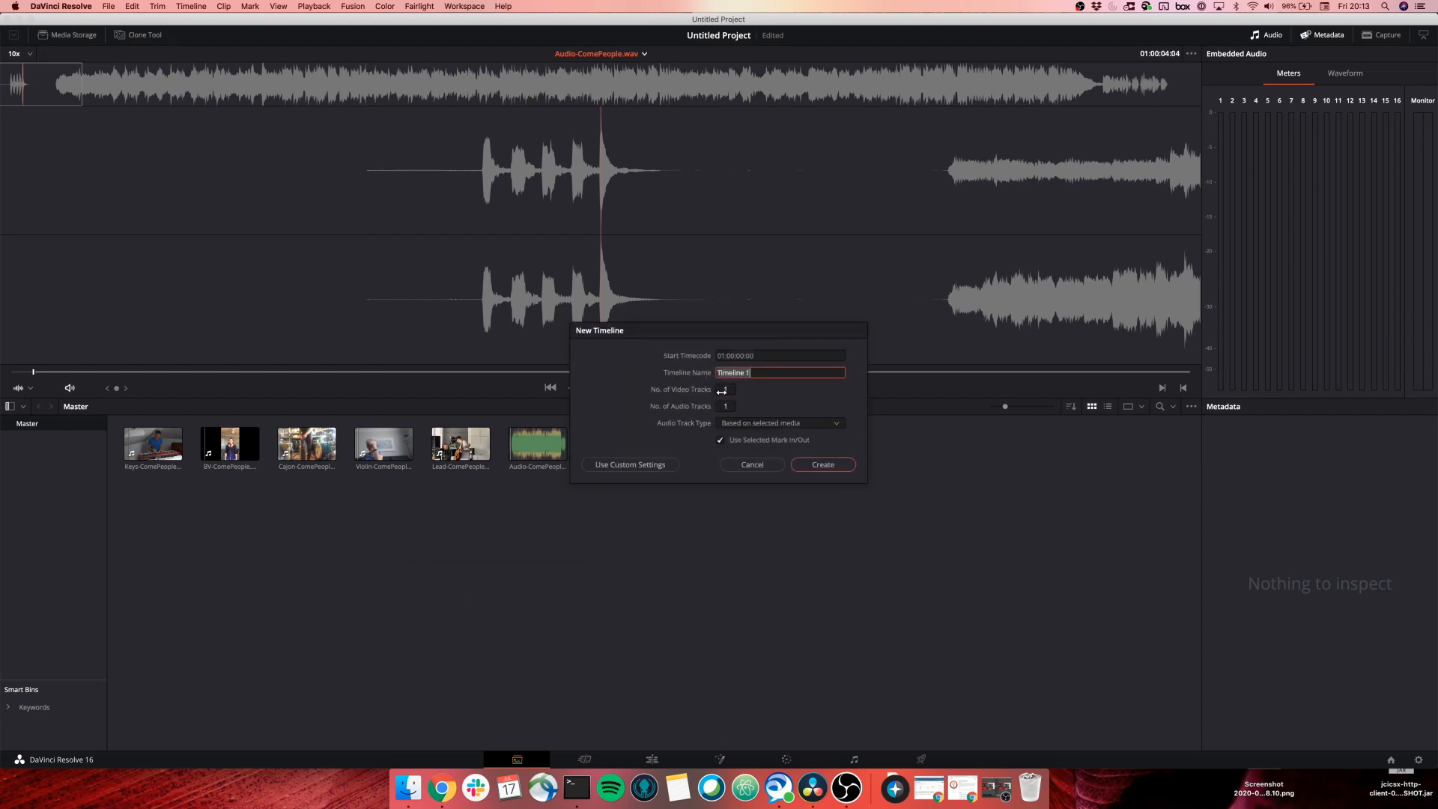
{"action": "left_click_drag", "start_coordinate": [722, 335], "coordinate": [847, 432]}
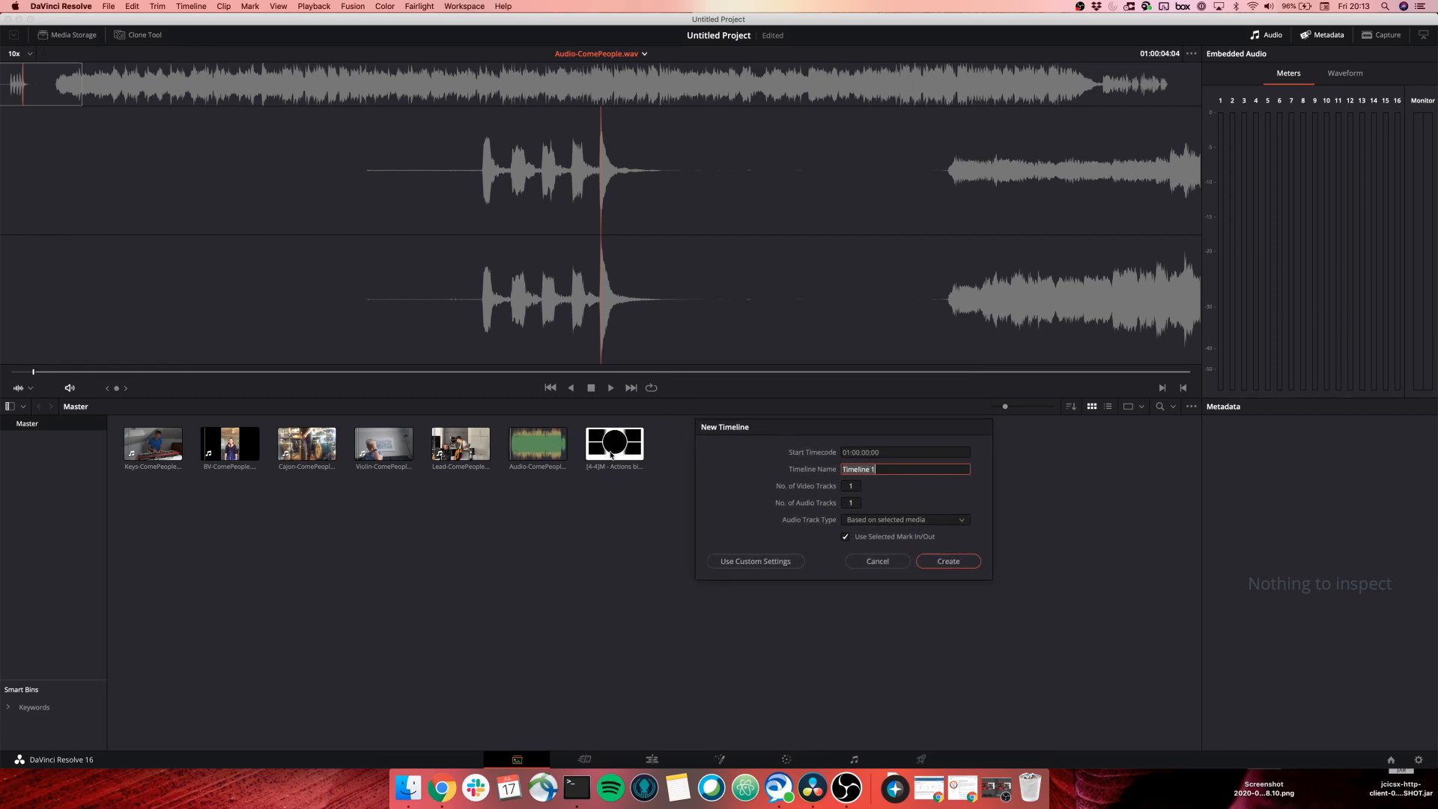
{"action": "left_click", "coordinate": [850, 486]}
{"action": "type", "text": "5"}
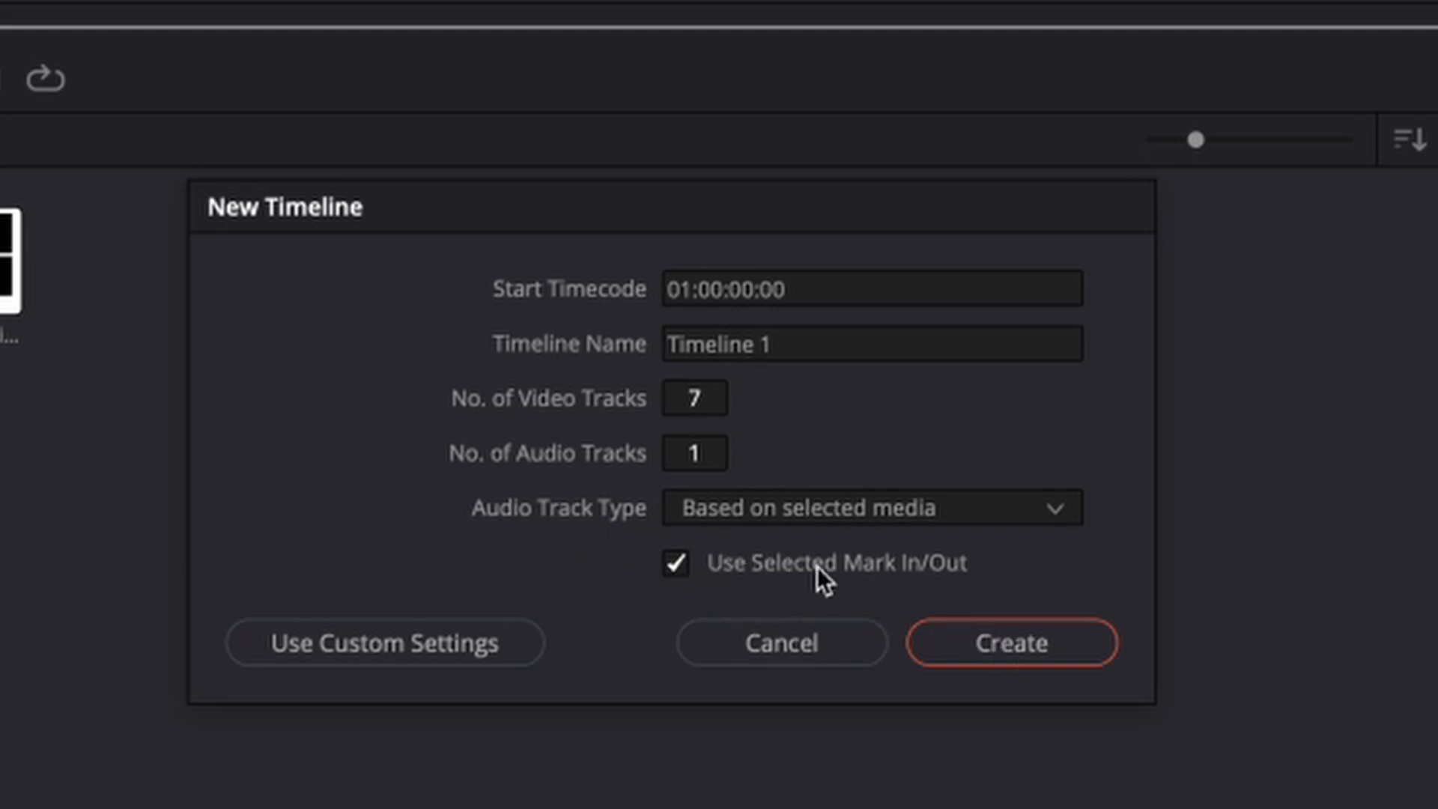
{"action": "left_click", "coordinate": [972, 644]}
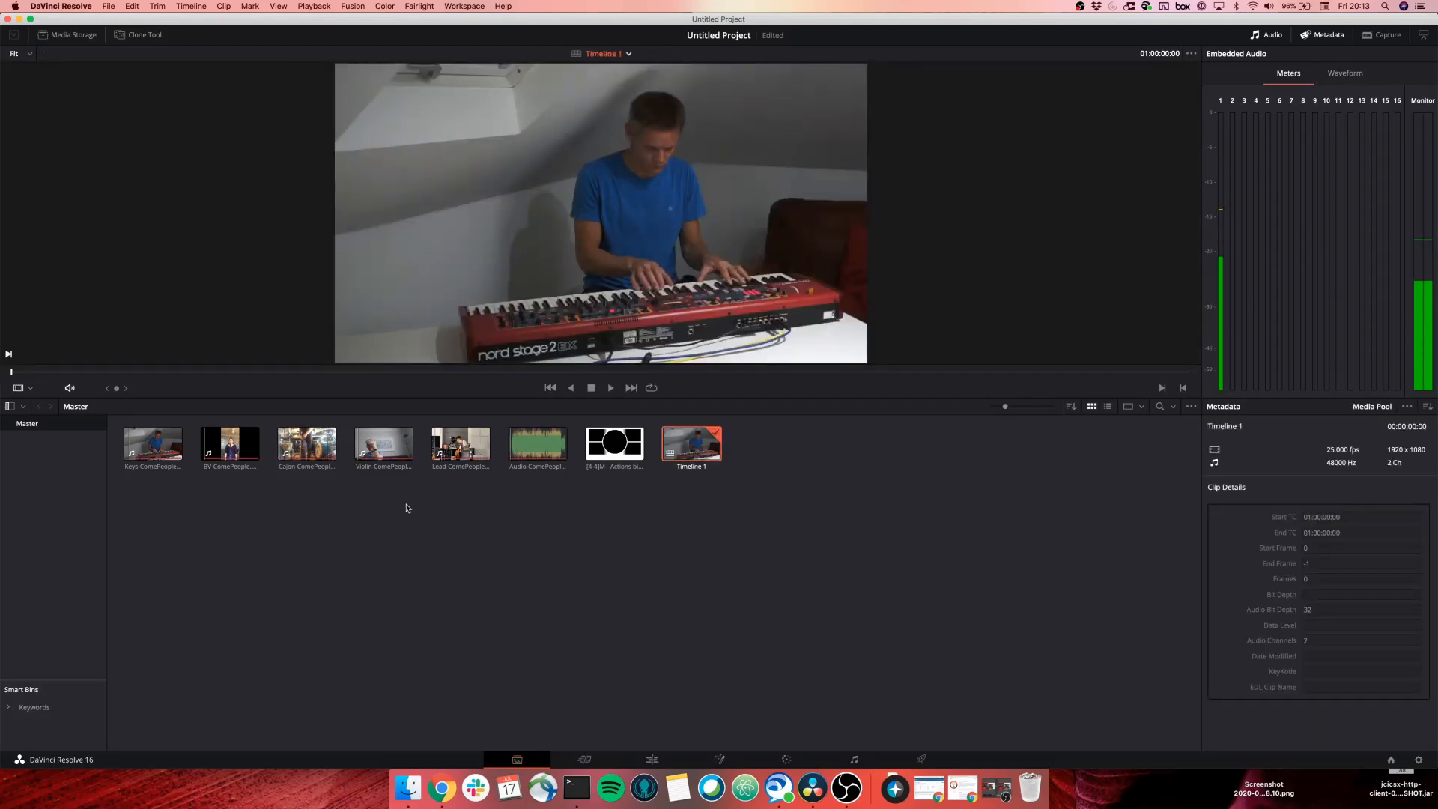
Switch to the Edit page and zoom Timeline 1 out until all six clips fit.
{"action": "left_click", "coordinate": [649, 761]}
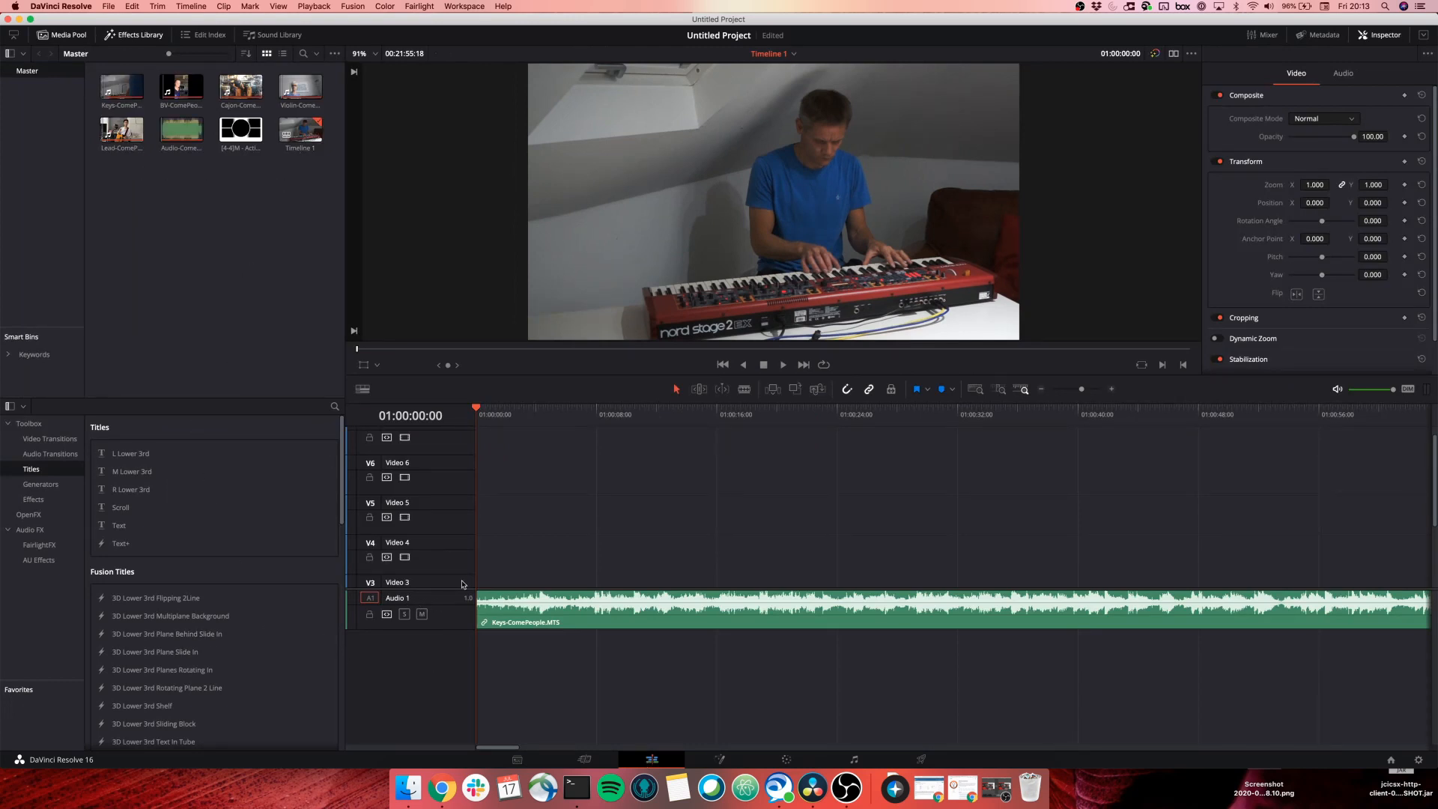
{"action": "left_click", "coordinate": [1042, 390]}
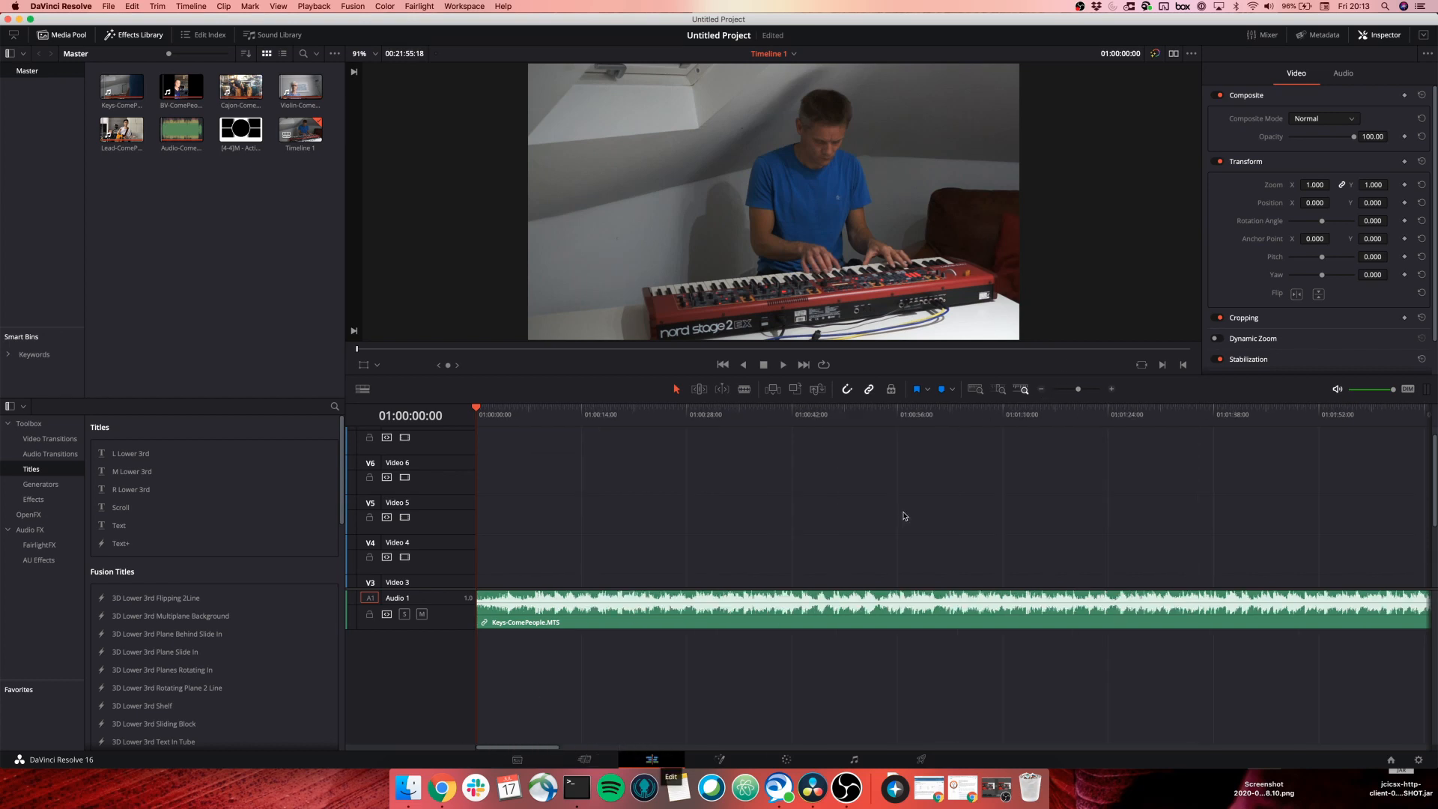
{"action": "left_click", "coordinate": [1041, 389]}
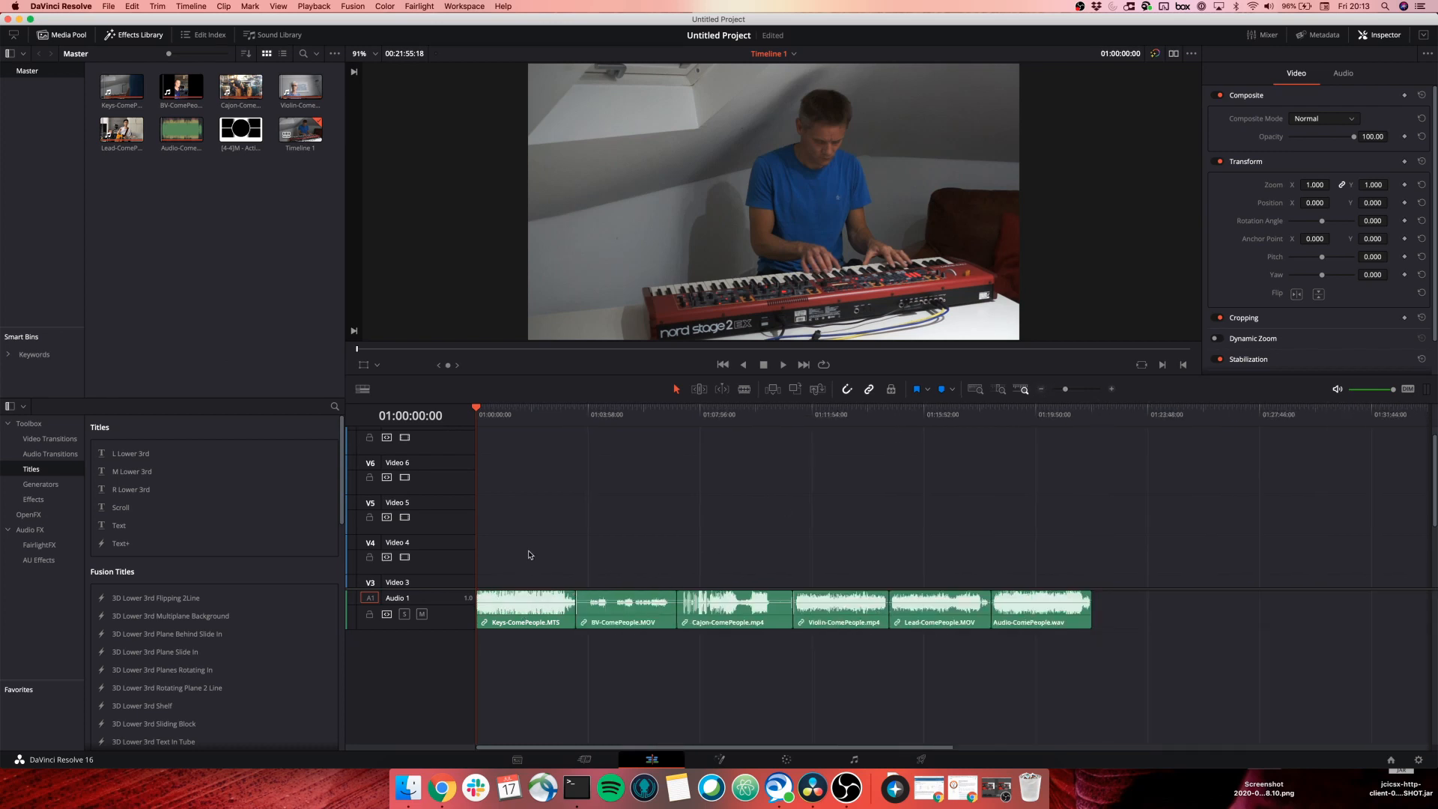
{"action": "scroll", "coordinate": [529, 555], "scroll_direction": "down", "scroll_amount": 3}
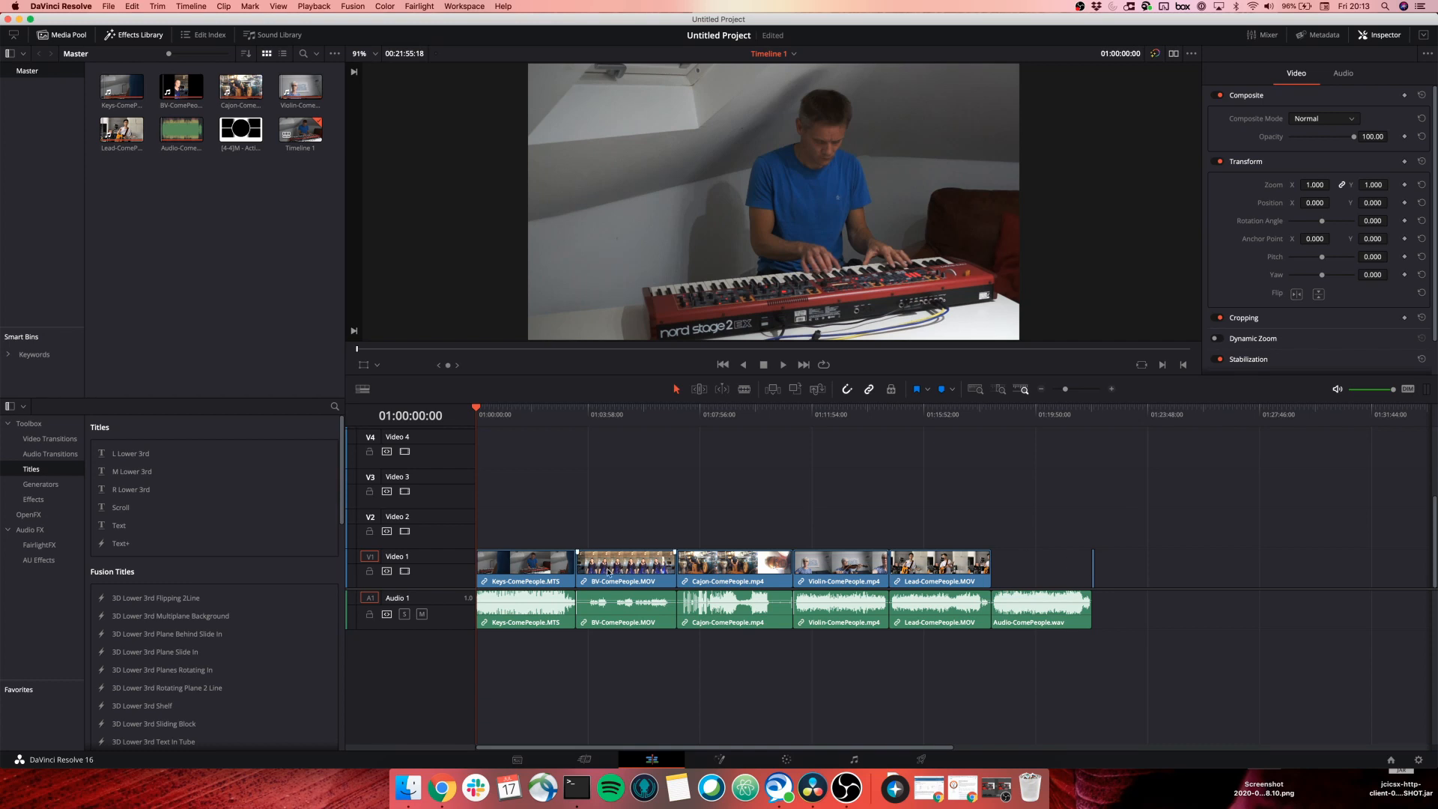
Stack the BV, Cajon, Violin and Lead clips on Video 2–5 at 01:00:00:00.
{"action": "left_click_drag", "start_coordinate": [614, 573], "coordinate": [506, 537]}
{"action": "left_click_drag", "start_coordinate": [718, 567], "coordinate": [517, 487]}
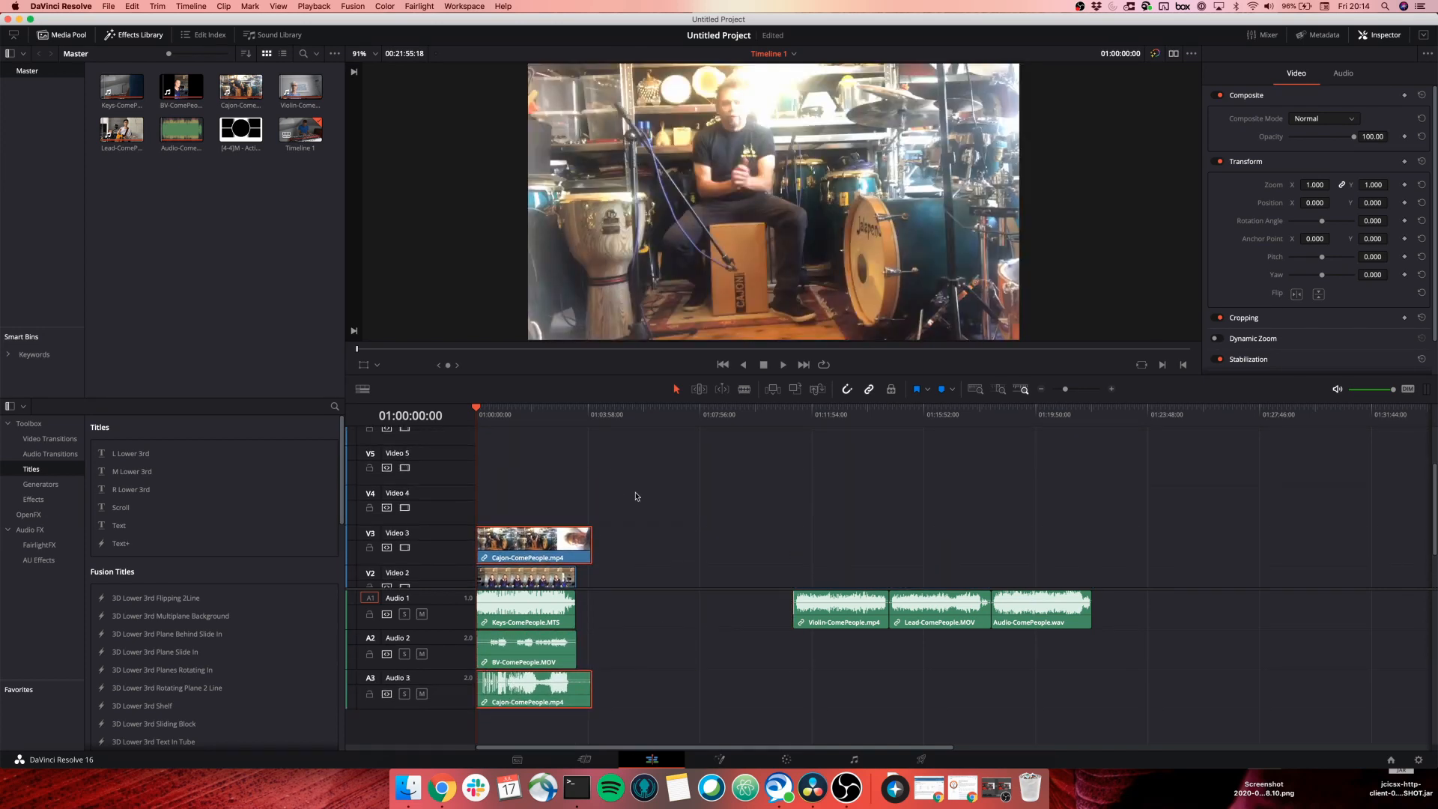
{"action": "left_click_drag", "start_coordinate": [764, 589], "coordinate": [500, 522]}
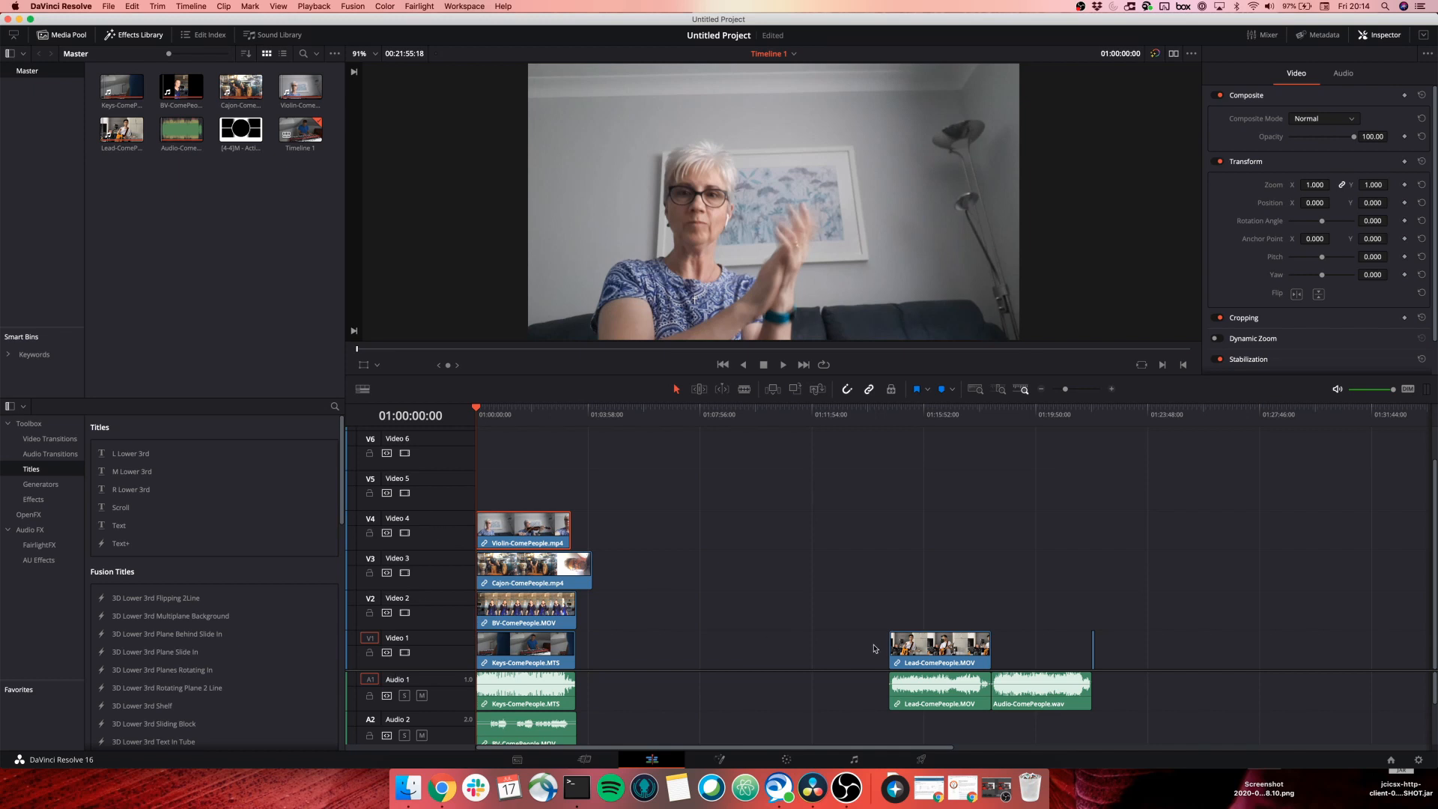
{"action": "left_click_drag", "start_coordinate": [929, 650], "coordinate": [495, 504]}
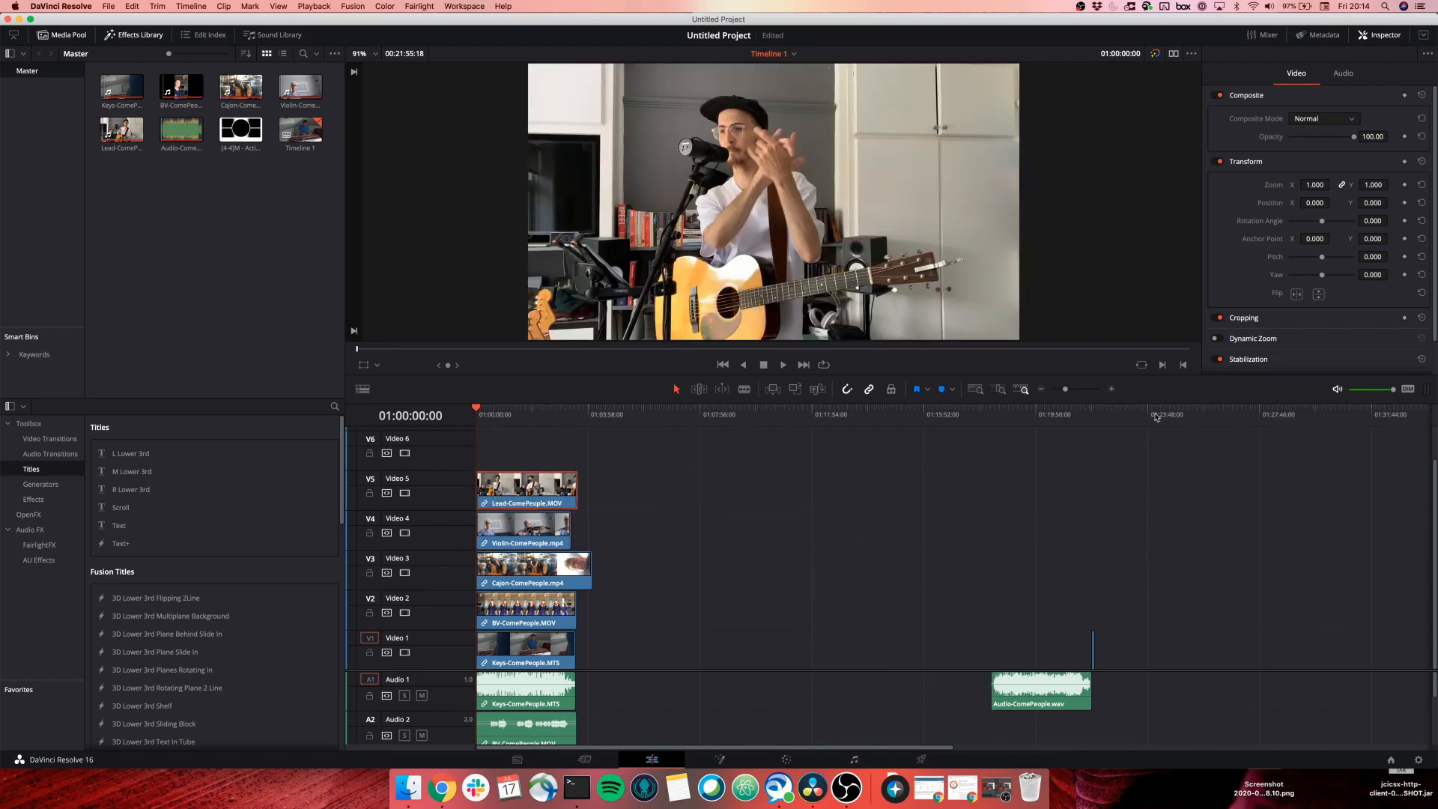
Zoom in and reposition the short circle overlay clip along Video 1.
{"action": "left_click", "coordinate": [1113, 390]}
{"action": "left_click", "coordinate": [1112, 391]}
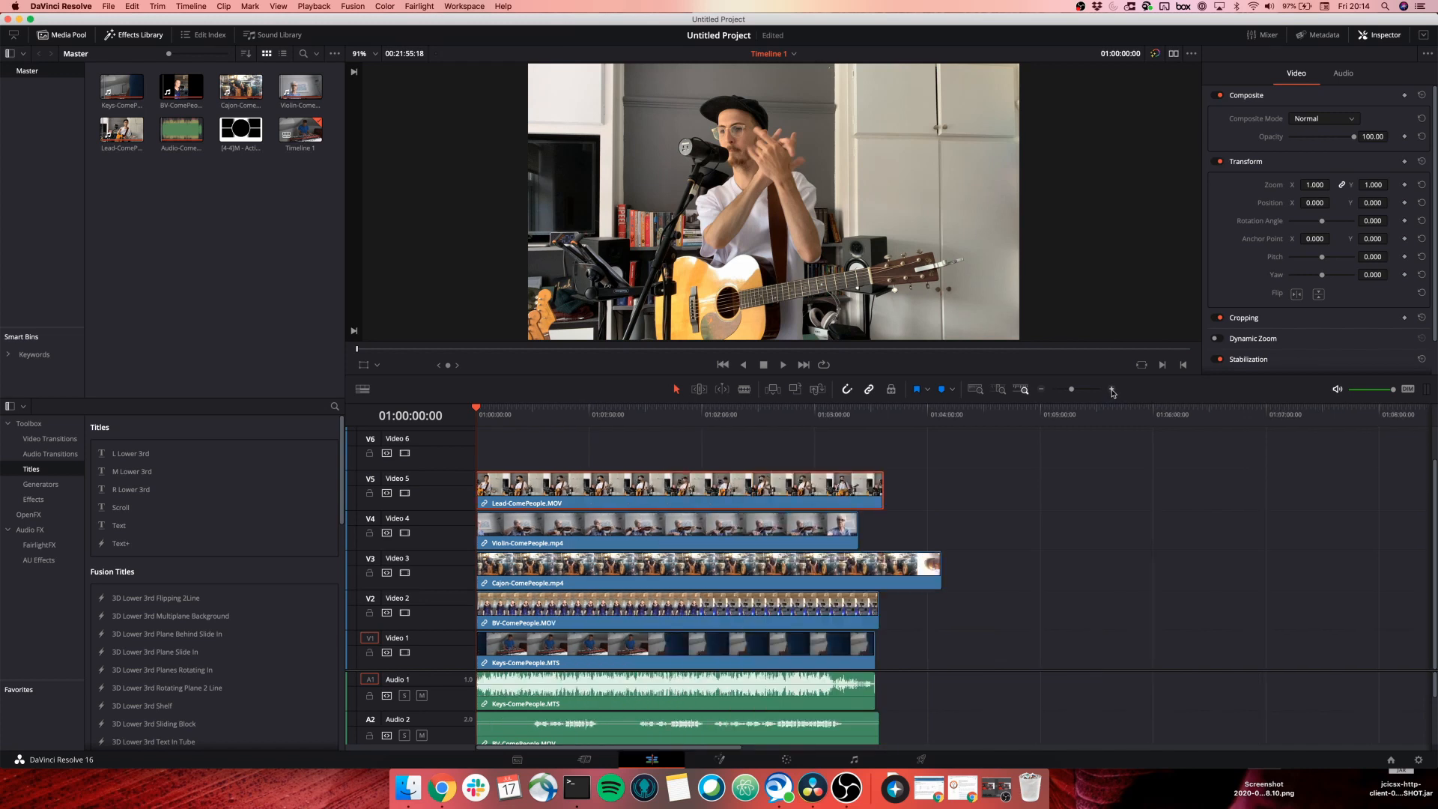
{"action": "left_click_drag", "start_coordinate": [696, 750], "coordinate": [1187, 720]}
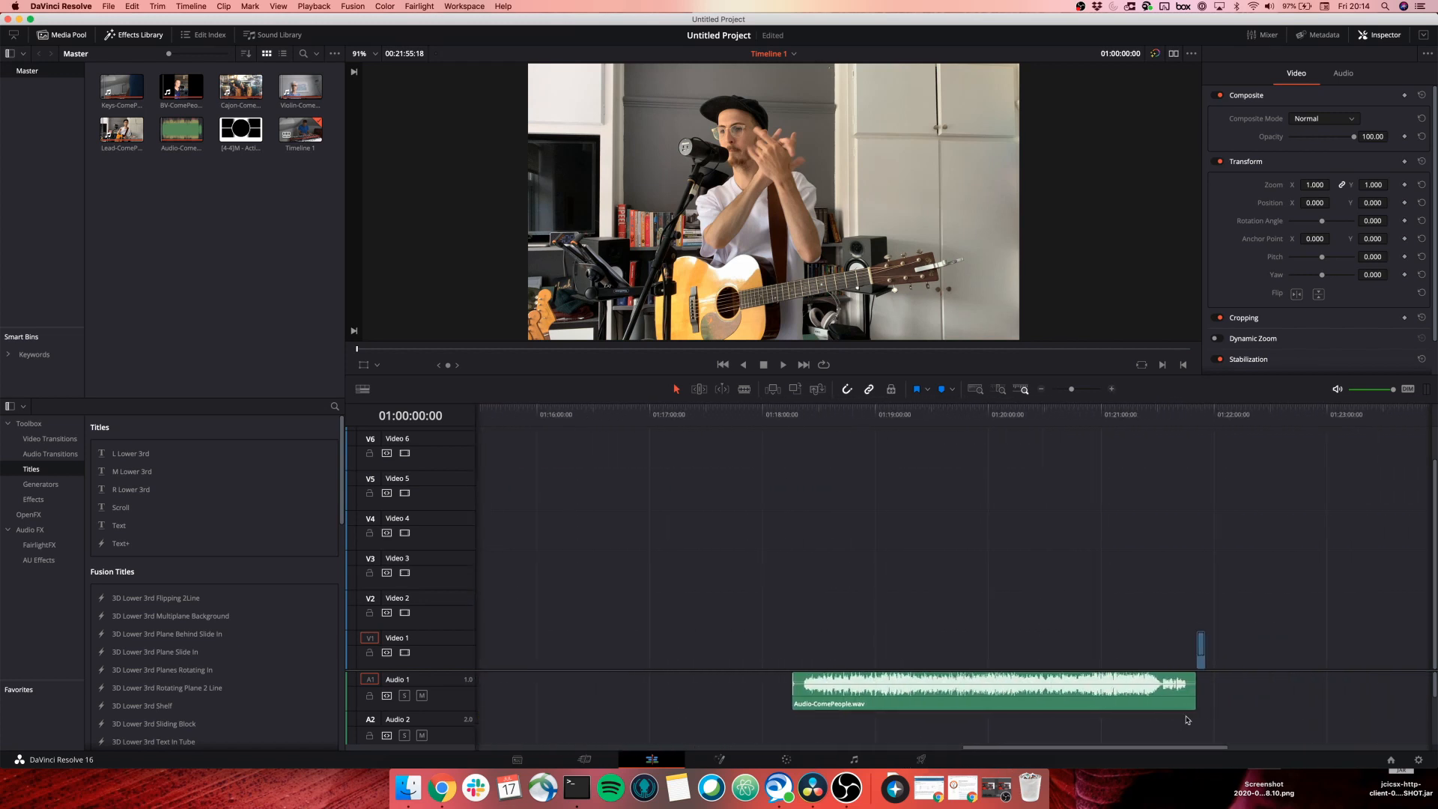
{"action": "left_click", "coordinate": [1202, 654]}
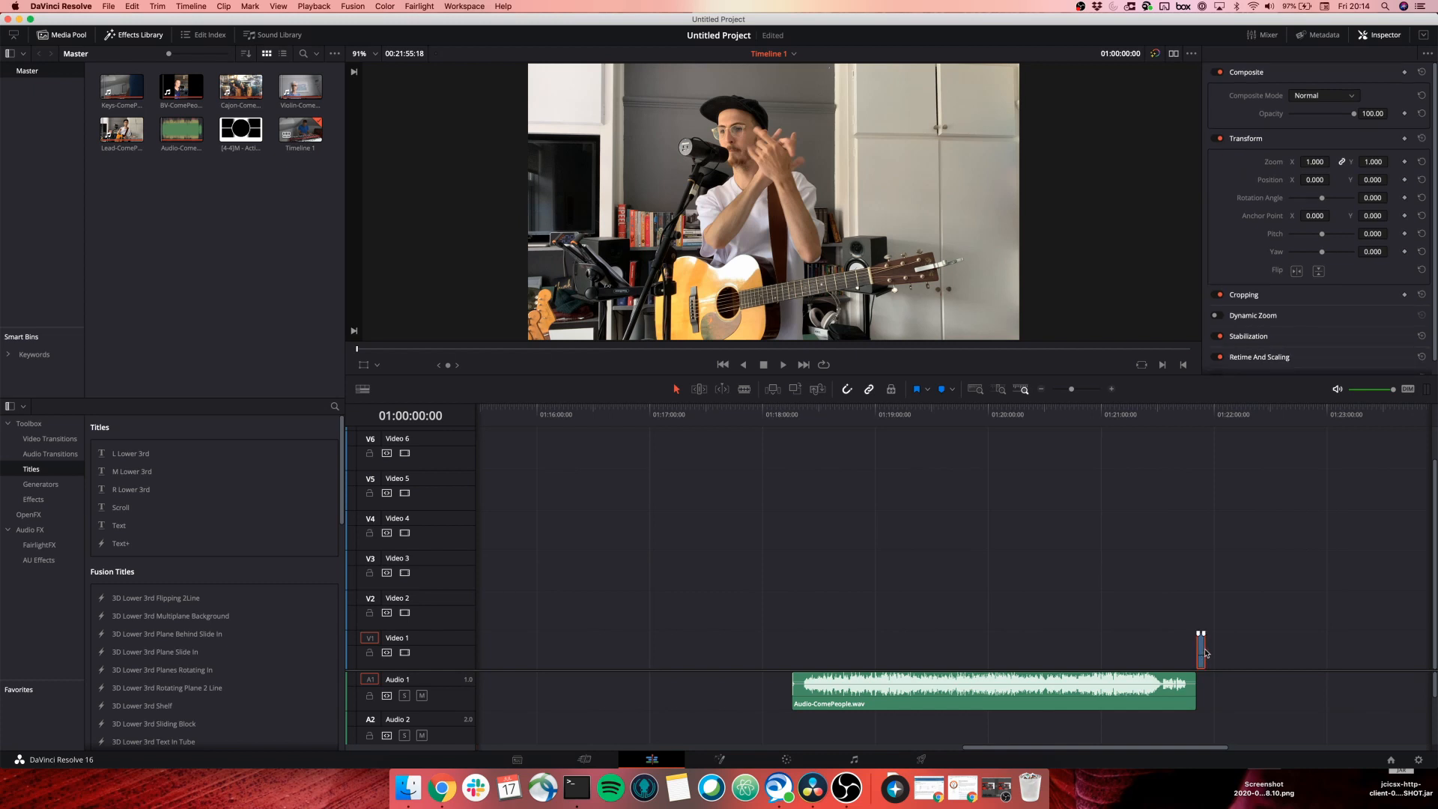
{"action": "left_click_drag", "start_coordinate": [1206, 654], "coordinate": [1112, 663]}
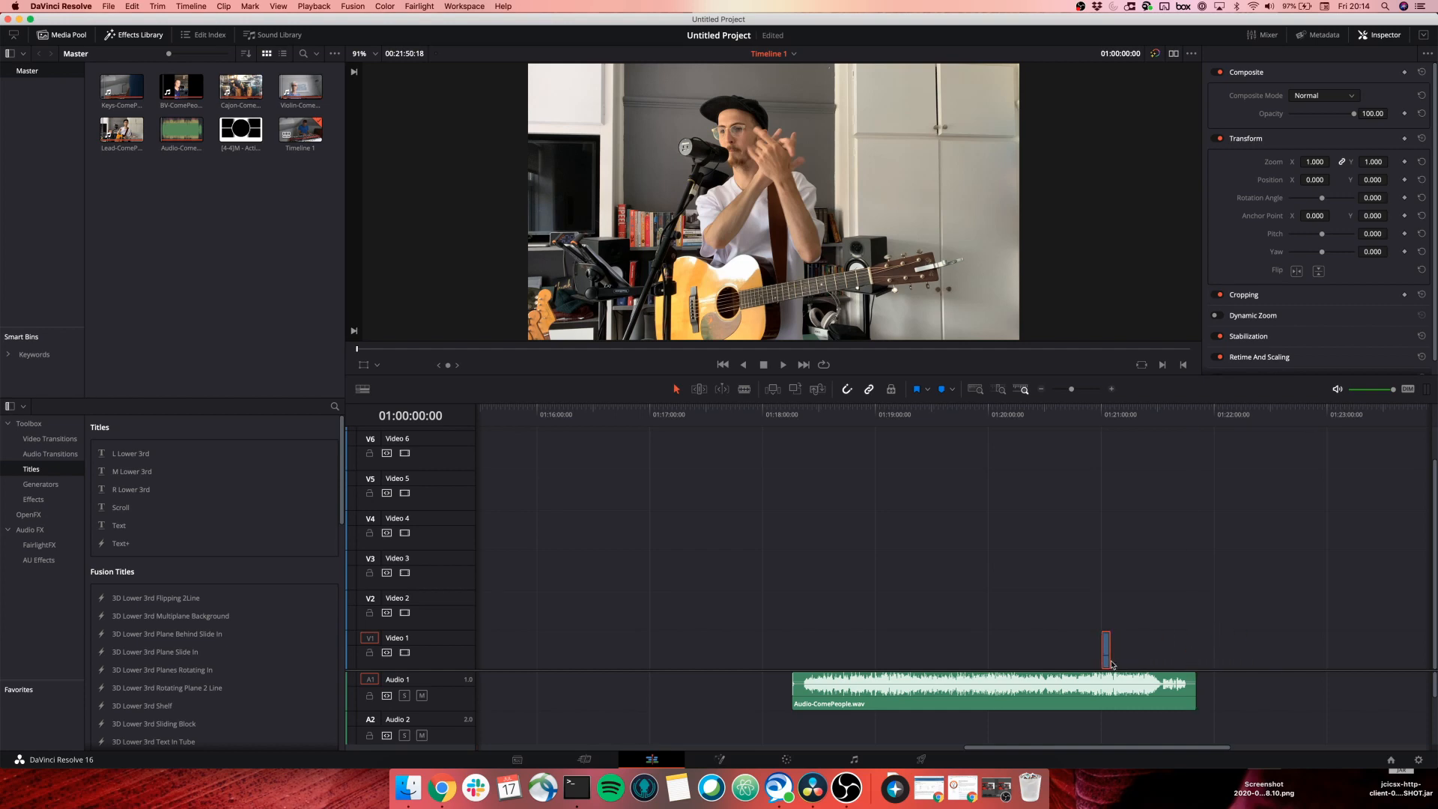
{"action": "left_click", "coordinate": [1112, 389]}
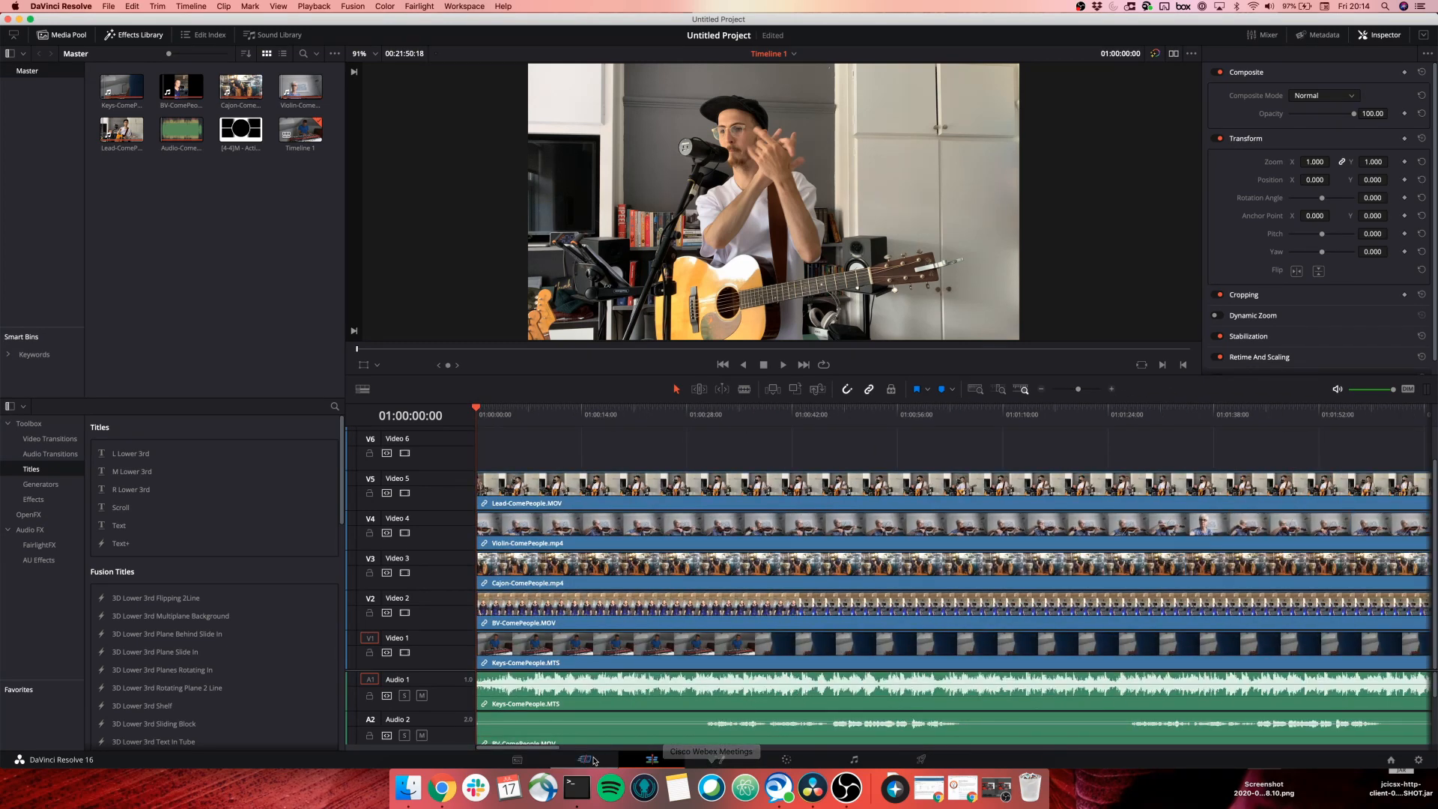
{"action": "left_click_drag", "start_coordinate": [545, 747], "coordinate": [1287, 732]}
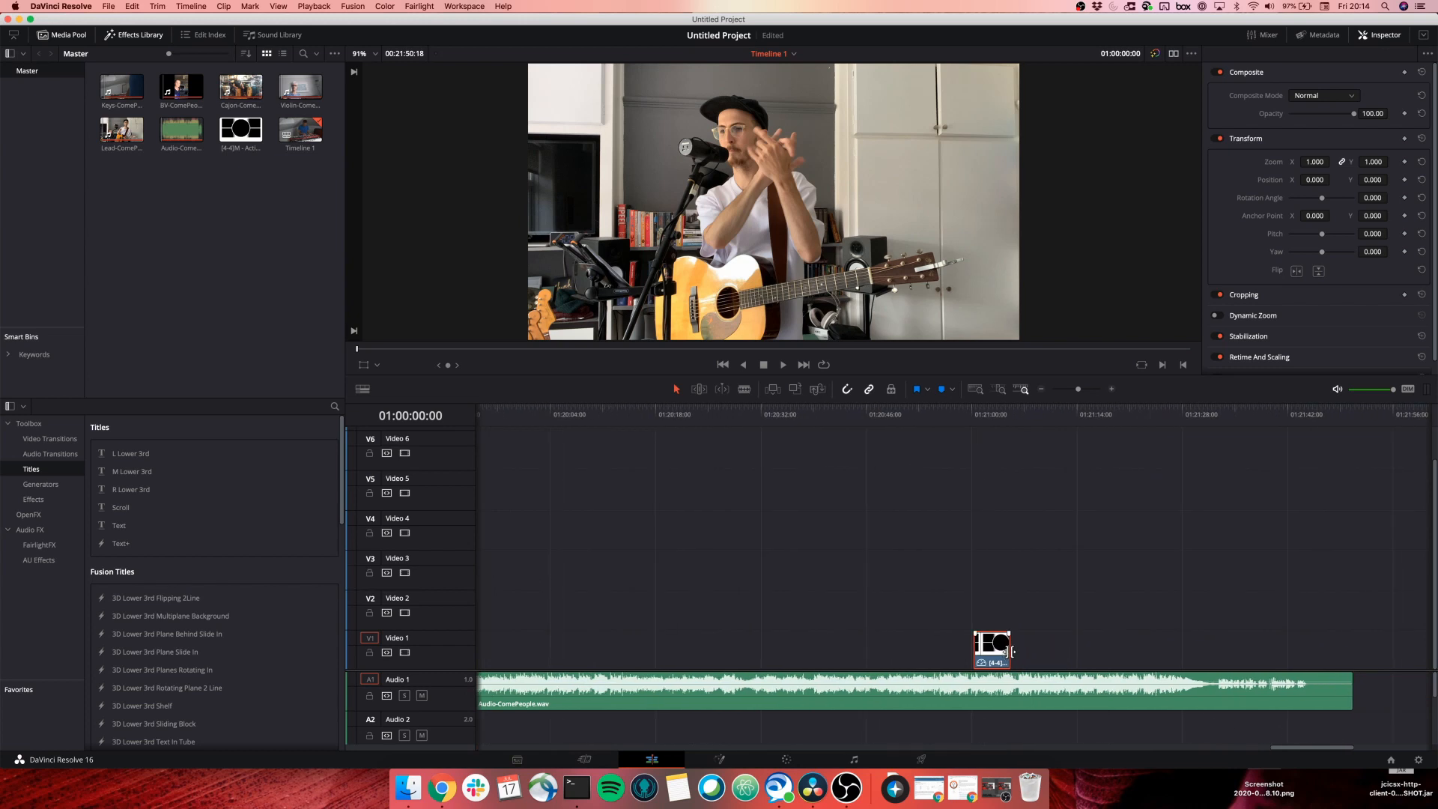
Lengthen the circle-and-panels PNG overlay and move it to the start of Video 6, above Lead.
{"action": "left_click_drag", "start_coordinate": [1010, 651], "coordinate": [1384, 651]}
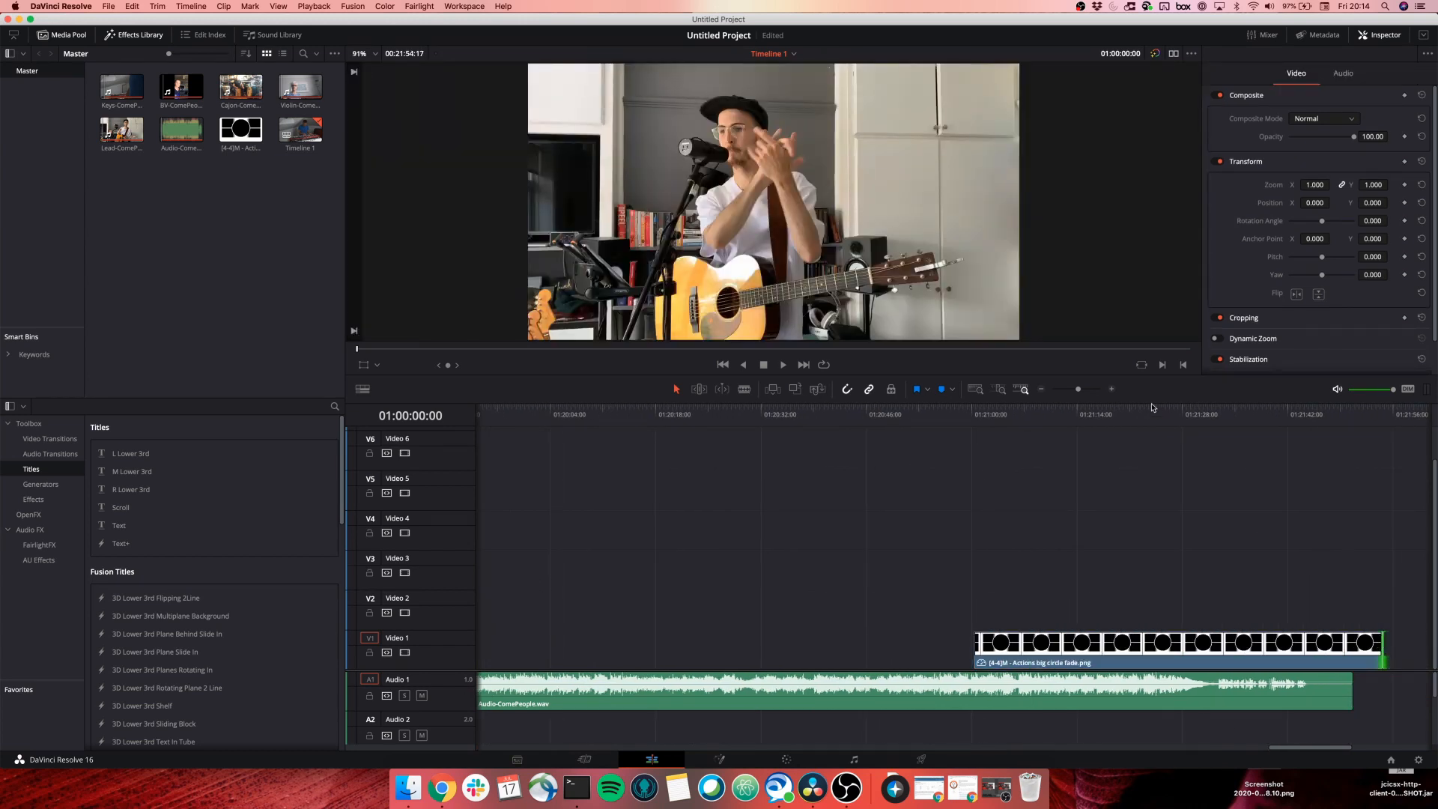
{"action": "left_click", "coordinate": [1042, 390]}
{"action": "left_click", "coordinate": [1042, 390]}
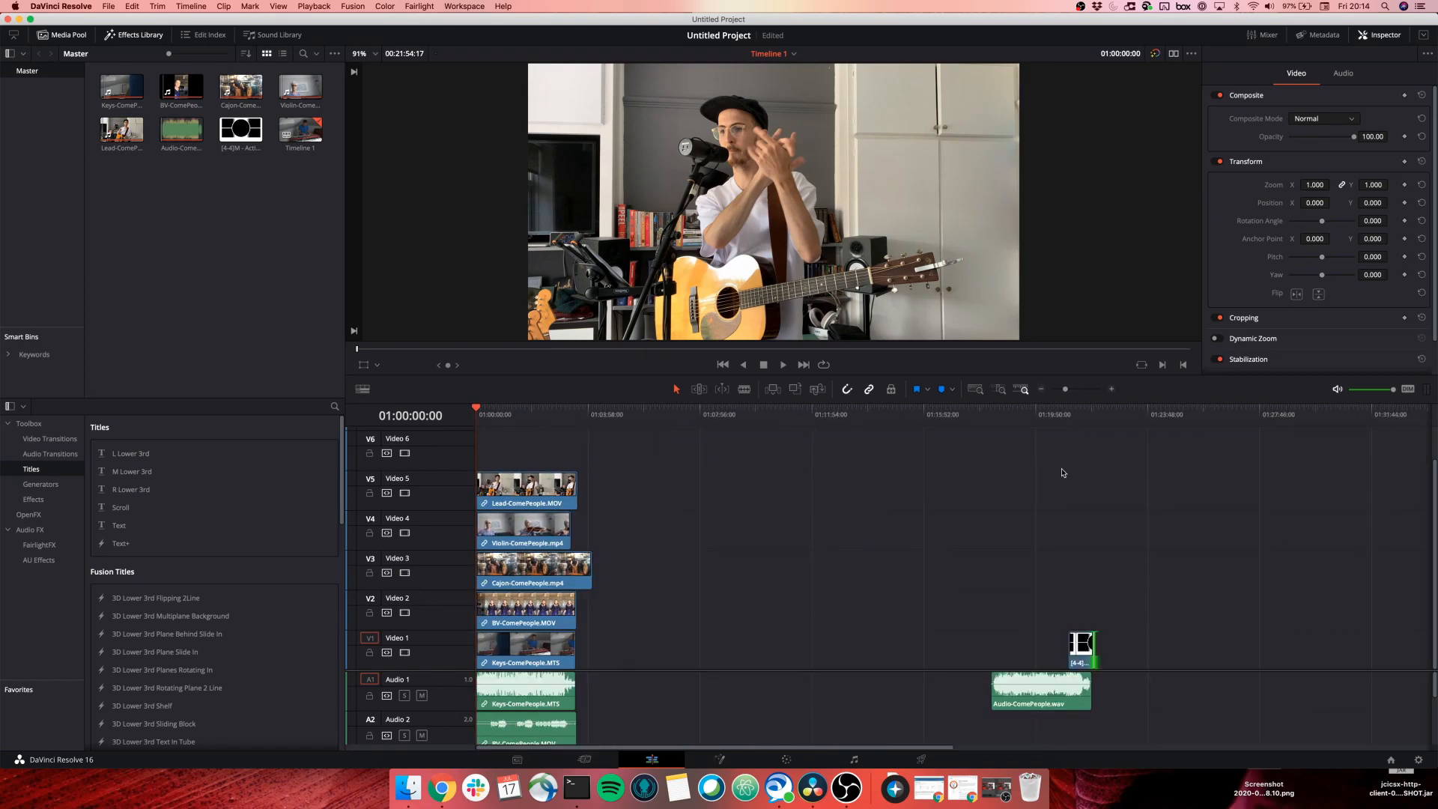
{"action": "left_click_drag", "start_coordinate": [1081, 640], "coordinate": [593, 485]}
{"action": "scroll", "coordinate": [549, 478], "scroll_direction": "up", "scroll_amount": 2}
{"action": "left_click", "coordinate": [628, 550]}
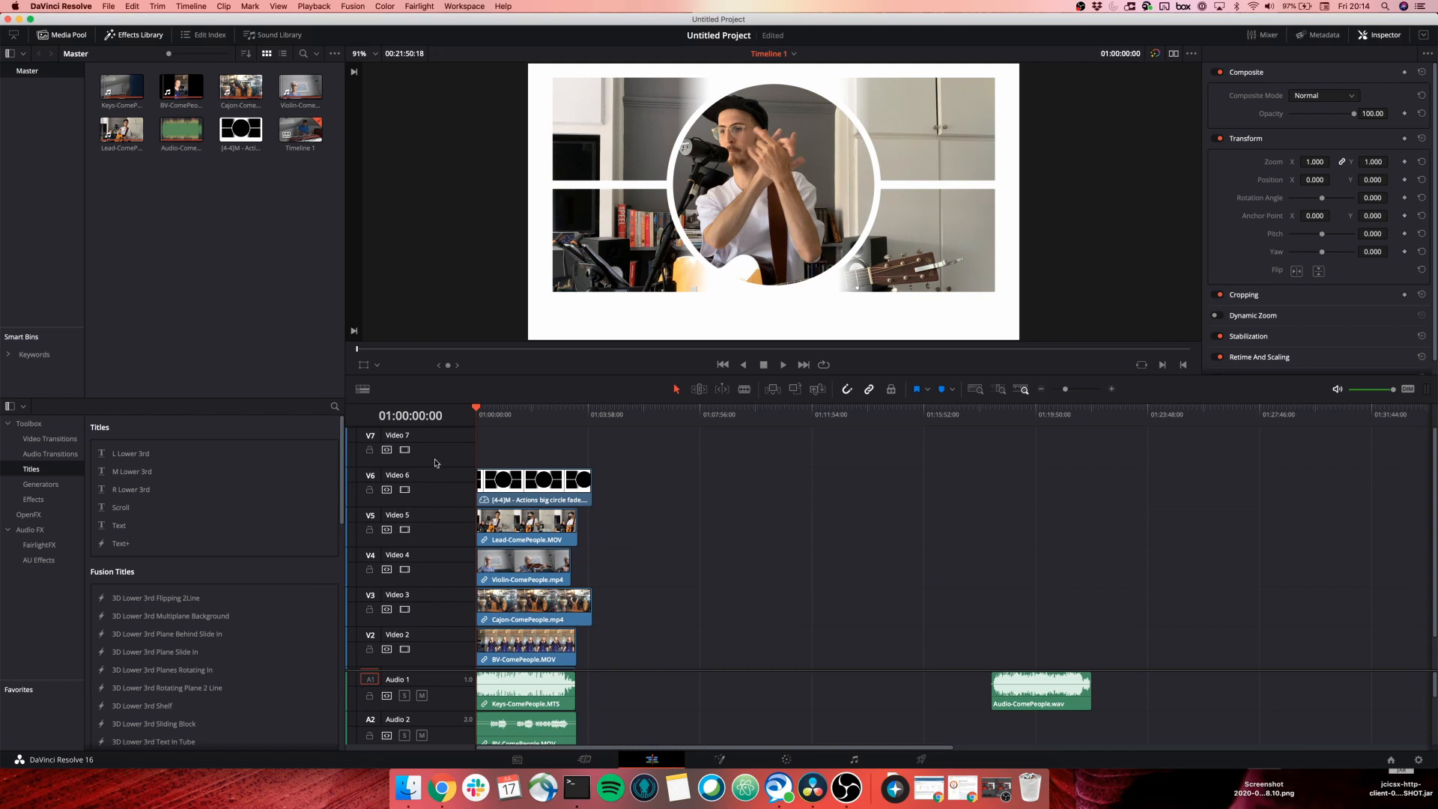
{"action": "left_click", "coordinate": [523, 488]}
{"action": "mouse_move", "coordinate": [524, 491]}
{"action": "left_mouse_down"}
{"action": "mouse_move", "coordinate": [534, 534]}
{"action": "mouse_move", "coordinate": [610, 523]}
{"action": "mouse_move", "coordinate": [554, 524]}
{"action": "mouse_move", "coordinate": [515, 491]}
{"action": "mouse_move", "coordinate": [520, 528]}
{"action": "mouse_move", "coordinate": [522, 451]}
{"action": "mouse_move", "coordinate": [515, 517]}
{"action": "left_mouse_up"}
Move the Audio-ComePeople.wav mix clip to the start of Audio 6, undoing an accidental volume change.
{"action": "scroll", "coordinate": [639, 650], "scroll_direction": "down", "scroll_amount": 1}
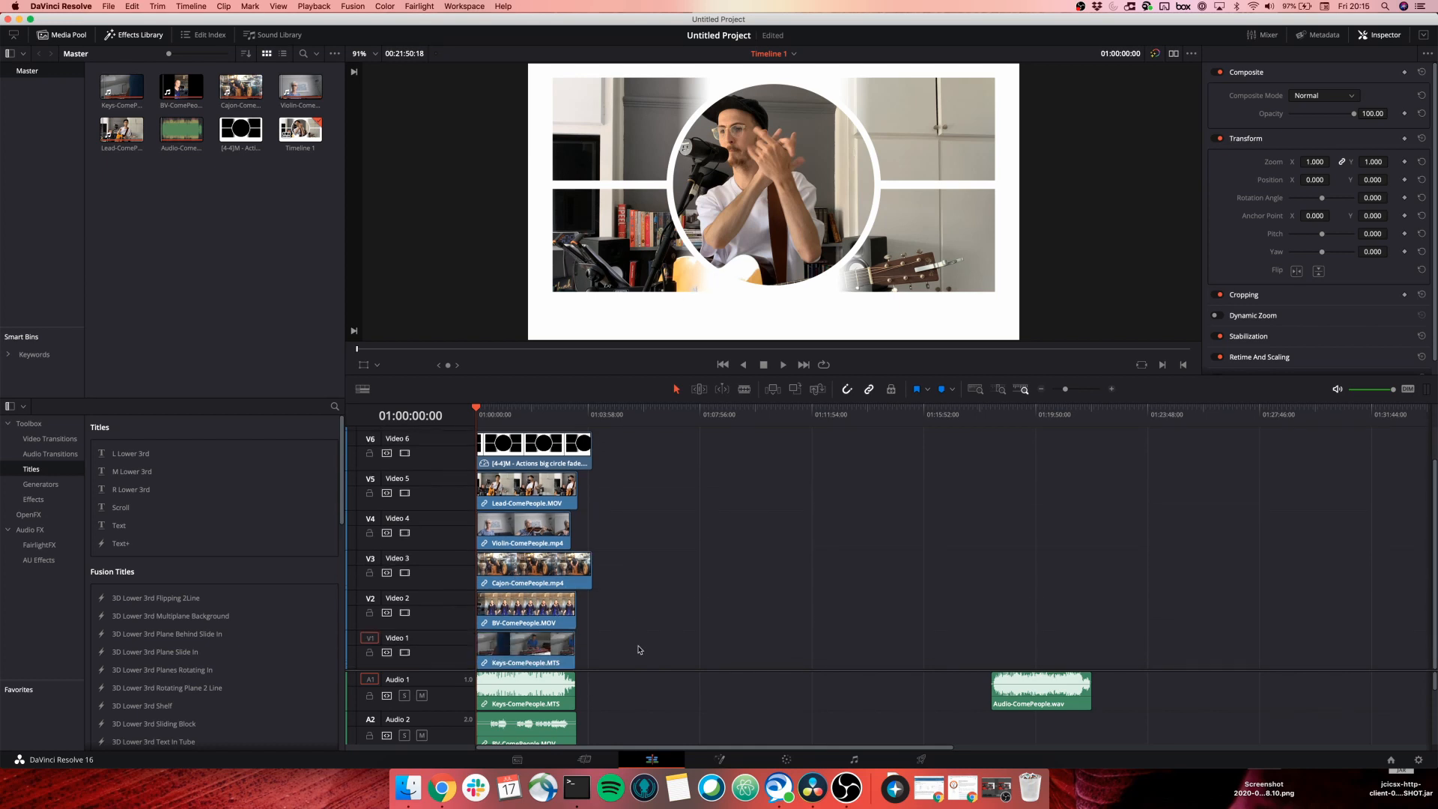
{"action": "scroll", "coordinate": [437, 727], "scroll_direction": "down", "scroll_amount": 2}
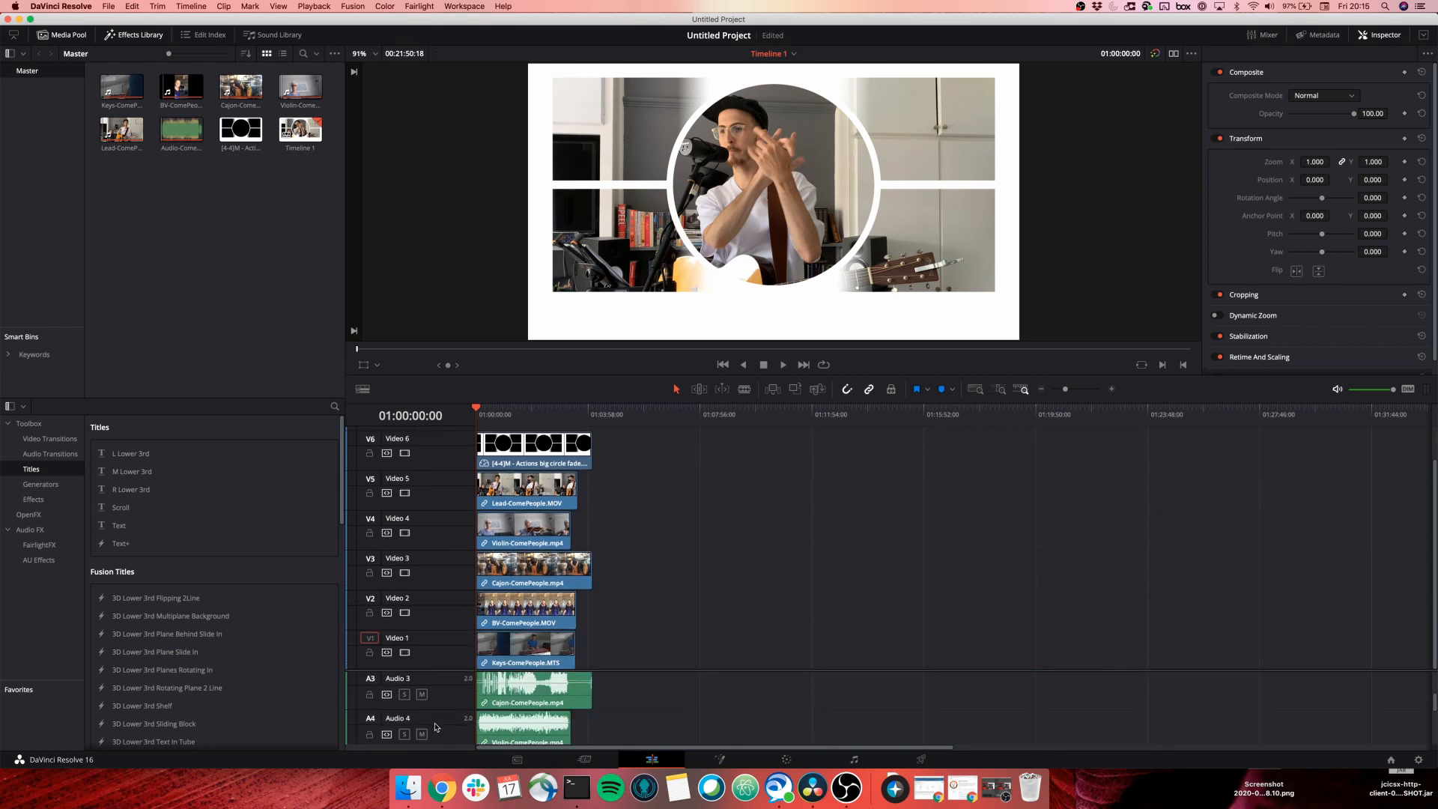
{"action": "scroll", "coordinate": [435, 726], "scroll_direction": "up", "scroll_amount": 2}
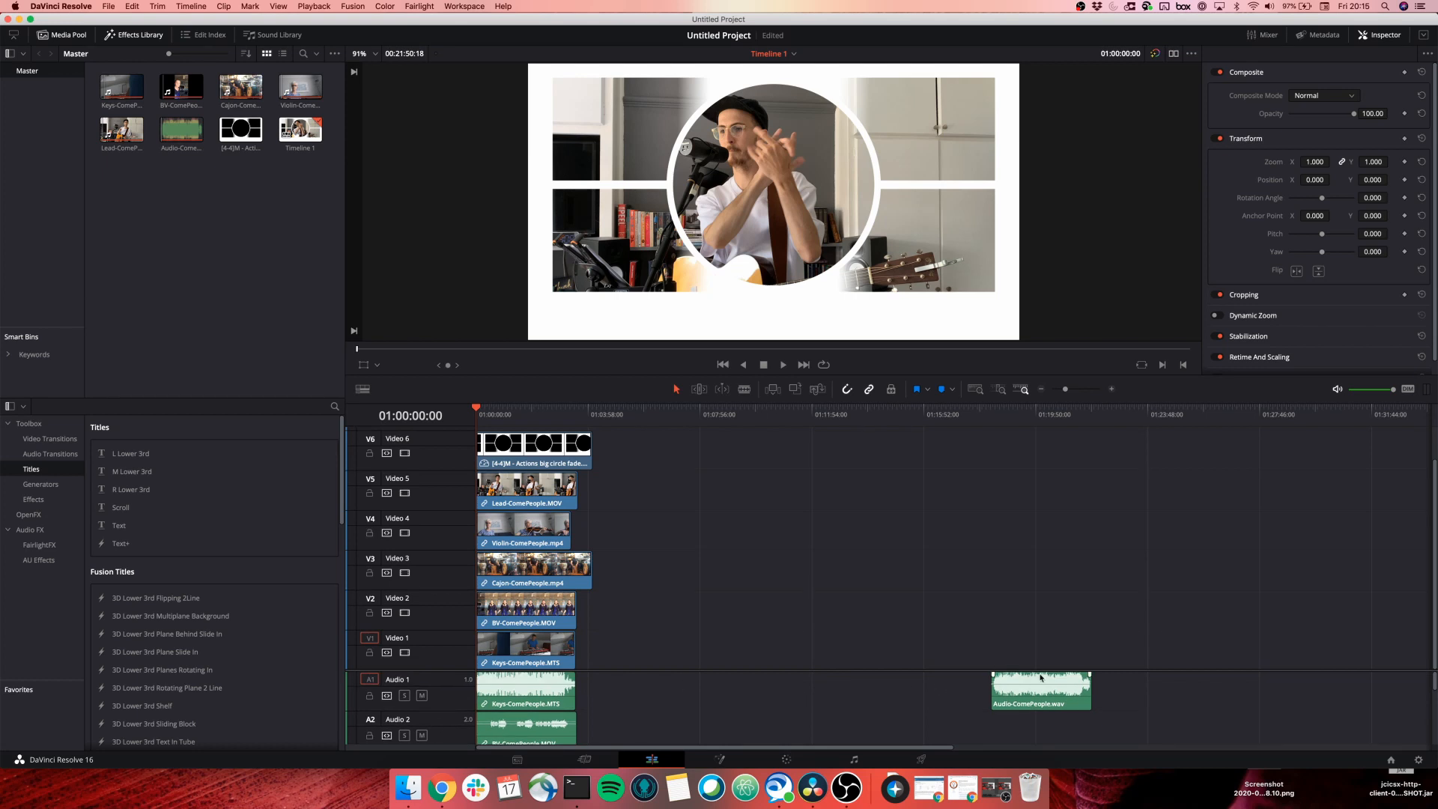
{"action": "left_click_drag", "start_coordinate": [730, 669], "coordinate": [731, 544]}
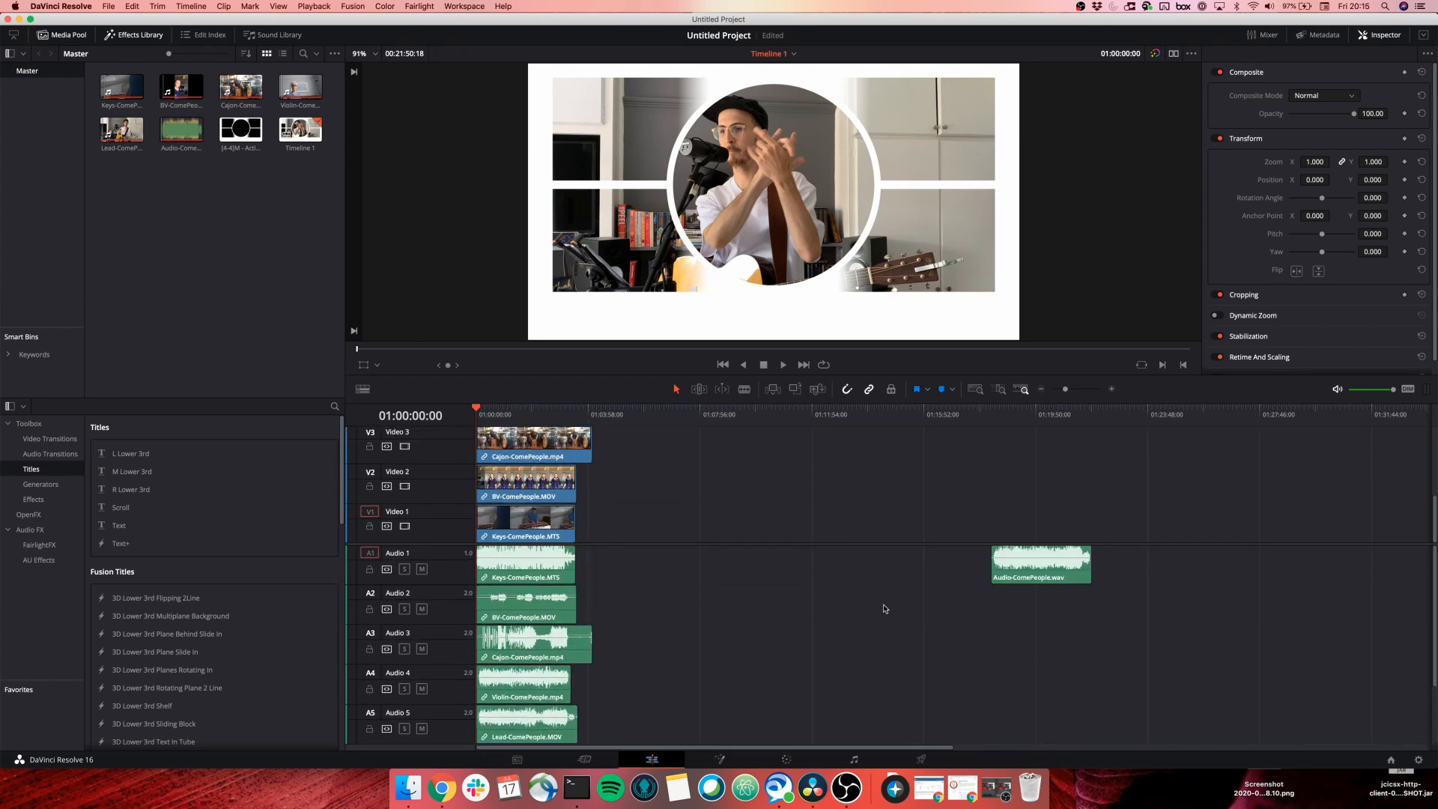
{"action": "left_click_drag", "start_coordinate": [1065, 555], "coordinate": [609, 708]}
{"action": "key", "text": "super+z"}
{"action": "left_click", "coordinate": [1047, 574]}
{"action": "left_click_drag", "start_coordinate": [1064, 567], "coordinate": [661, 742]}
{"action": "scroll", "coordinate": [684, 675], "scroll_direction": "down", "scroll_amount": 2}
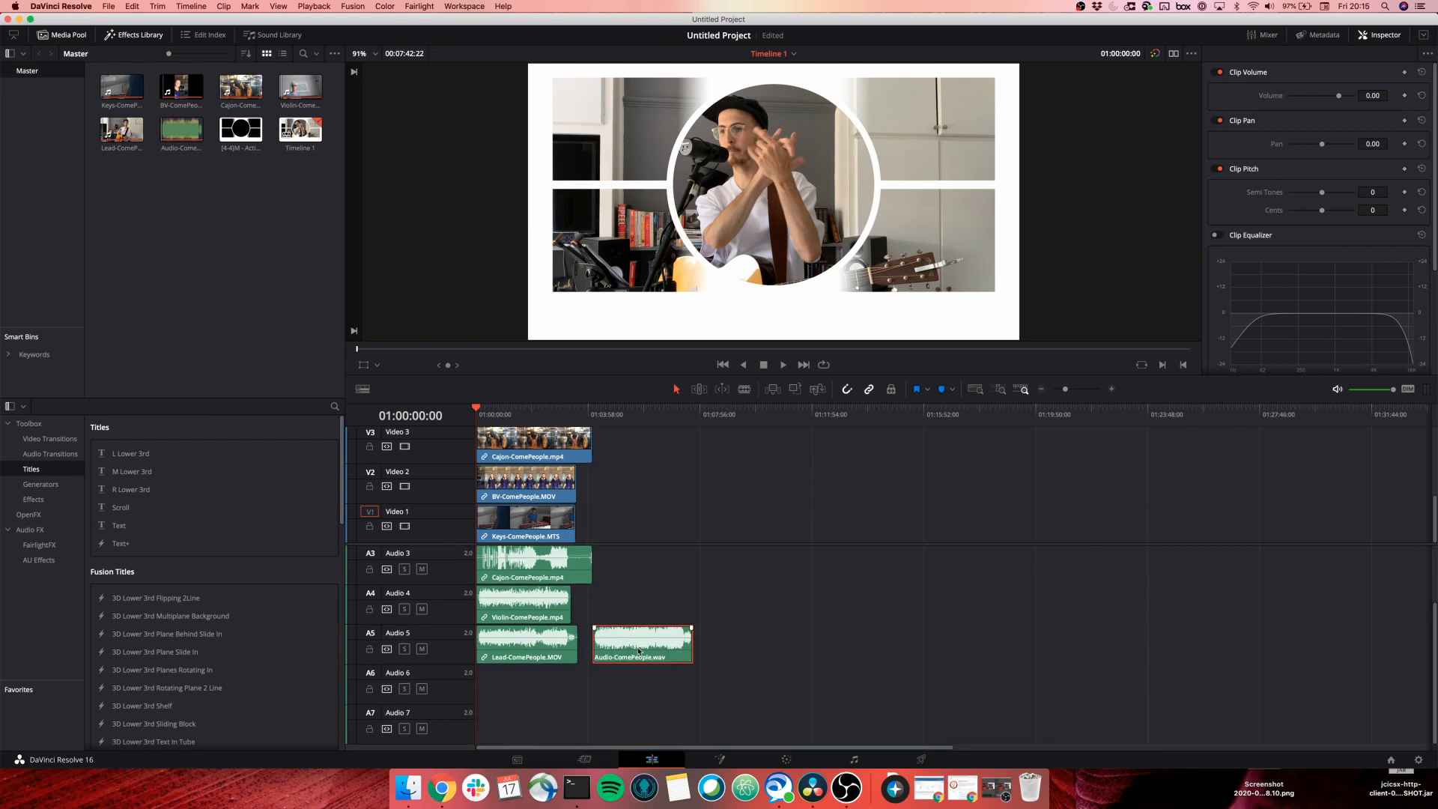
{"action": "left_click_drag", "start_coordinate": [640, 648], "coordinate": [524, 687]}
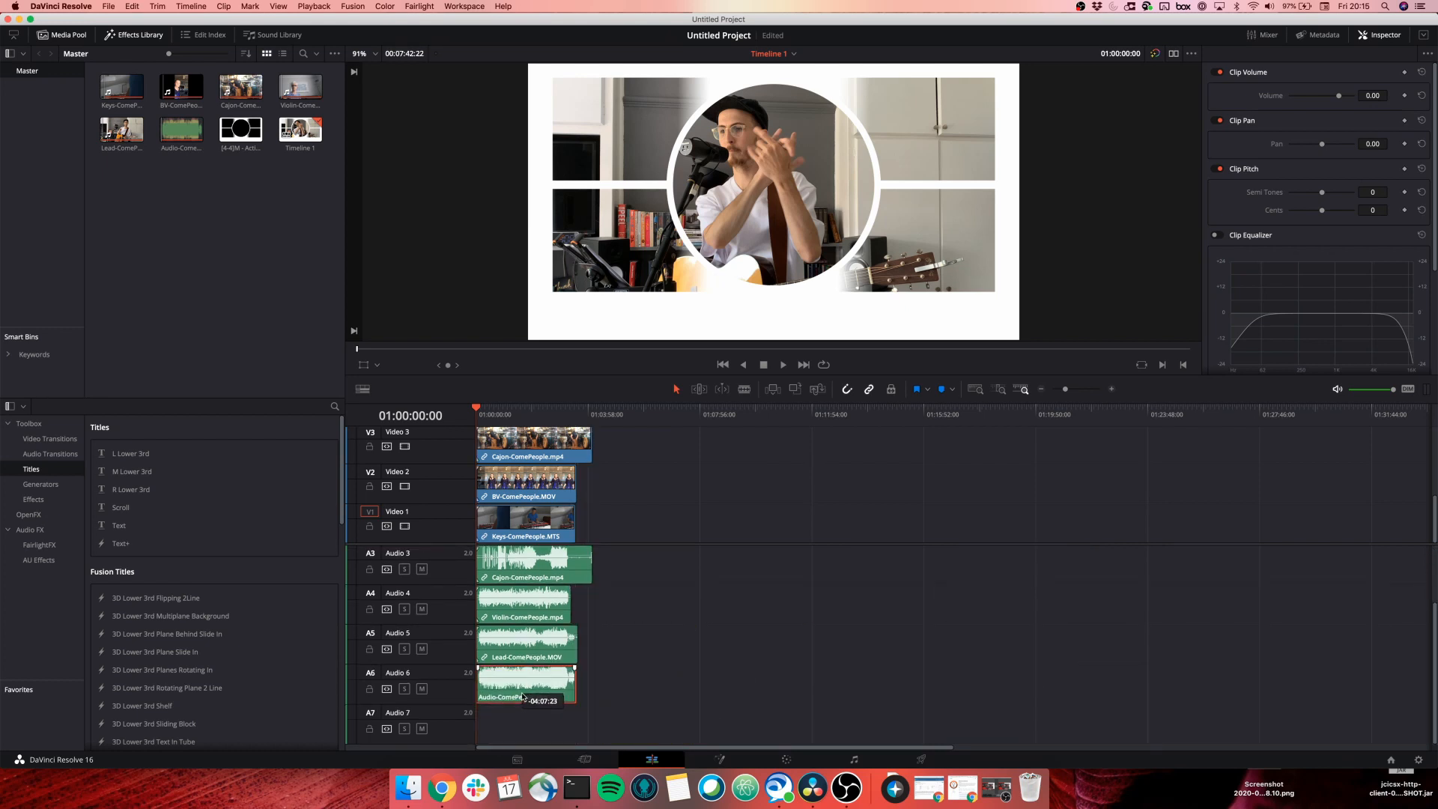
Mute the Lead, Violin, Cajon, BV and Keys-ComePeople audio tracks.
{"action": "left_click", "coordinate": [421, 649]}
{"action": "left_click", "coordinate": [422, 609]}
{"action": "scroll", "coordinate": [424, 611], "scroll_direction": "up", "scroll_amount": 1}
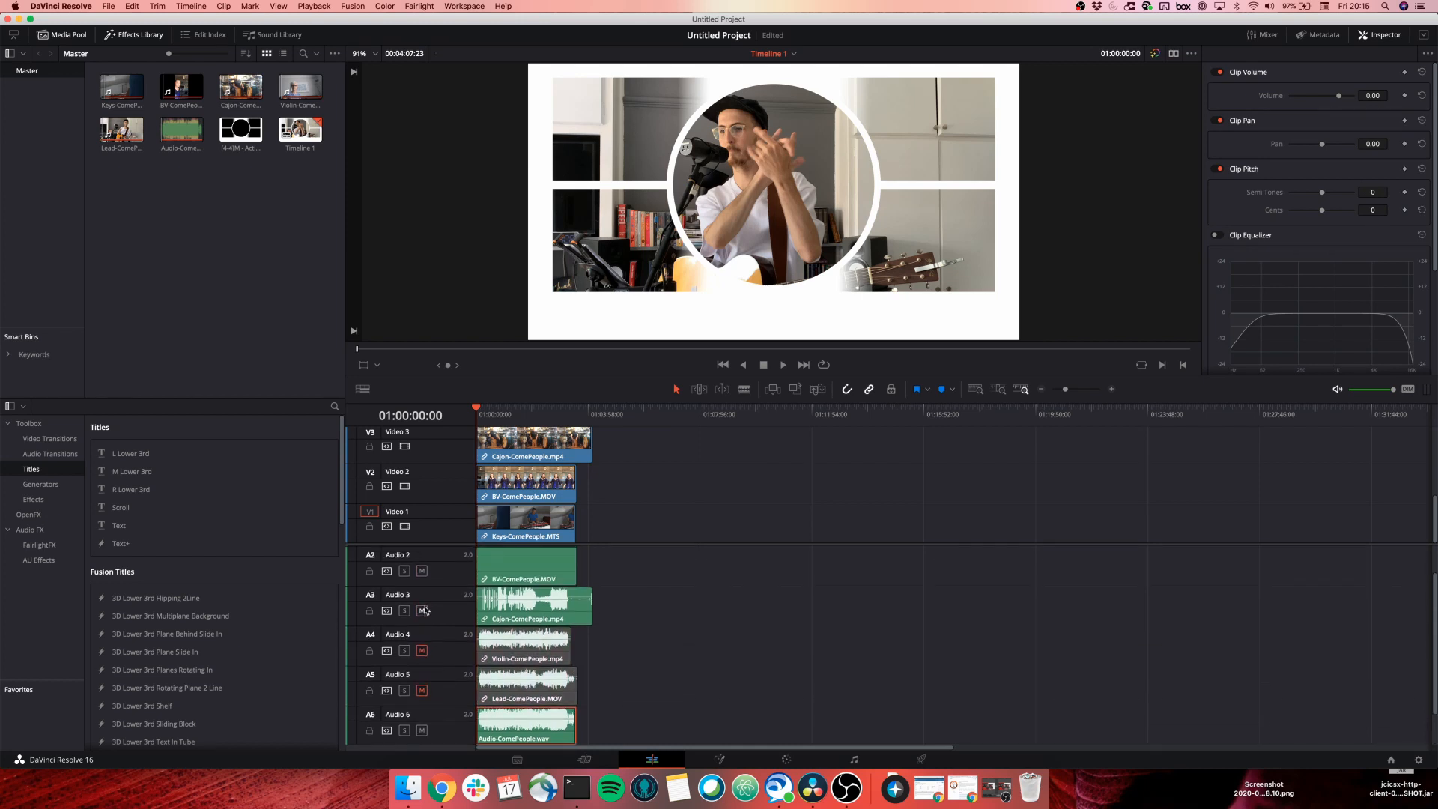
{"action": "left_click", "coordinate": [422, 609]}
{"action": "scroll", "coordinate": [424, 610], "scroll_direction": "up", "scroll_amount": 1}
{"action": "left_click", "coordinate": [422, 609]}
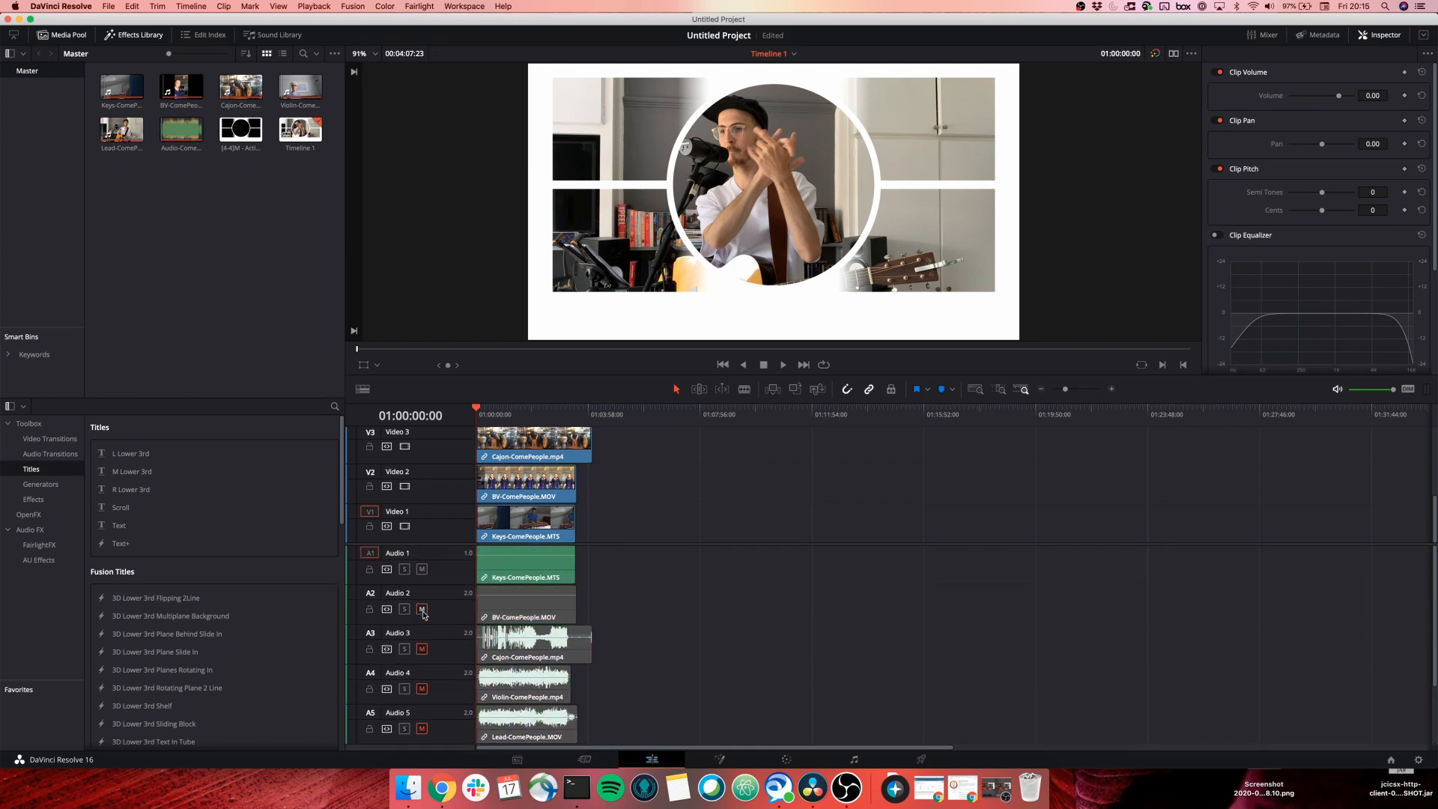
{"action": "left_click", "coordinate": [422, 569]}
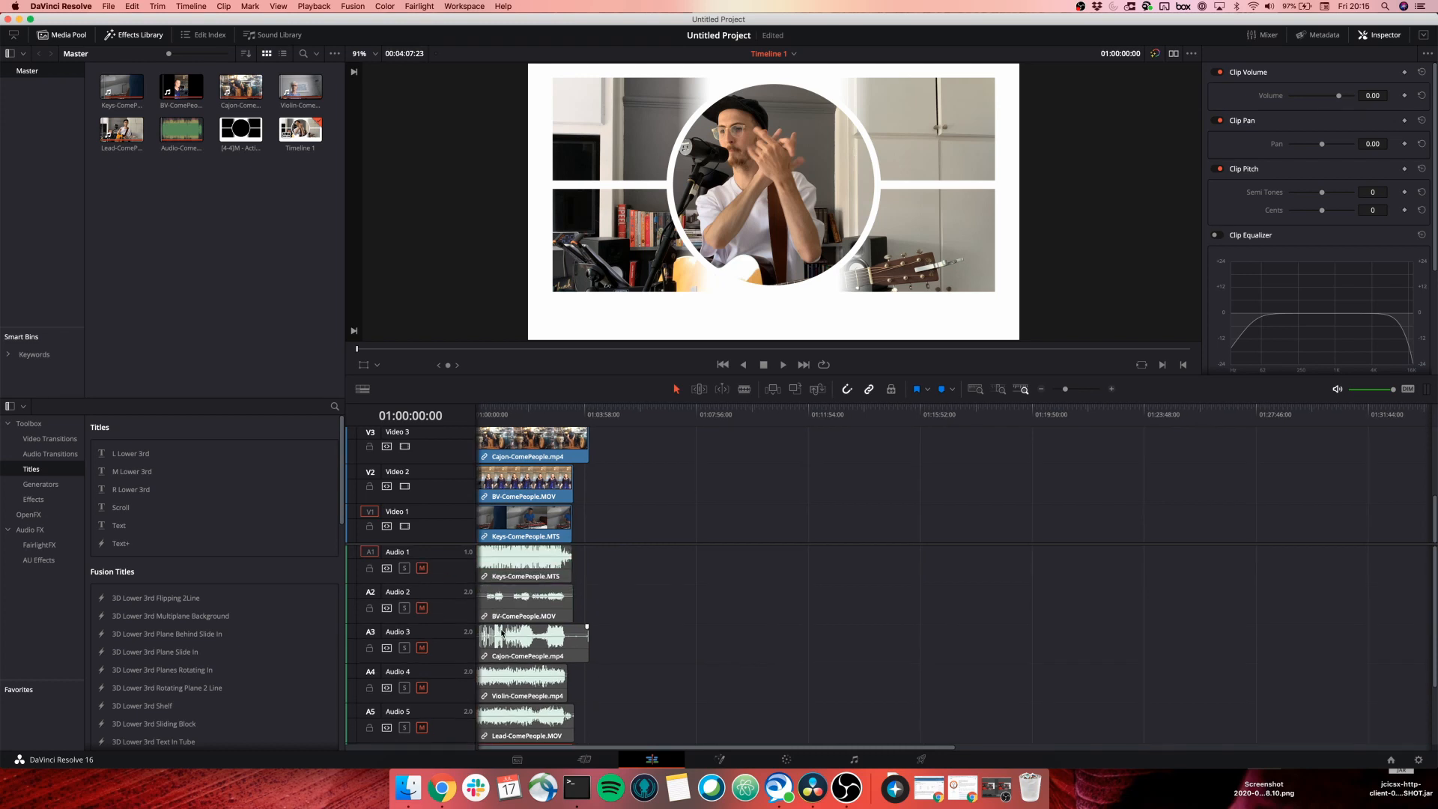
{"action": "scroll", "coordinate": [502, 631], "scroll_direction": "down", "scroll_amount": 1}
{"action": "scroll", "coordinate": [505, 568], "scroll_direction": "up", "scroll_amount": 1}
{"action": "scroll", "coordinate": [543, 472], "scroll_direction": "up", "scroll_amount": 4}
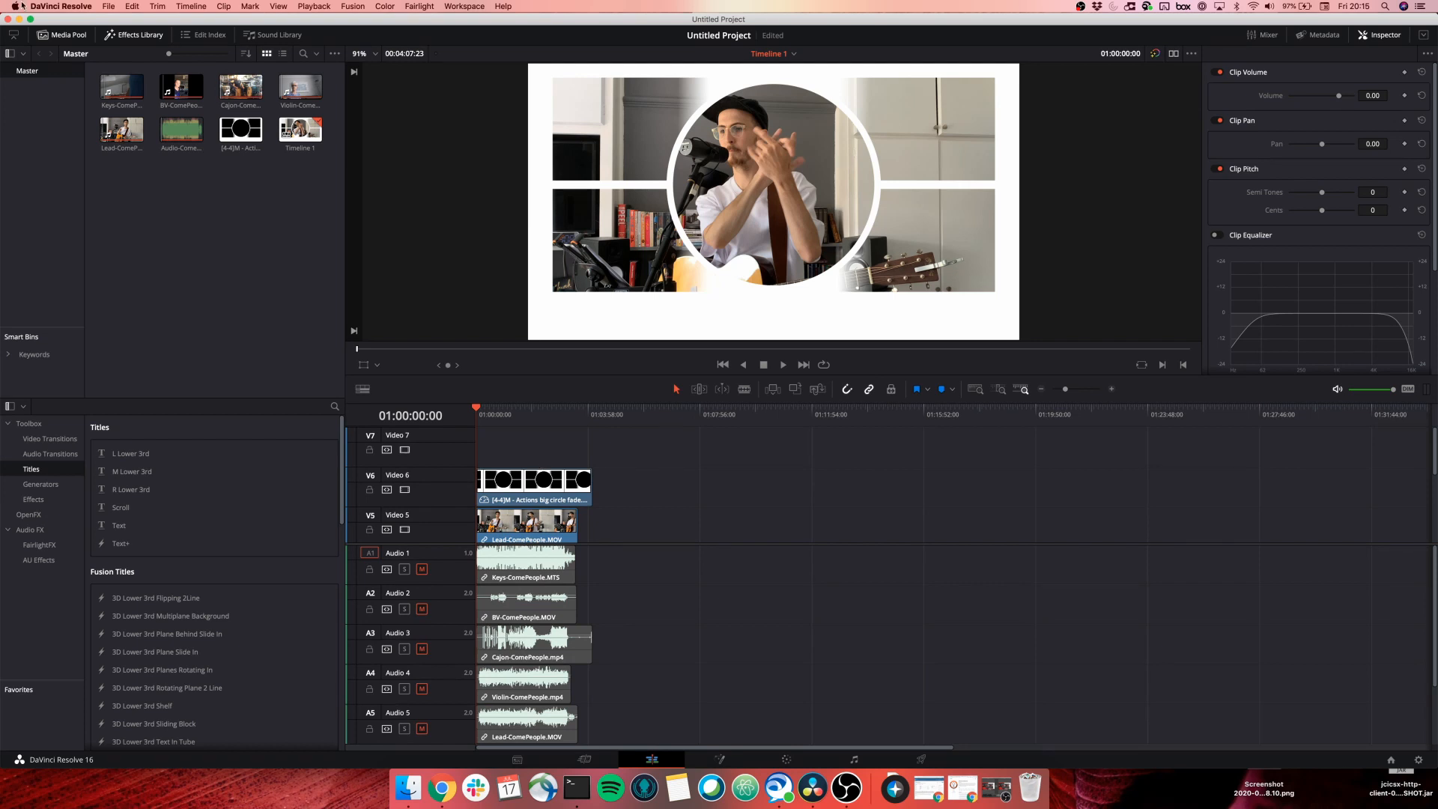
{"action": "left_click", "coordinate": [109, 6]}
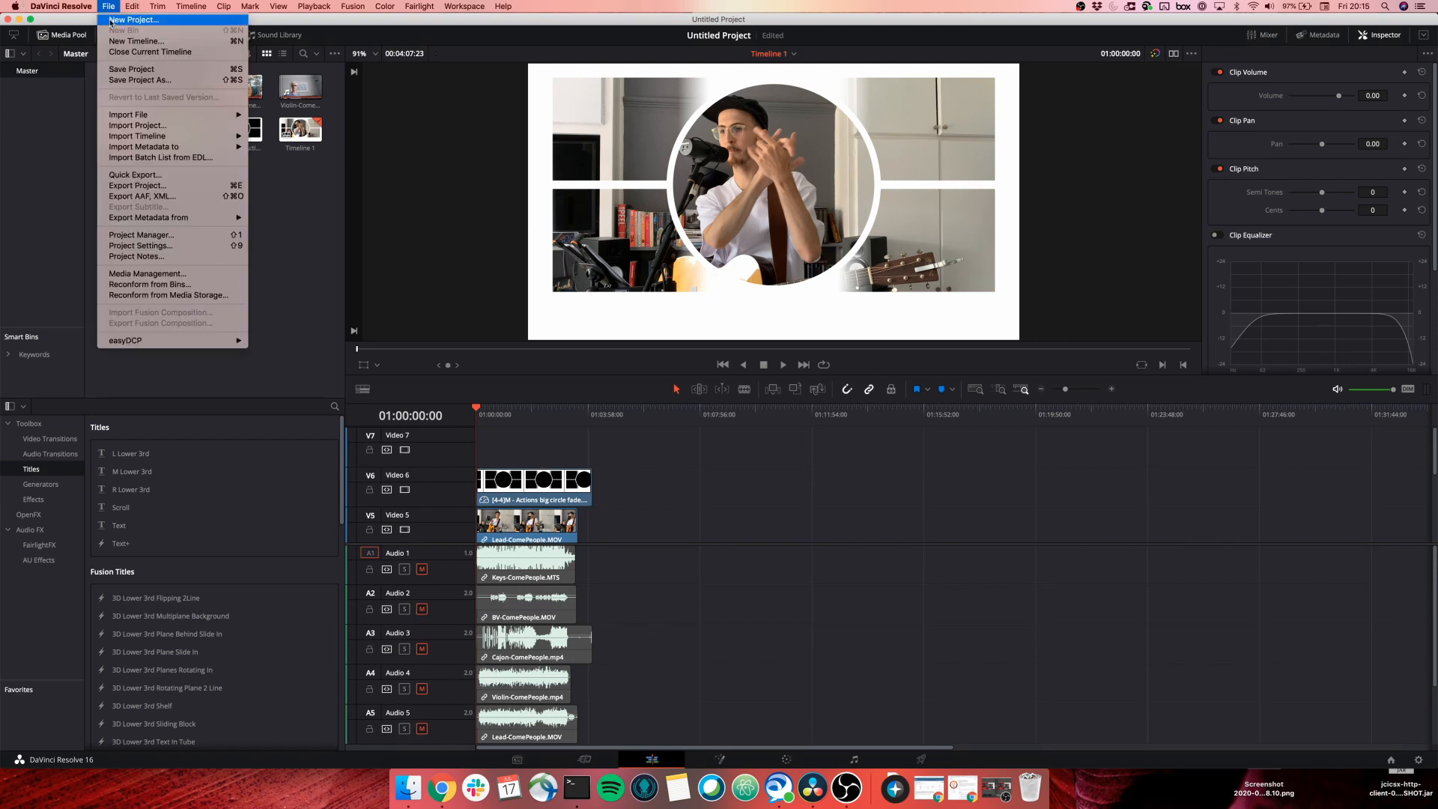
Save the current project under the name ComePeopleTest.
{"action": "left_click", "coordinate": [126, 72]}
{"action": "type", "text": "Com"}
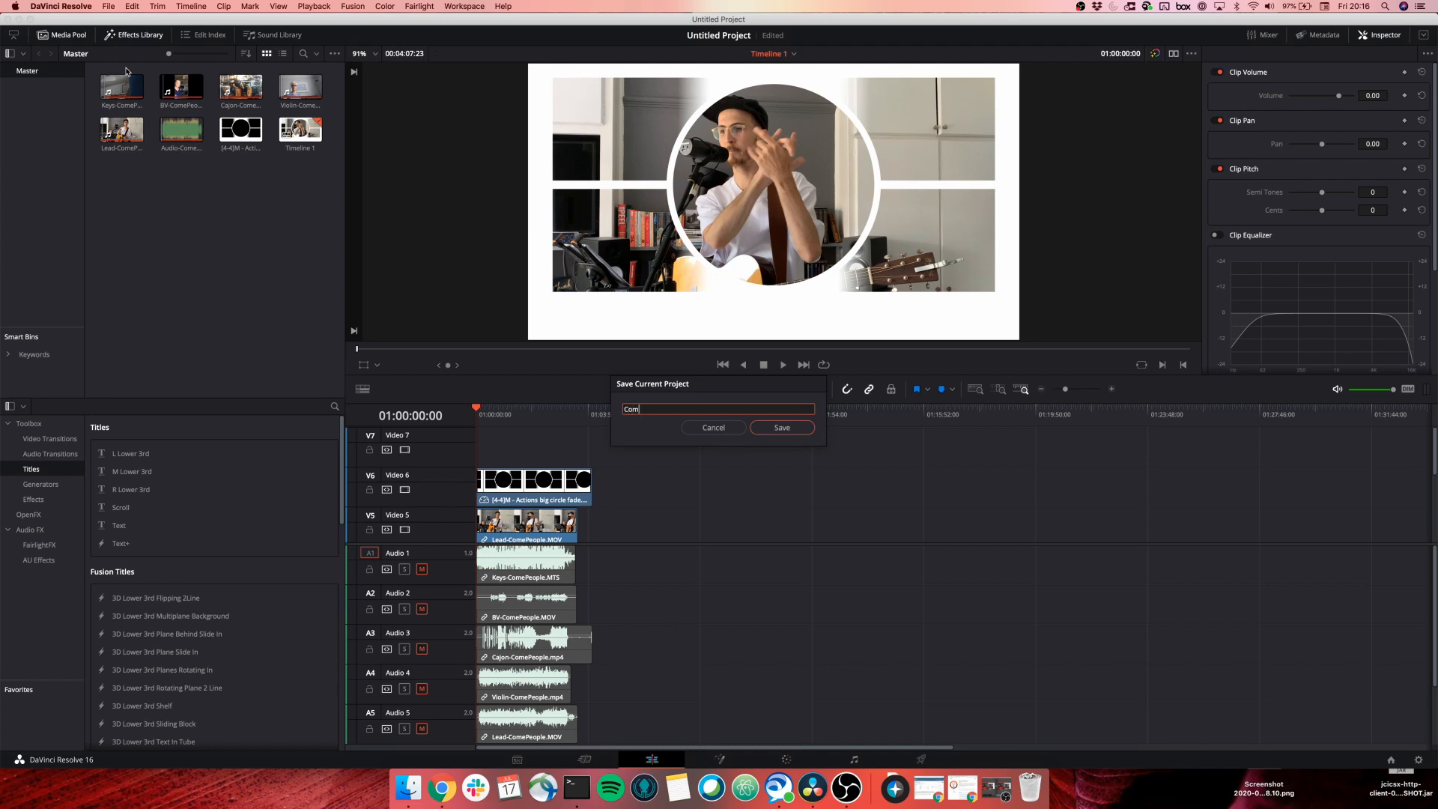
{"action": "type", "text": "ePeopleTe"}
{"action": "key", "text": "Return"}
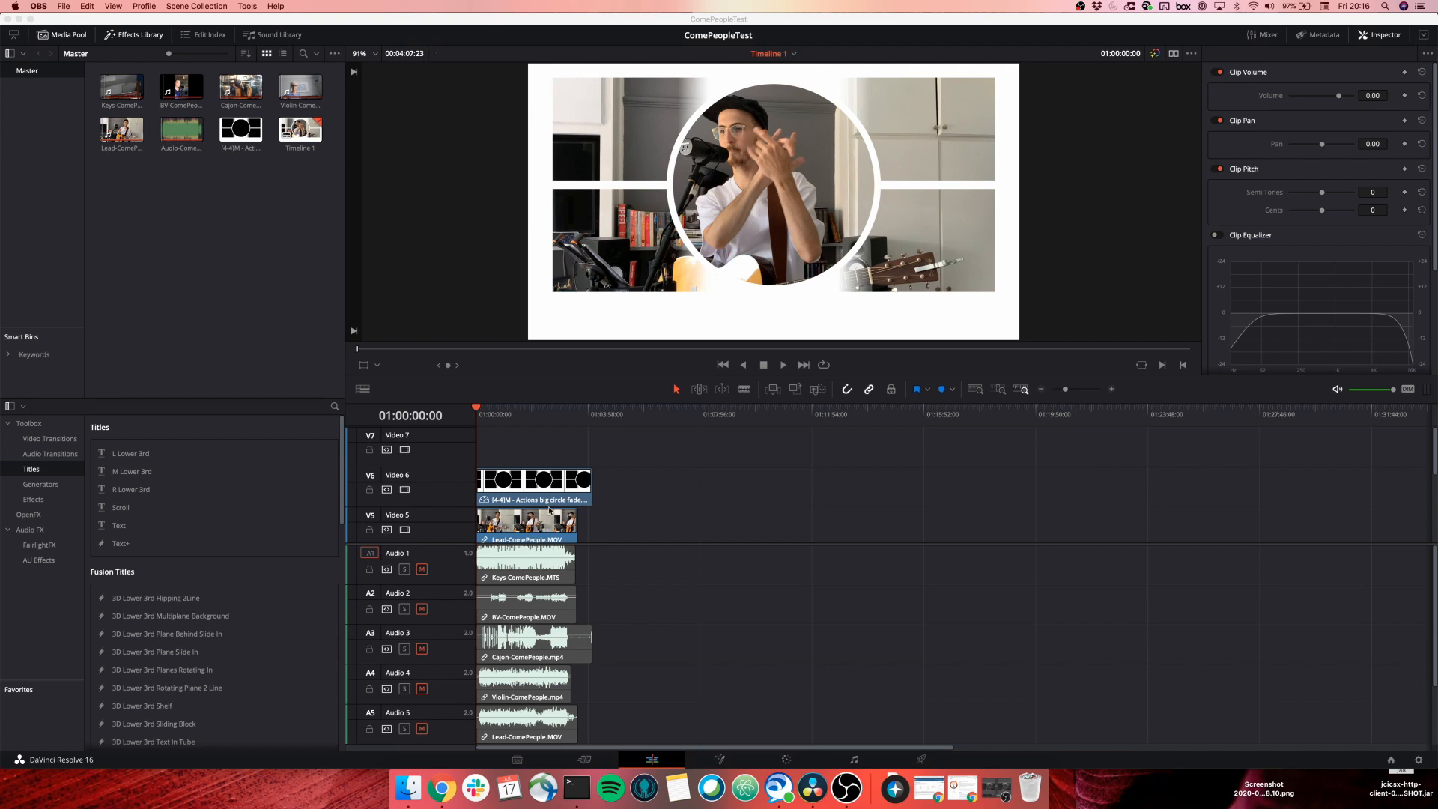
{"action": "scroll", "coordinate": [550, 510], "scroll_direction": "down", "scroll_amount": 5}
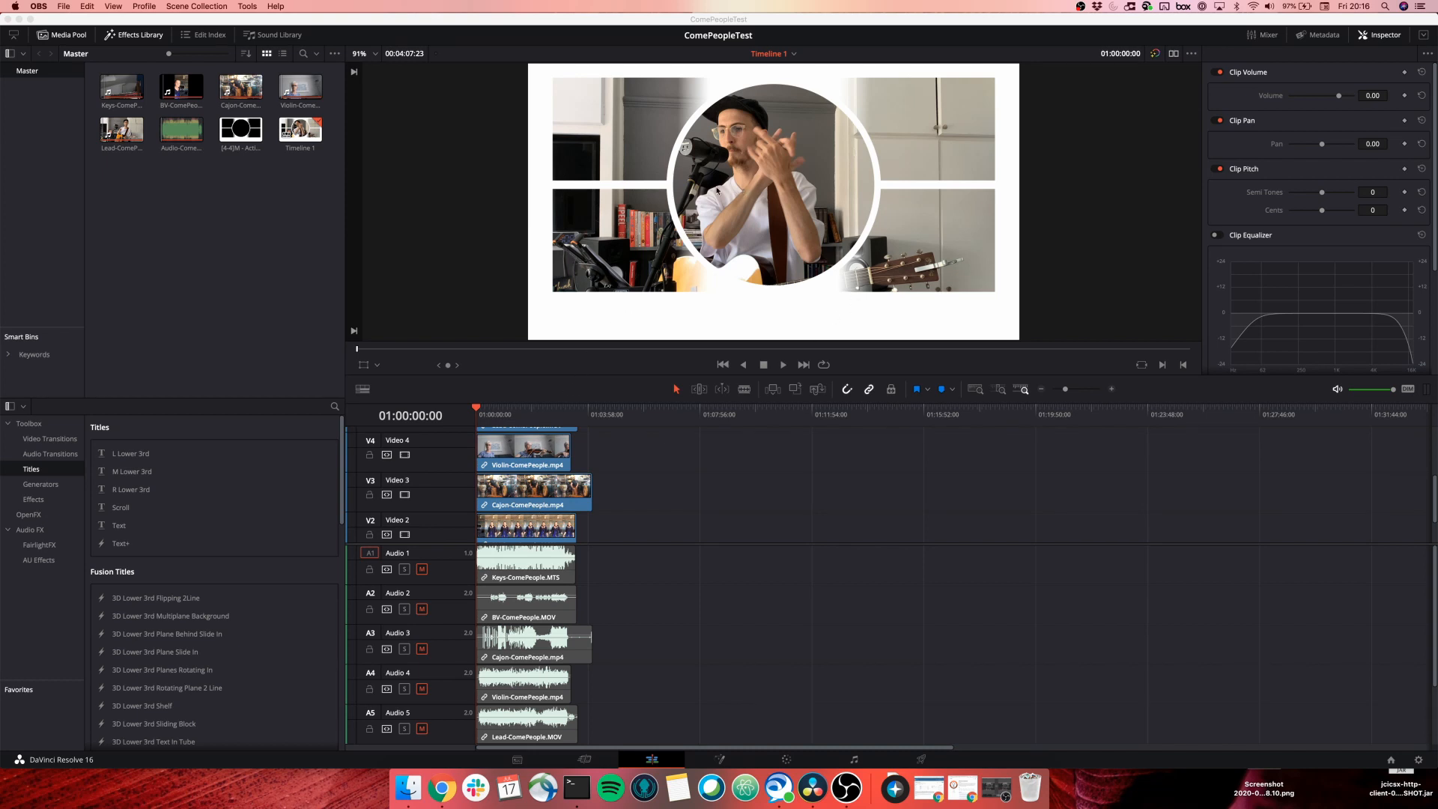
{"action": "scroll", "coordinate": [510, 489], "scroll_direction": "up", "scroll_amount": 5}
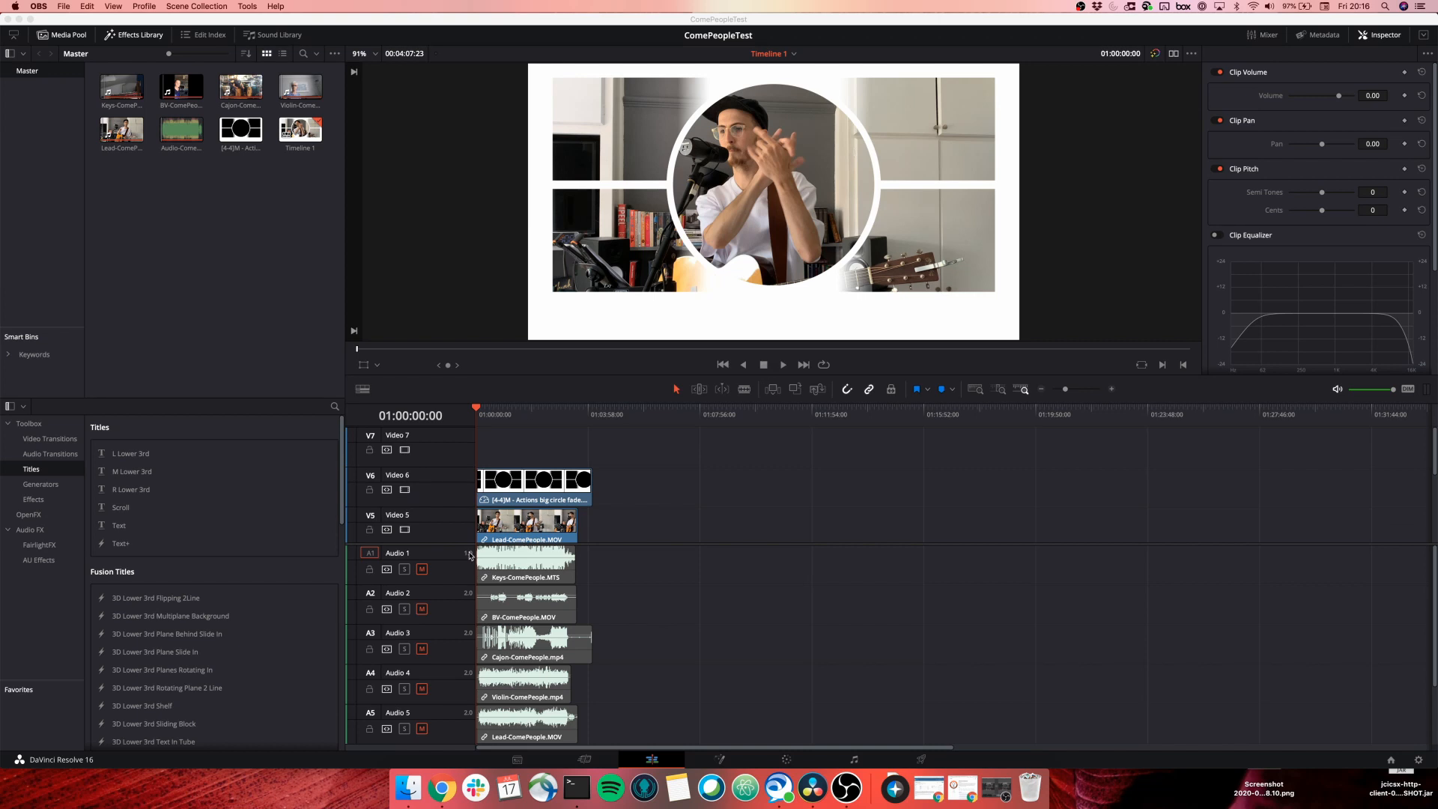
{"action": "scroll", "coordinate": [543, 504], "scroll_direction": "down", "scroll_amount": 2}
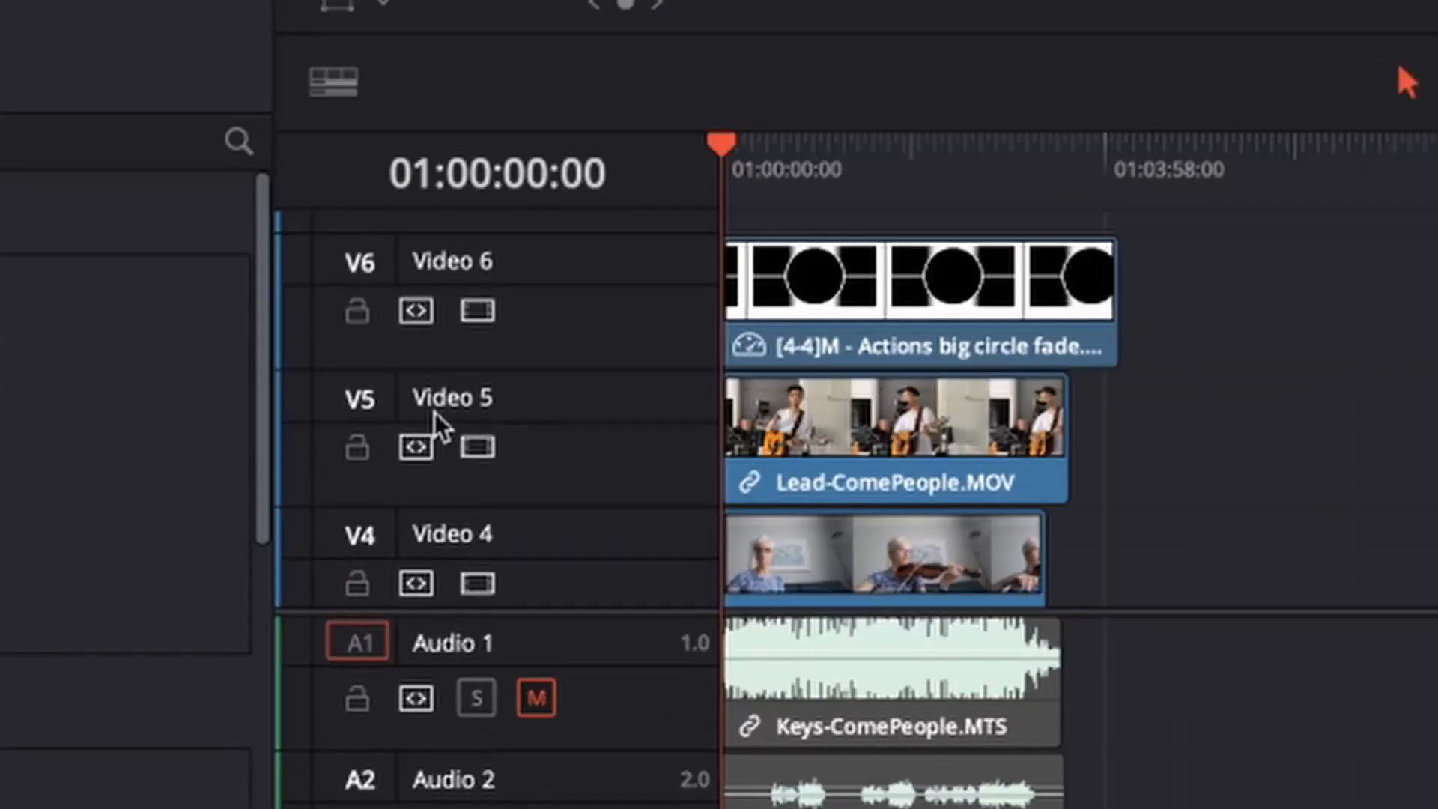
Name Video 5 'Lead' and Video 6 'Mask', and disable the Lead track's video.
{"action": "double_click", "coordinate": [448, 397]}
{"action": "type", "text": "Lead"}
{"action": "key", "text": "Return"}
{"action": "double_click", "coordinate": [475, 256]}
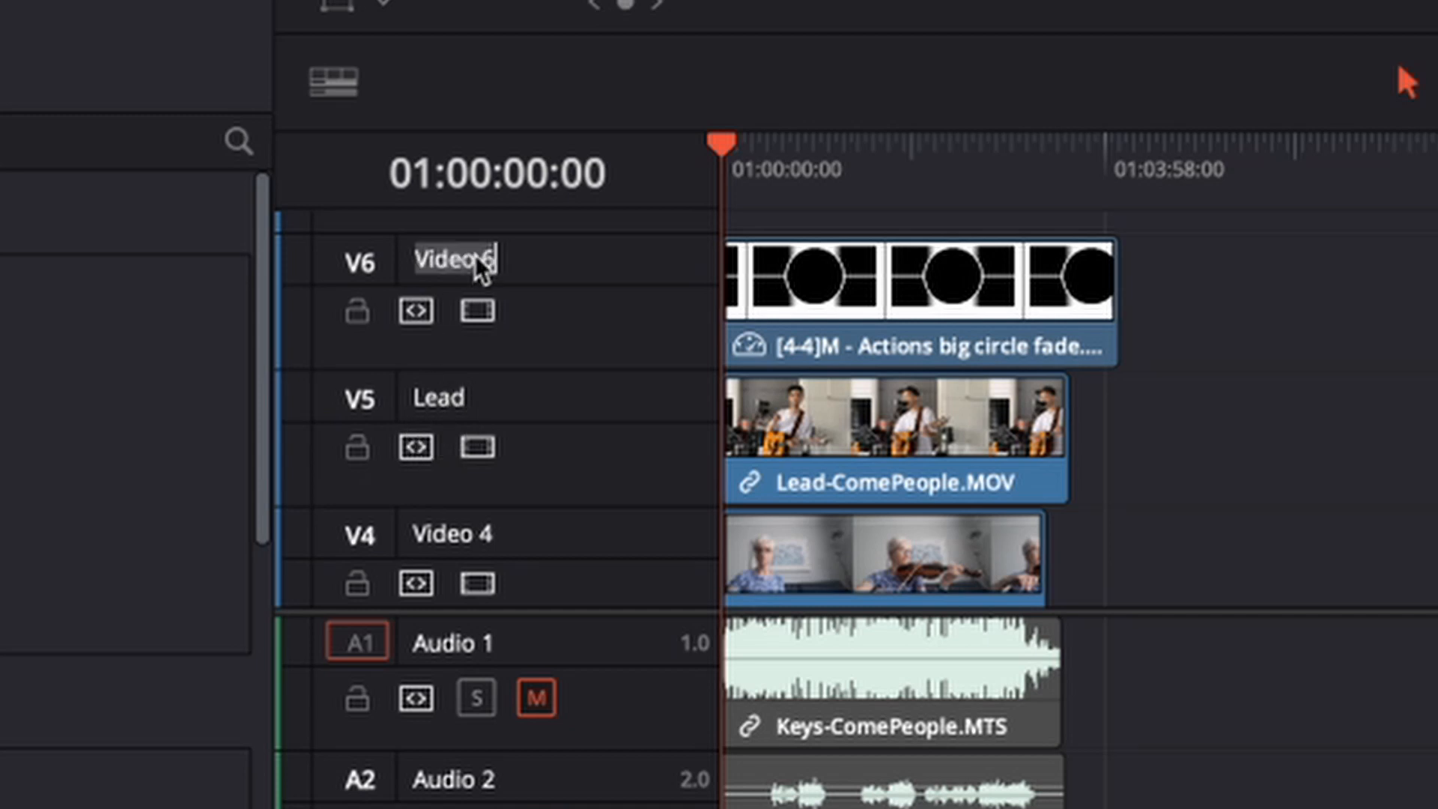
{"action": "type", "text": "Mask"}
{"action": "key", "text": "Return"}
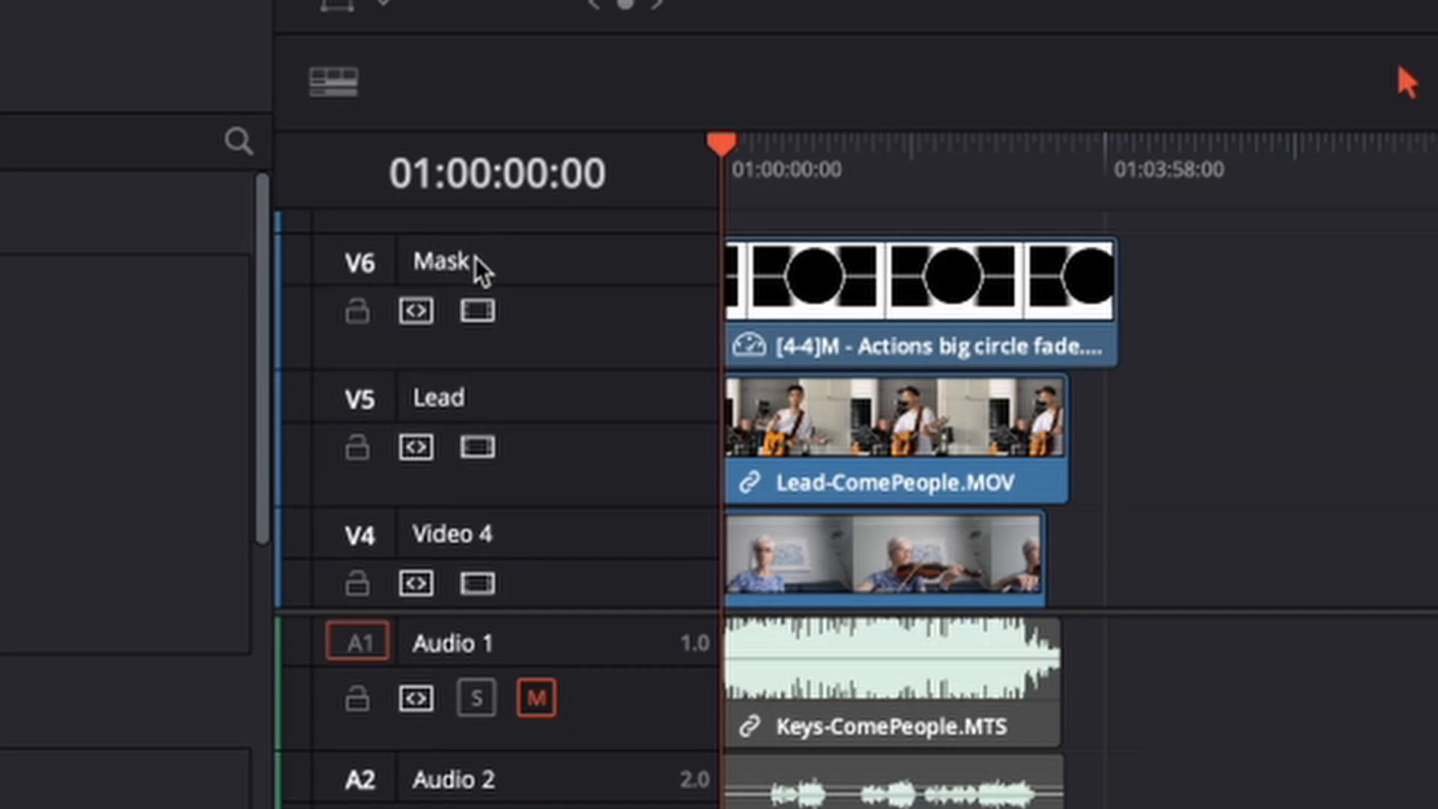
{"action": "left_click", "coordinate": [478, 448]}
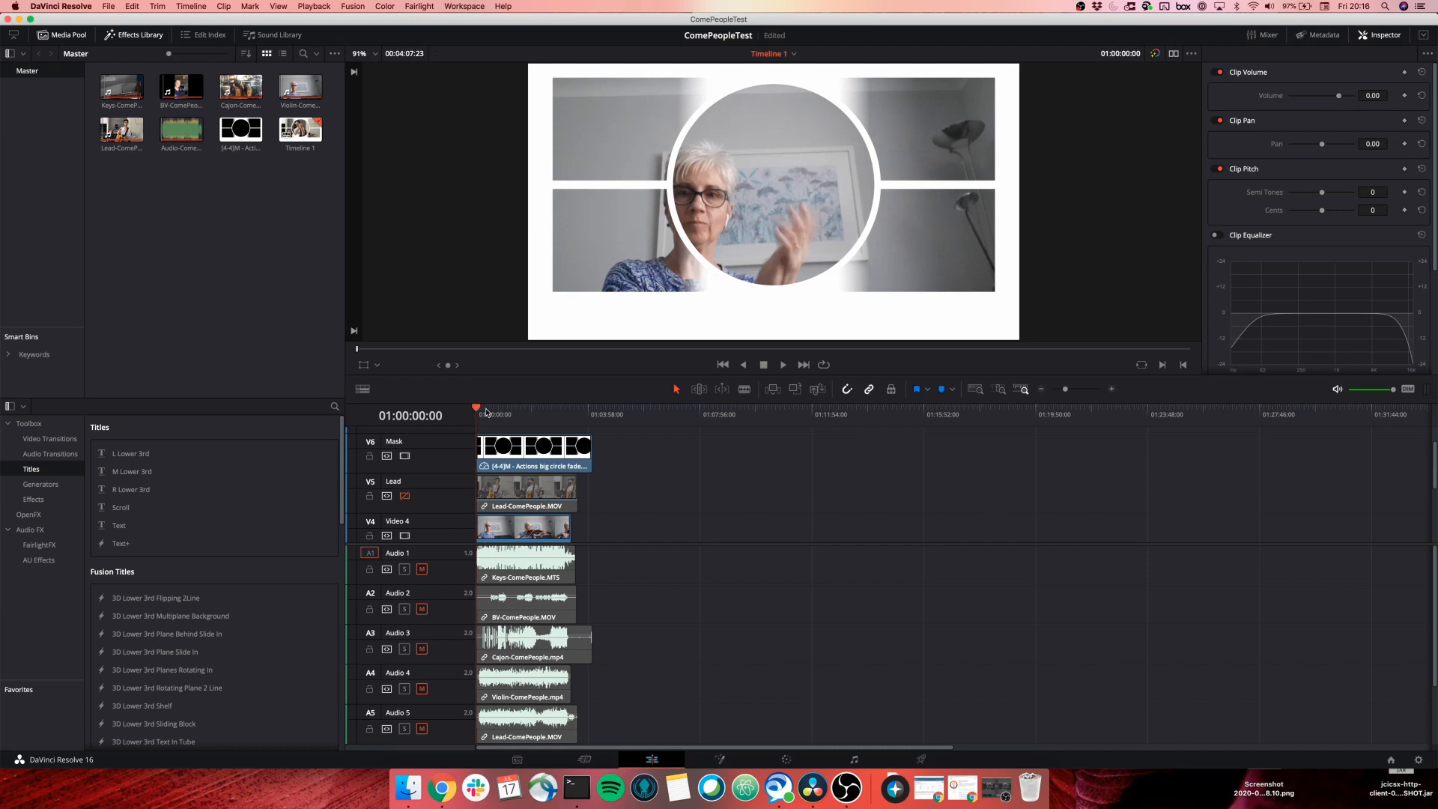
Go to 01:00:47:19, expand the video tracks and select the Violin-ComePeople clip in the Inspector.
{"action": "left_click_drag", "start_coordinate": [483, 410], "coordinate": [499, 417]}
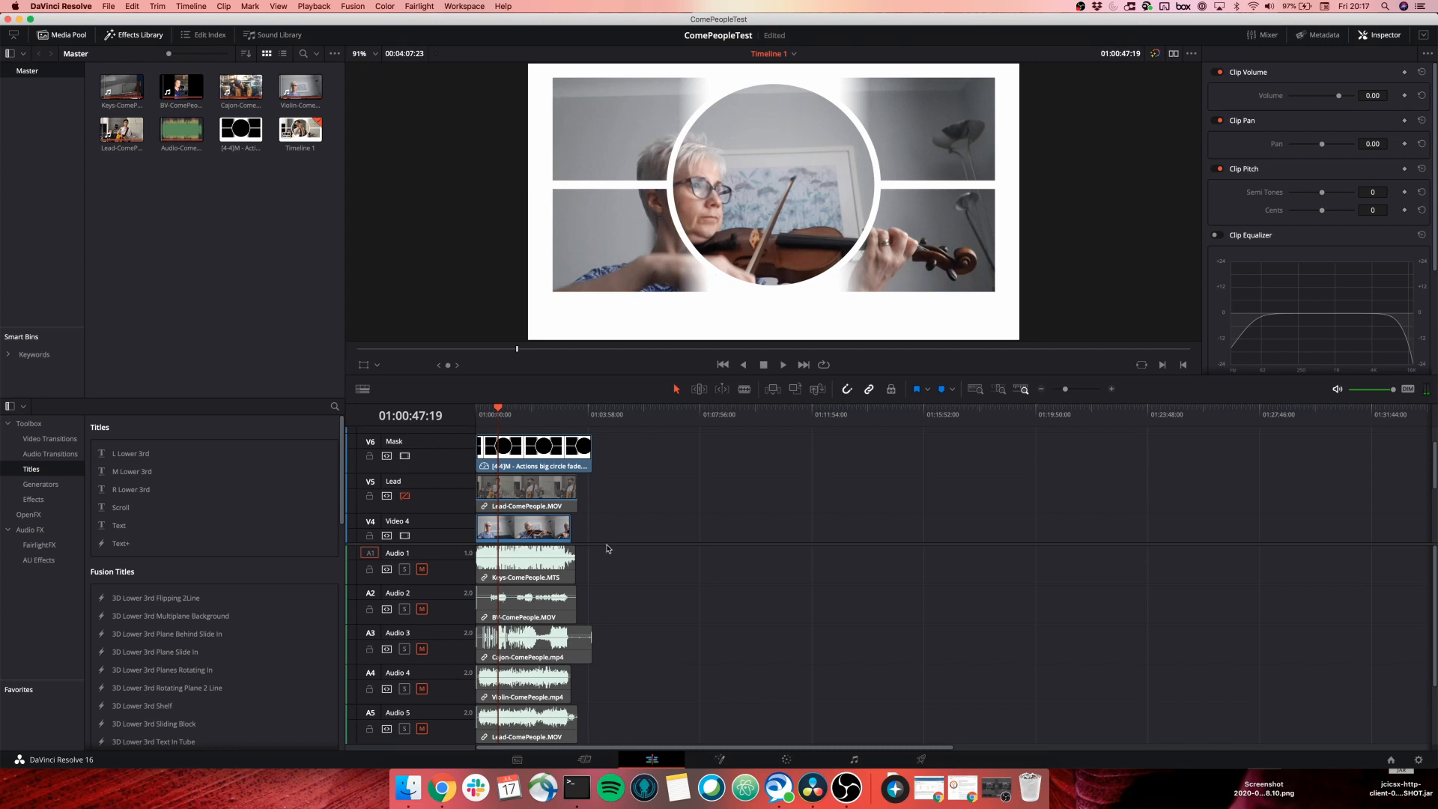
{"action": "left_click_drag", "start_coordinate": [608, 549], "coordinate": [613, 581]}
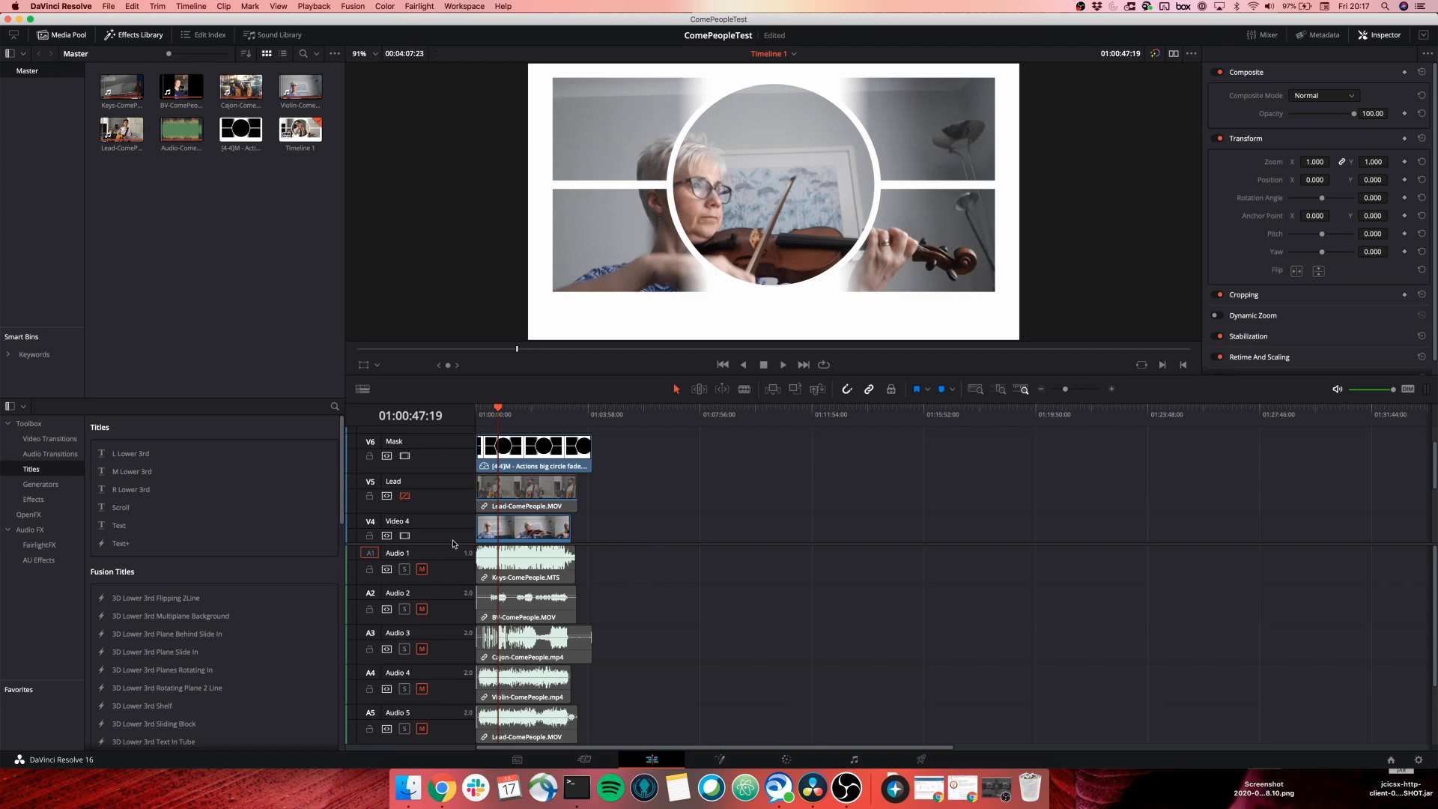
{"action": "left_click_drag", "start_coordinate": [452, 542], "coordinate": [452, 663]}
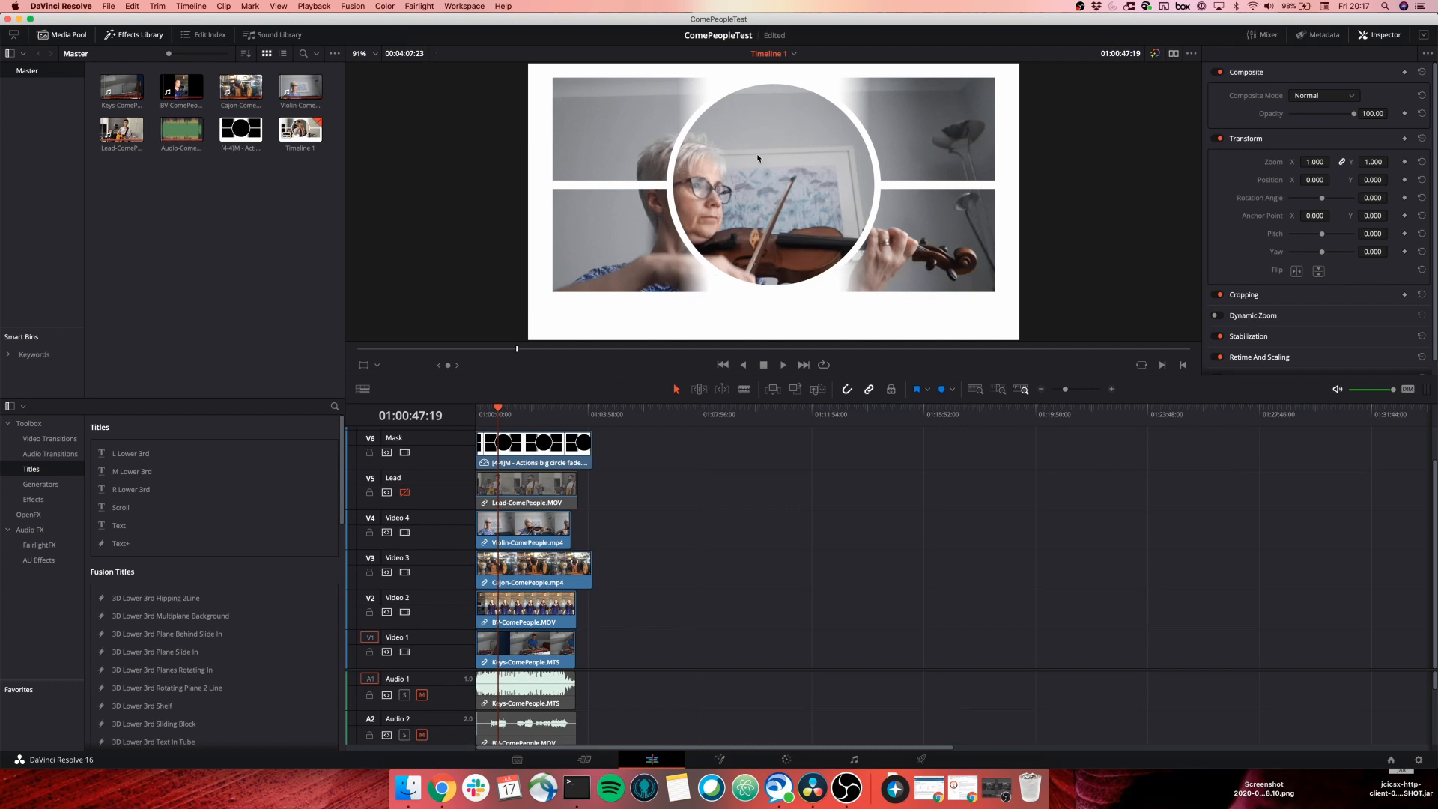
{"action": "left_click", "coordinate": [519, 526]}
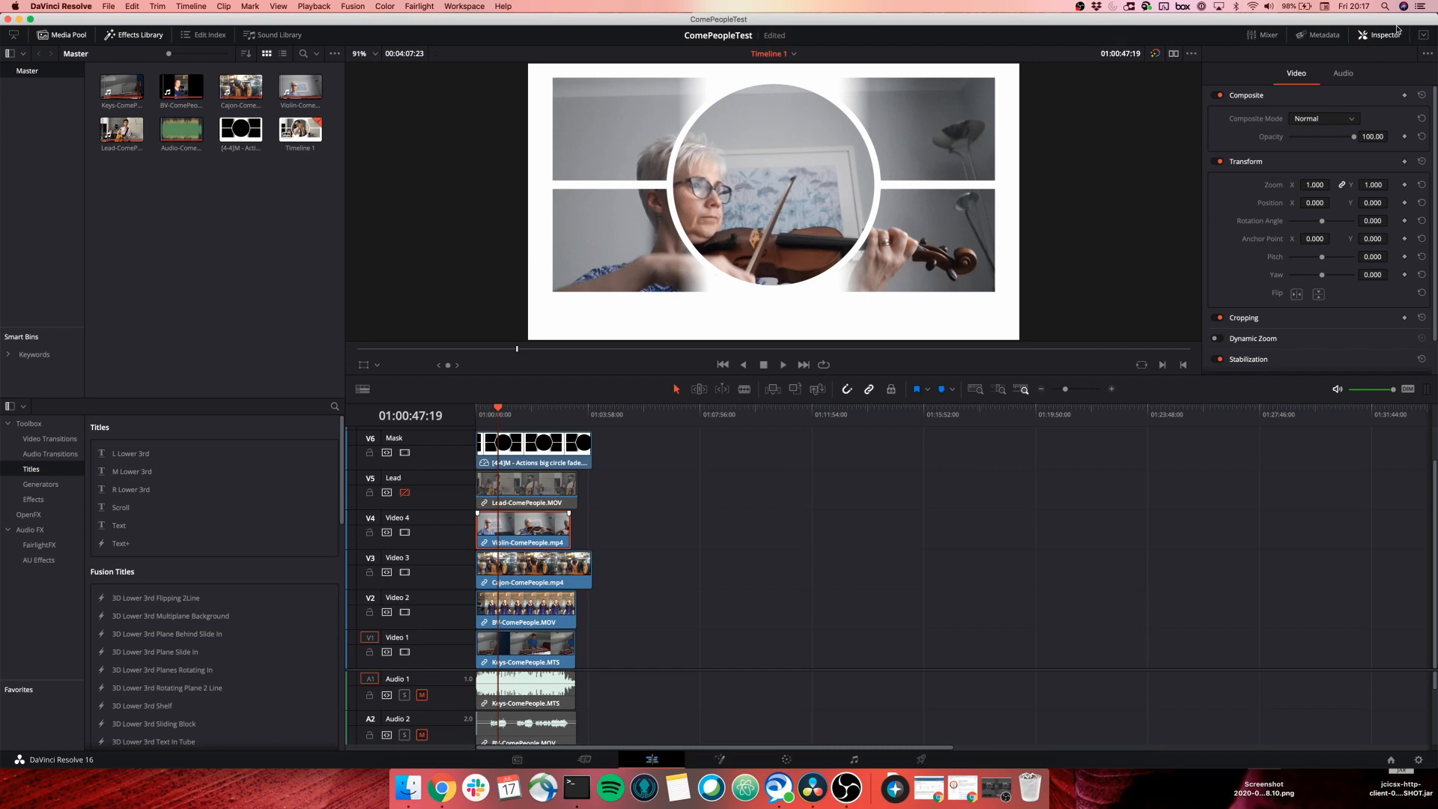
{"action": "left_click", "coordinate": [1377, 36]}
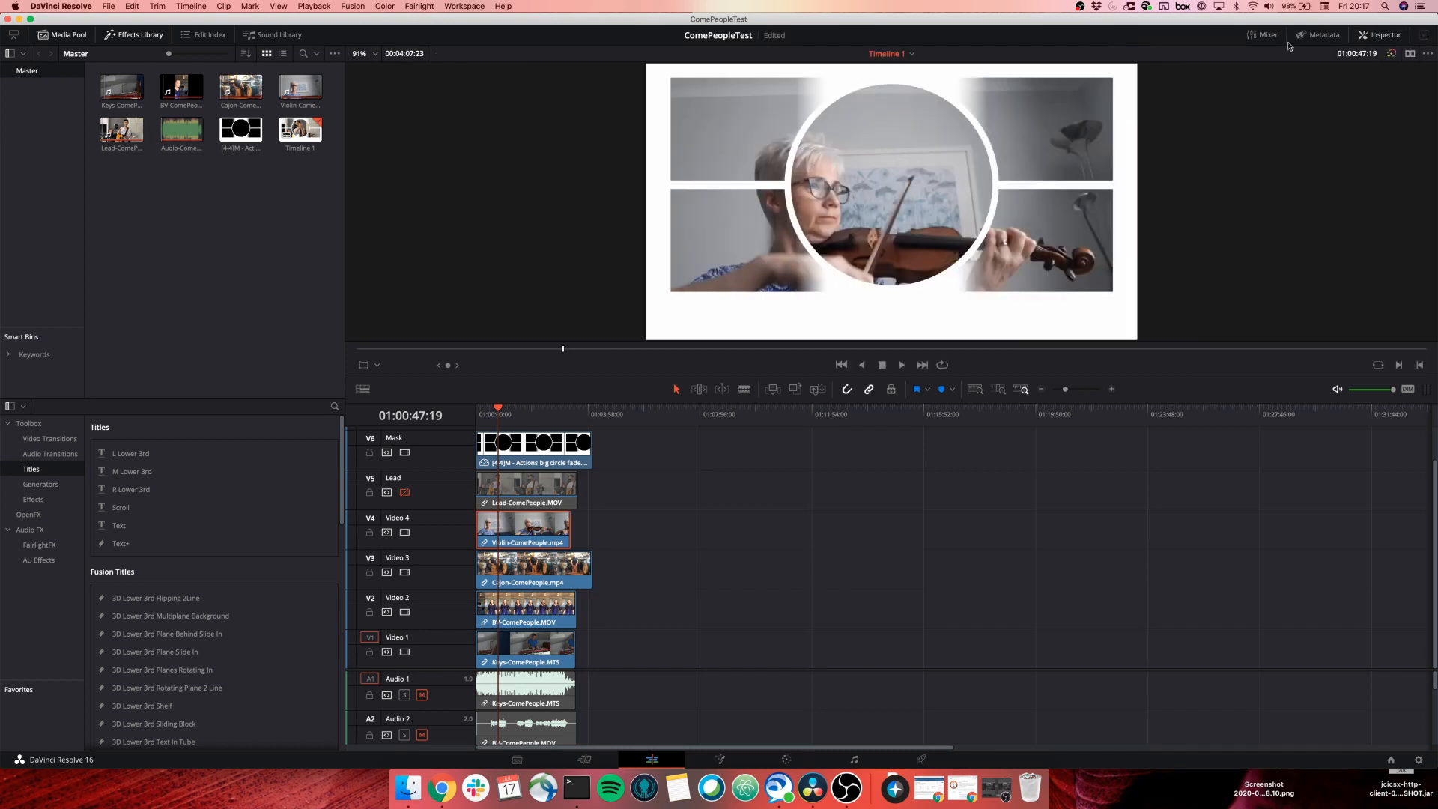
{"action": "left_click", "coordinate": [1382, 41]}
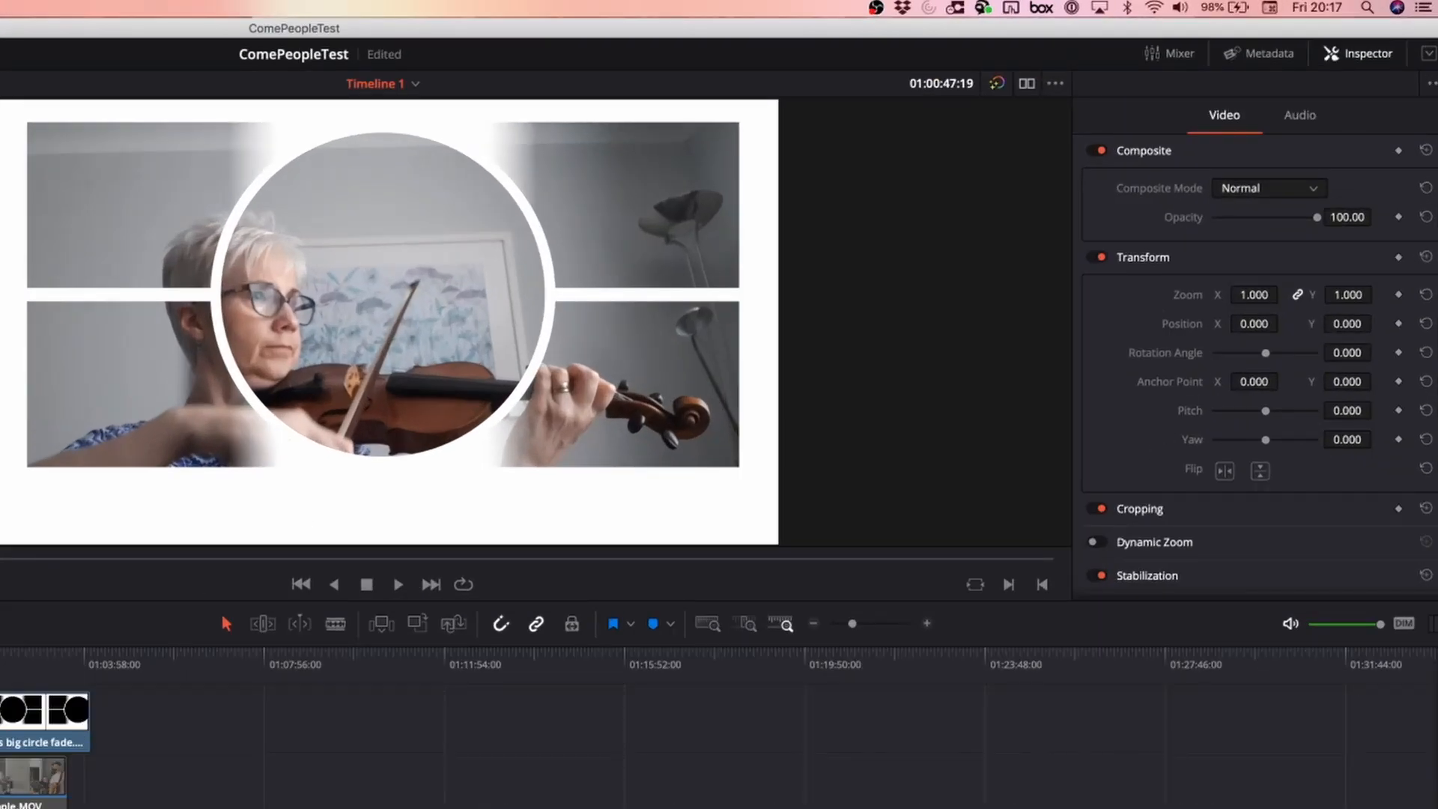
Scale the Violin-ComePeople clip down to 0.410 zoom, testing and resetting Crop Left.
{"action": "mouse_move", "coordinate": [1254, 296]}
{"action": "left_mouse_down"}
{"action": "mouse_move", "coordinate": [1204, 295]}
{"action": "mouse_move", "coordinate": [1249, 295]}
{"action": "mouse_move", "coordinate": [1236, 324]}
{"action": "mouse_move", "coordinate": [1208, 324]}
{"action": "mouse_move", "coordinate": [1256, 324]}
{"action": "left_mouse_up"}
{"action": "left_click", "coordinate": [1161, 510]}
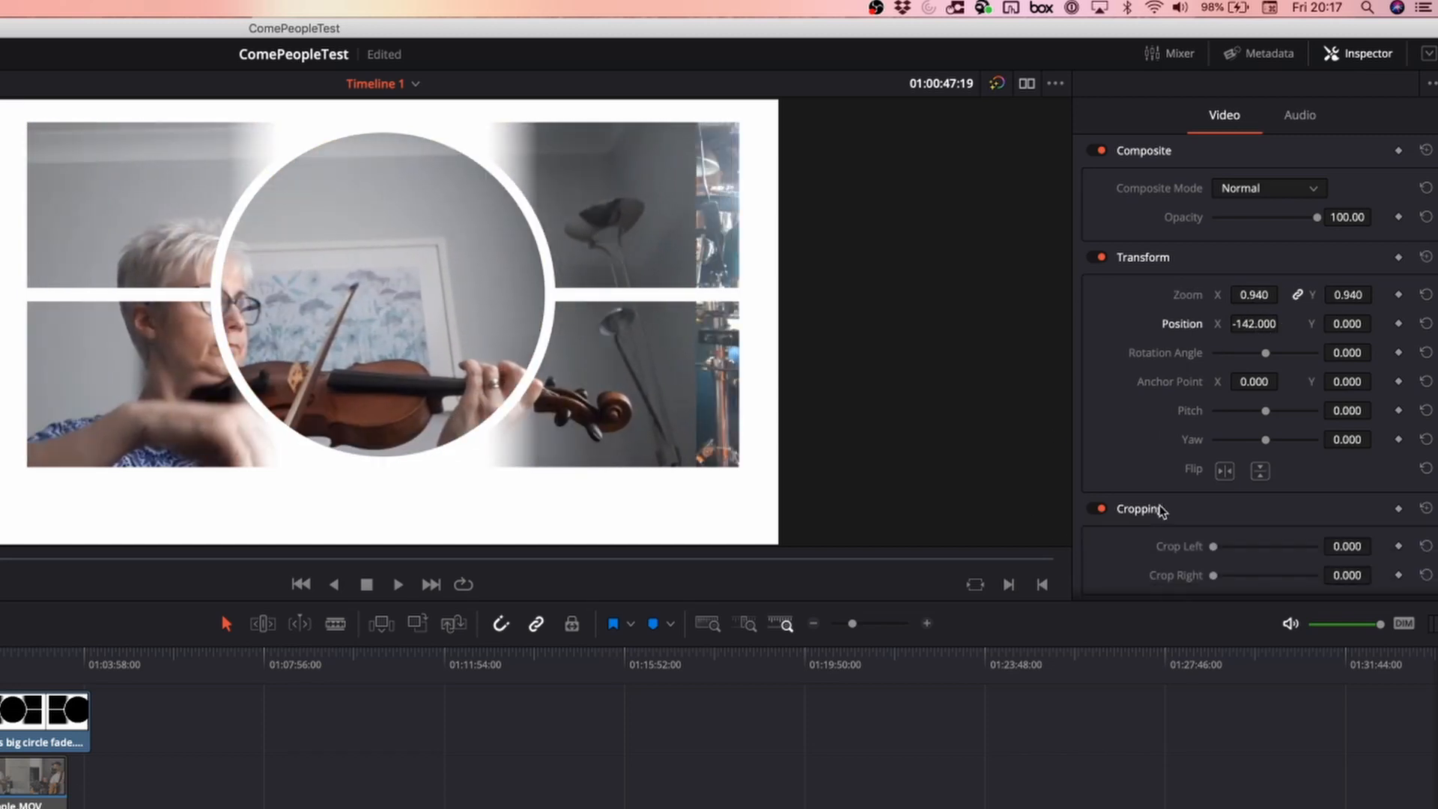
{"action": "scroll", "coordinate": [1194, 543], "scroll_direction": "down", "scroll_amount": 2}
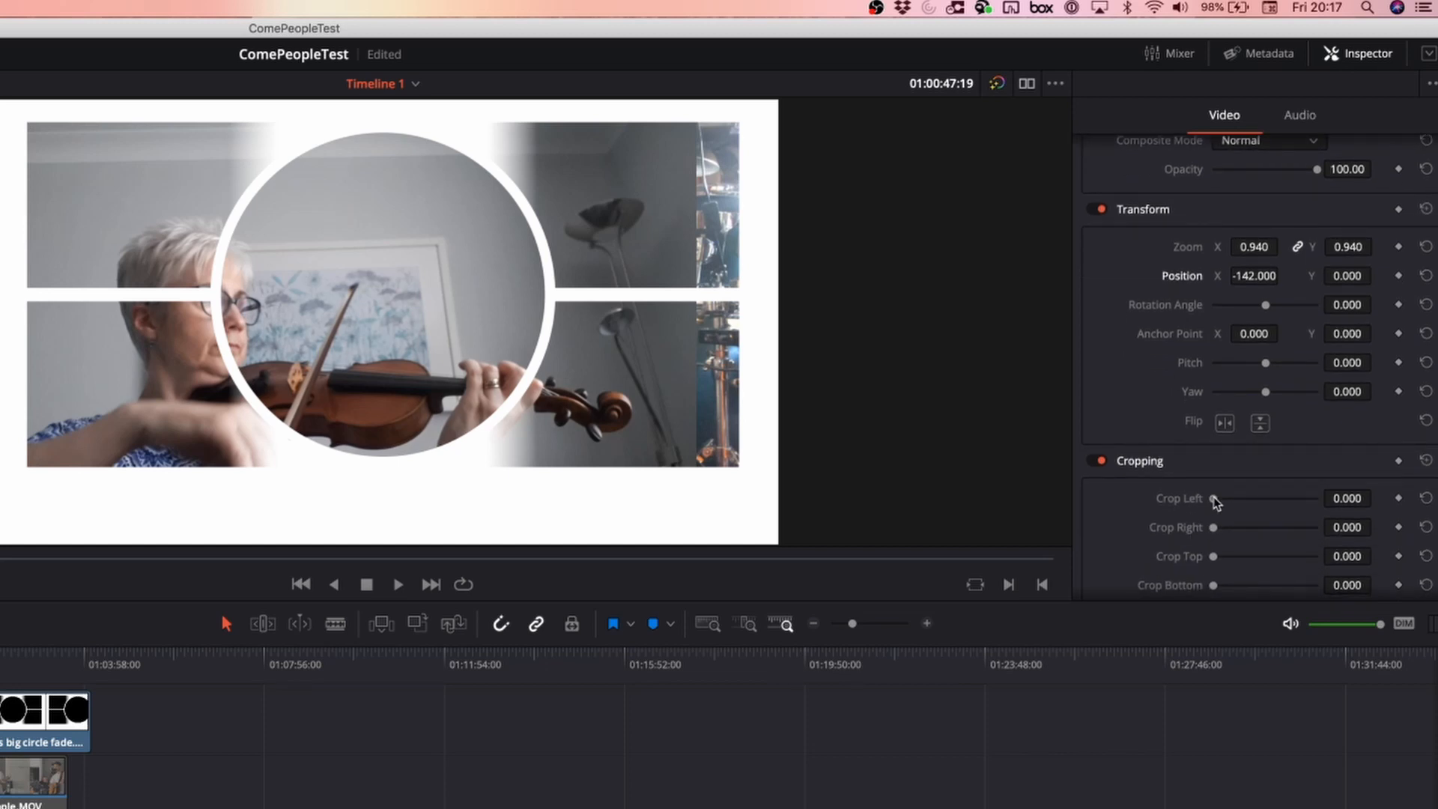
{"action": "mouse_move", "coordinate": [1215, 502]}
{"action": "left_mouse_down"}
{"action": "mouse_move", "coordinate": [1284, 501]}
{"action": "mouse_move", "coordinate": [1211, 500]}
{"action": "left_mouse_up"}
{"action": "left_click_drag", "start_coordinate": [1258, 259], "coordinate": [1284, 245]}
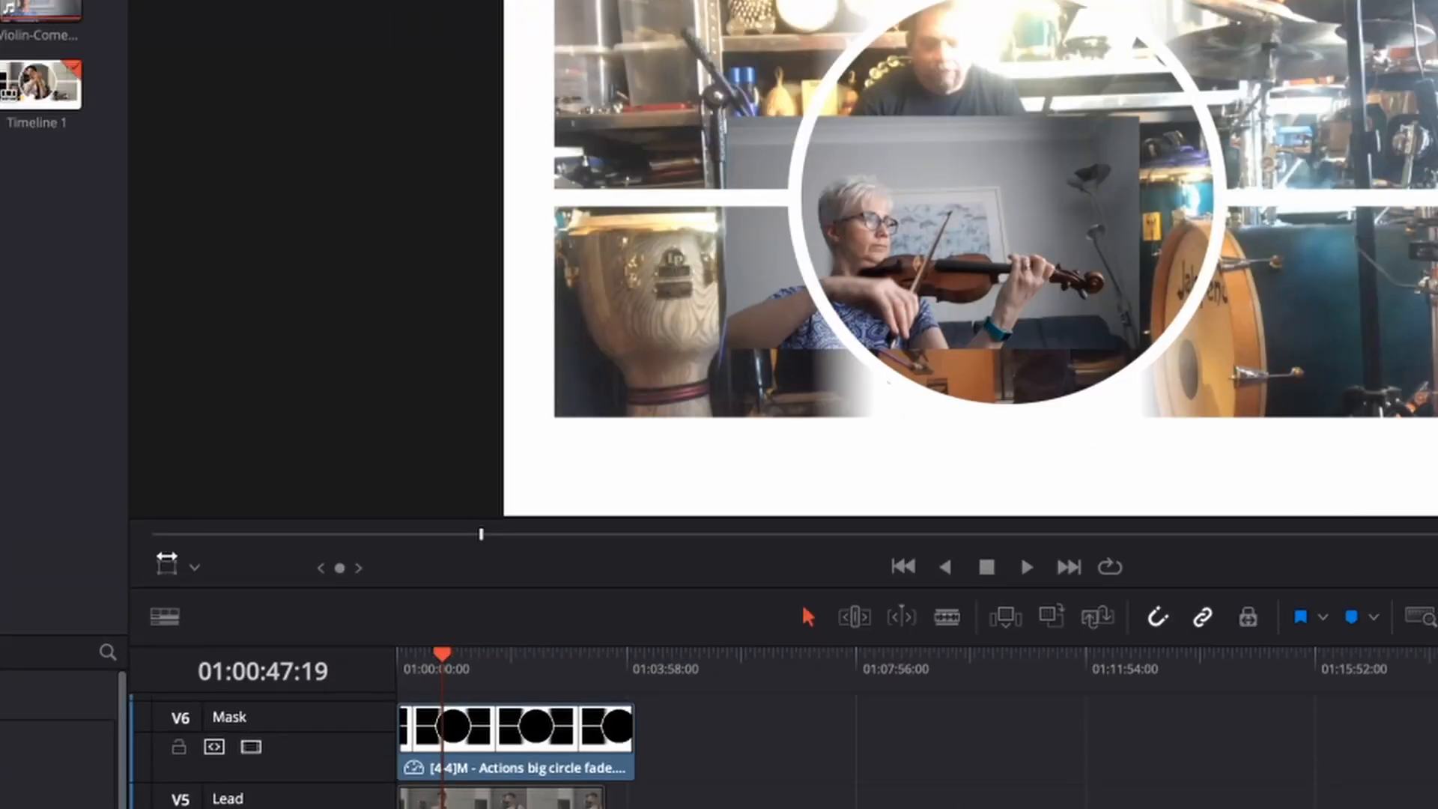
Turn on the viewer's Transform overlay to show handles around the violin clip.
{"action": "left_click", "coordinate": [197, 572]}
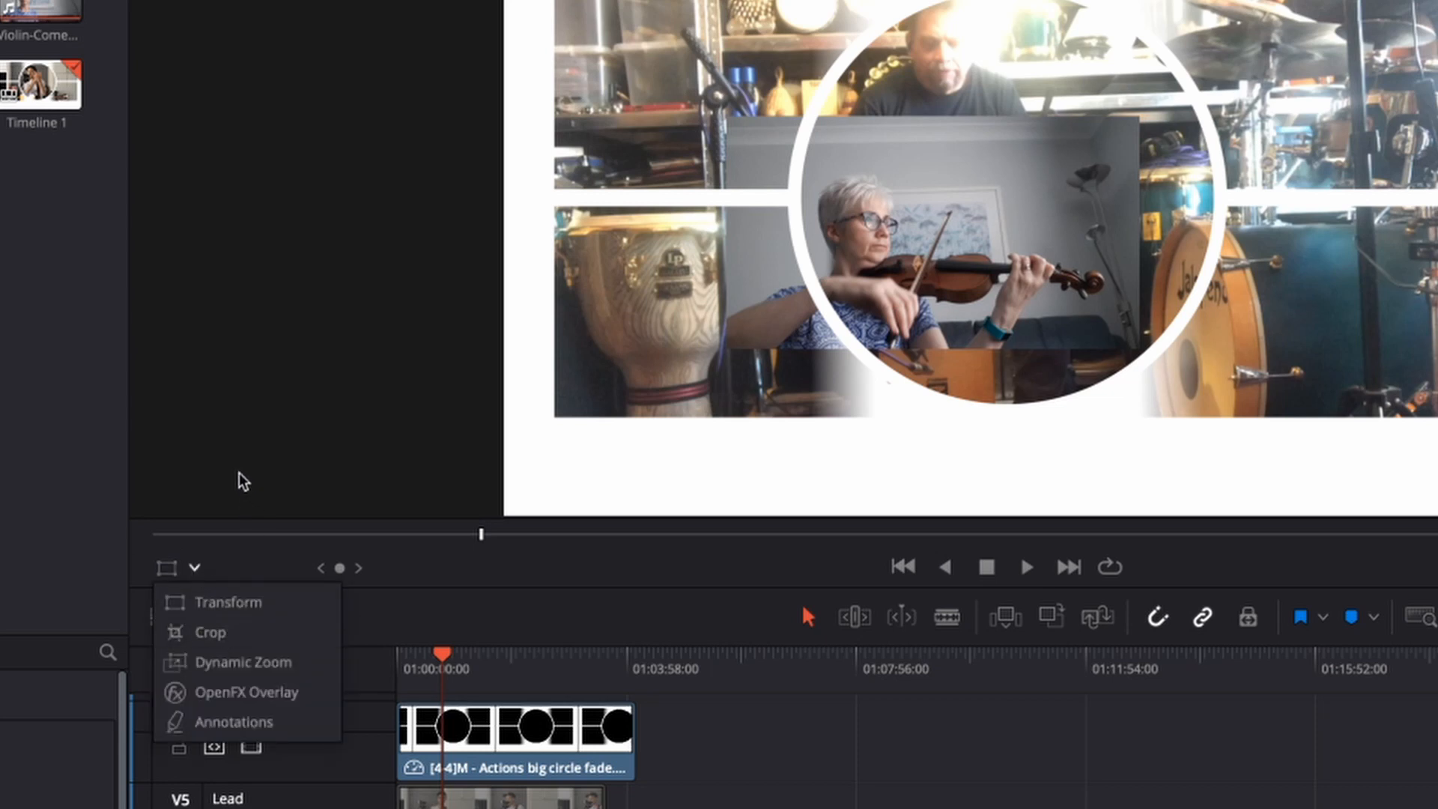
{"action": "left_click", "coordinate": [166, 568]}
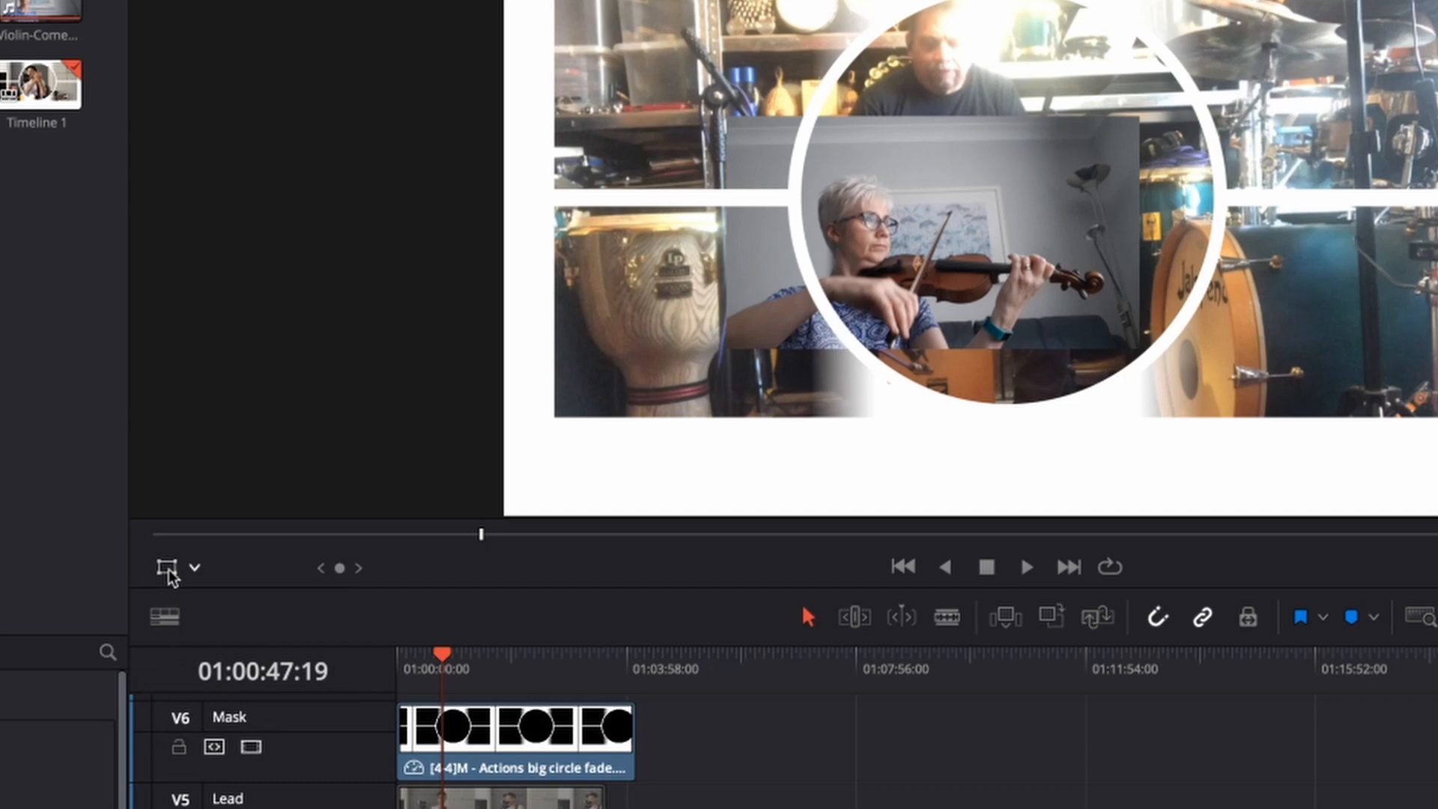
{"action": "left_click", "coordinate": [169, 570]}
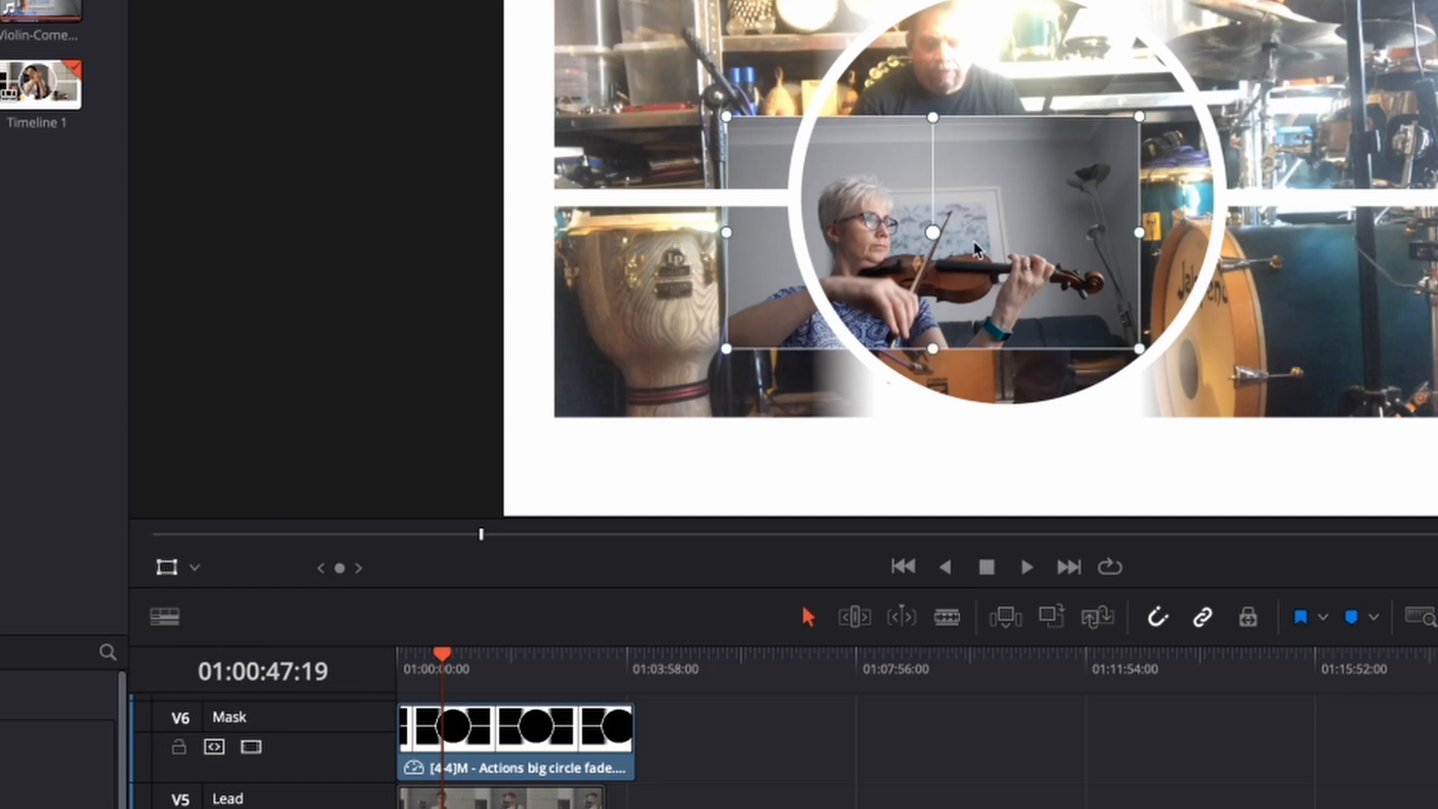
Drag the violin clip into the lower-left panel at position -600.780, -155.854.
{"action": "left_click_drag", "start_coordinate": [975, 249], "coordinate": [1346, 329]}
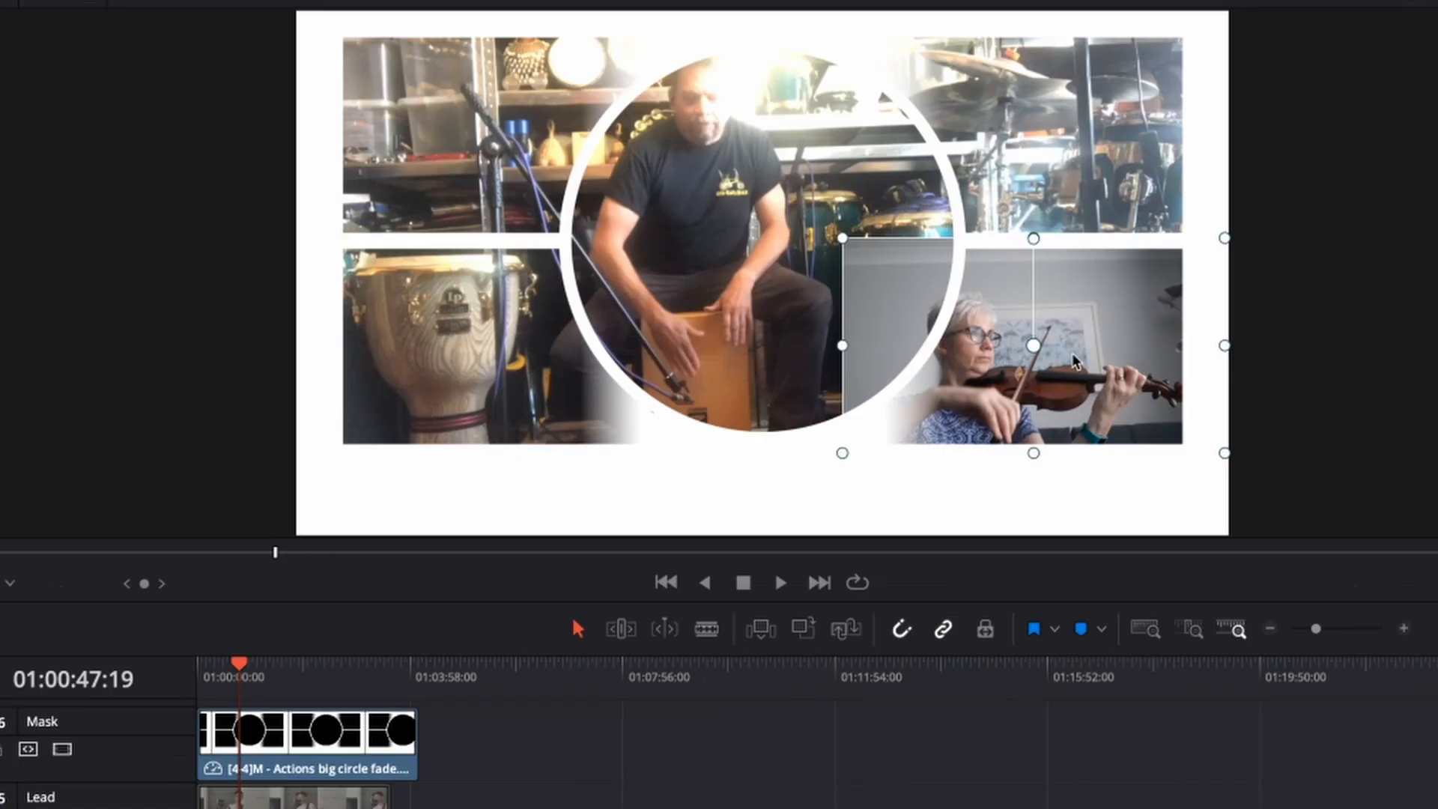
{"action": "left_click_drag", "start_coordinate": [1075, 362], "coordinate": [1057, 361]}
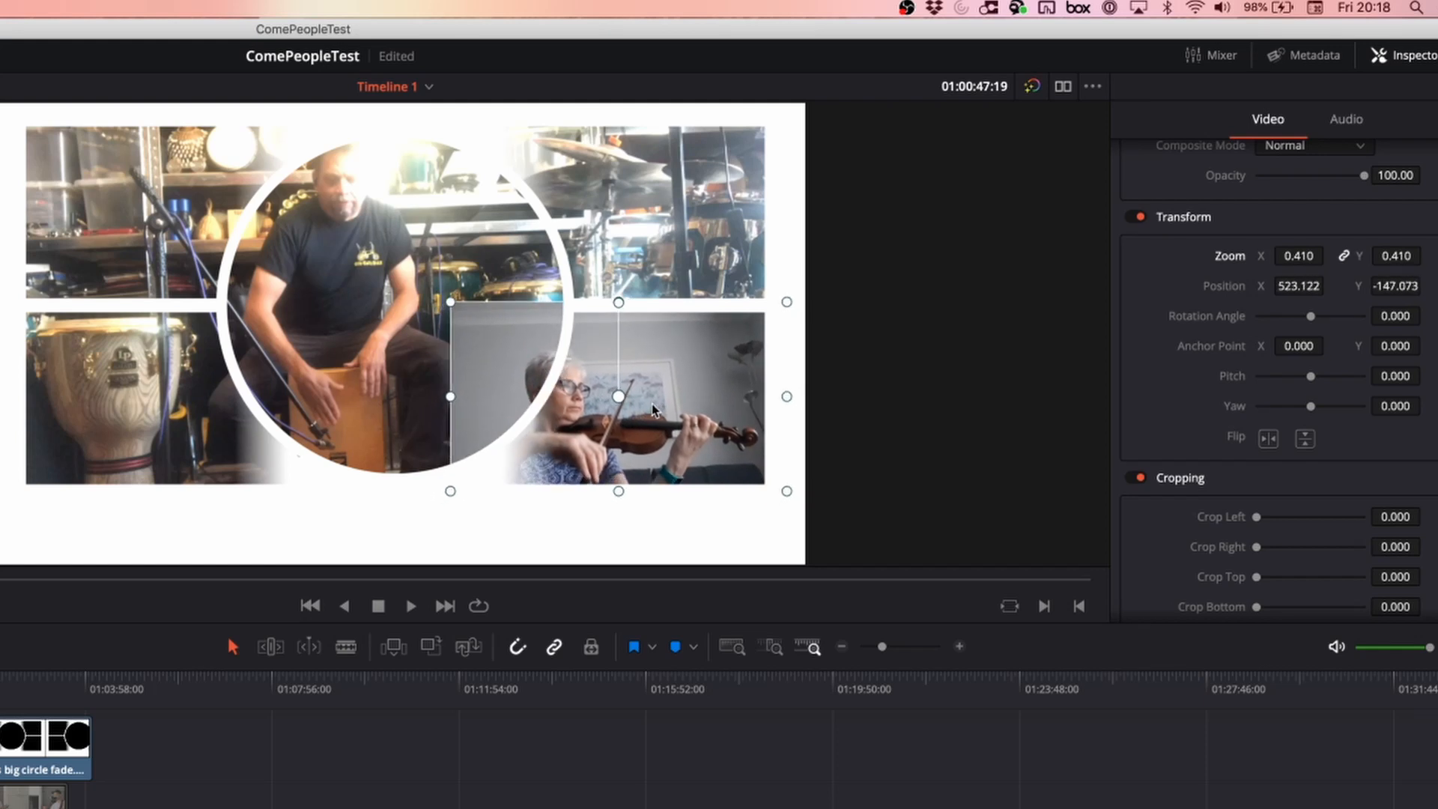
{"action": "left_click_drag", "start_coordinate": [653, 408], "coordinate": [683, 407]}
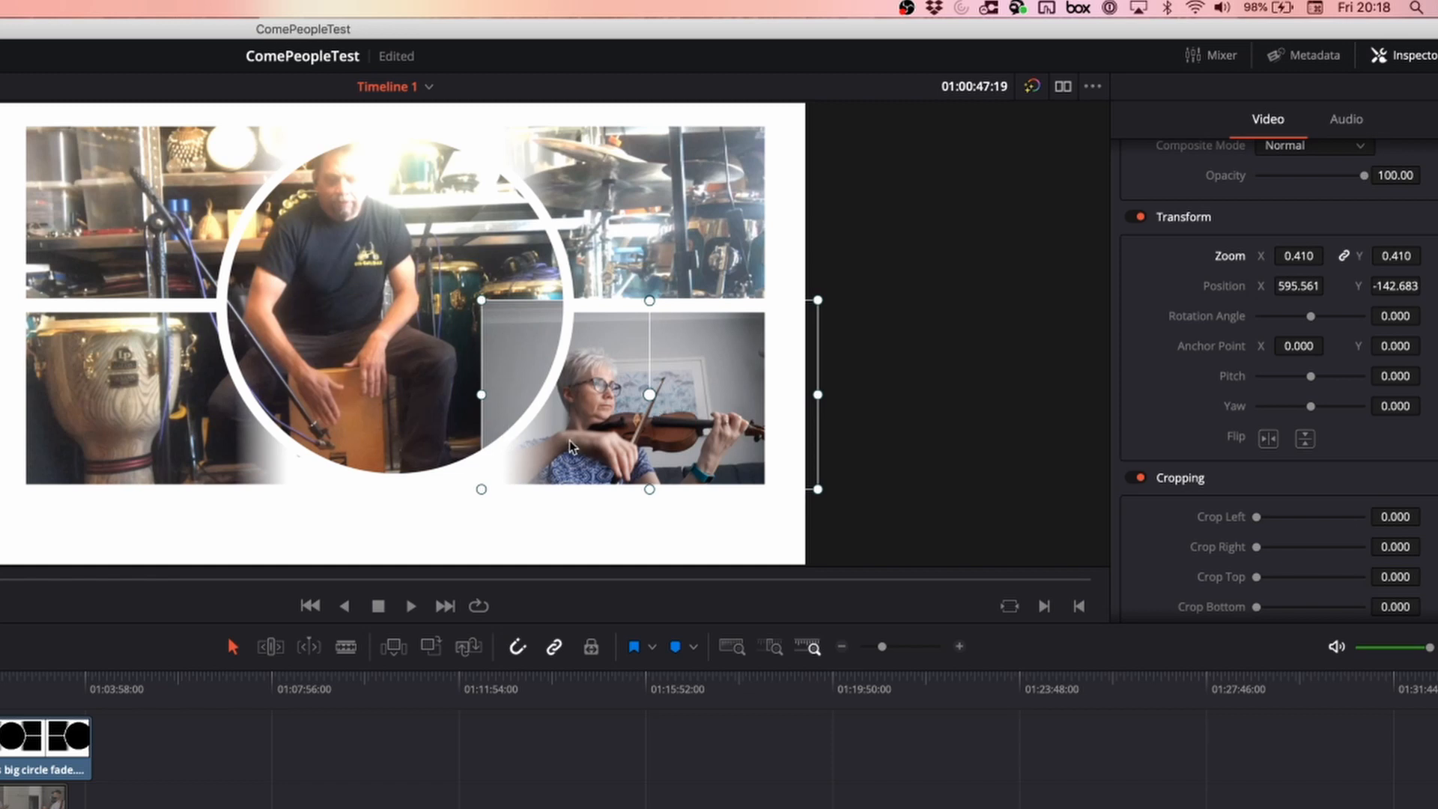
{"action": "left_click_drag", "start_coordinate": [692, 424], "coordinate": [183, 435]}
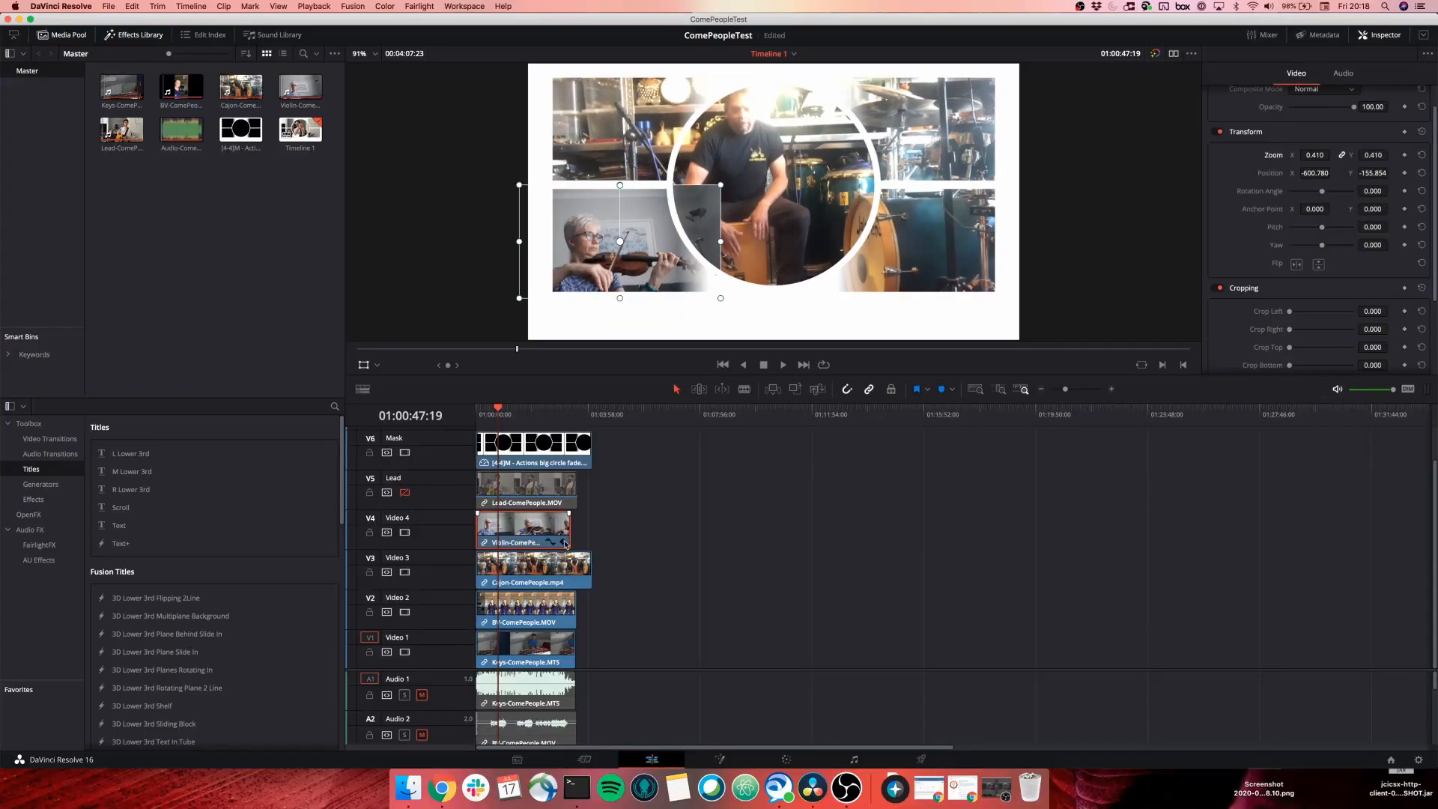
Scale the Cajon-ComePeople clip to 0.510 and fit it in the upper-left panel at -511.463, 234.878.
{"action": "left_click", "coordinate": [526, 573]}
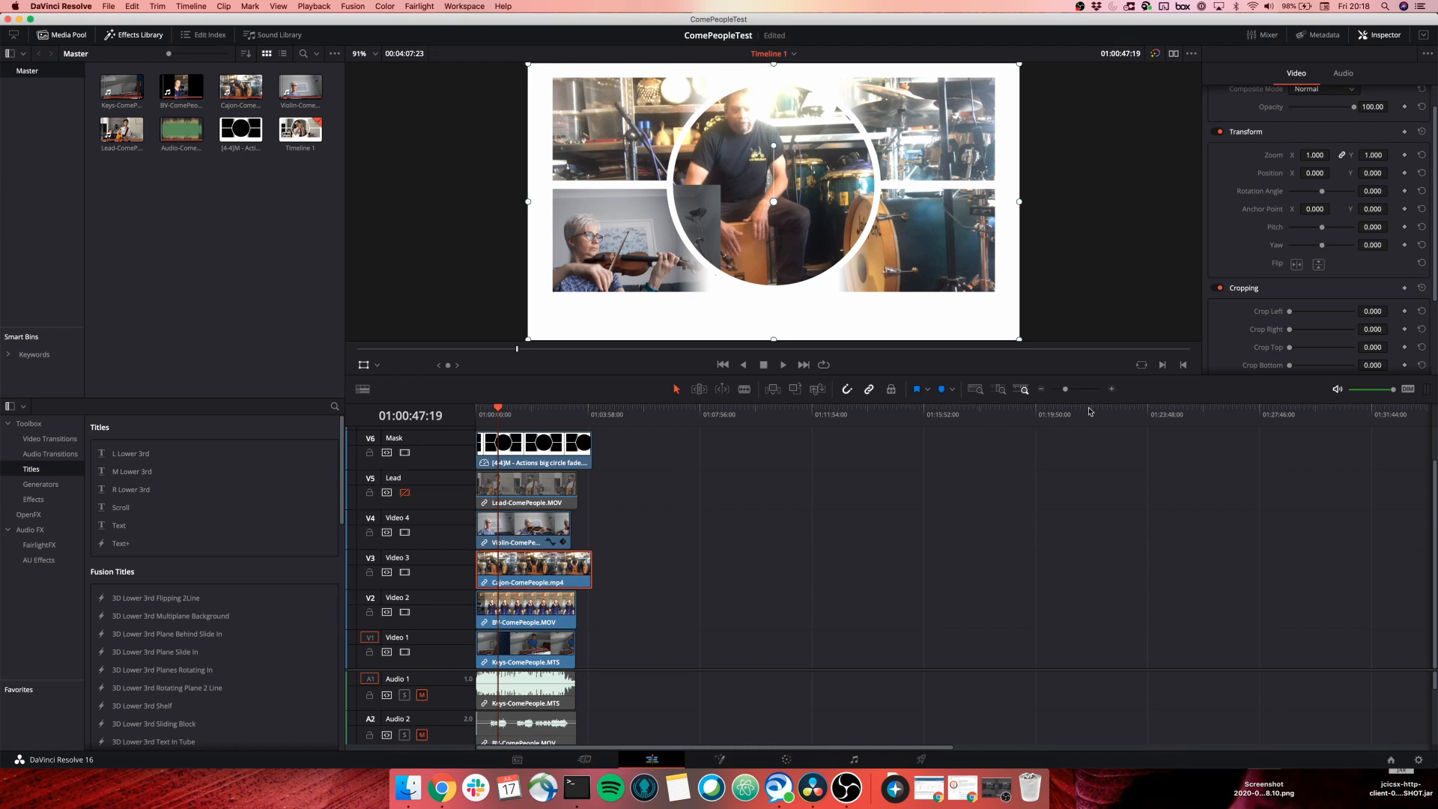
{"action": "mouse_move", "coordinate": [1317, 155]}
{"action": "left_mouse_down"}
{"action": "mouse_move", "coordinate": [1288, 155]}
{"action": "mouse_move", "coordinate": [1321, 155]}
{"action": "left_mouse_up"}
{"action": "left_click_drag", "start_coordinate": [656, 266], "coordinate": [521, 191]}
{"action": "left_click_drag", "start_coordinate": [650, 150], "coordinate": [660, 136]}
{"action": "left_click_drag", "start_coordinate": [716, 179], "coordinate": [740, 215]}
{"action": "left_click_drag", "start_coordinate": [648, 138], "coordinate": [650, 147]}
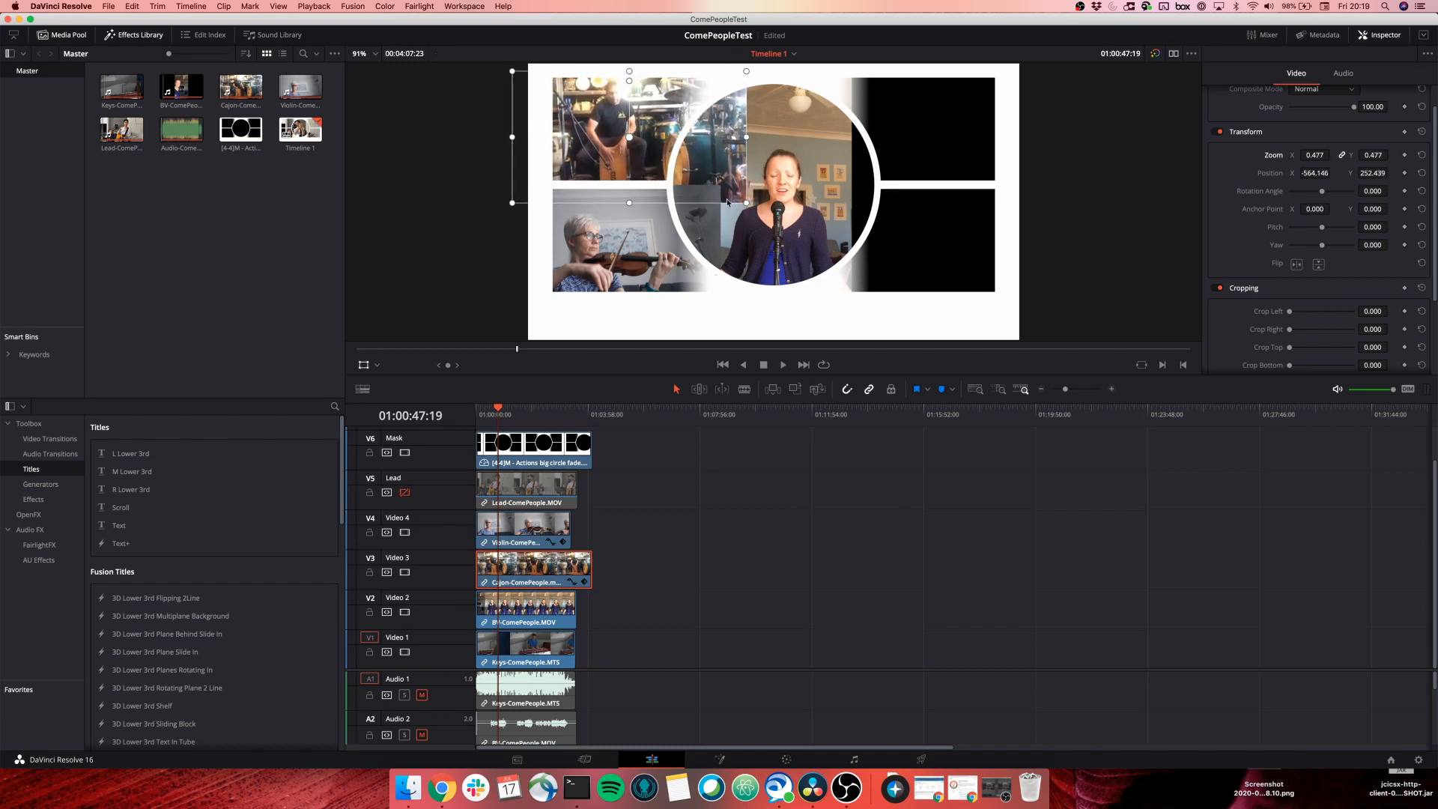
{"action": "left_click_drag", "start_coordinate": [749, 206], "coordinate": [758, 212]}
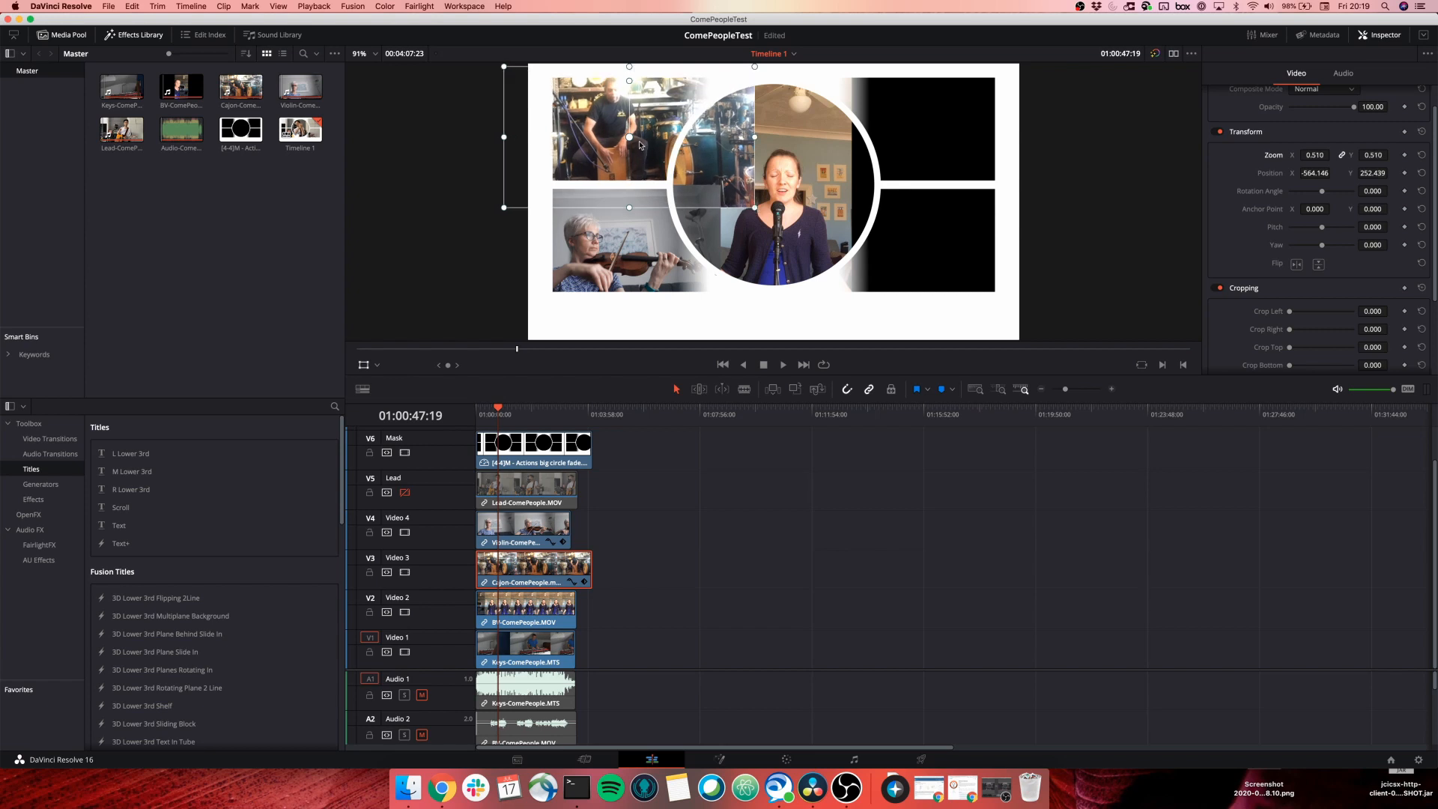
{"action": "left_click_drag", "start_coordinate": [641, 145], "coordinate": [653, 147]}
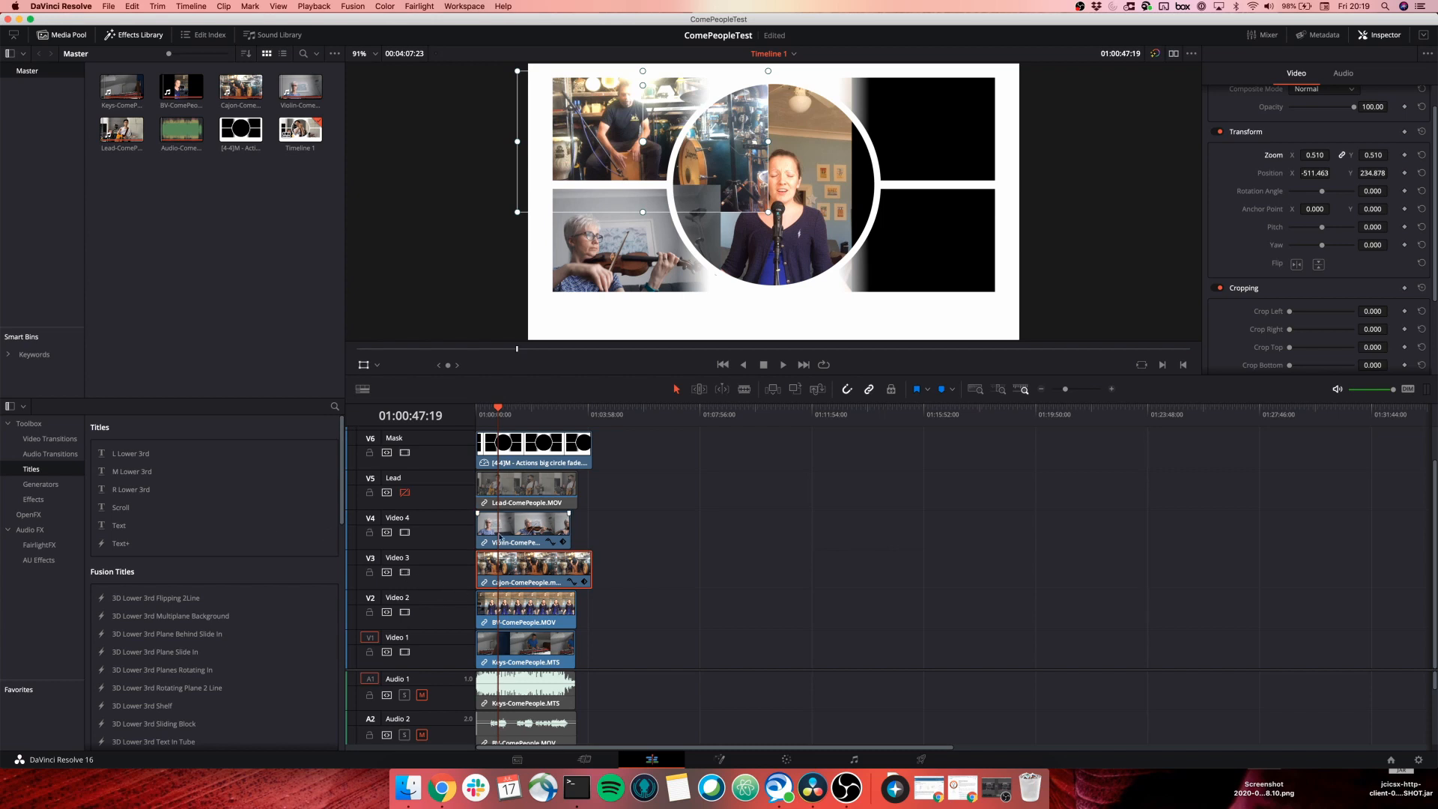
{"action": "left_click", "coordinate": [516, 616]}
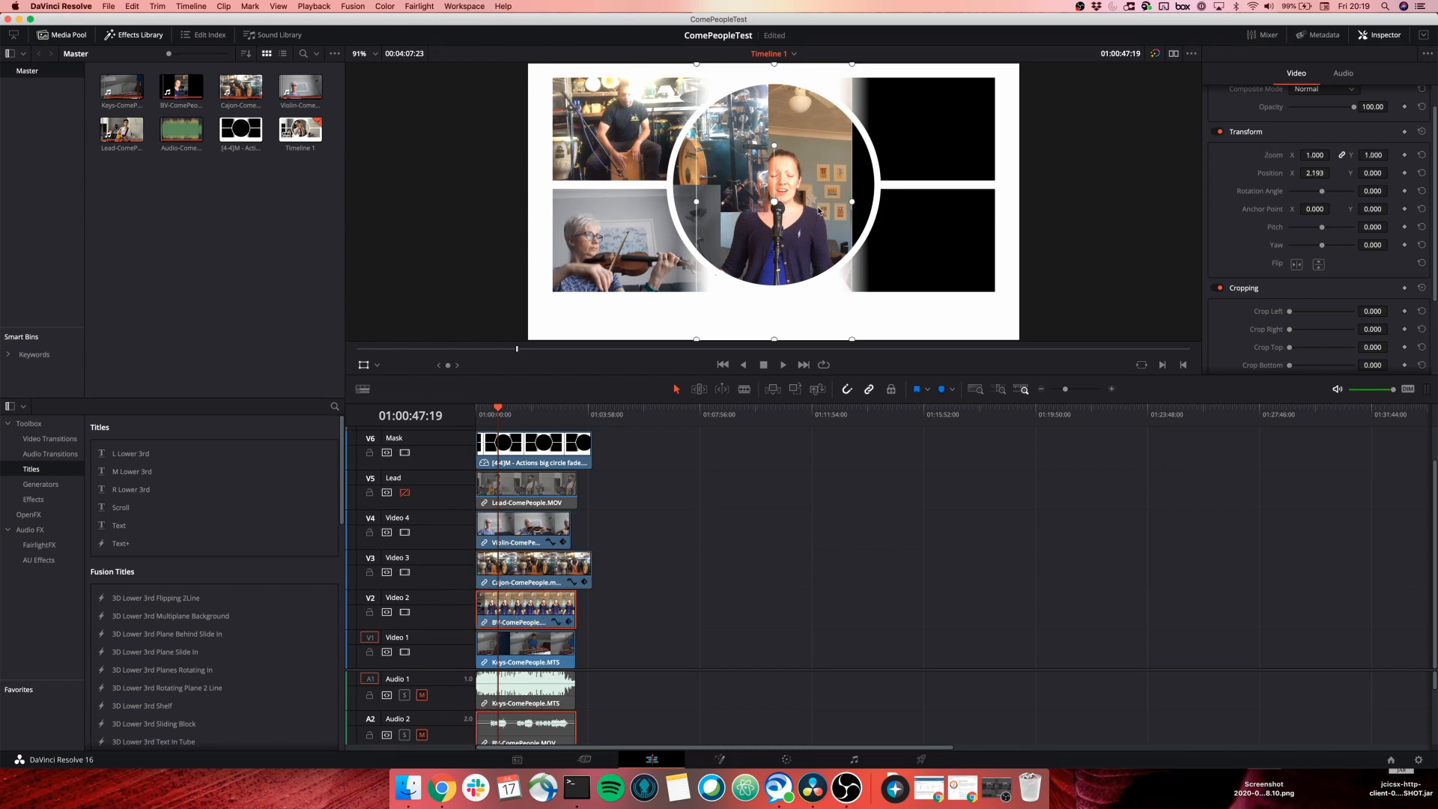
Move the BV clip toward the lower right and enlarge it to 1.24 zoom.
{"action": "left_click_drag", "start_coordinate": [780, 223], "coordinate": [927, 260]}
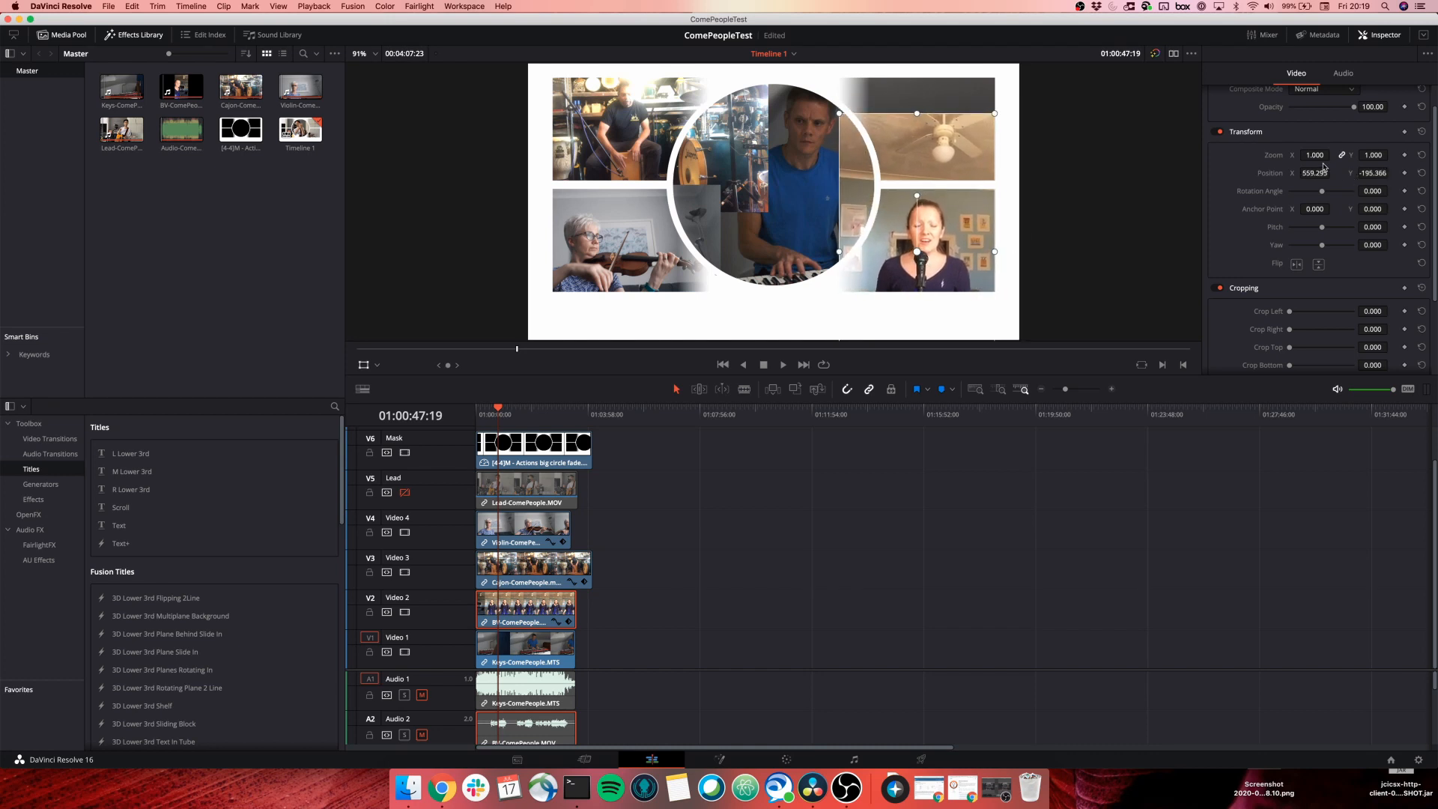
{"action": "left_click_drag", "start_coordinate": [1316, 155], "coordinate": [1333, 155]}
{"action": "left_click_drag", "start_coordinate": [967, 232], "coordinate": [967, 243]}
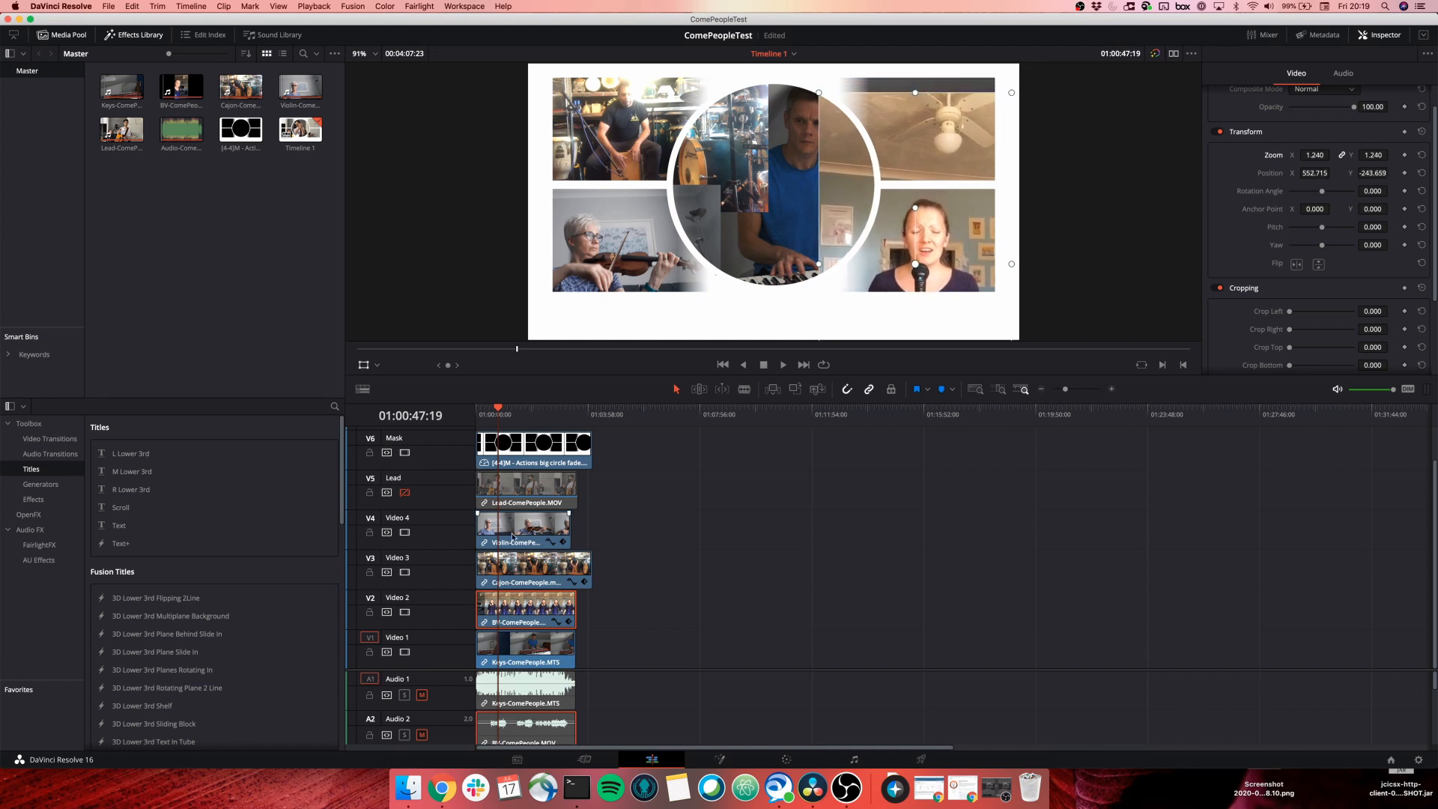
Shrink the Keys clip to 0.64 zoom up-right, and crop the BV clip's top to 291.100.
{"action": "left_click", "coordinate": [530, 650]}
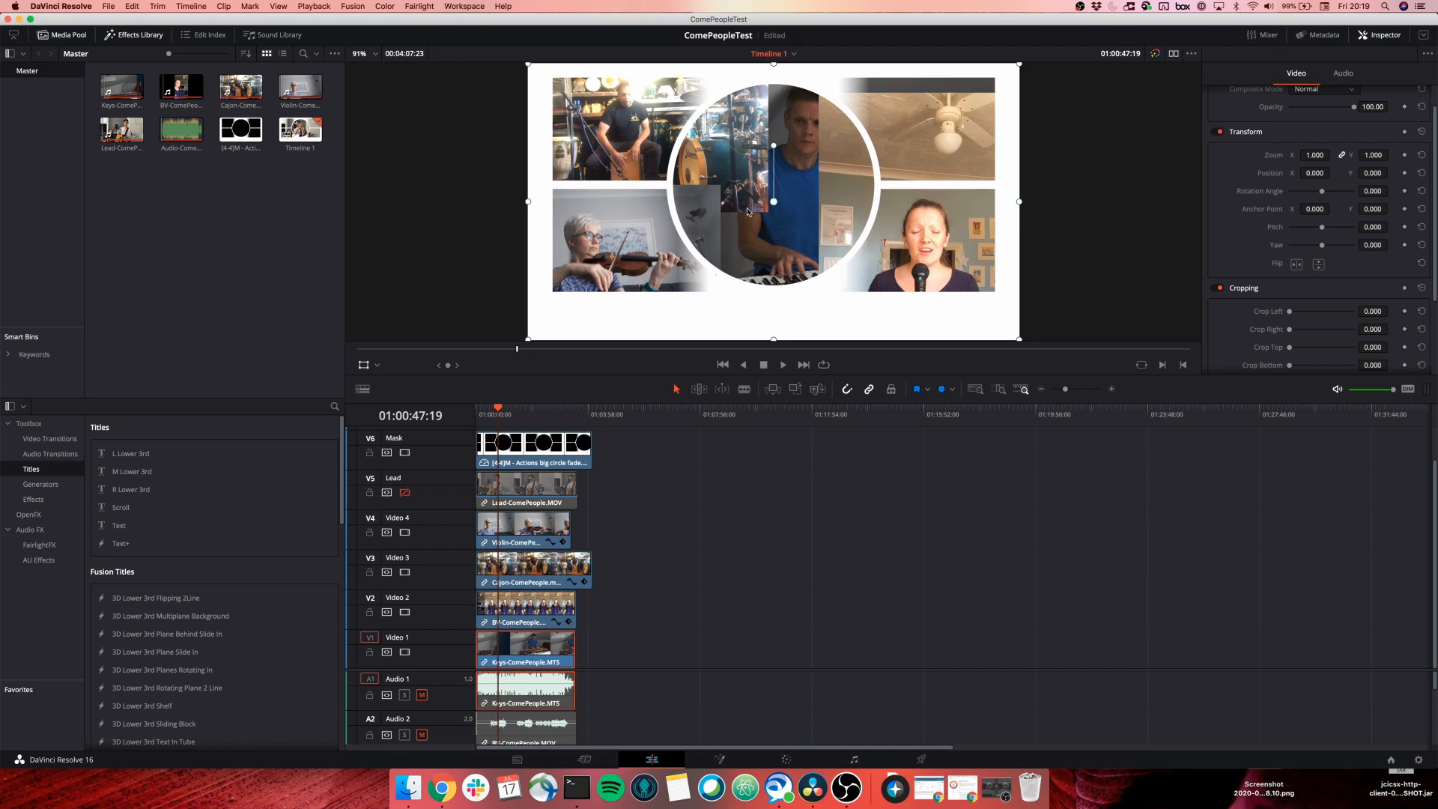
{"action": "left_click_drag", "start_coordinate": [785, 212], "coordinate": [902, 182]}
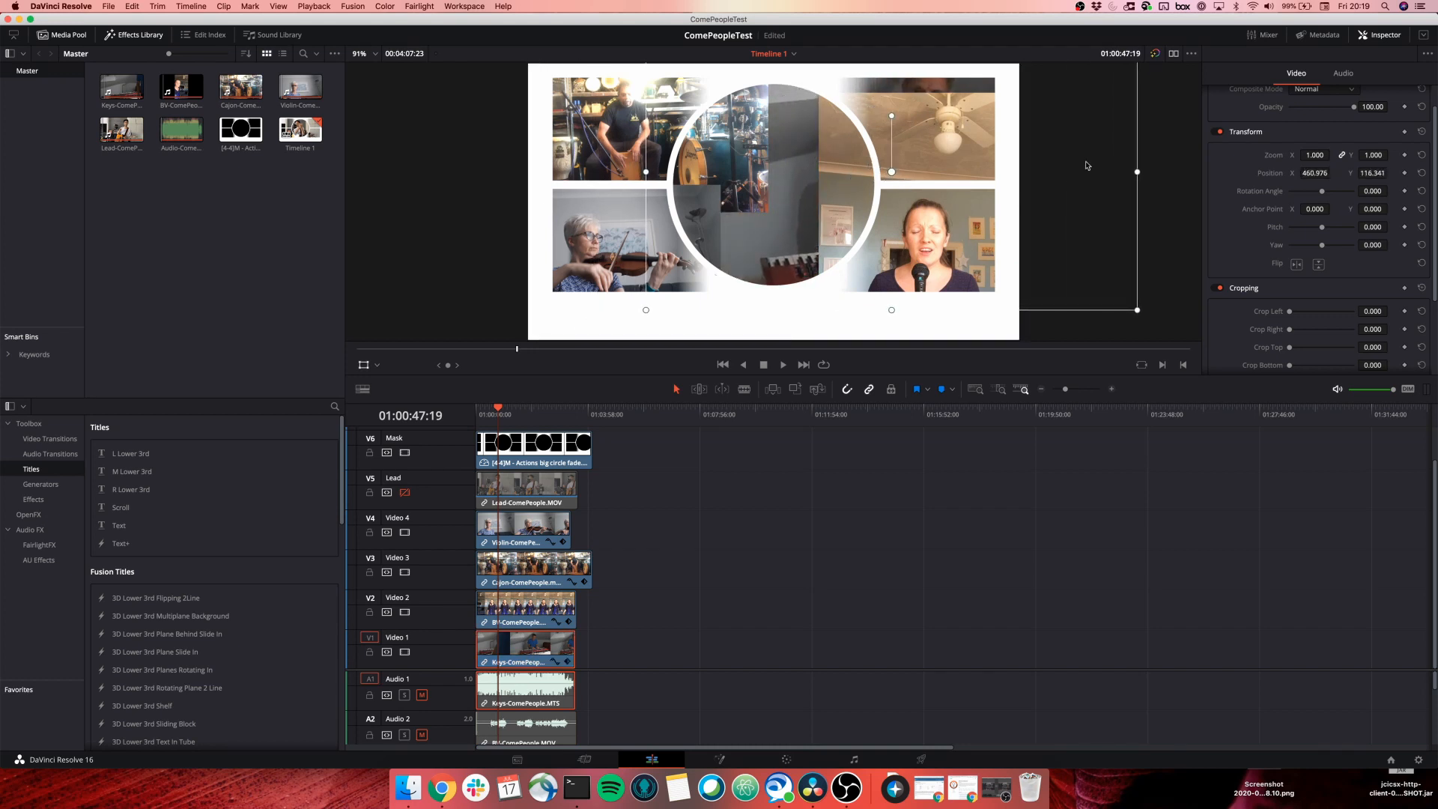
{"action": "mouse_move", "coordinate": [1316, 155]}
{"action": "left_mouse_down"}
{"action": "mouse_move", "coordinate": [1300, 157]}
{"action": "mouse_move", "coordinate": [1319, 160]}
{"action": "left_mouse_up"}
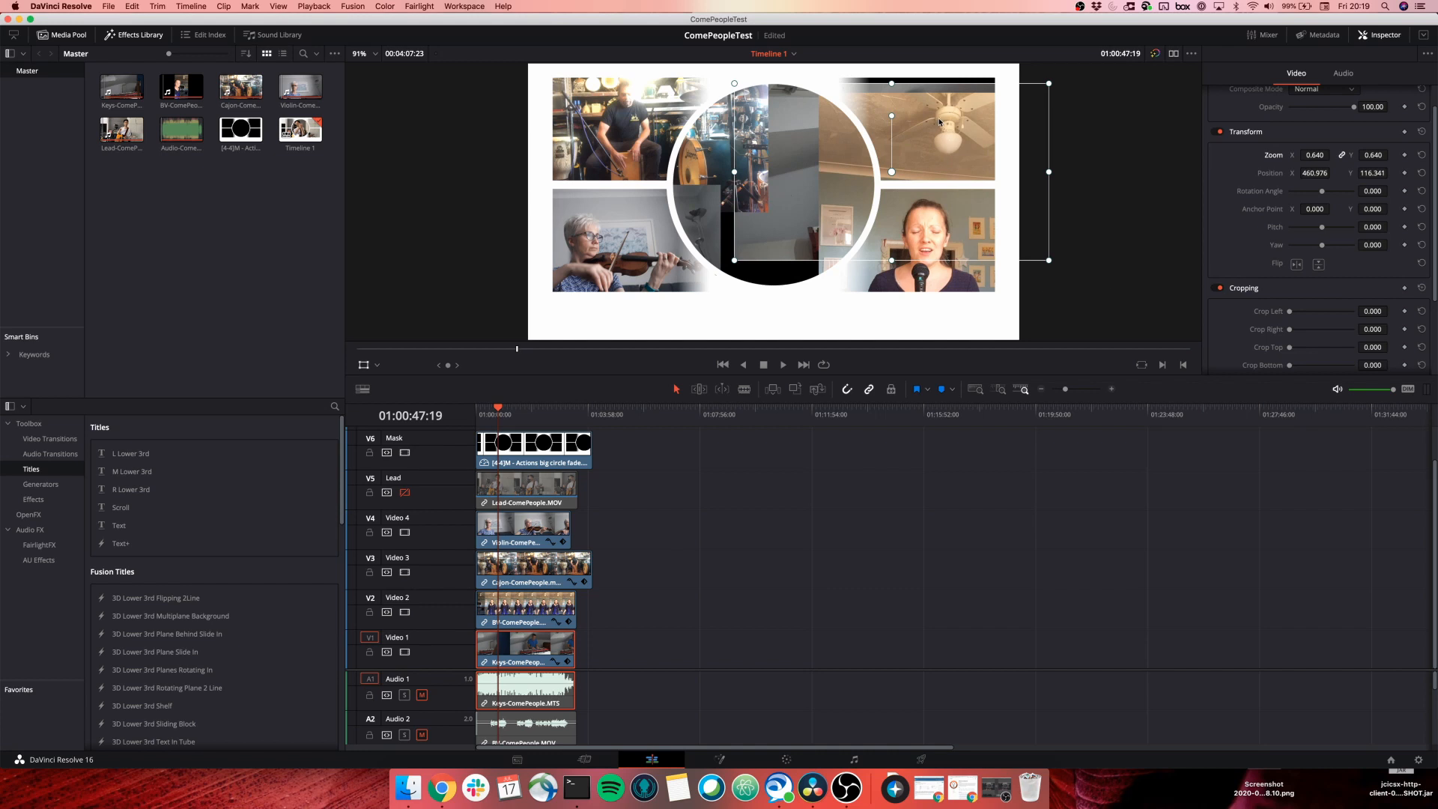
{"action": "left_click", "coordinate": [529, 611]}
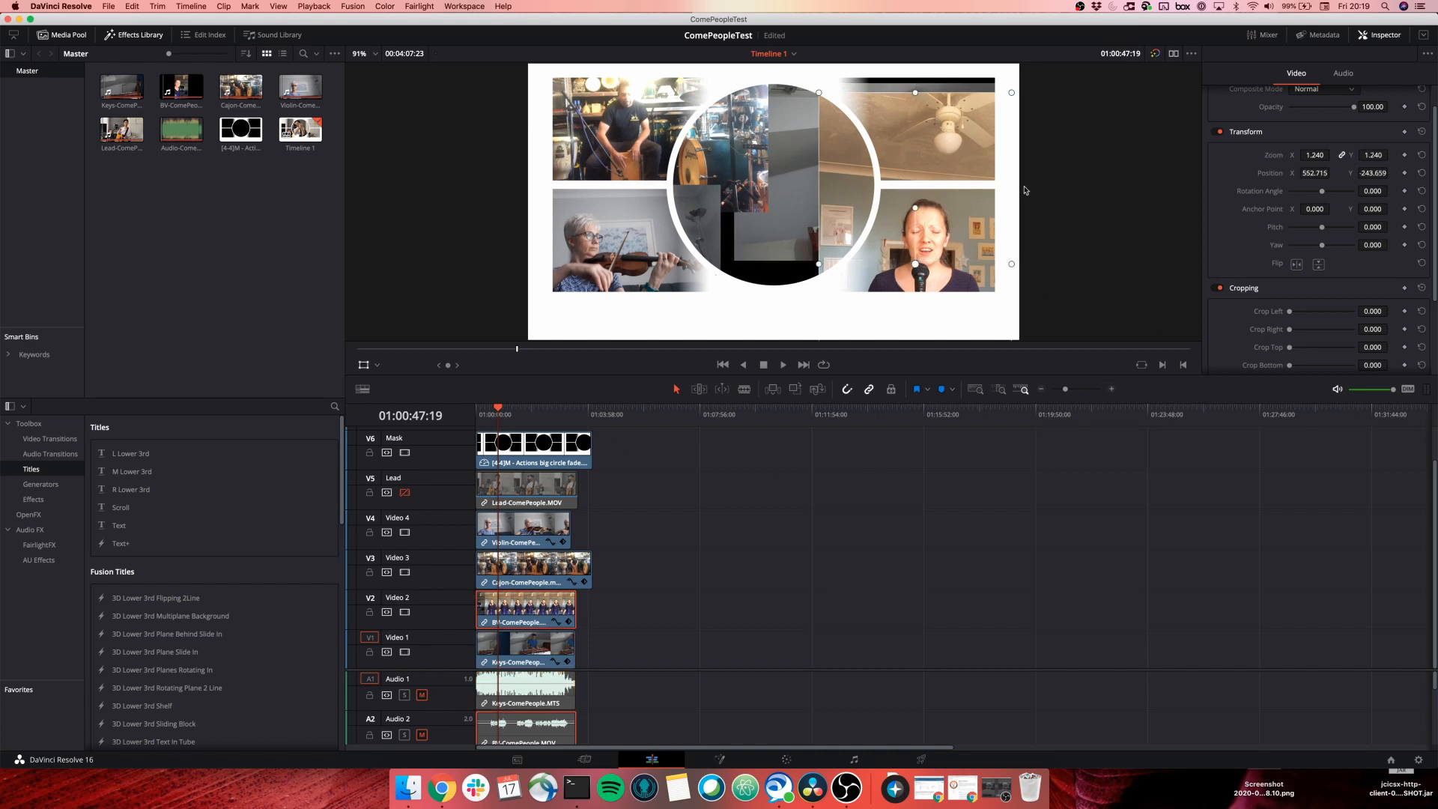
{"action": "left_click_drag", "start_coordinate": [1289, 347], "coordinate": [1308, 354]}
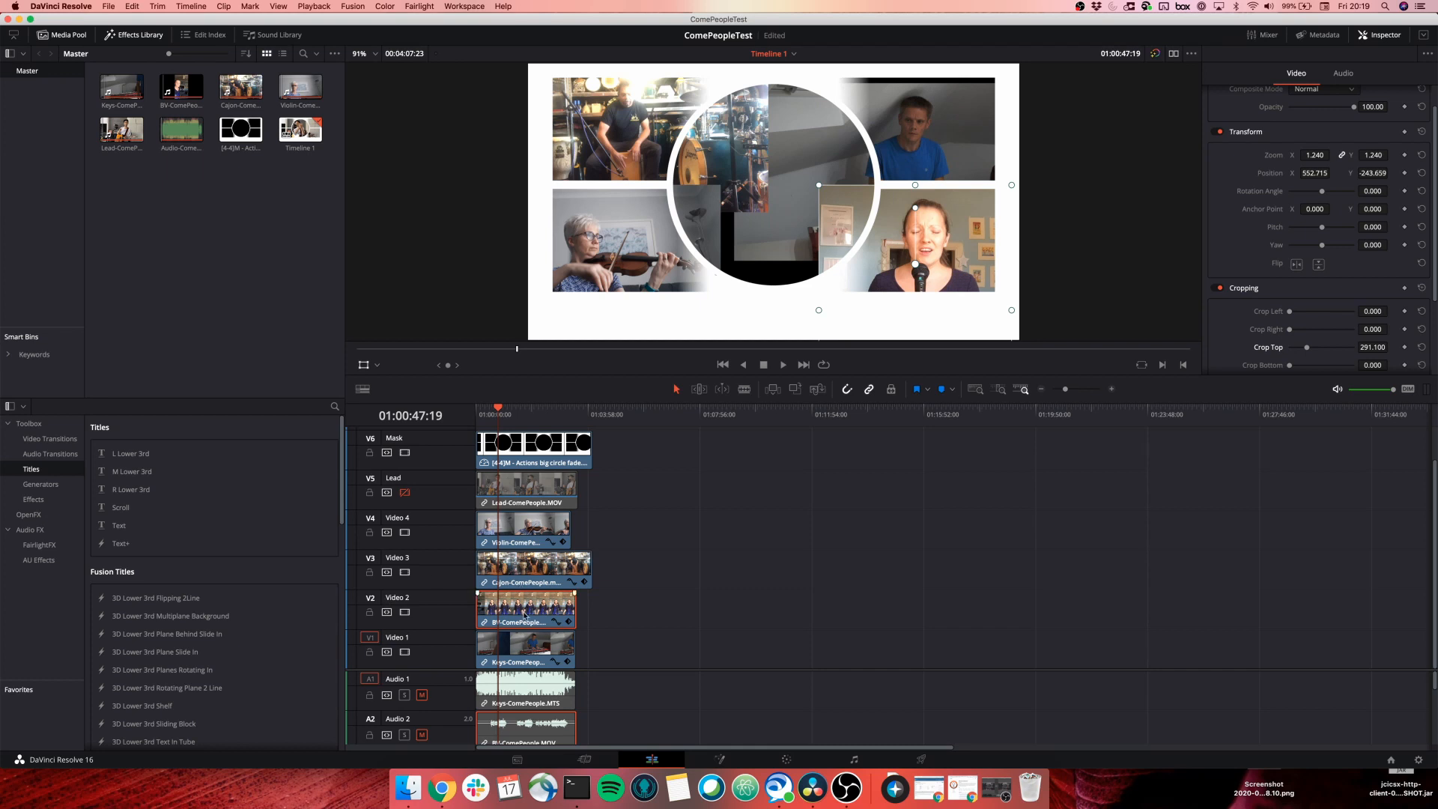
Shrink the Keys clip to 0.47 zoom and move it up into the top panels.
{"action": "left_click", "coordinate": [519, 654]}
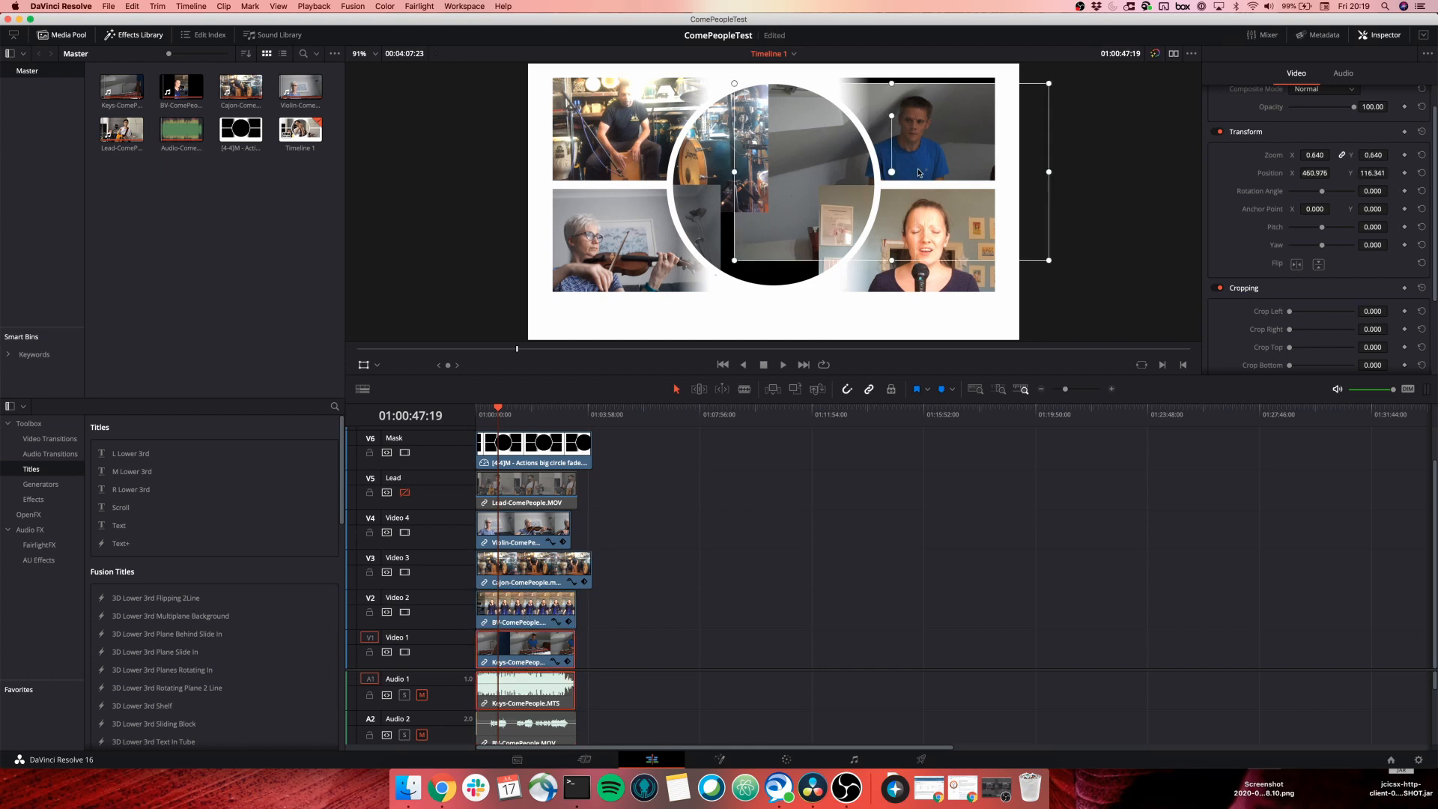
{"action": "left_click_drag", "start_coordinate": [920, 173], "coordinate": [925, 146]}
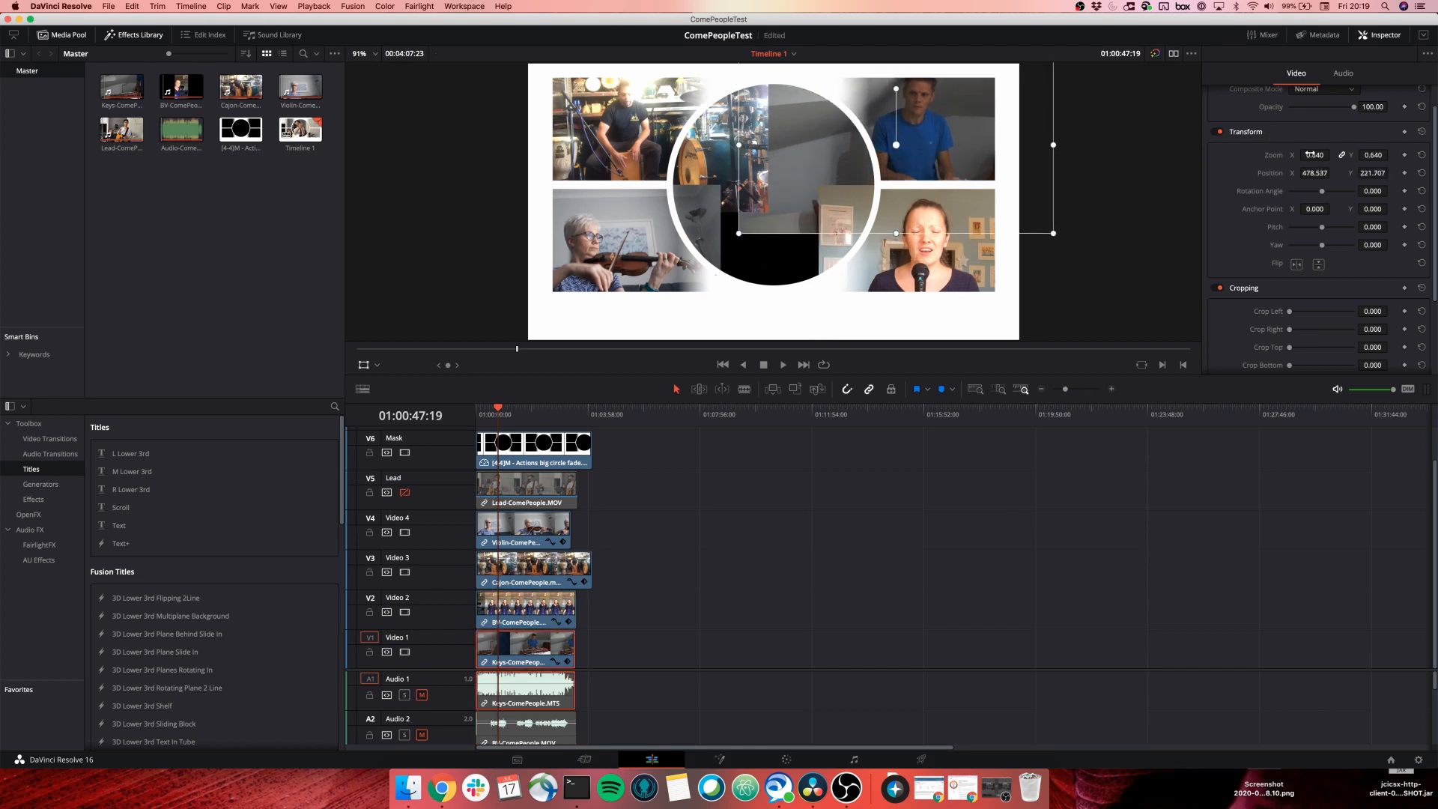
{"action": "left_click_drag", "start_coordinate": [1311, 154], "coordinate": [1333, 155]}
{"action": "left_click_drag", "start_coordinate": [931, 145], "coordinate": [935, 135]}
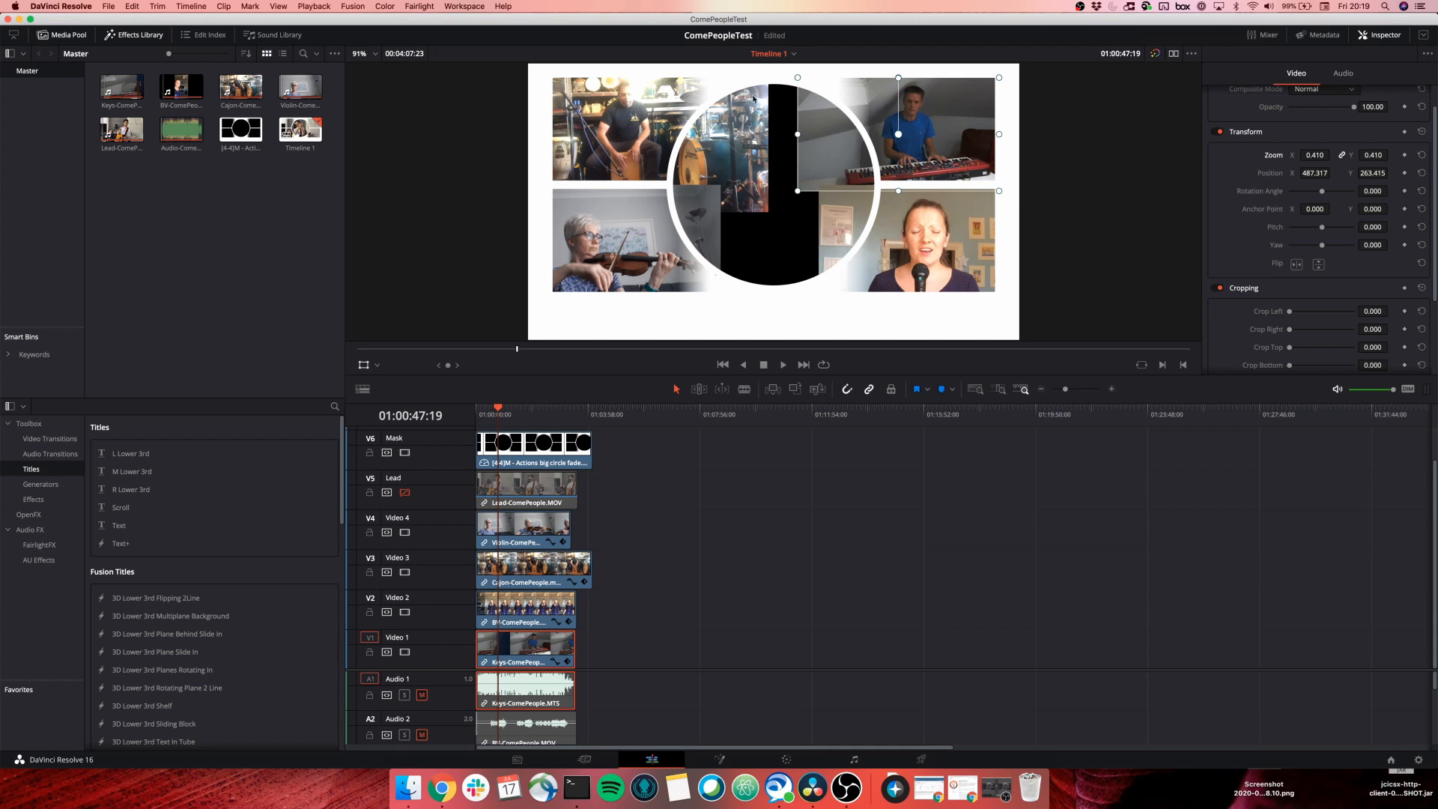
{"action": "mouse_move", "coordinate": [920, 130]}
{"action": "left_mouse_down"}
{"action": "mouse_move", "coordinate": [674, 126]}
{"action": "mouse_move", "coordinate": [922, 137]}
{"action": "left_mouse_up"}
Crop the bottom off the Cajon clip, then fix Keys at 0.450 zoom, position -662.927, 252.439.
{"action": "left_click", "coordinate": [505, 570]}
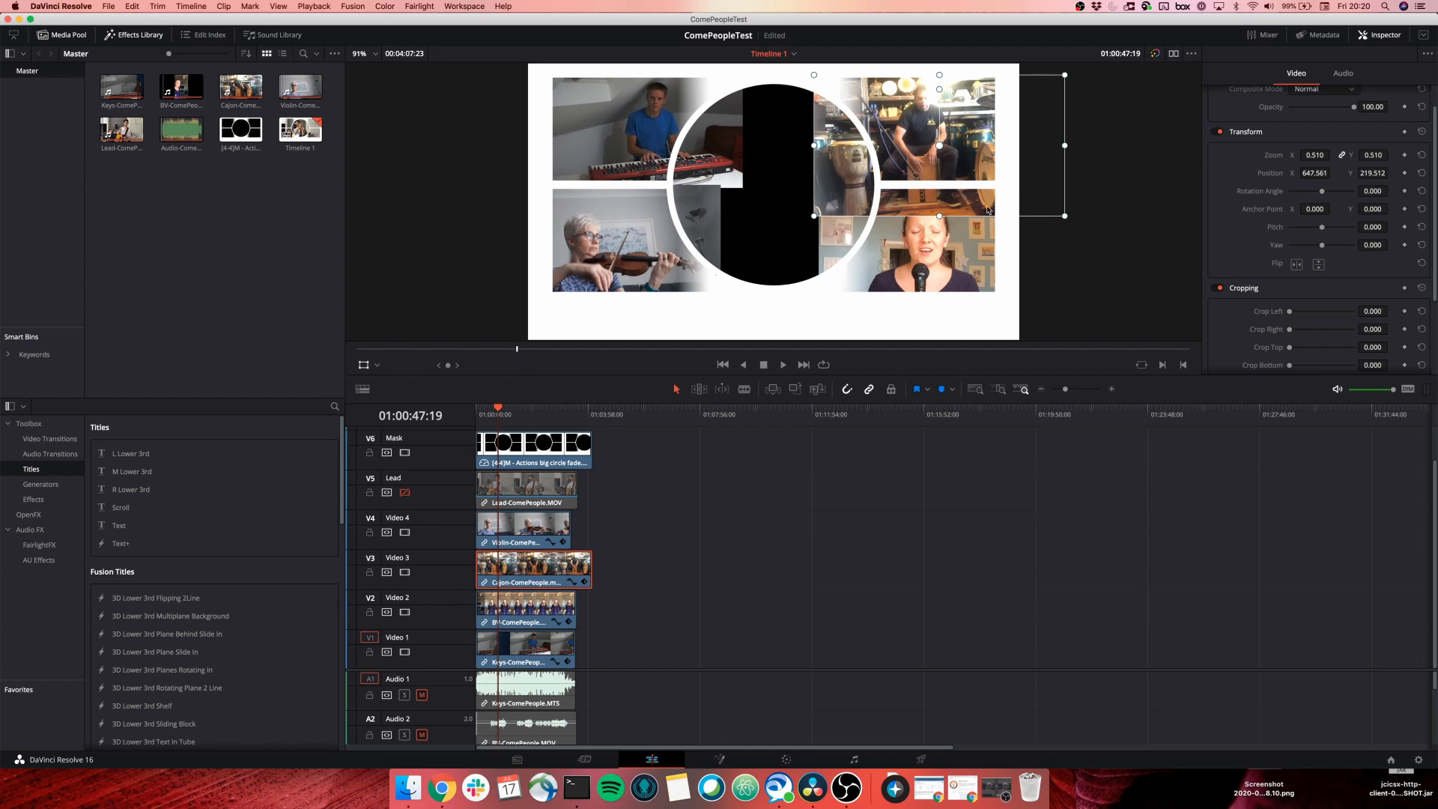
{"action": "left_click_drag", "start_coordinate": [1292, 371], "coordinate": [1304, 371]}
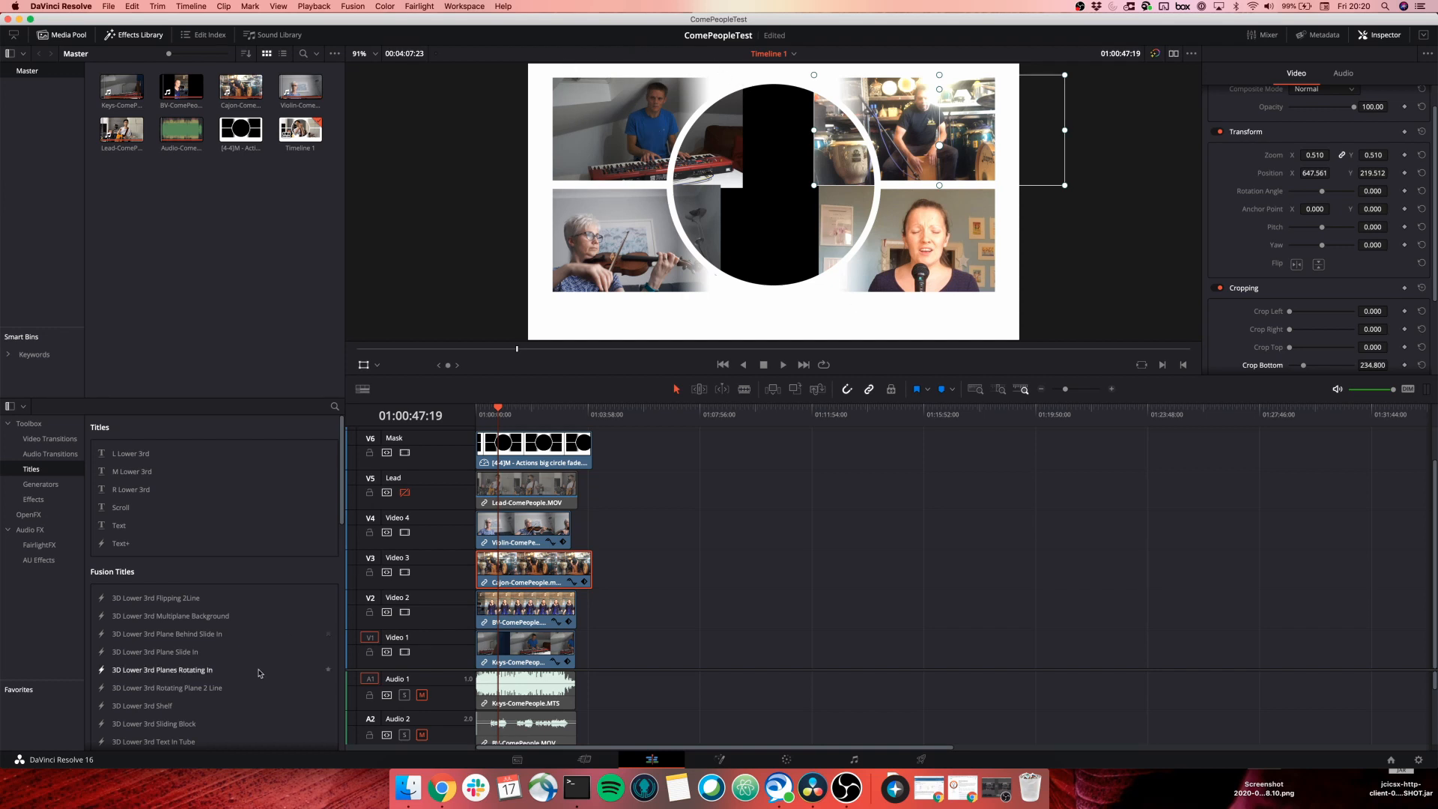
{"action": "left_click", "coordinate": [508, 645]}
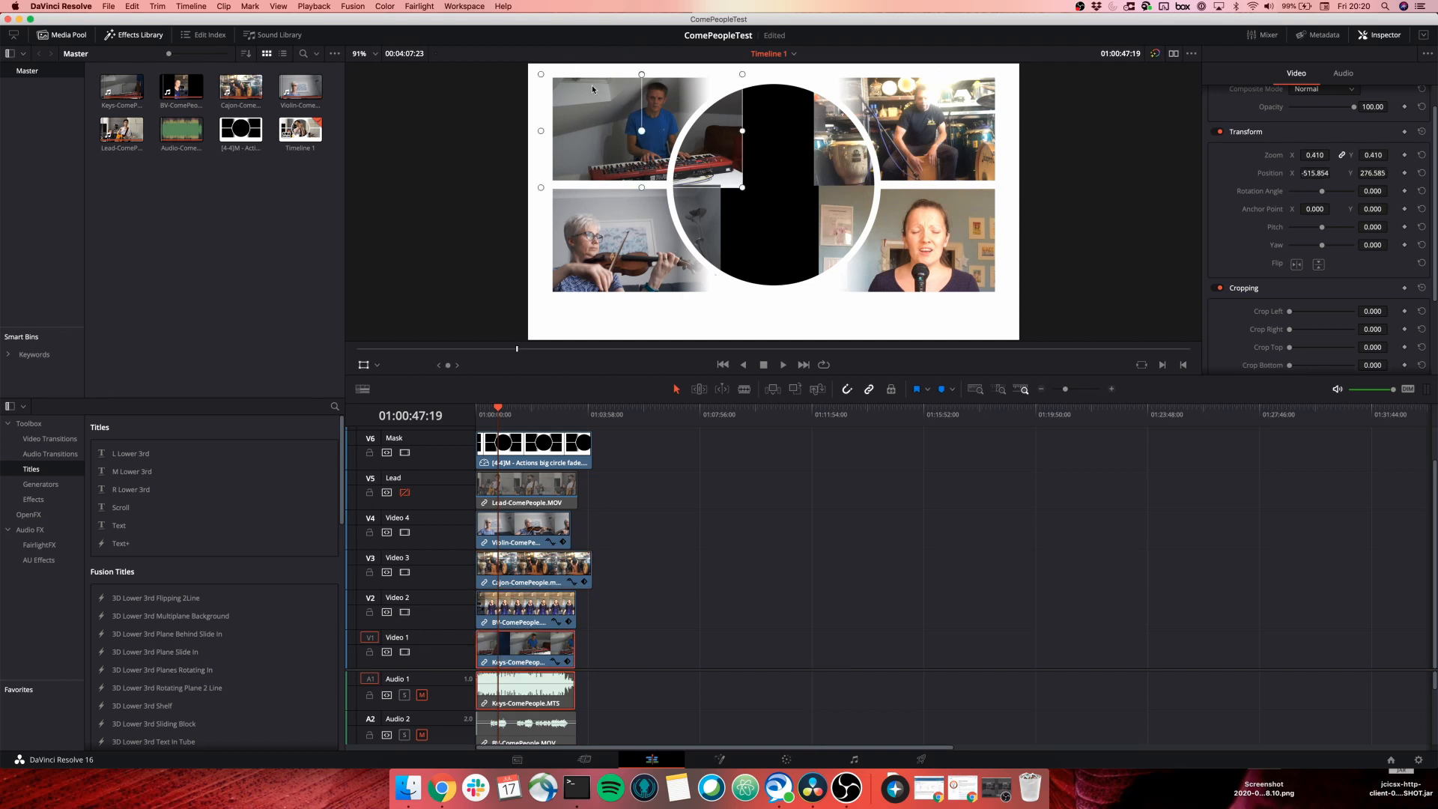
{"action": "left_click_drag", "start_coordinate": [616, 128], "coordinate": [579, 125]}
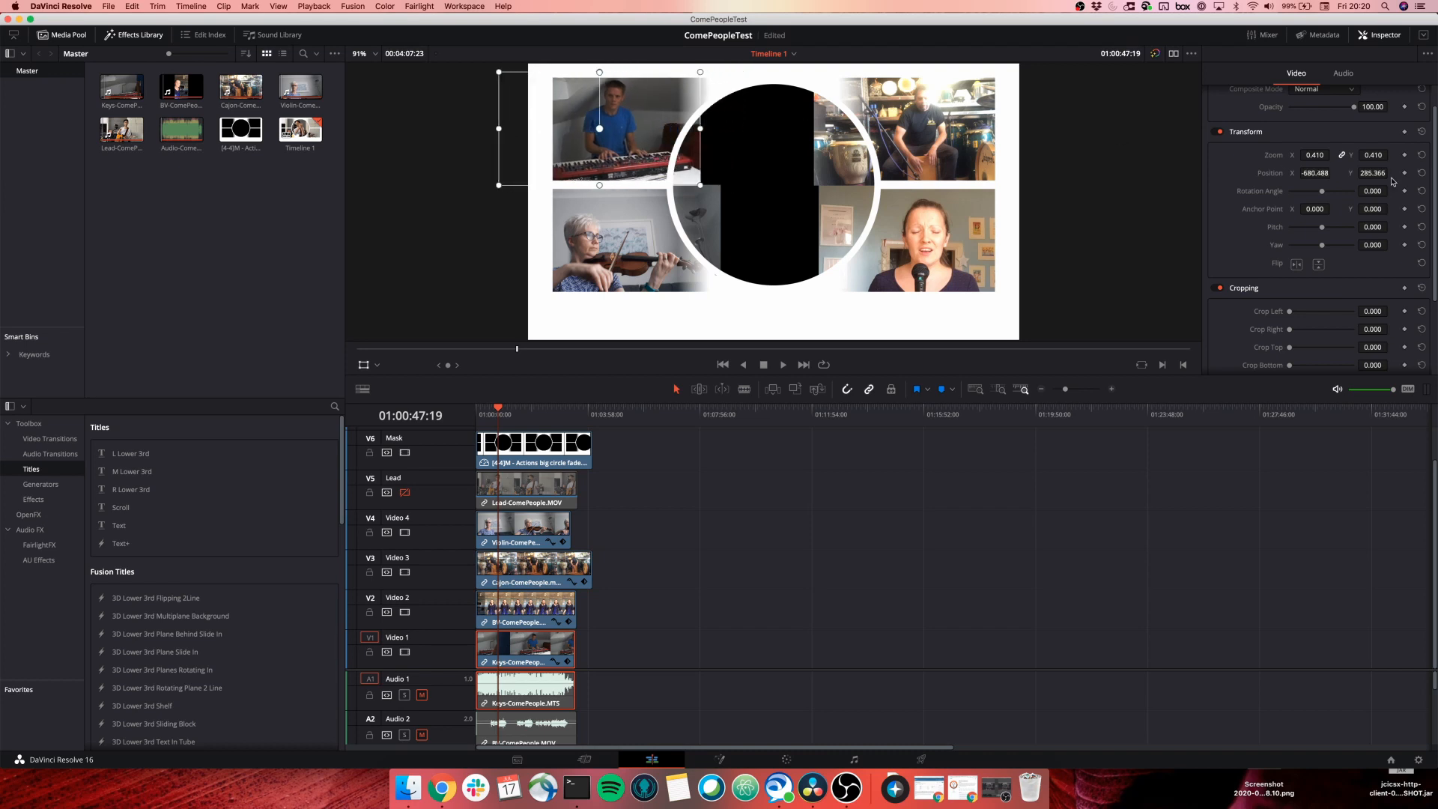
{"action": "left_click_drag", "start_coordinate": [1309, 155], "coordinate": [1309, 155]}
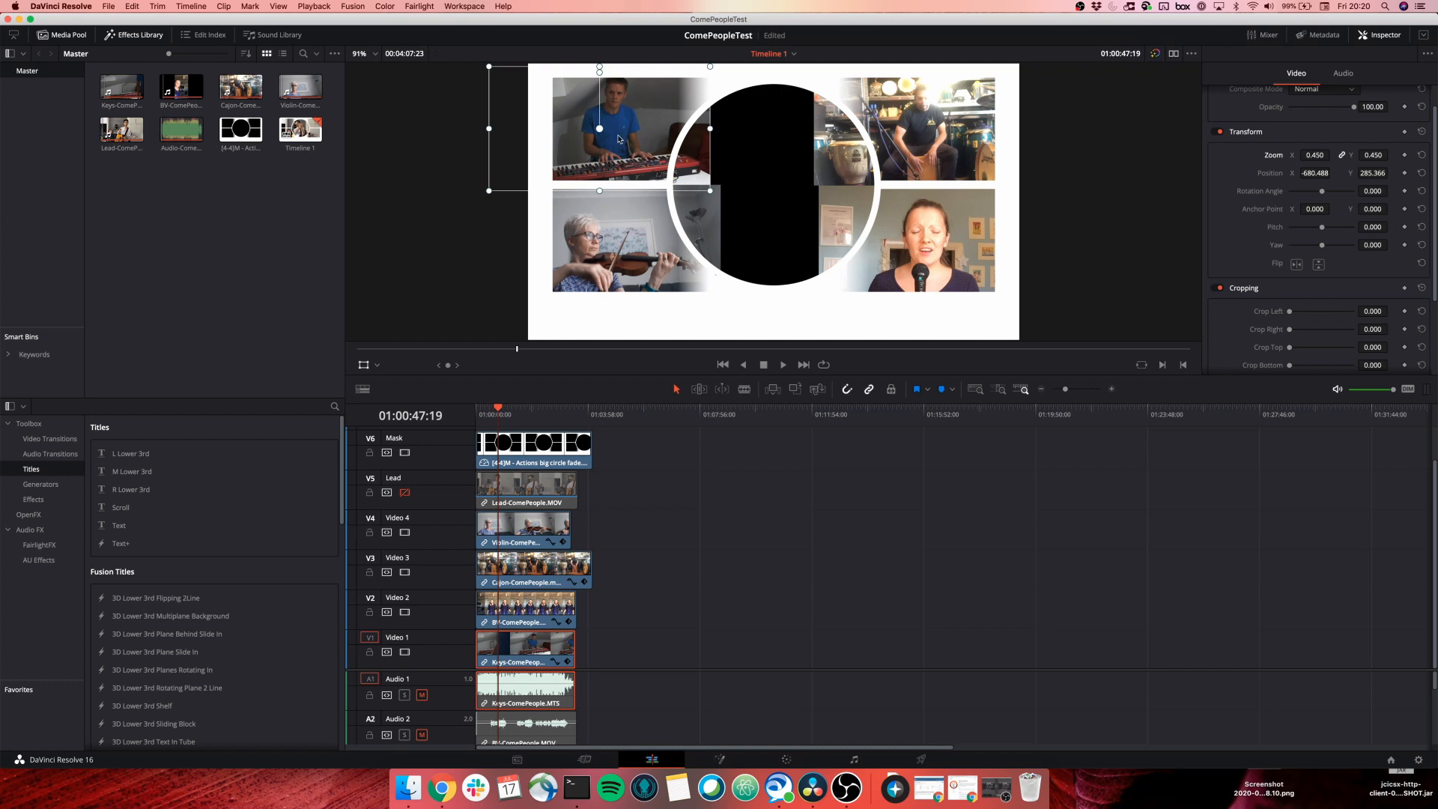
{"action": "left_click_drag", "start_coordinate": [619, 137], "coordinate": [646, 144]}
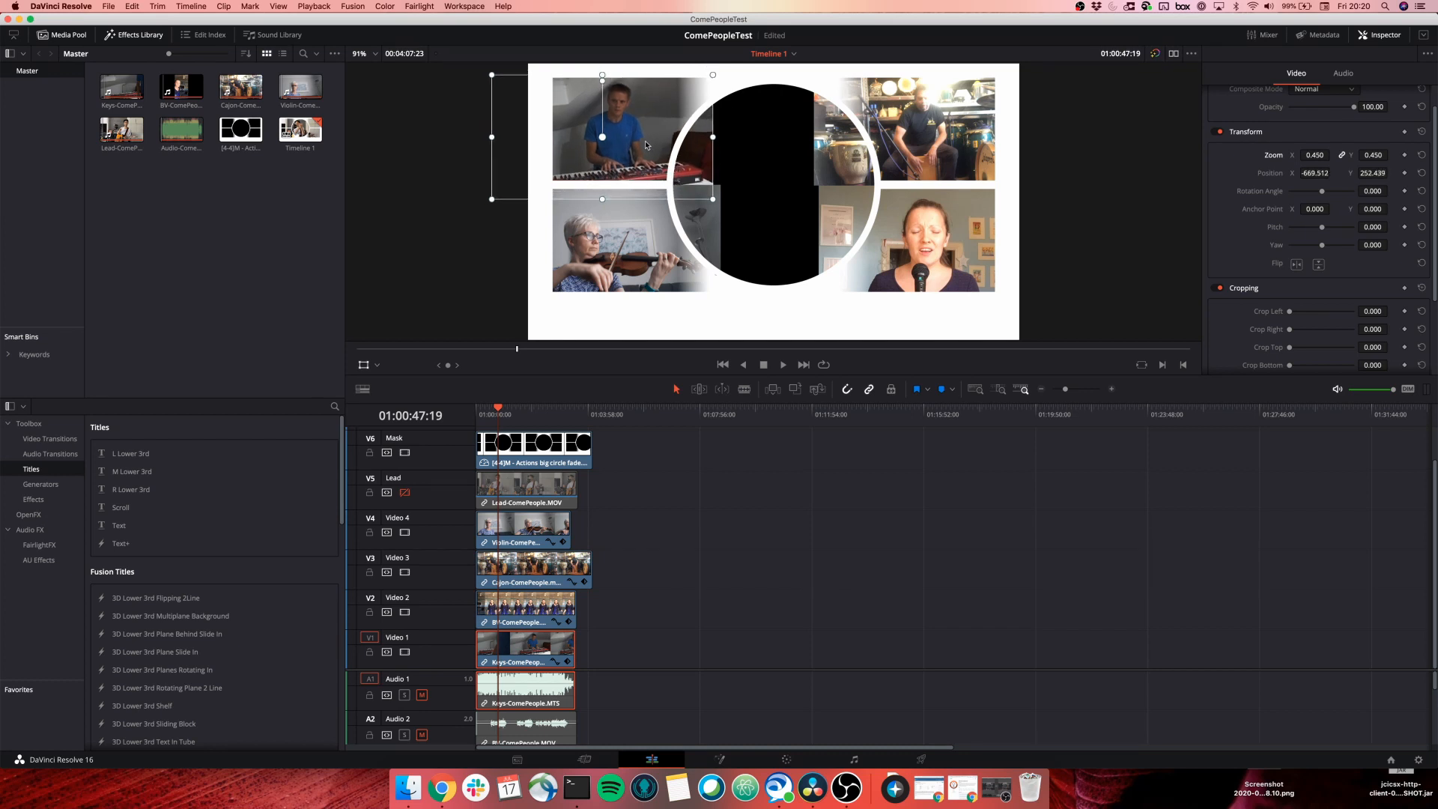
{"action": "left_click_drag", "start_coordinate": [646, 145], "coordinate": [650, 144]}
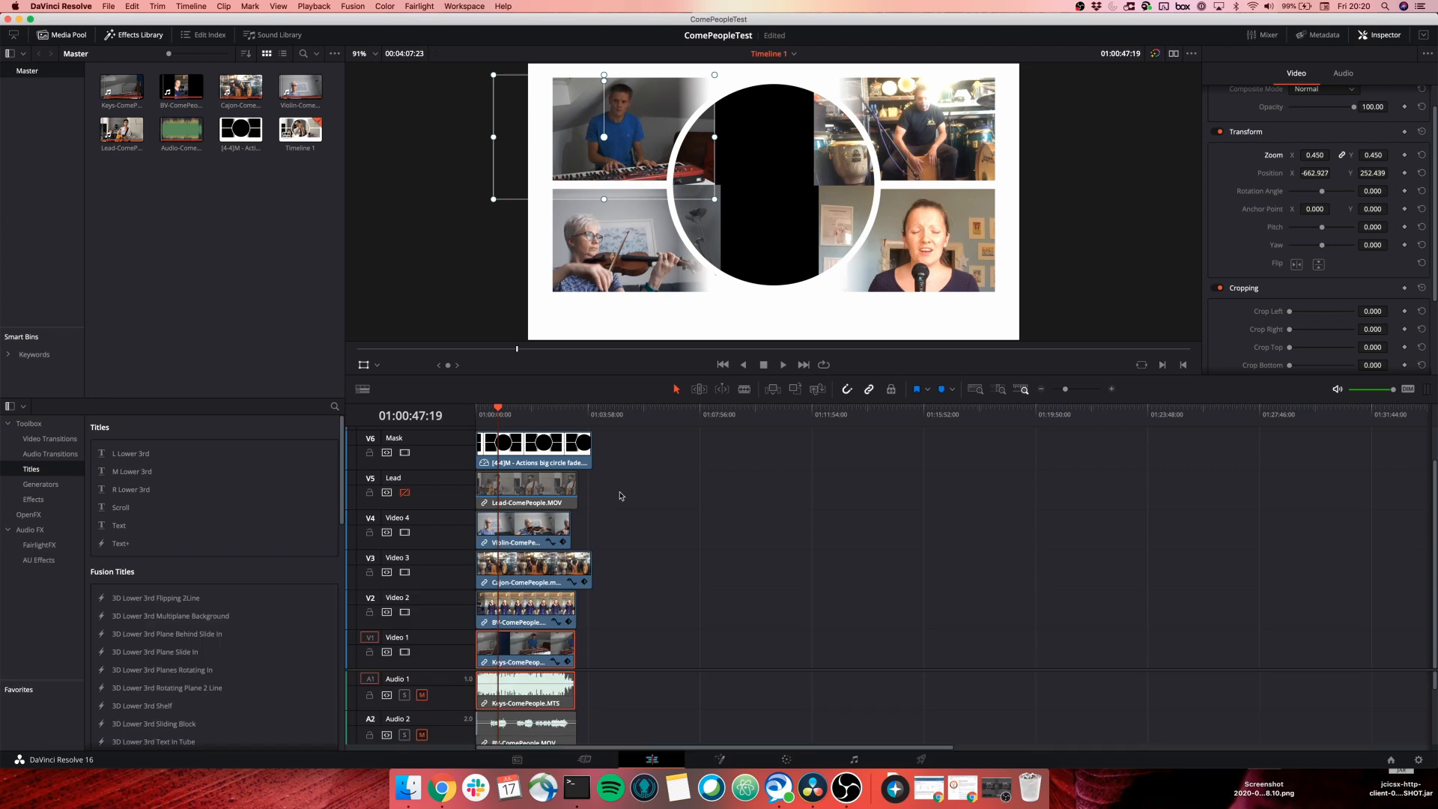
On the Color page, raise the keyboard clip's Gain to 1.64 to brighten it.
{"action": "left_click", "coordinate": [787, 760]}
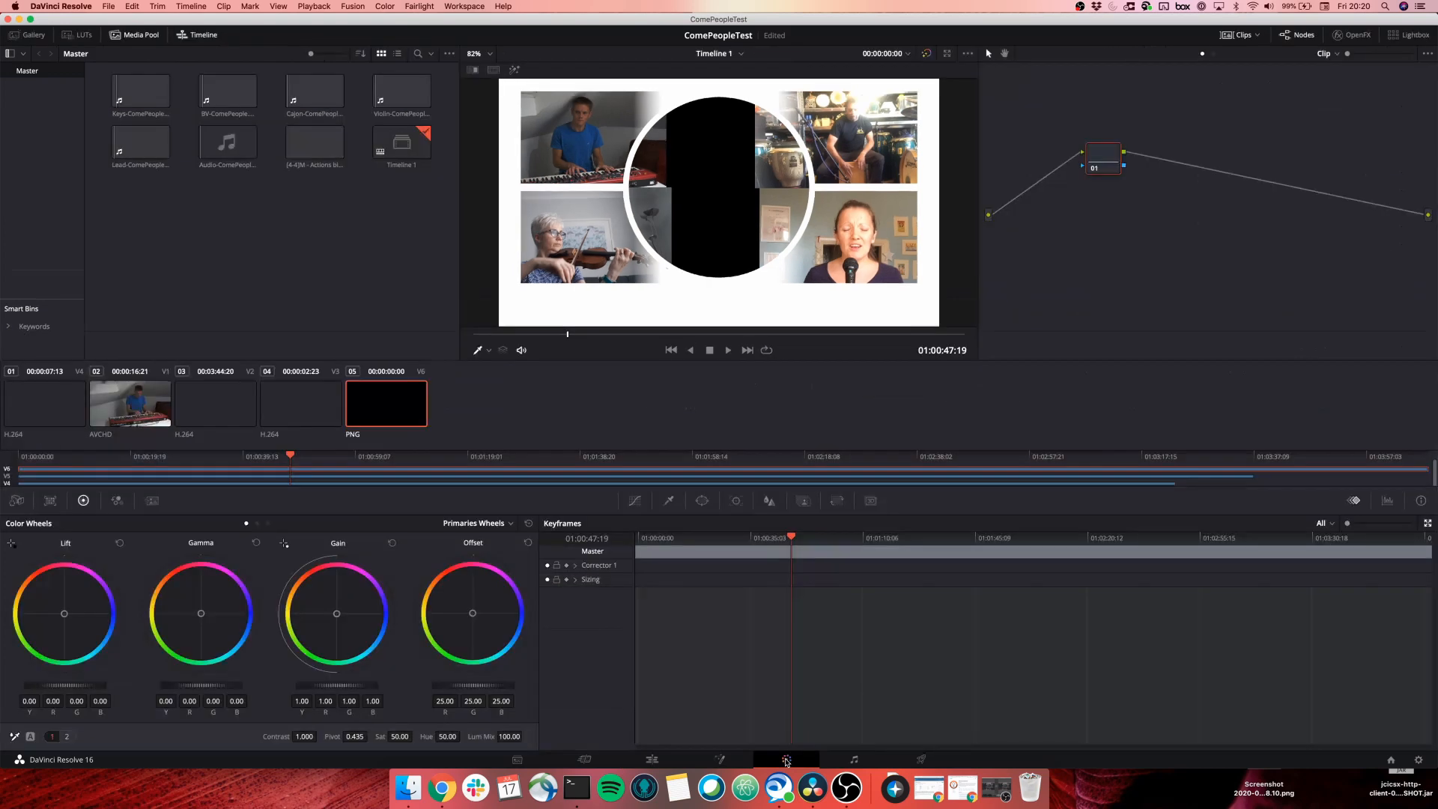
{"action": "left_click", "coordinate": [132, 375]}
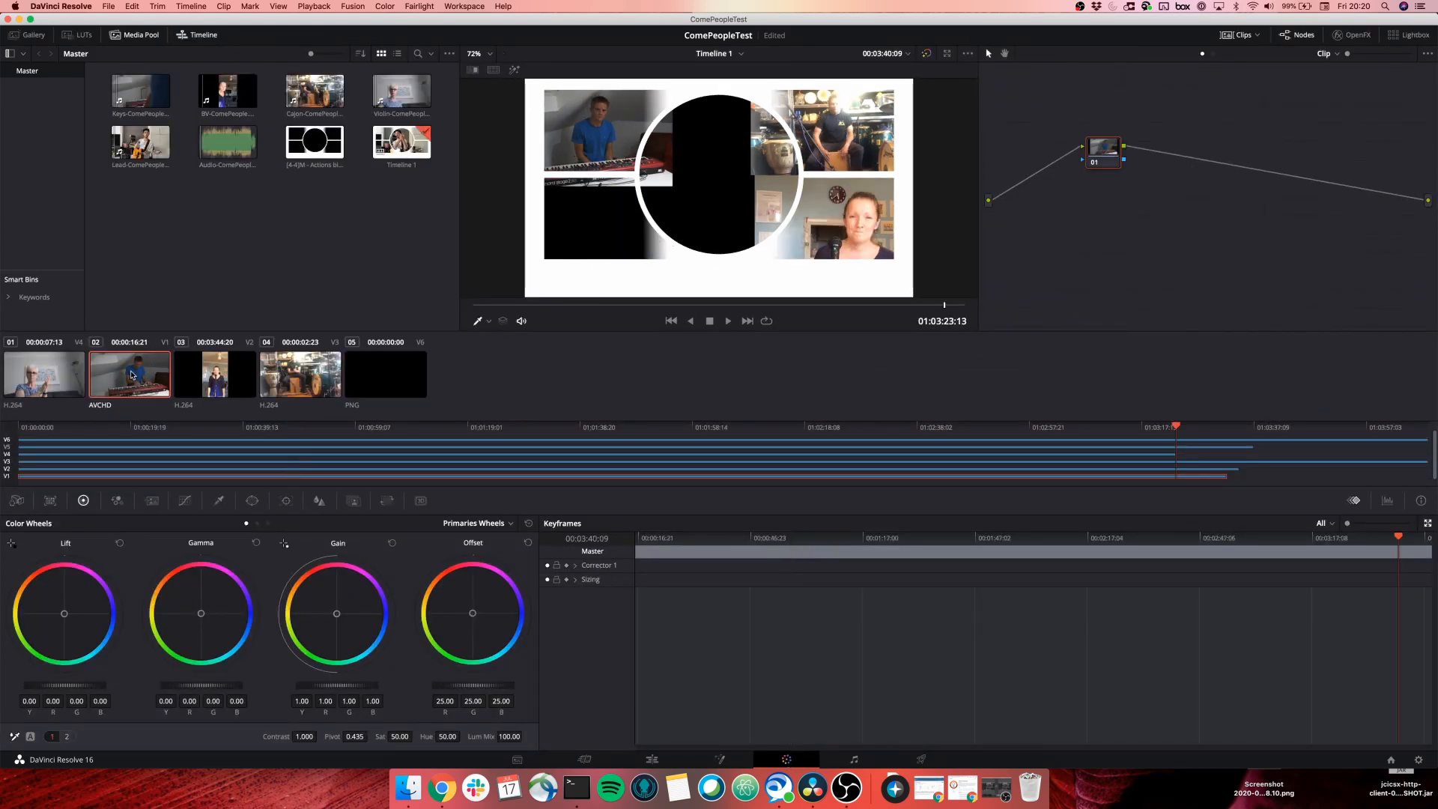
{"action": "left_click", "coordinate": [25, 502]}
{"action": "left_click", "coordinate": [50, 500]}
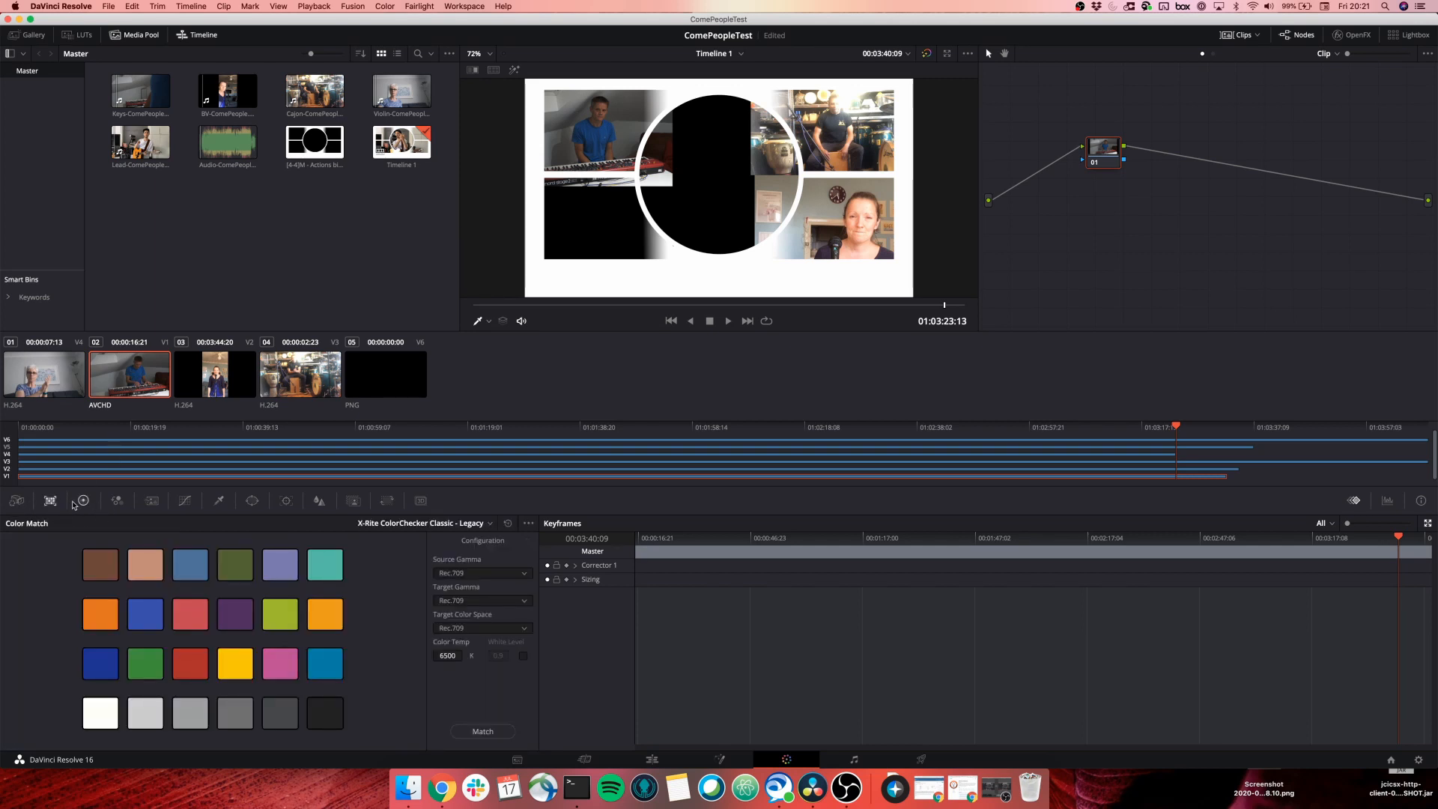
{"action": "left_click", "coordinate": [83, 501]}
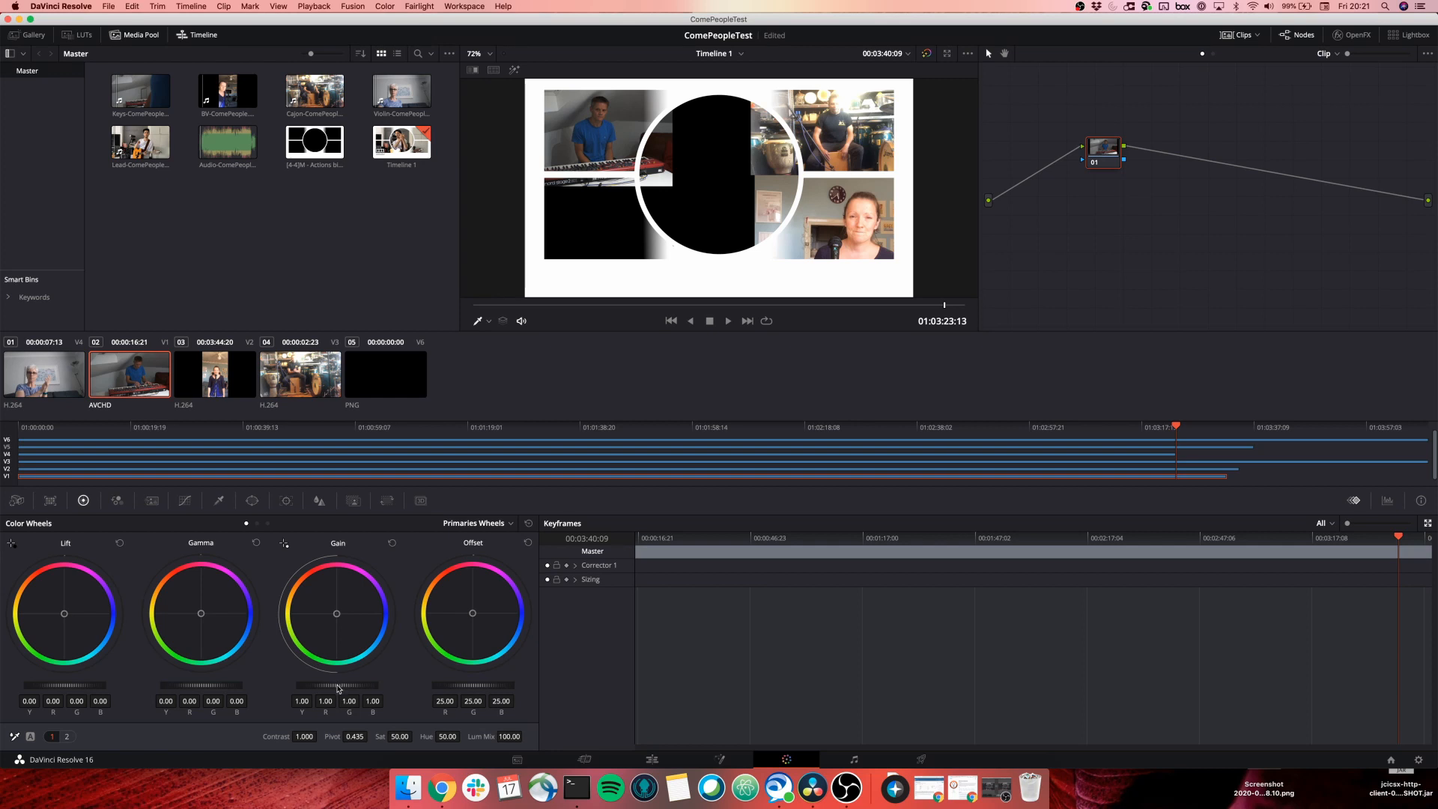
{"action": "left_click_drag", "start_coordinate": [337, 684], "coordinate": [380, 685]}
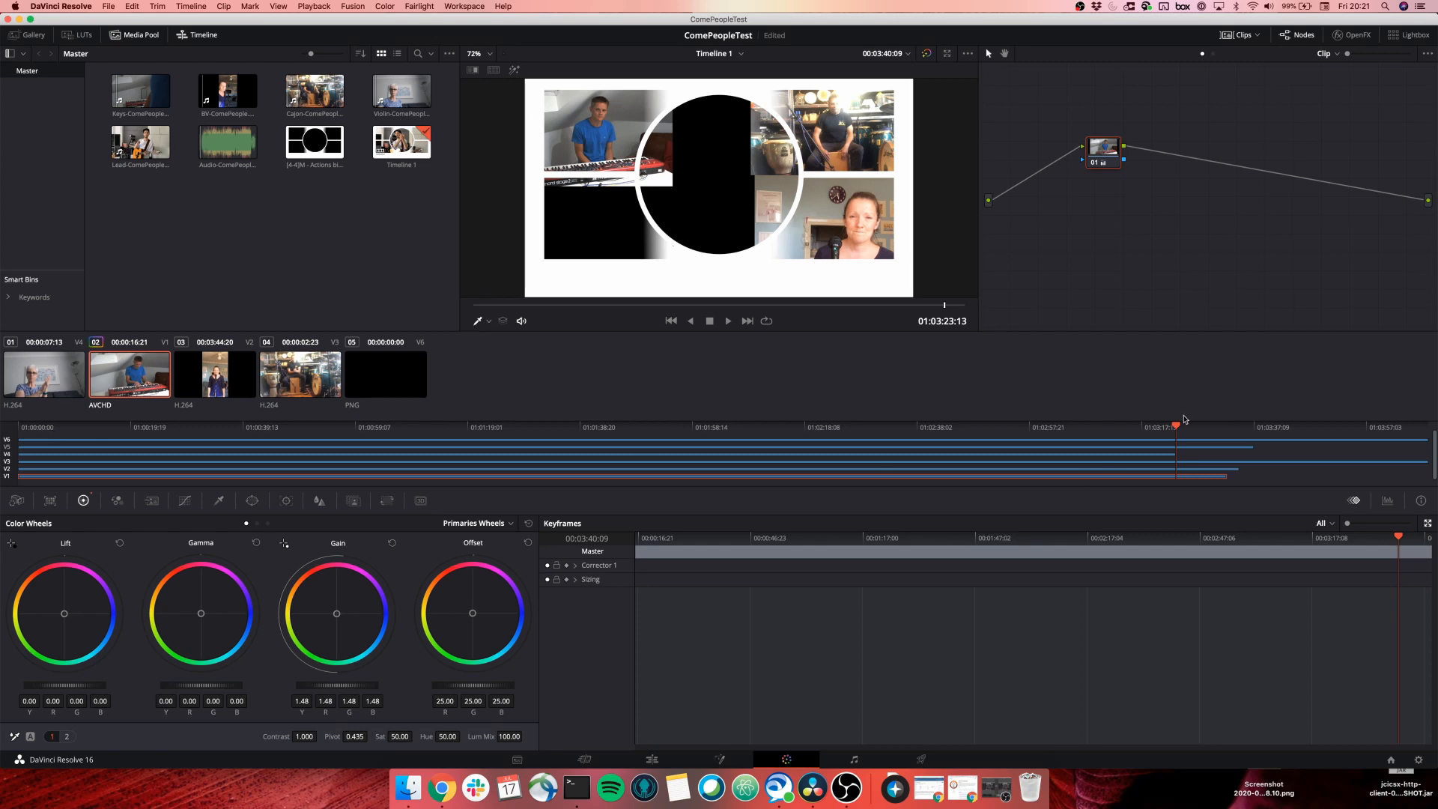
Slightly darken the cajon and BV clips, check the grade at 01:02:35, and return to Edit.
{"action": "left_click_drag", "start_coordinate": [1176, 428], "coordinate": [664, 428]}
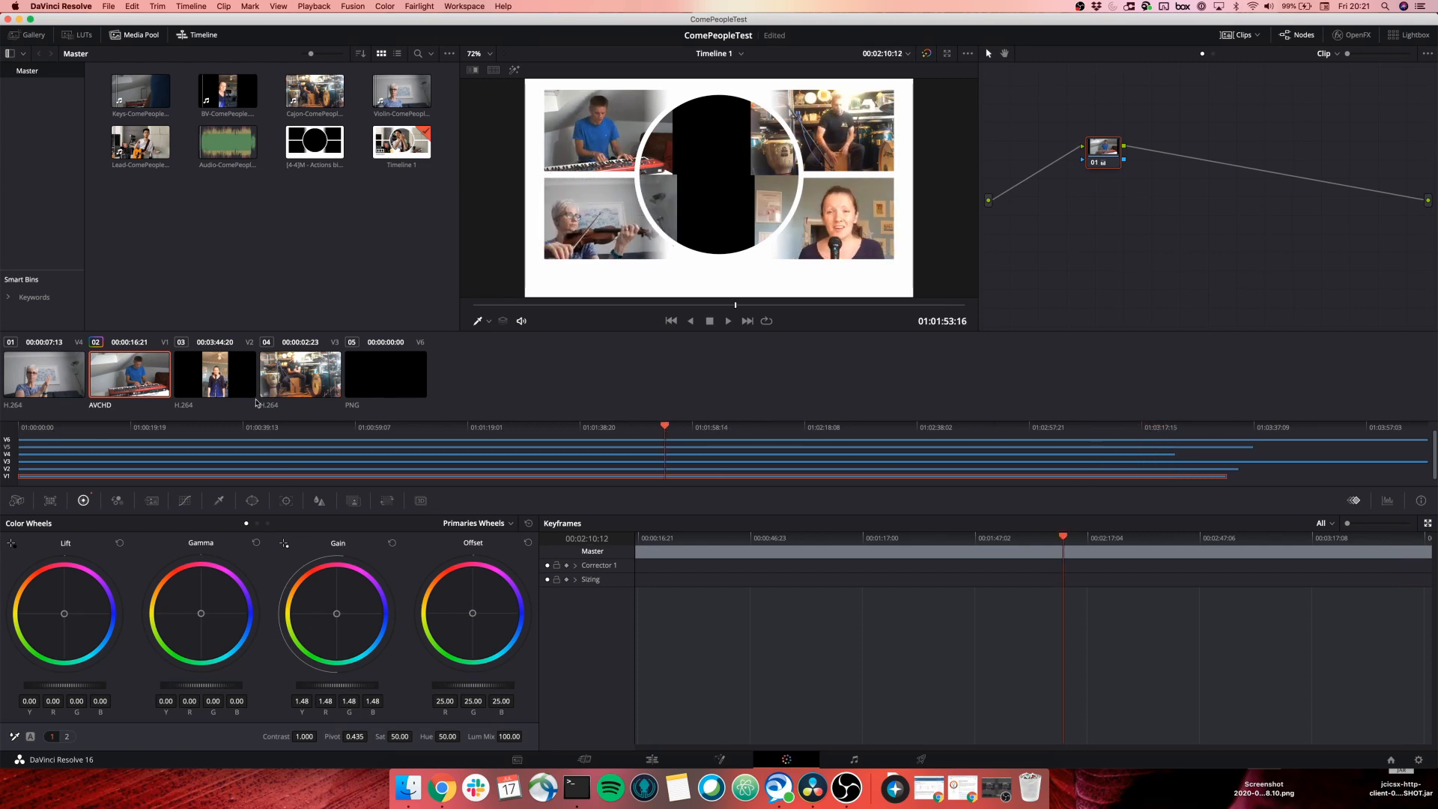
{"action": "left_click", "coordinate": [306, 380]}
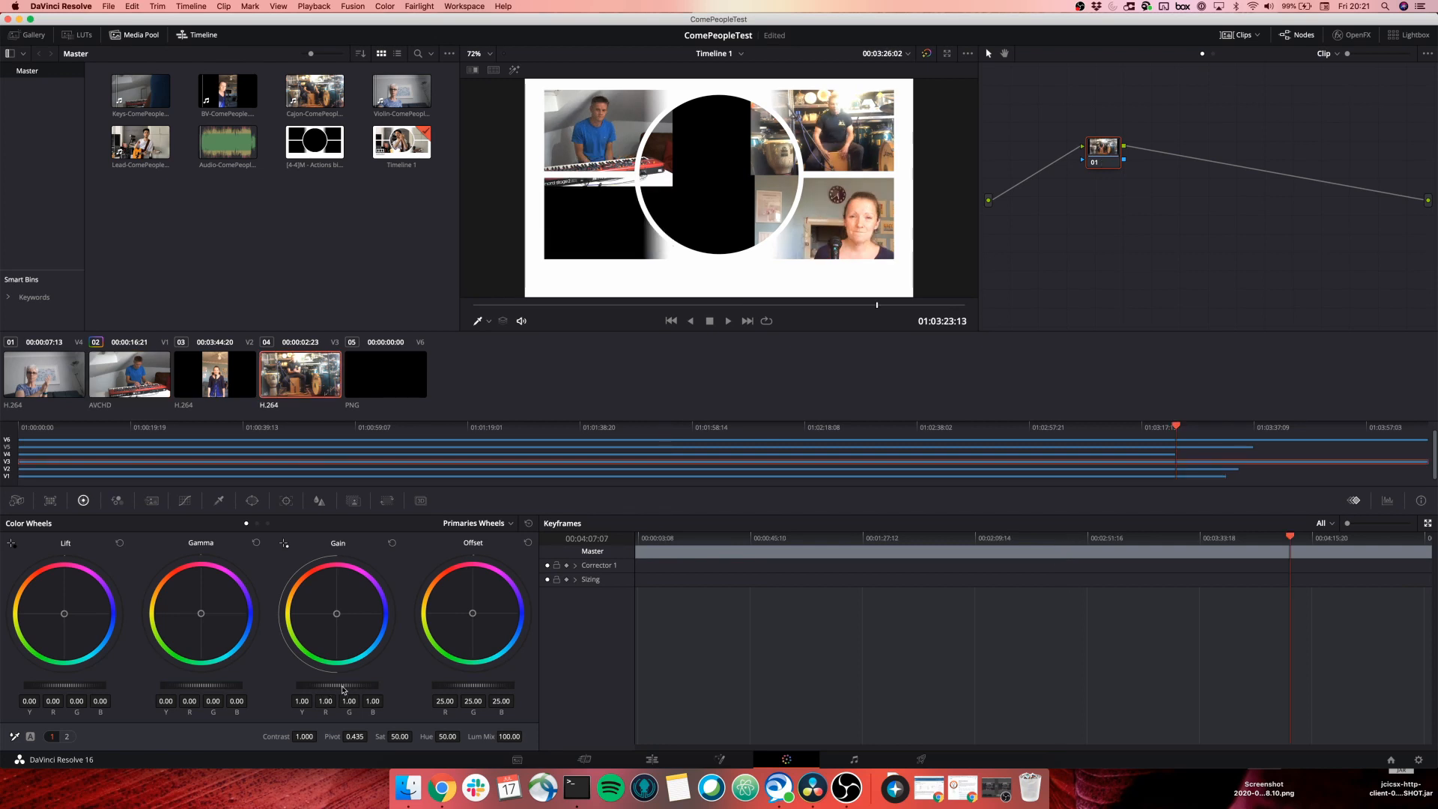
{"action": "left_click_drag", "start_coordinate": [341, 686], "coordinate": [339, 686]}
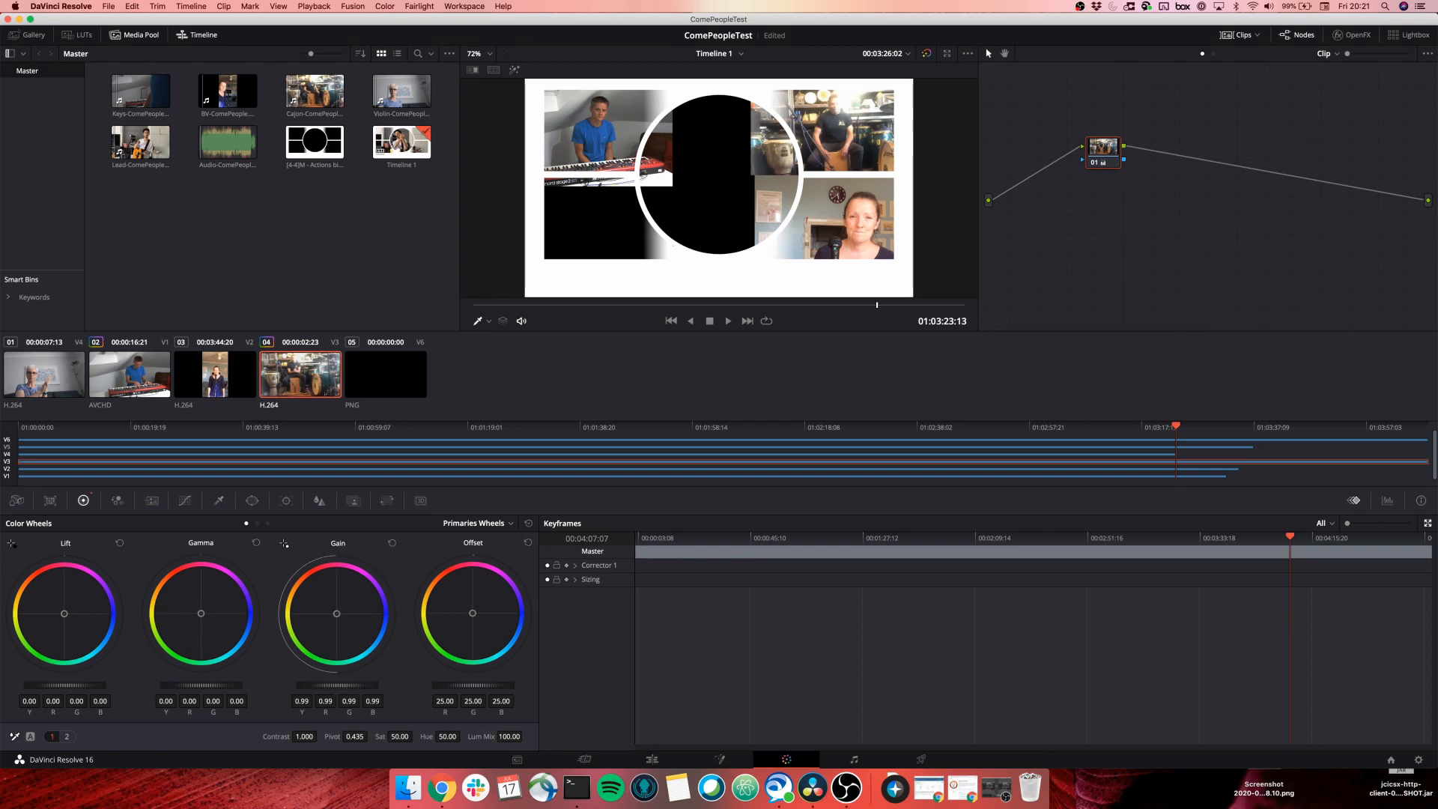
{"action": "left_click", "coordinate": [221, 373]}
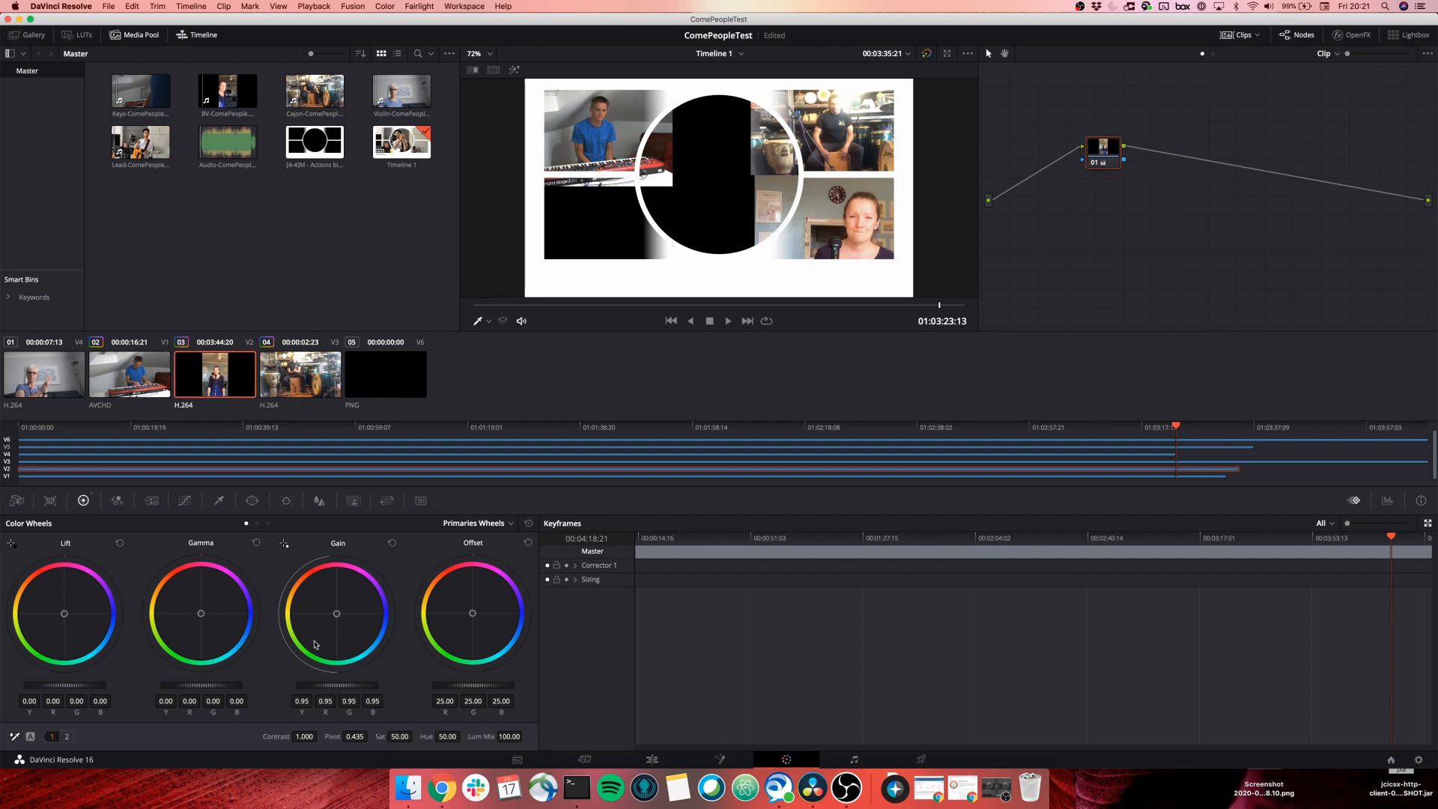
{"action": "left_click", "coordinate": [139, 368]}
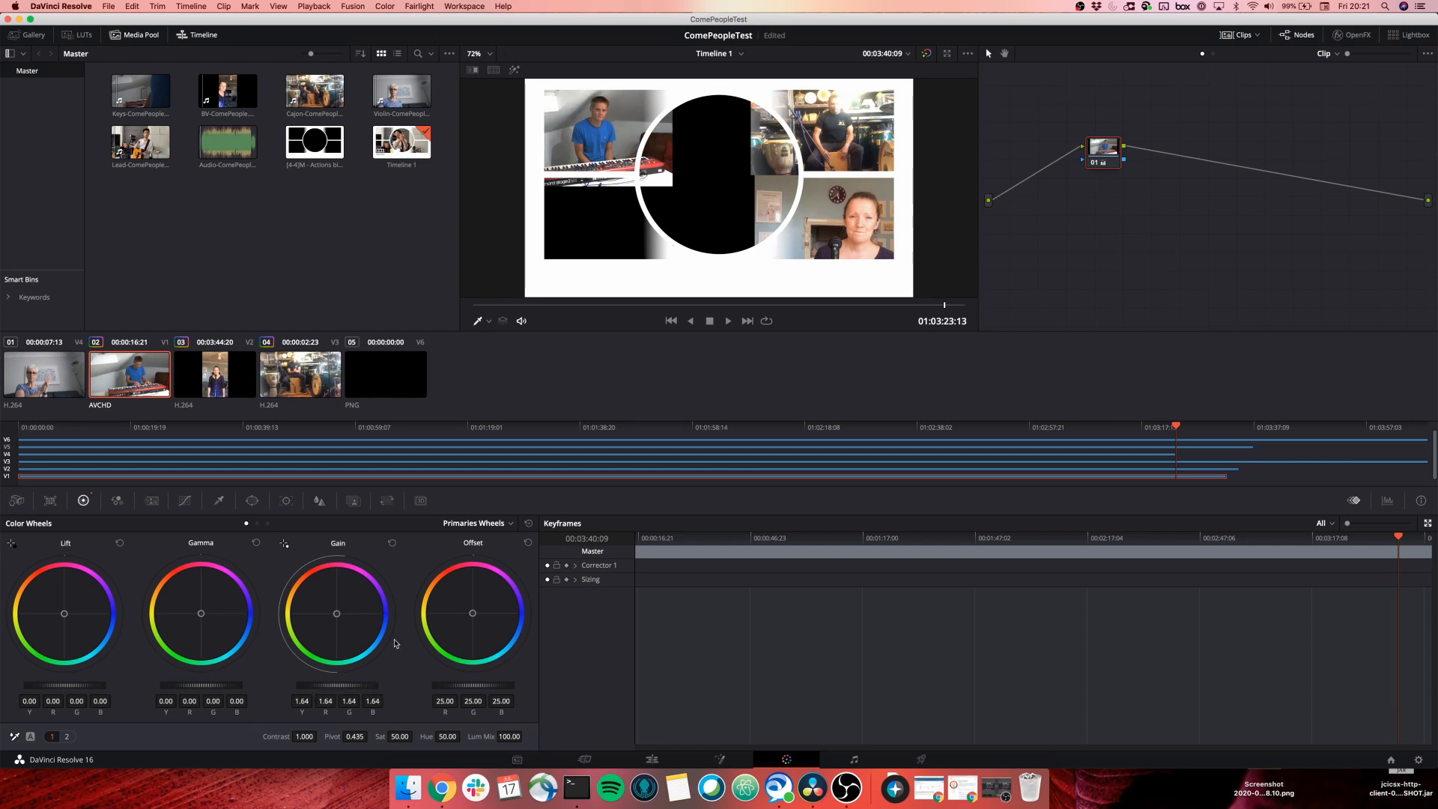
{"action": "left_click", "coordinate": [903, 429]}
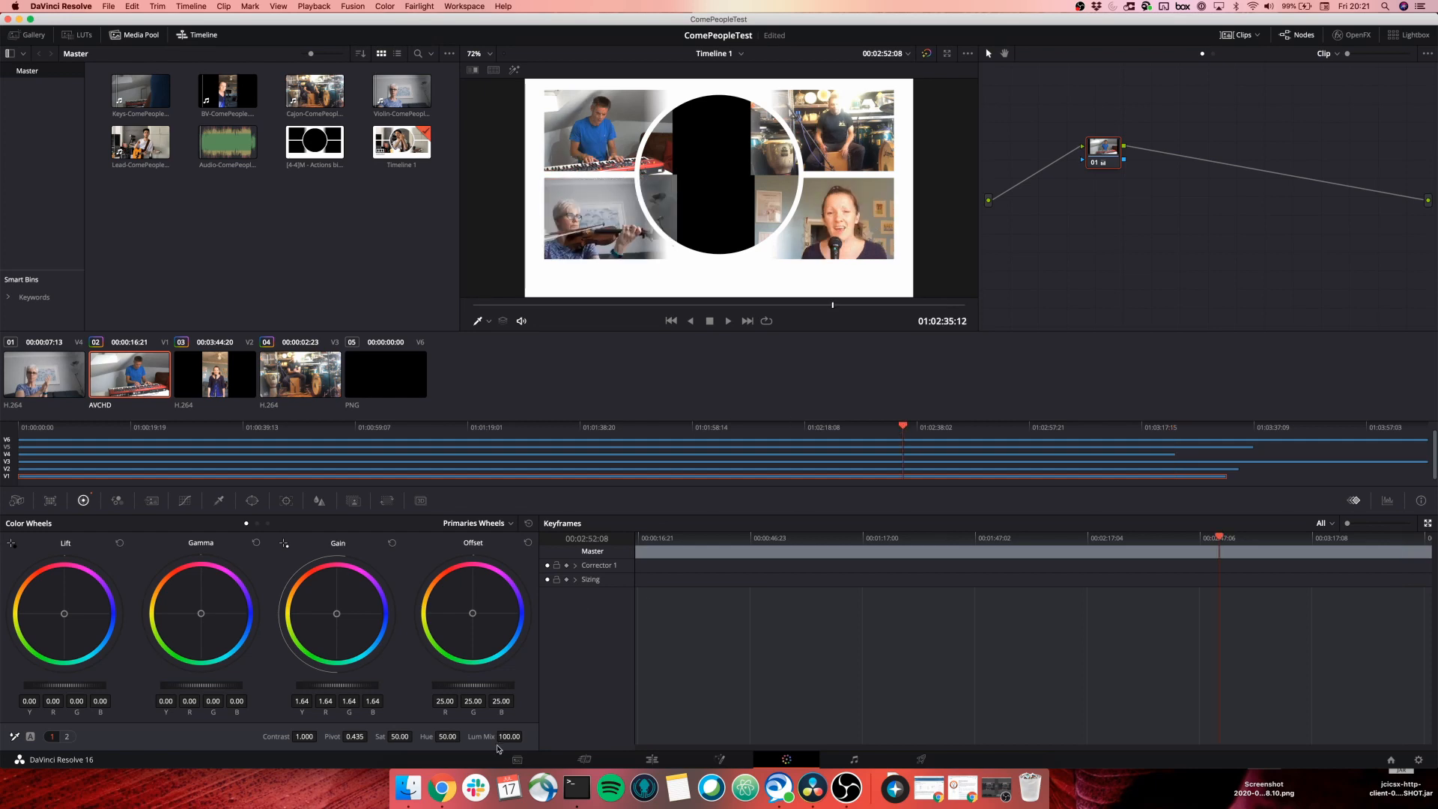
{"action": "left_click", "coordinate": [652, 759]}
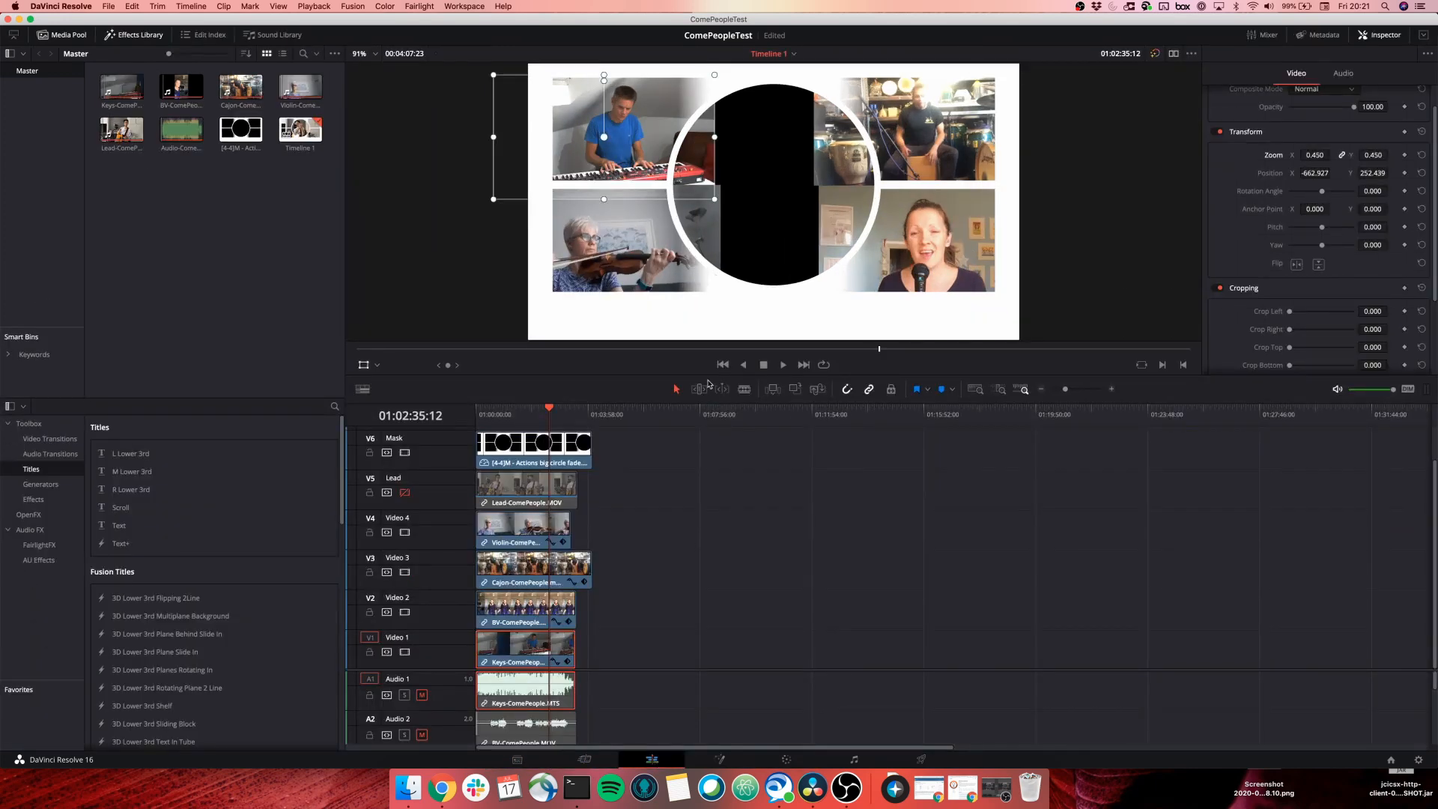
Save the project.
{"action": "scroll", "coordinate": [523, 608], "scroll_direction": "up", "scroll_amount": 2}
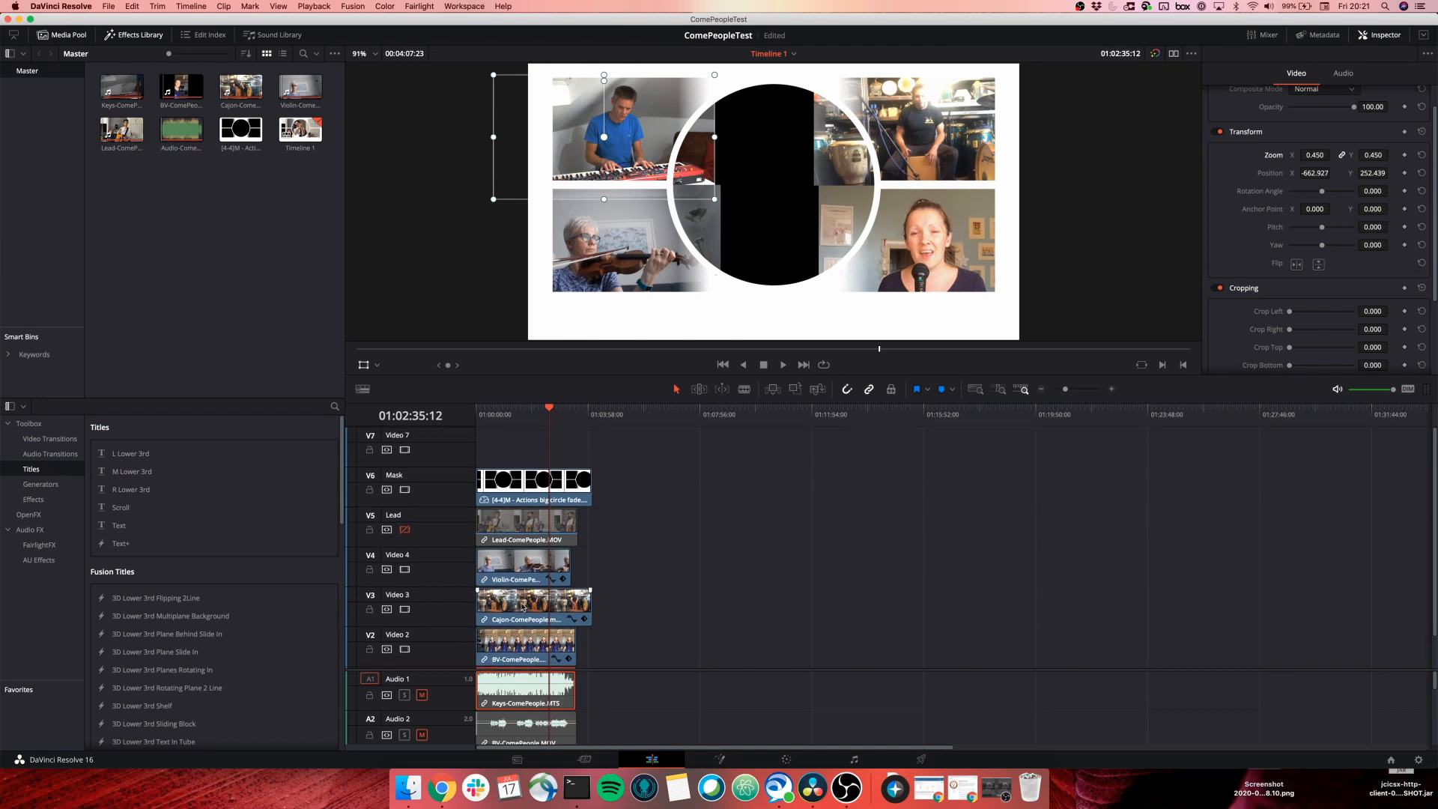
{"action": "left_click", "coordinate": [116, 6]}
{"action": "left_click", "coordinate": [205, 72]}
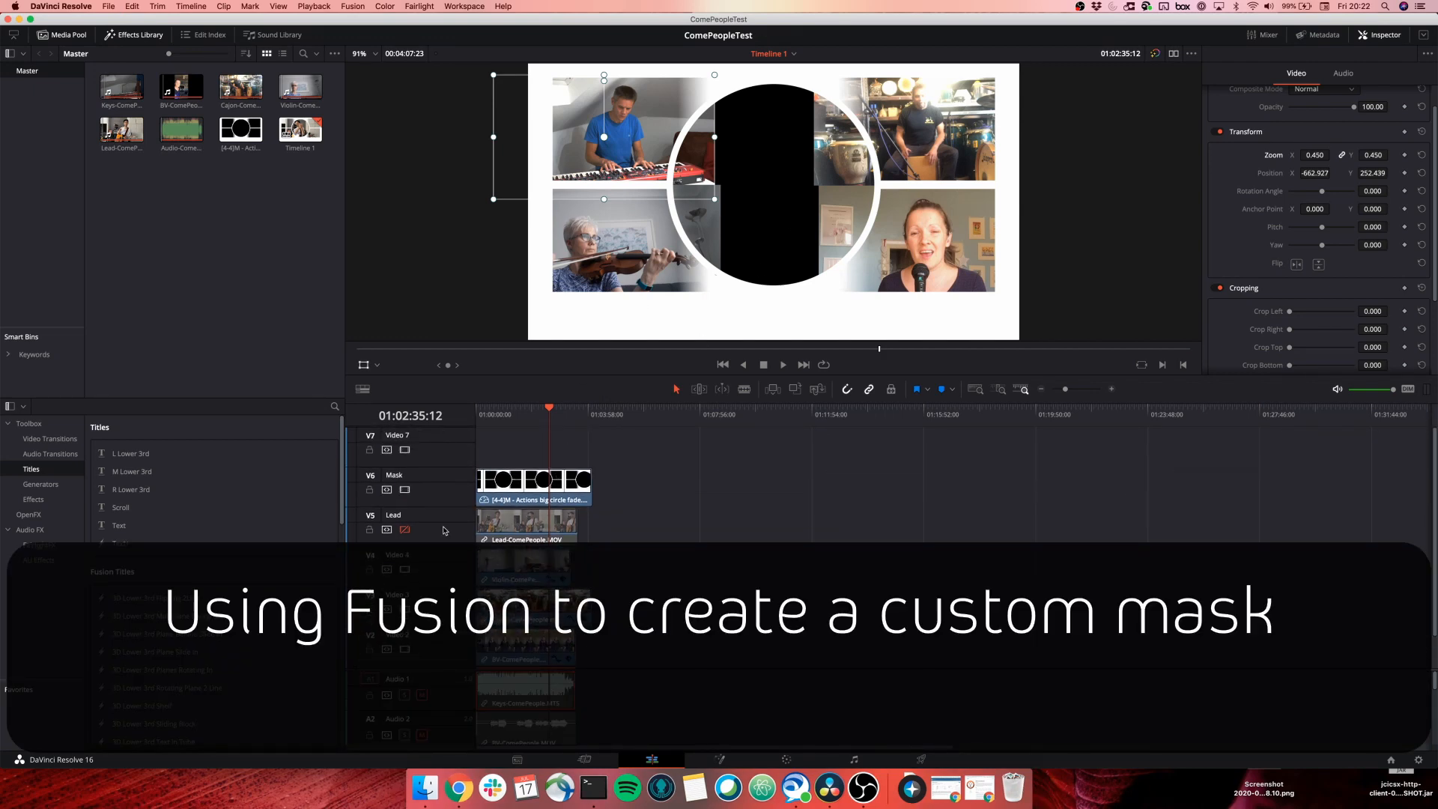
Toggle the Lead track's video and move the Lead clip to position 164.634, -61.463.
{"action": "left_click", "coordinate": [405, 530]}
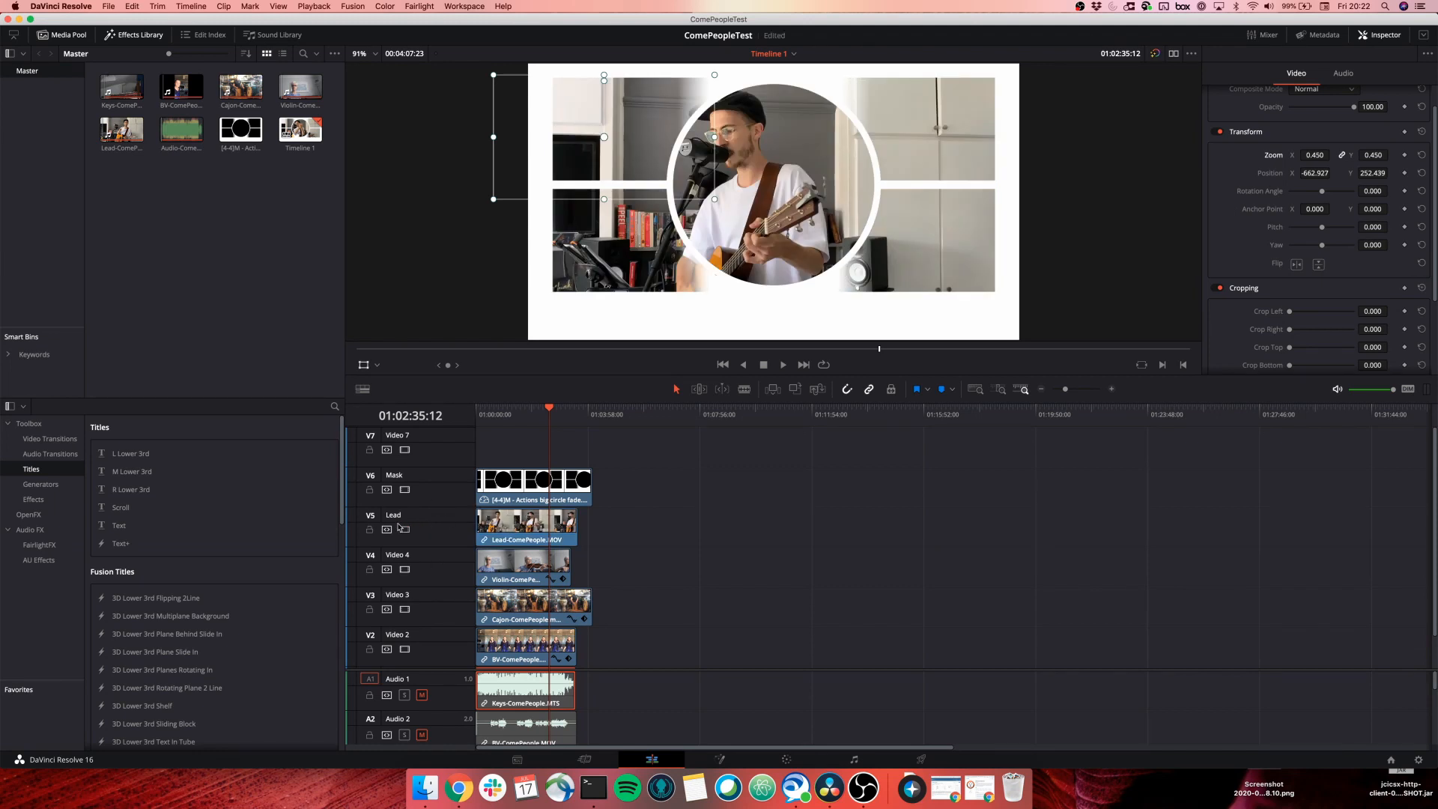
{"action": "left_click", "coordinate": [405, 531]}
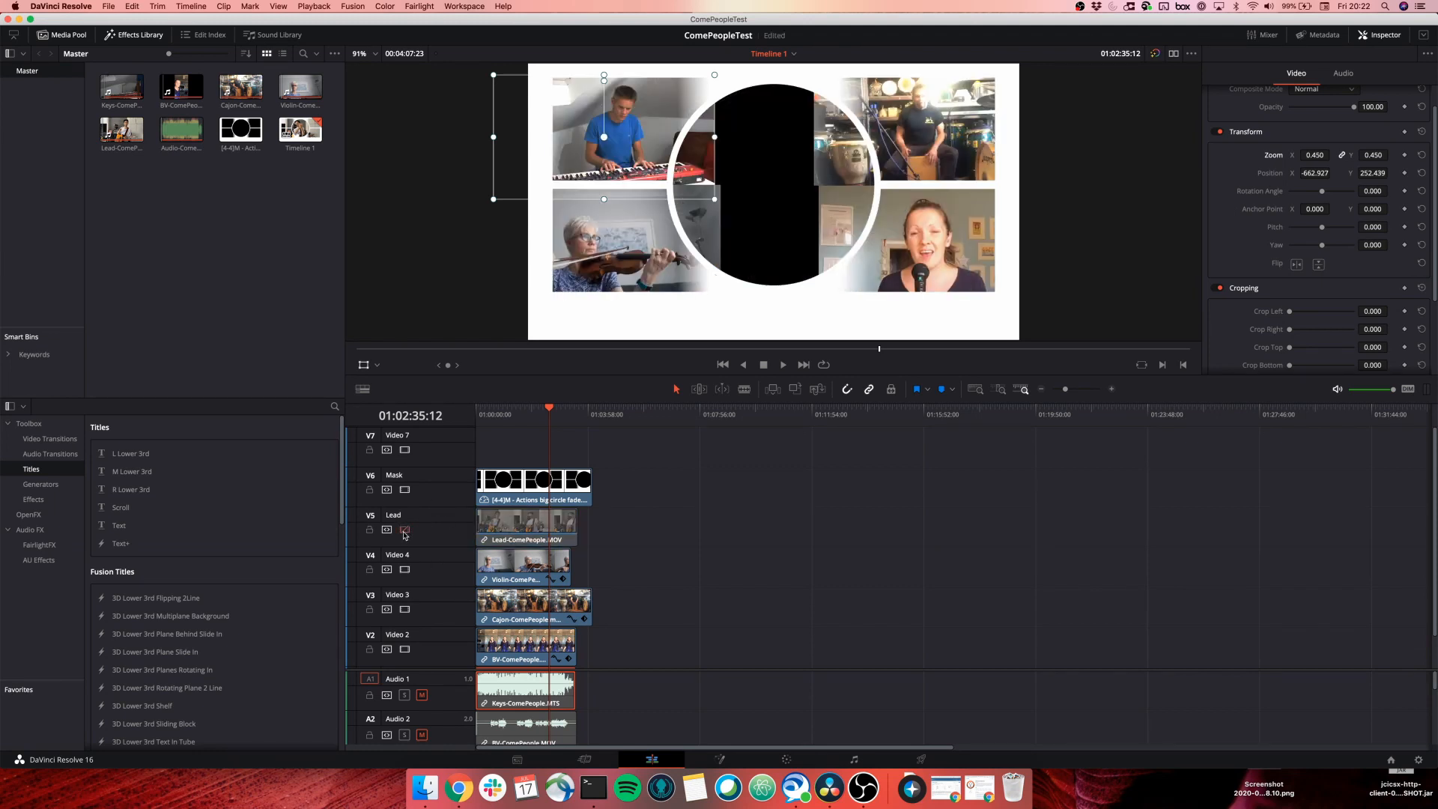
{"action": "left_click", "coordinate": [404, 530]}
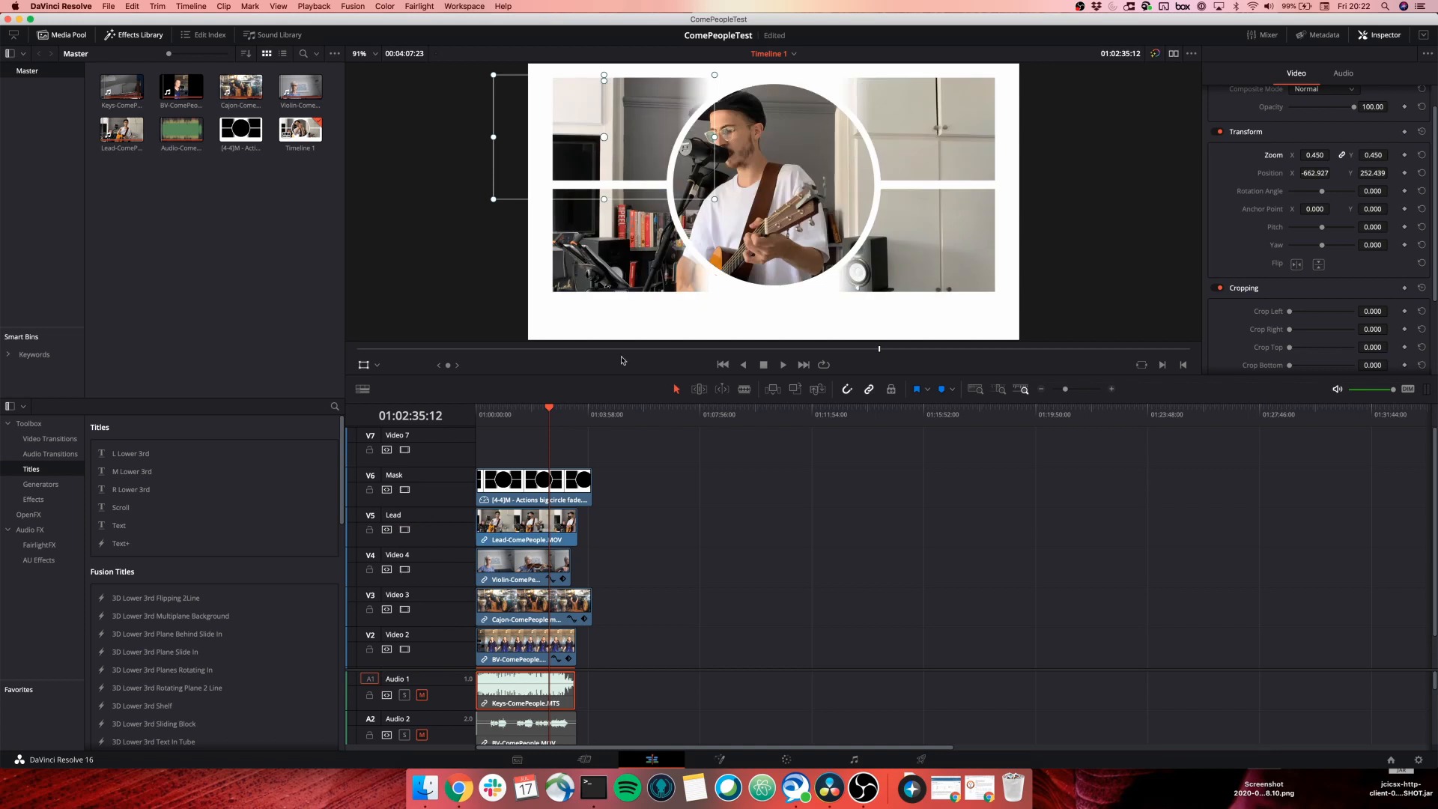
{"action": "left_click", "coordinate": [529, 519]}
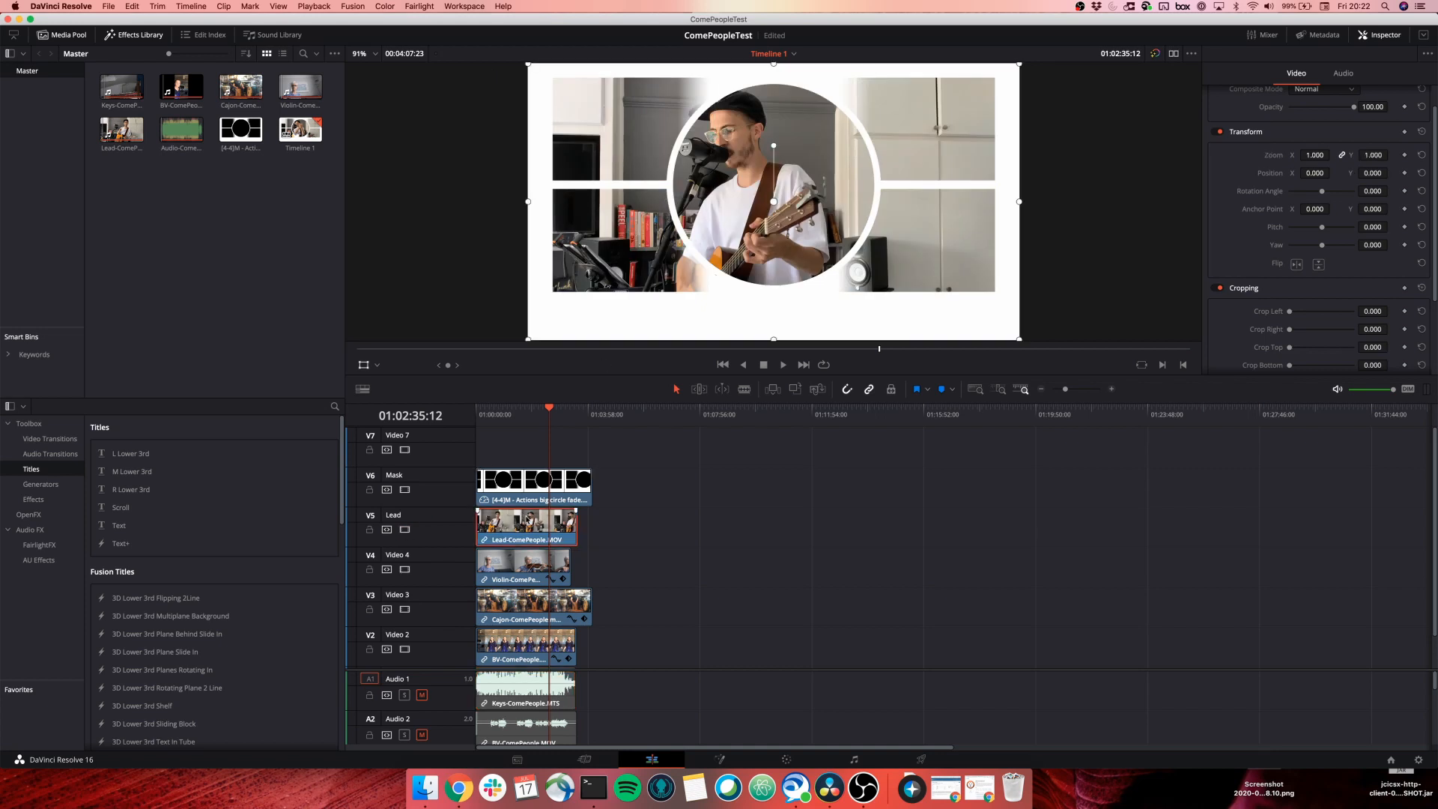
{"action": "left_click_drag", "start_coordinate": [749, 173], "coordinate": [789, 189]}
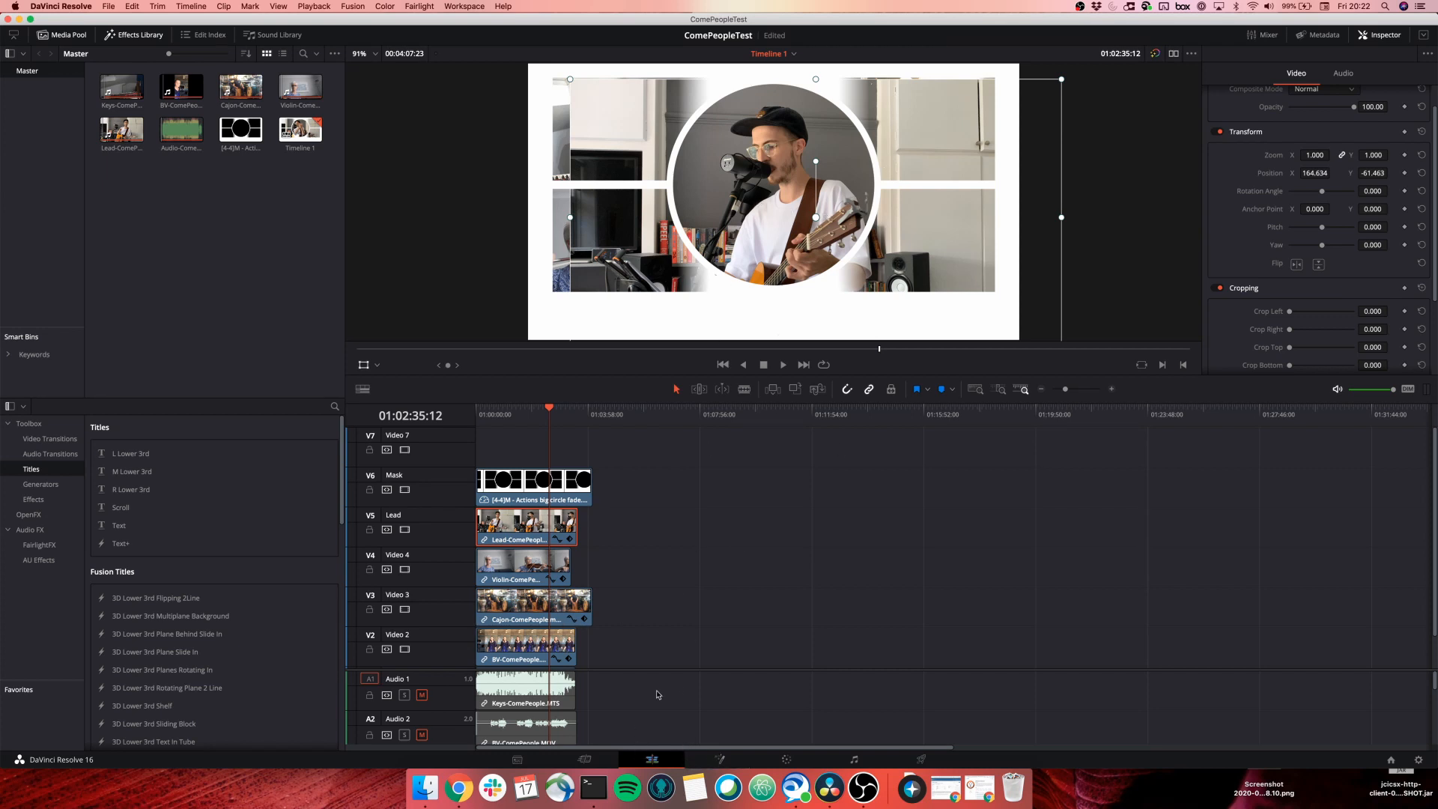
Open the Lead clip in Fusion, arrange the MediaIn1 and MediaOut1 nodes, and show the effects library.
{"action": "right_click", "coordinate": [514, 523]}
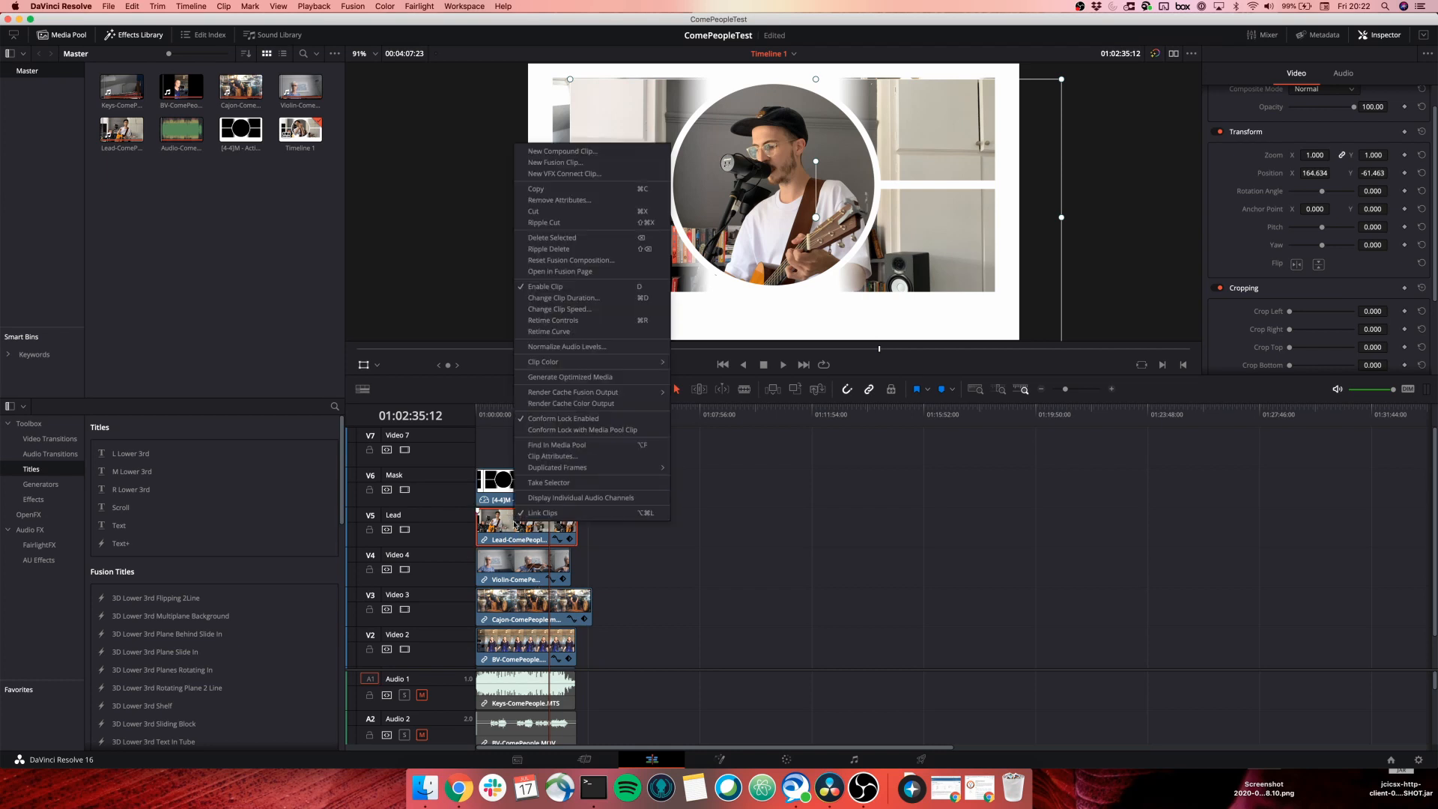
{"action": "left_click", "coordinate": [595, 273]}
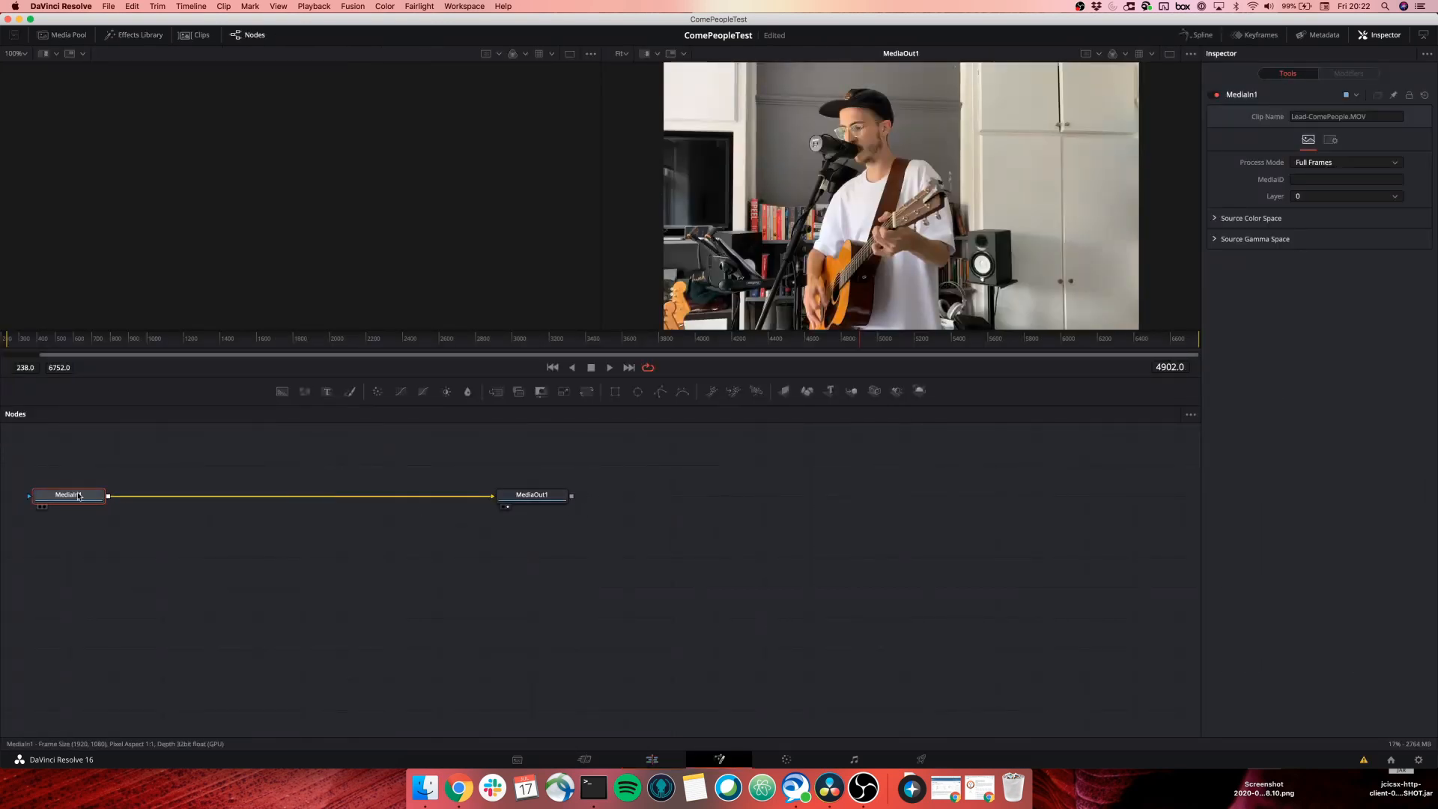
{"action": "left_click_drag", "start_coordinate": [79, 496], "coordinate": [300, 498]}
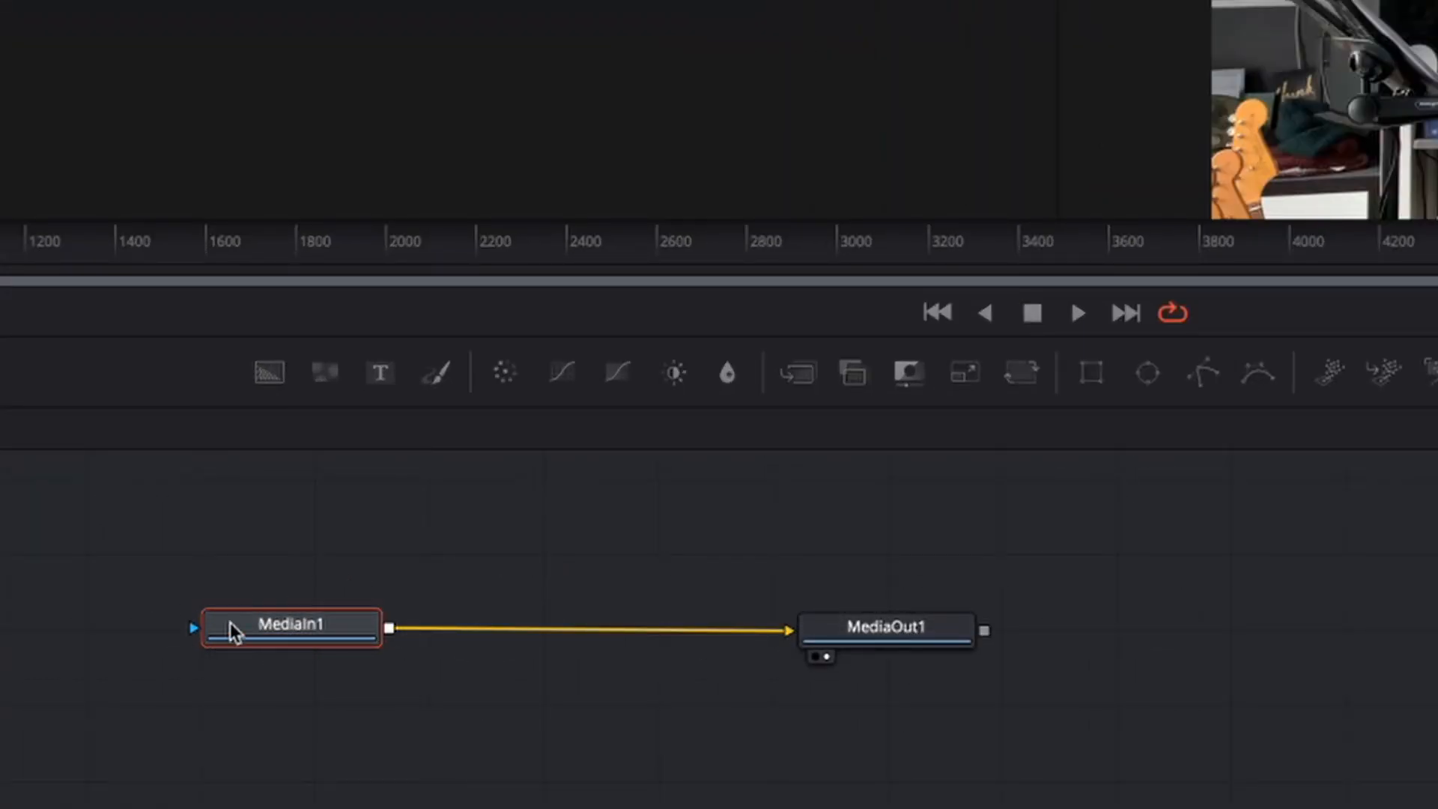
{"action": "left_click_drag", "start_coordinate": [235, 633], "coordinate": [312, 731]}
{"action": "left_click_drag", "start_coordinate": [921, 636], "coordinate": [1009, 734]}
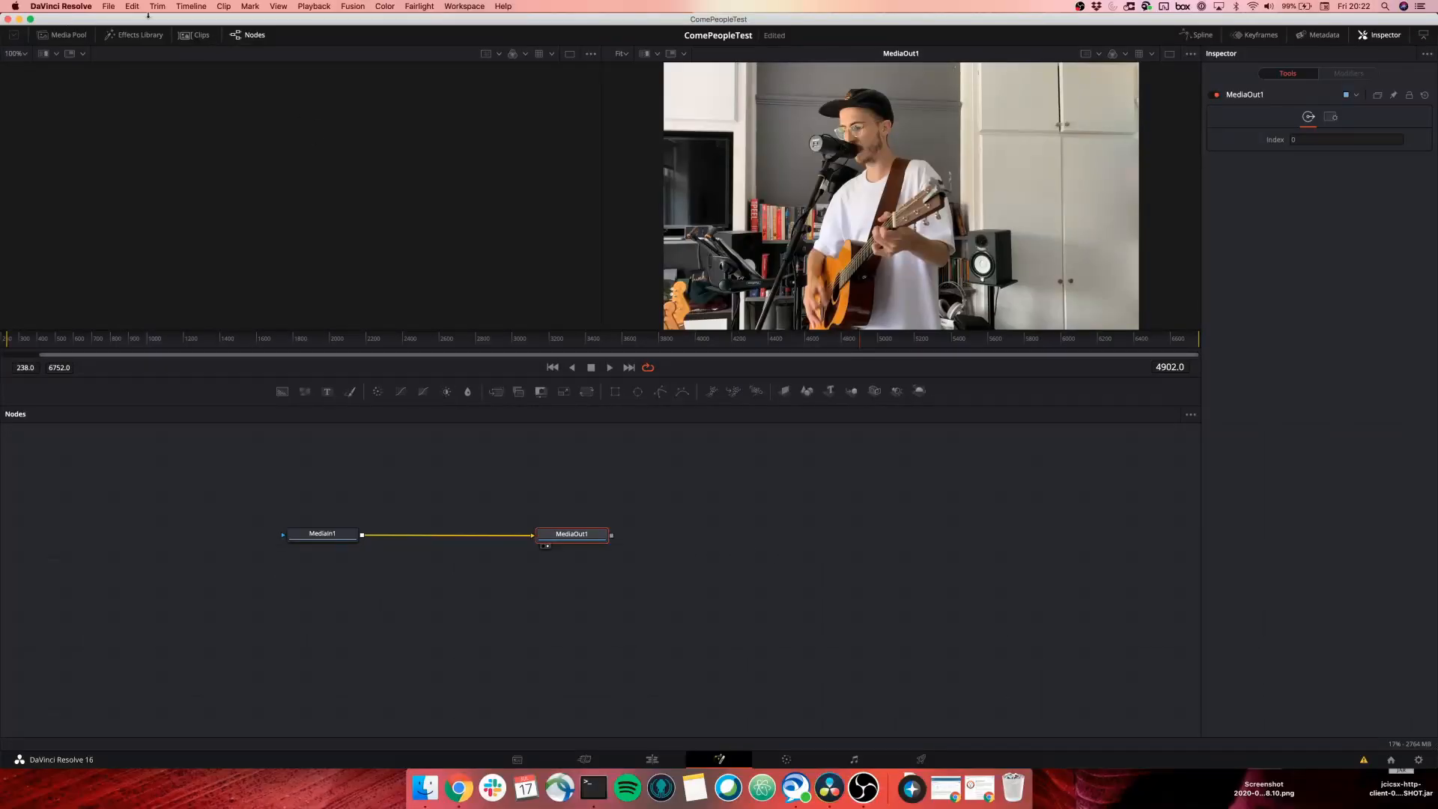
{"action": "left_click", "coordinate": [133, 35]}
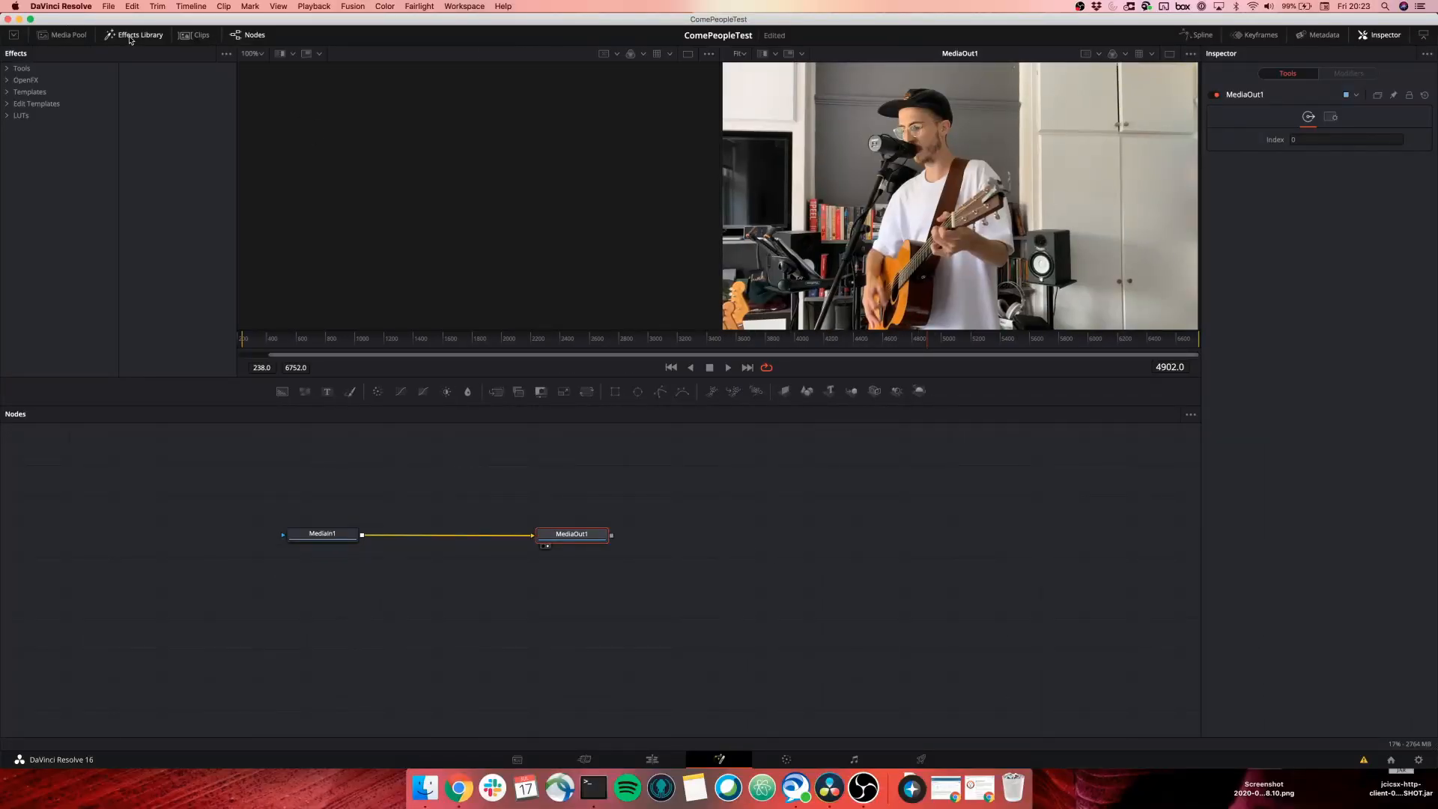
Add an Ellipse mask from Tools > Mask and connect it to MediaIn1's mask input.
{"action": "left_click", "coordinate": [6, 68]}
{"action": "left_click", "coordinate": [30, 233]}
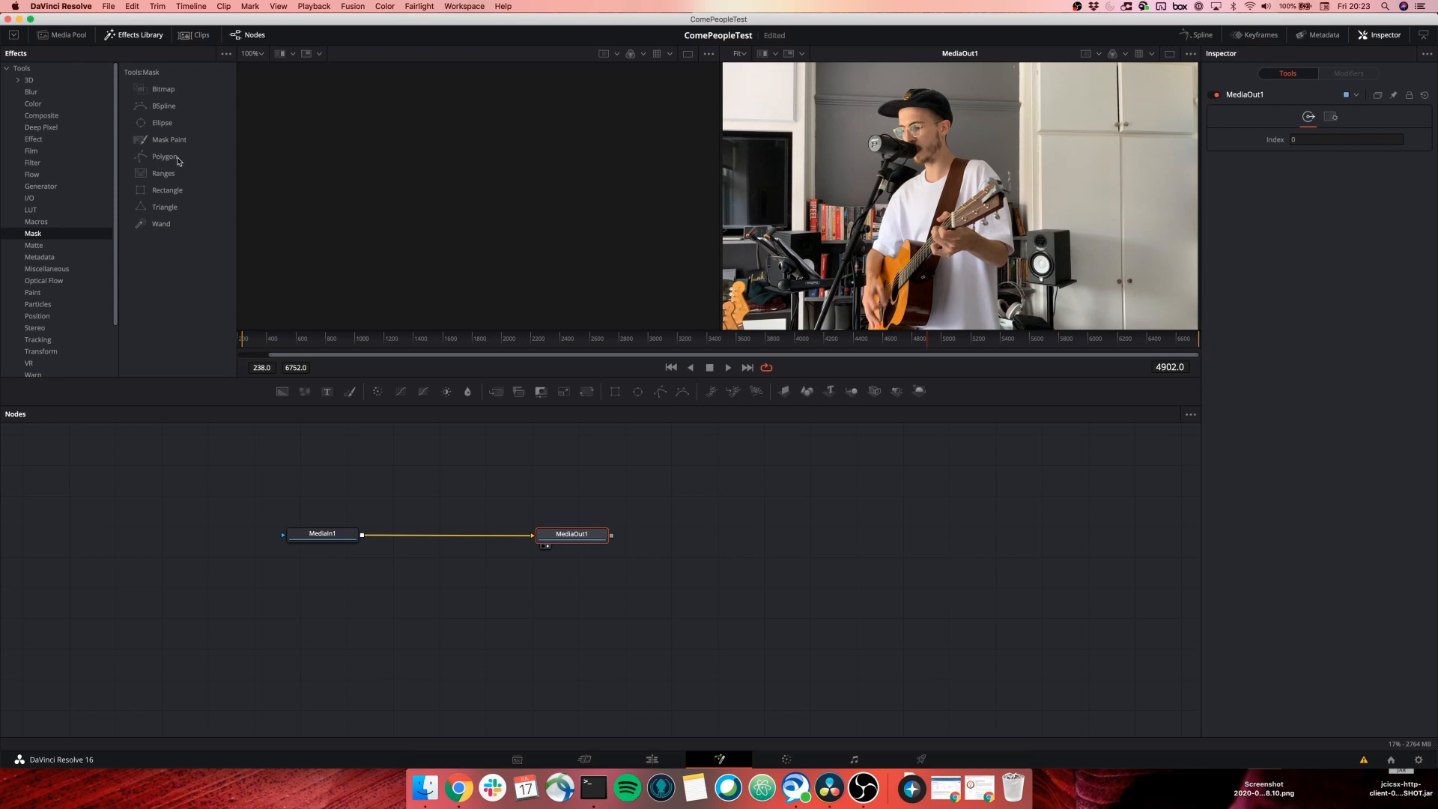
{"action": "left_click_drag", "start_coordinate": [161, 127], "coordinate": [200, 485]}
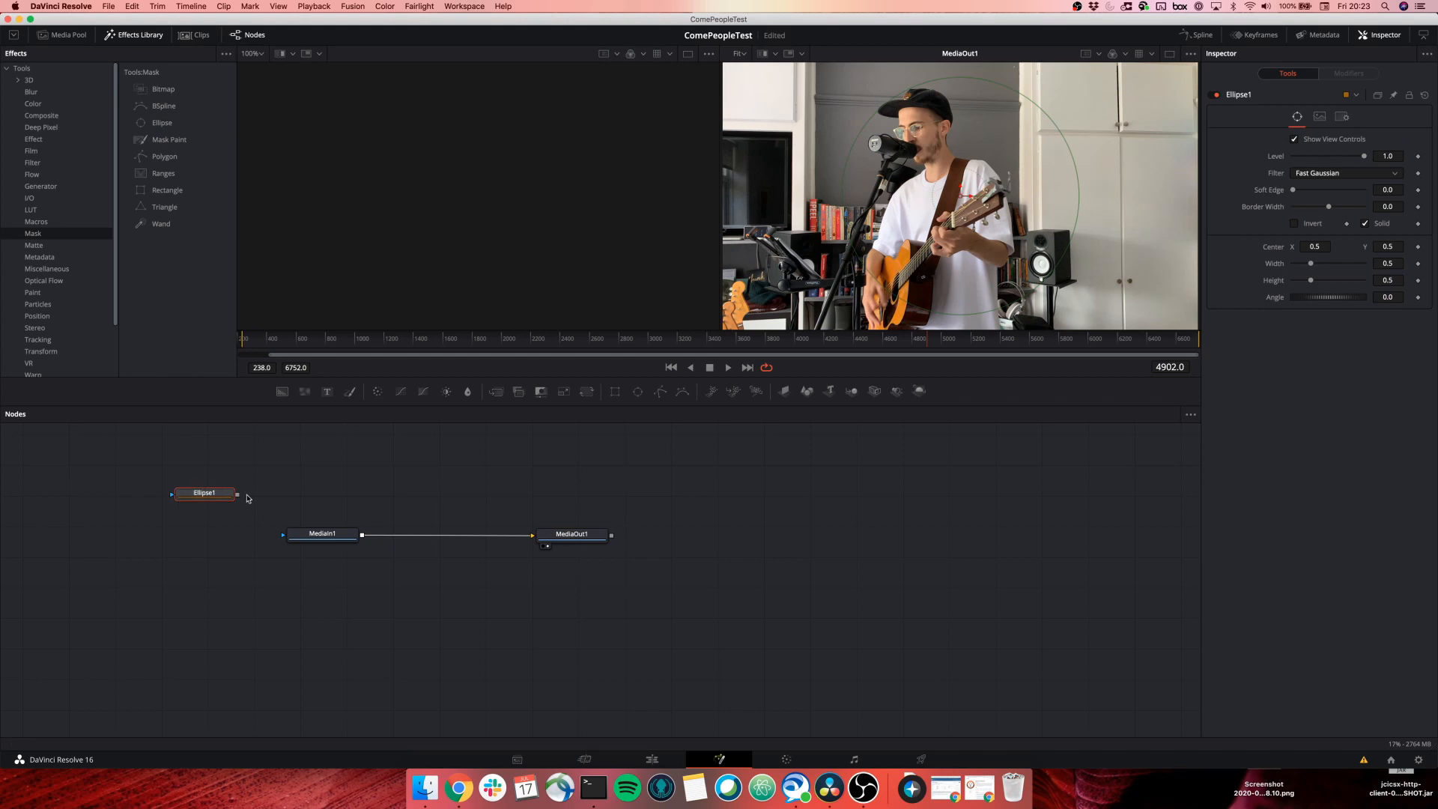
{"action": "left_click_drag", "start_coordinate": [238, 495], "coordinate": [284, 536]}
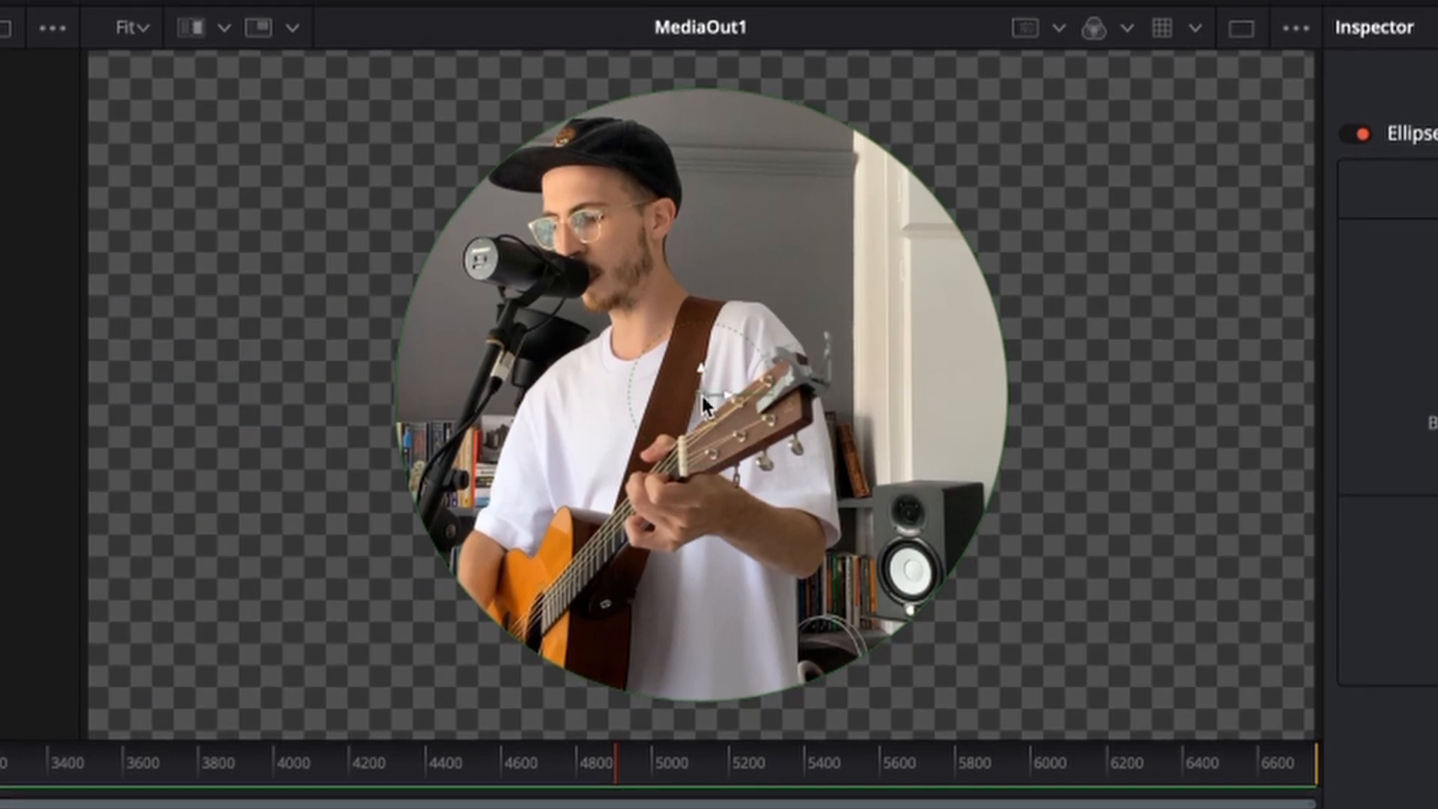
Size and centre the ellipse on the guitarist at 0.436170, 0.508403, then return to Edit.
{"action": "left_click_drag", "start_coordinate": [699, 391], "coordinate": [632, 386]}
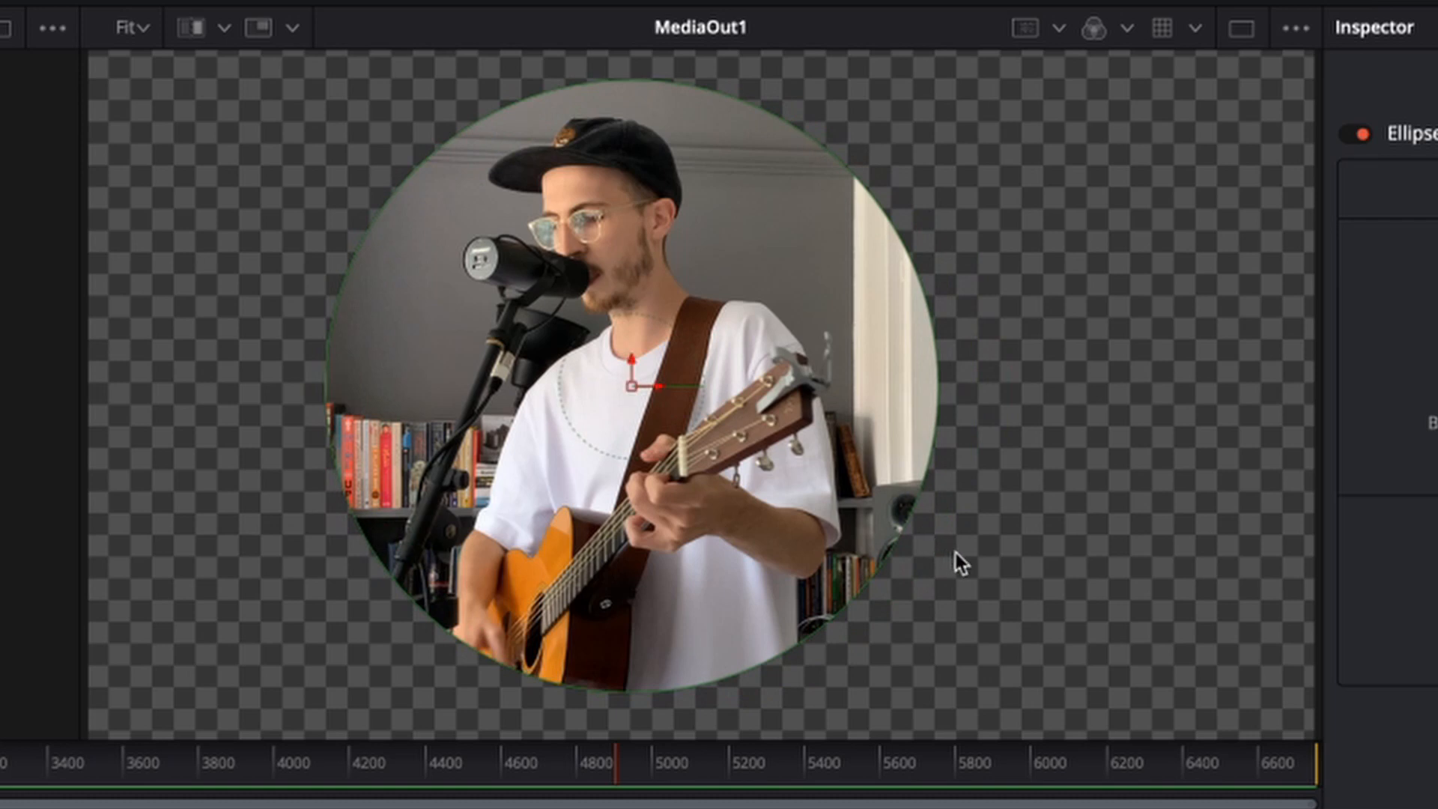
{"action": "mouse_move", "coordinate": [897, 535]}
{"action": "left_mouse_down"}
{"action": "mouse_move", "coordinate": [958, 569]}
{"action": "mouse_move", "coordinate": [901, 533]}
{"action": "left_mouse_up"}
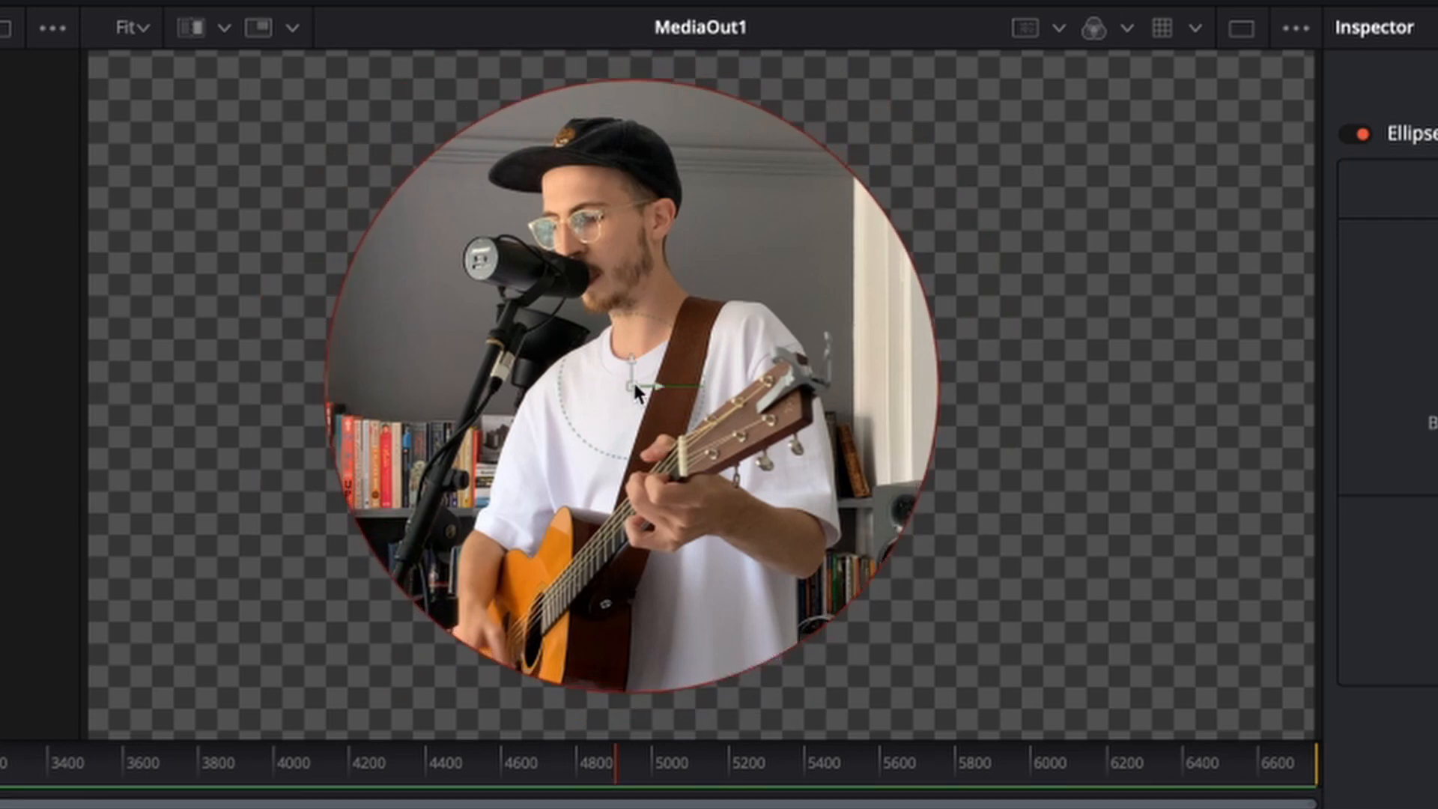
{"action": "left_click_drag", "start_coordinate": [631, 379], "coordinate": [622, 384]}
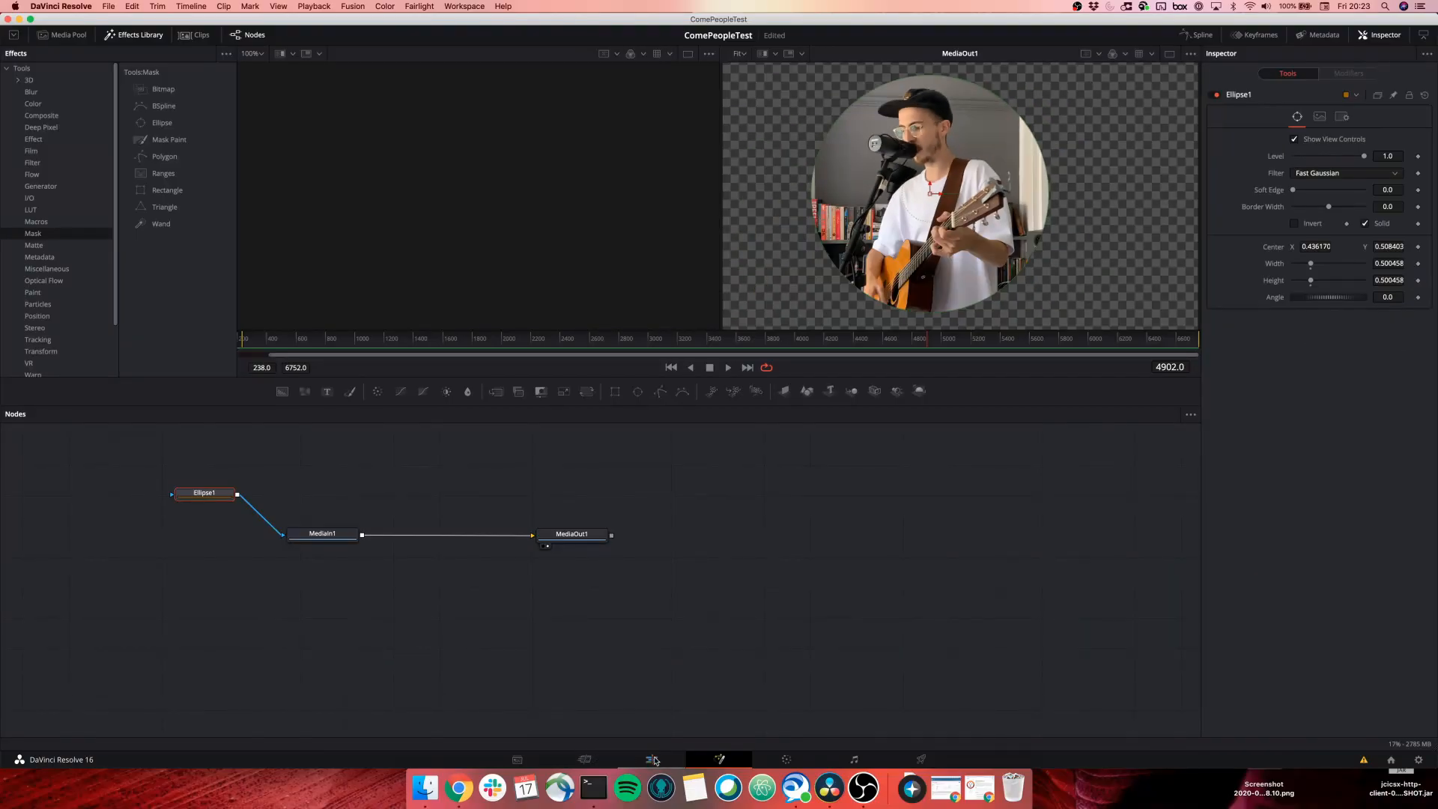
{"action": "left_click", "coordinate": [653, 759]}
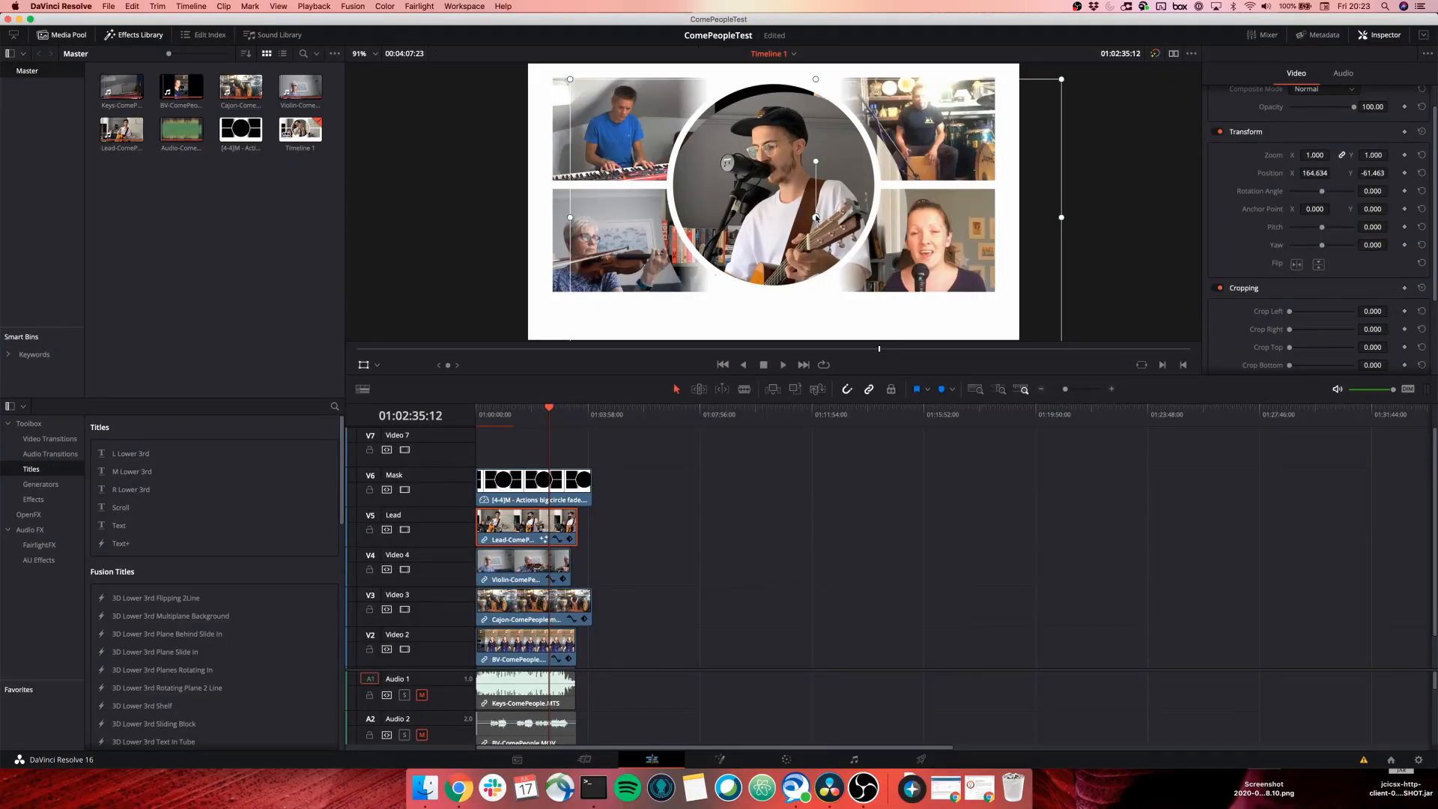
Scale the circular Lead clip to 0.850, place it at 105.366, 65.854, and scrub back.
{"action": "left_click_drag", "start_coordinate": [840, 220], "coordinate": [901, 176]}
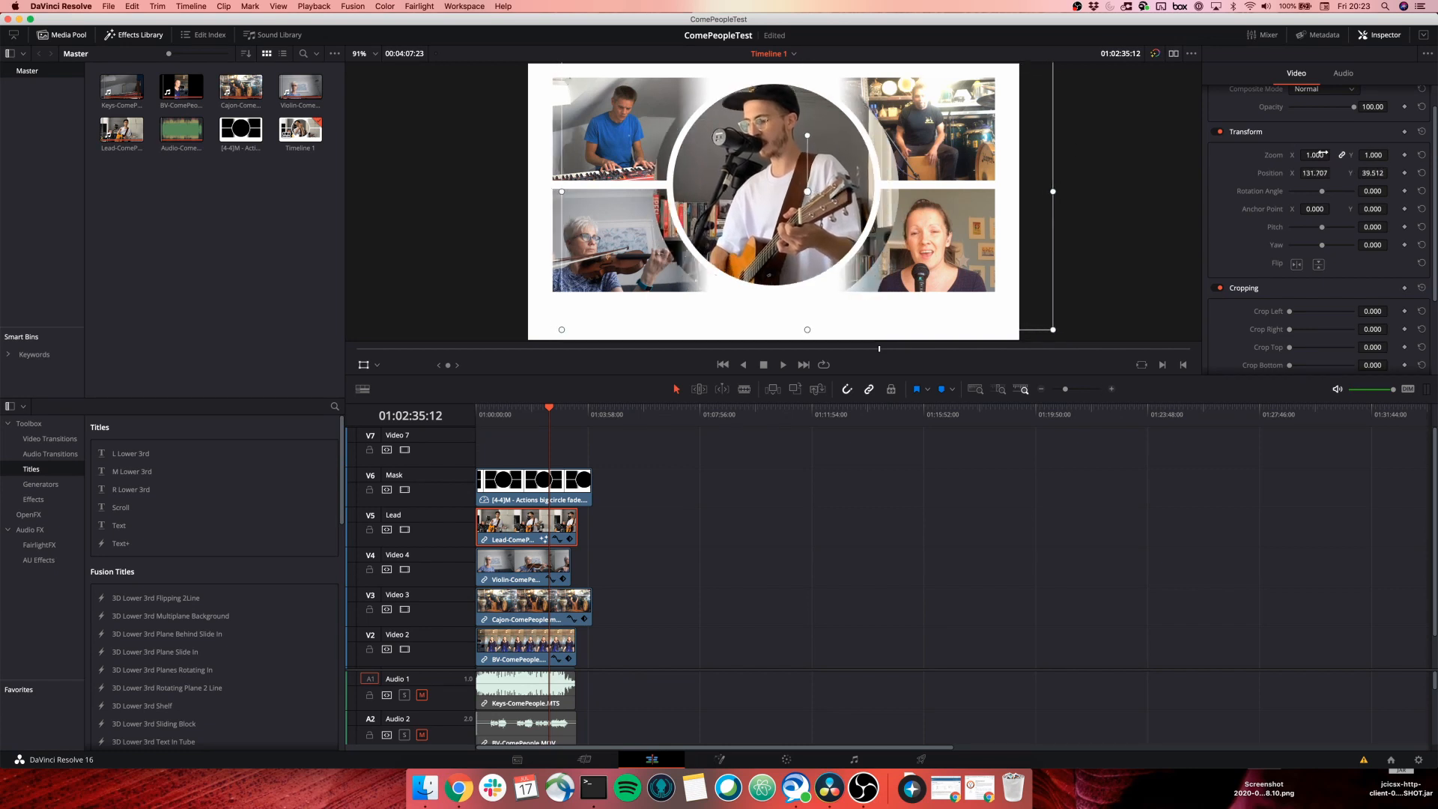
{"action": "mouse_move", "coordinate": [1312, 154]}
{"action": "left_mouse_down"}
{"action": "mouse_move", "coordinate": [1295, 154]}
{"action": "mouse_move", "coordinate": [1324, 155]}
{"action": "left_mouse_up"}
{"action": "left_click_drag", "start_coordinate": [839, 209], "coordinate": [821, 200]}
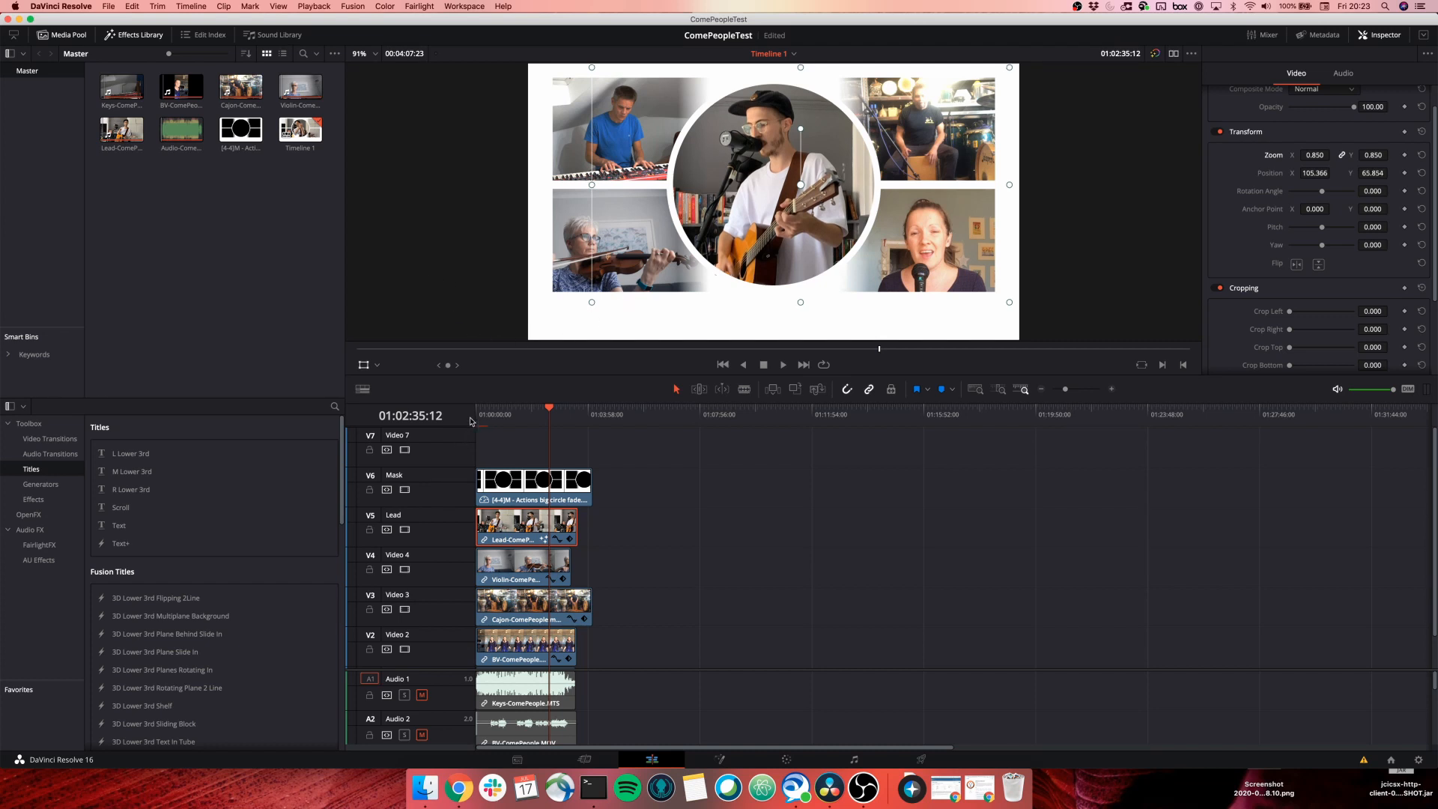
{"action": "left_click", "coordinate": [549, 408]}
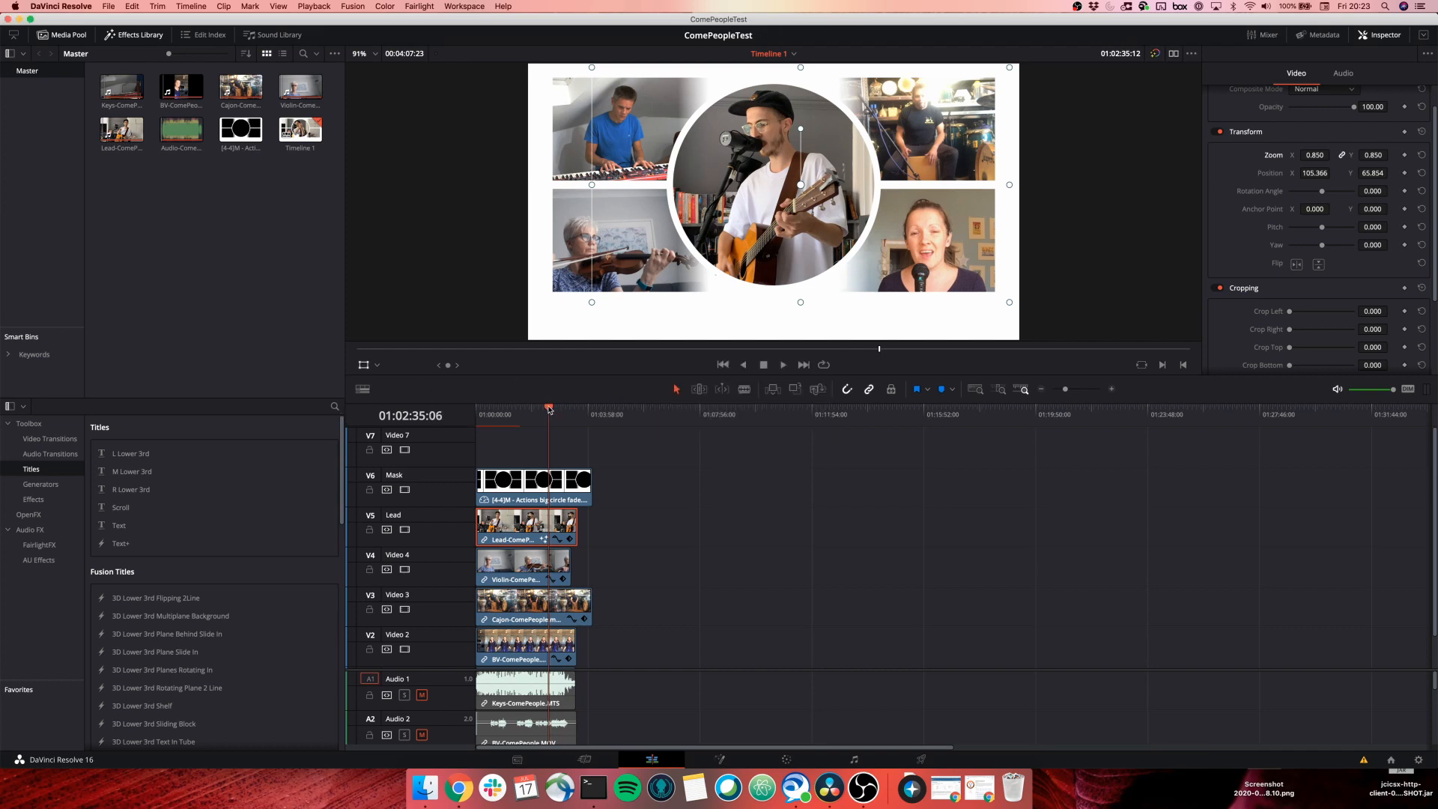
{"action": "mouse_move", "coordinate": [549, 408]}
{"action": "left_mouse_down"}
{"action": "mouse_move", "coordinate": [526, 410]}
{"action": "mouse_move", "coordinate": [546, 416]}
{"action": "left_mouse_up"}
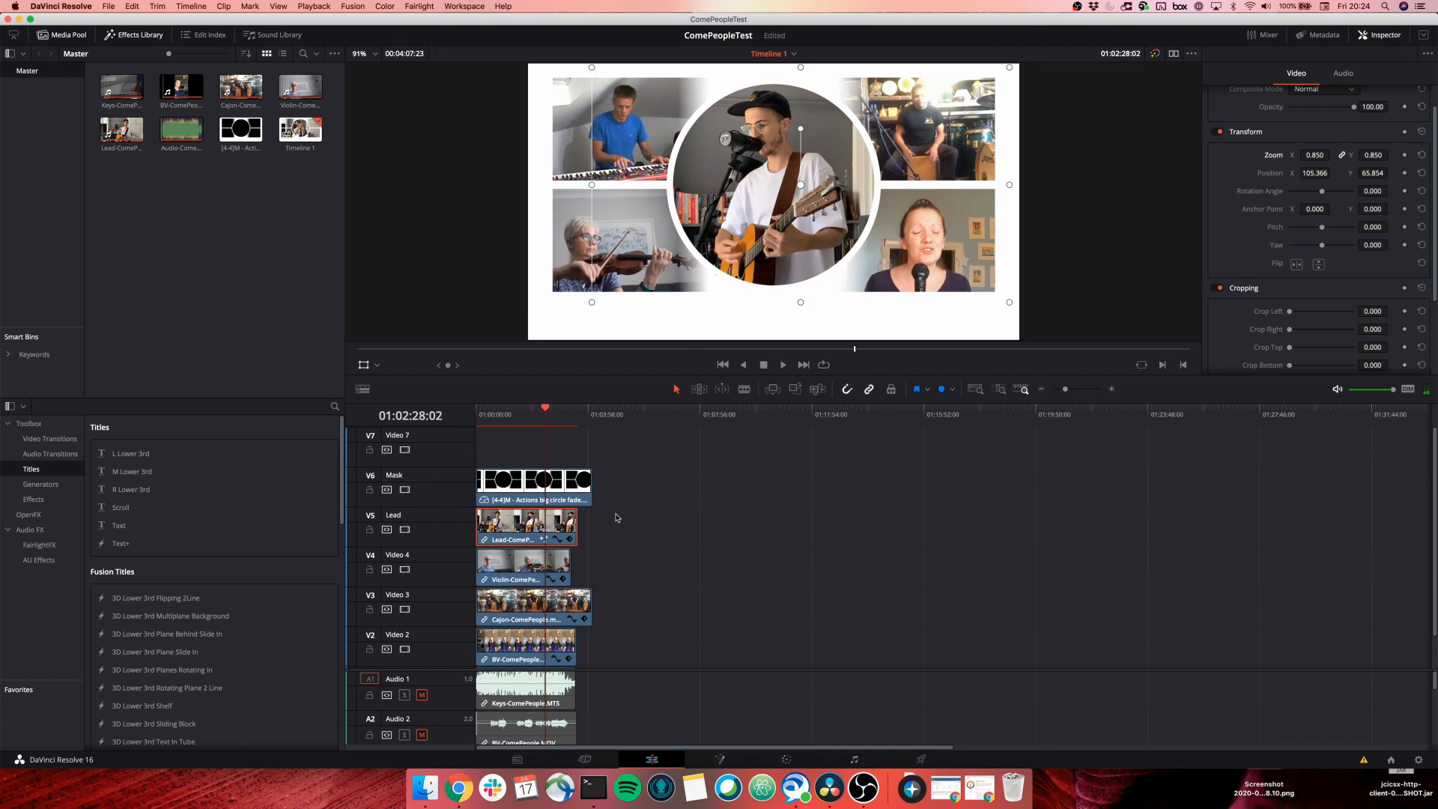
Zoom the timeline in on the clips.
{"action": "left_click", "coordinate": [1113, 389]}
{"action": "left_click", "coordinate": [1112, 389]}
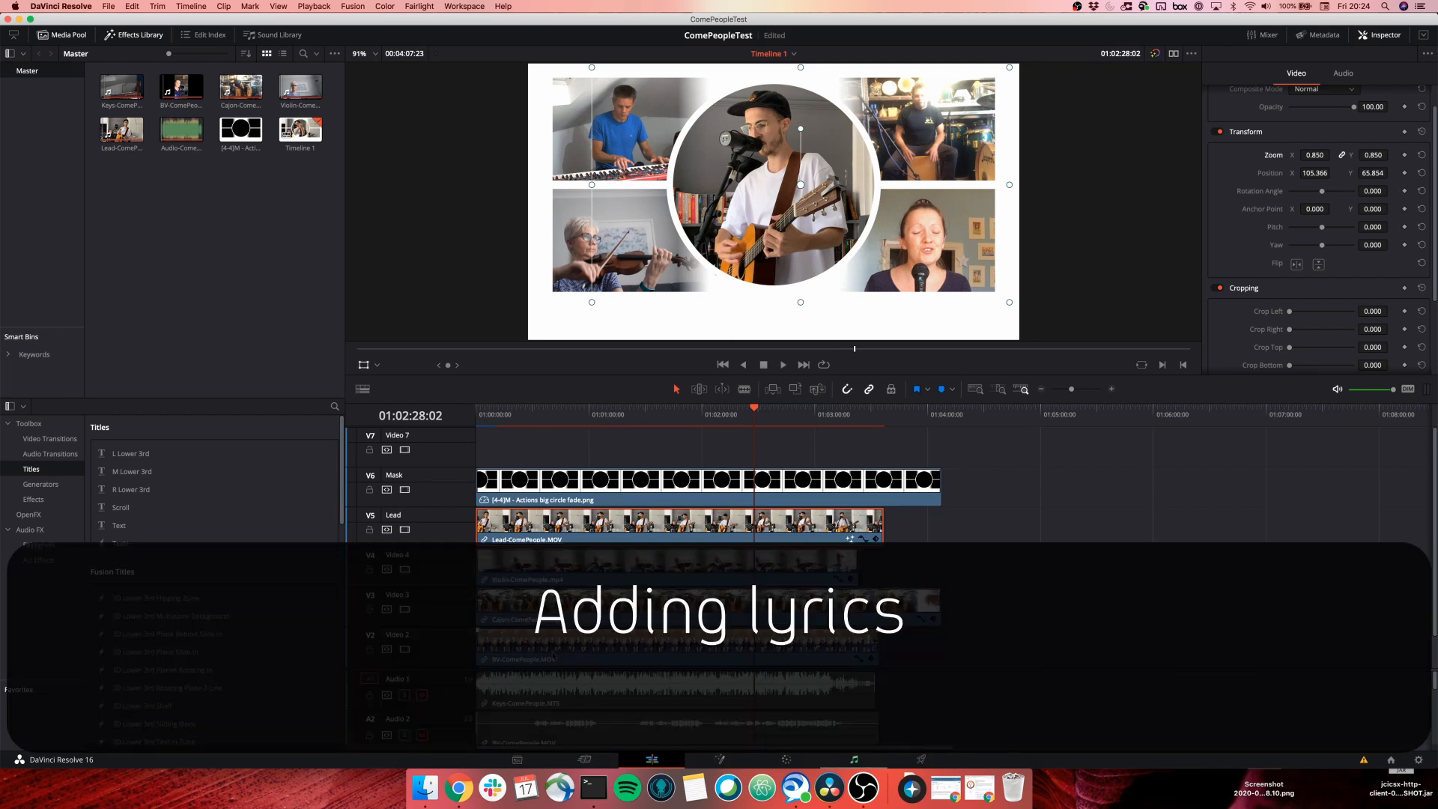
{"action": "scroll", "coordinate": [449, 666], "scroll_direction": "down", "scroll_amount": 5}
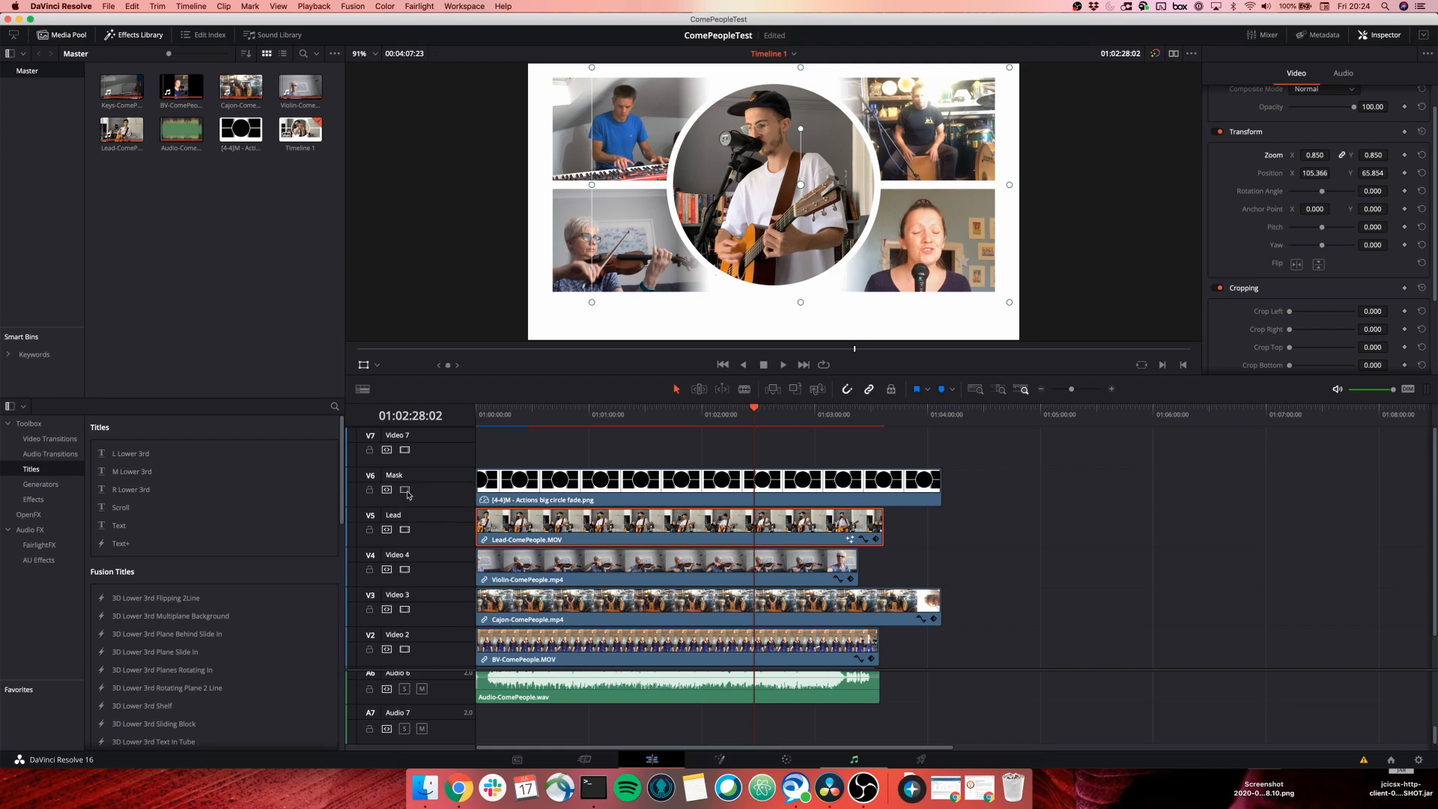
Disable video on the Lead, Video 4 violin, cajon, backing vocals and Keys tracks.
{"action": "left_click", "coordinate": [405, 529]}
{"action": "left_click", "coordinate": [405, 570]}
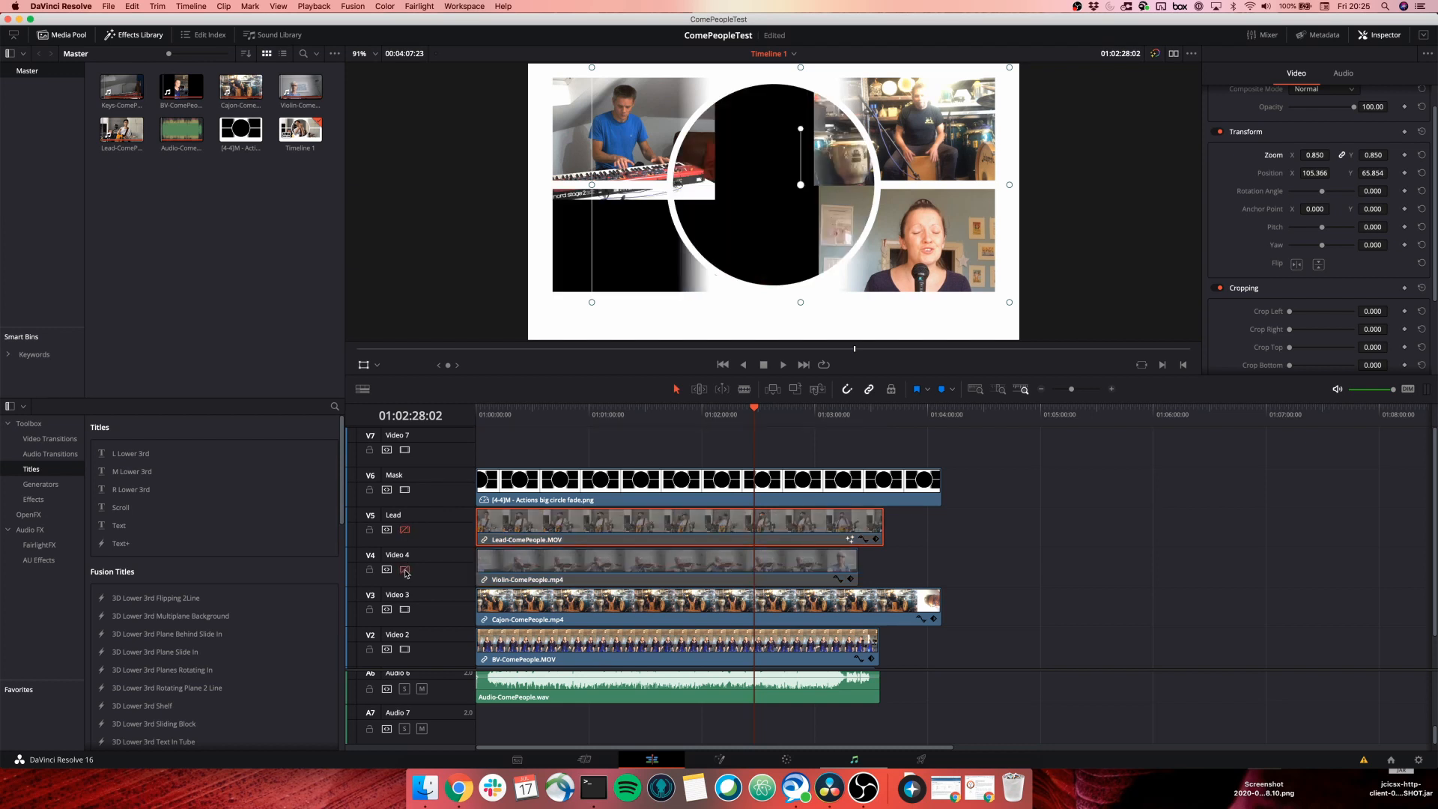
{"action": "left_click", "coordinate": [405, 609]}
{"action": "scroll", "coordinate": [406, 611], "scroll_direction": "down", "scroll_amount": 2}
{"action": "left_click", "coordinate": [404, 612]}
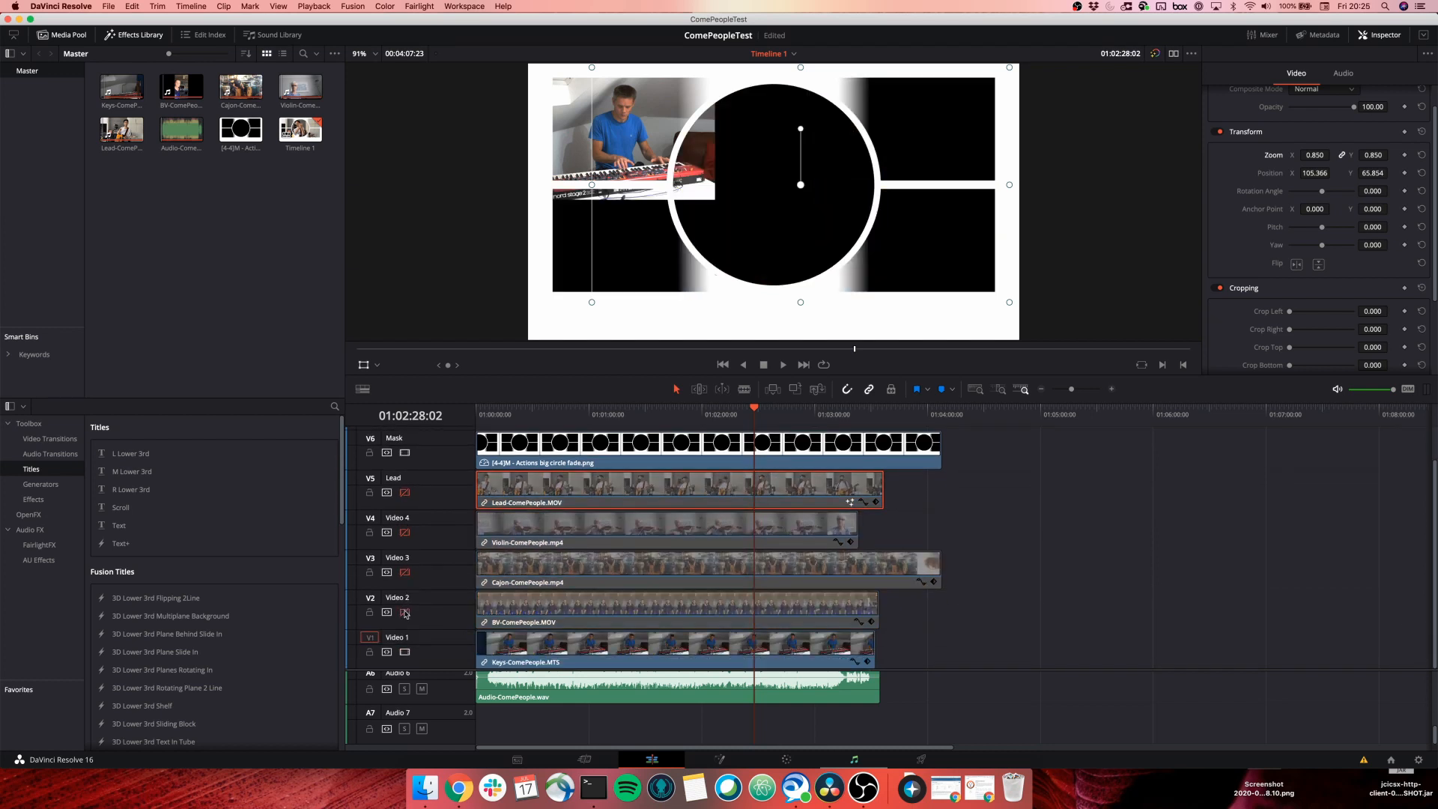
{"action": "left_click", "coordinate": [404, 650]}
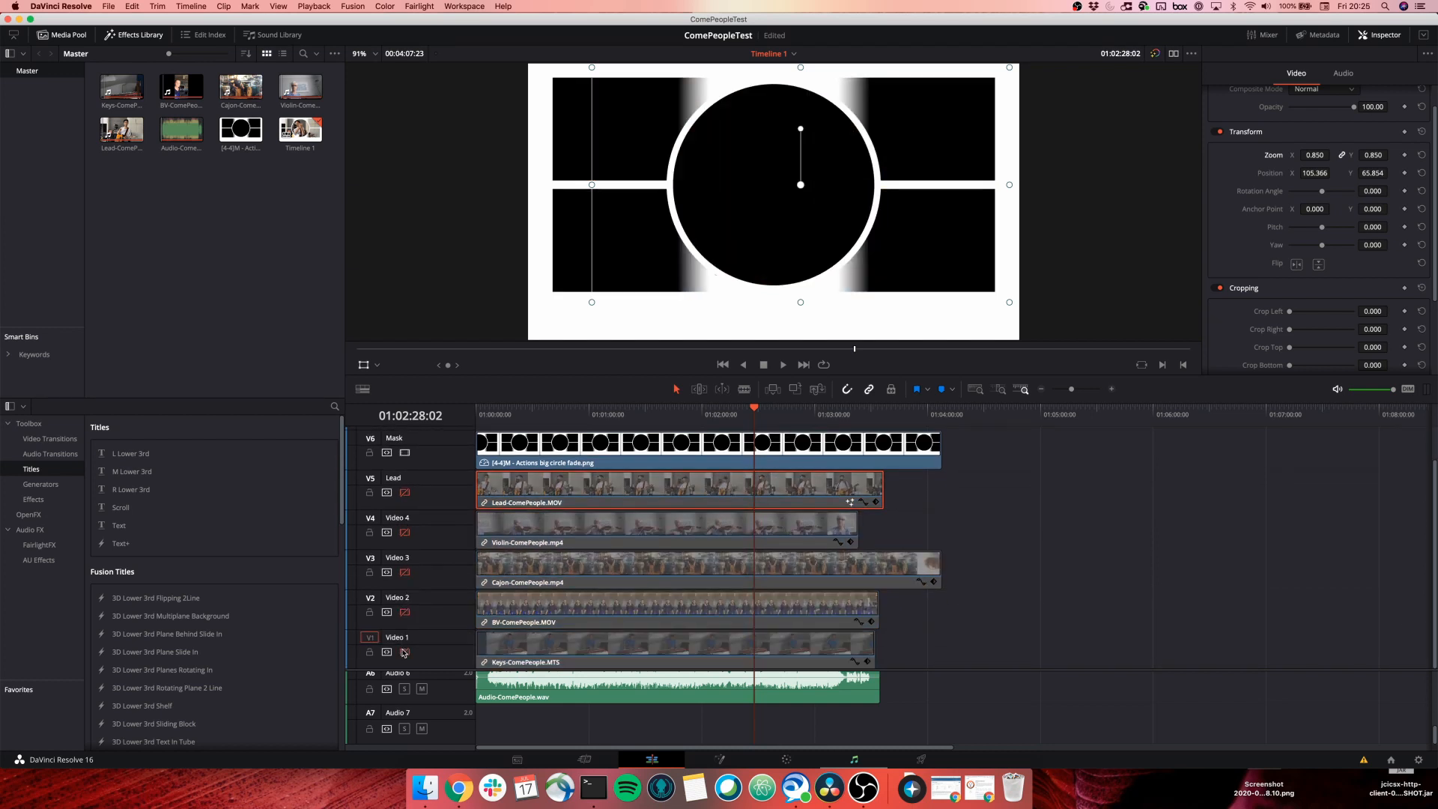
Move the playhead near the start and play the timeline from there.
{"action": "left_click", "coordinate": [512, 418]}
{"action": "left_click_drag", "start_coordinate": [512, 417], "coordinate": [486, 415]}
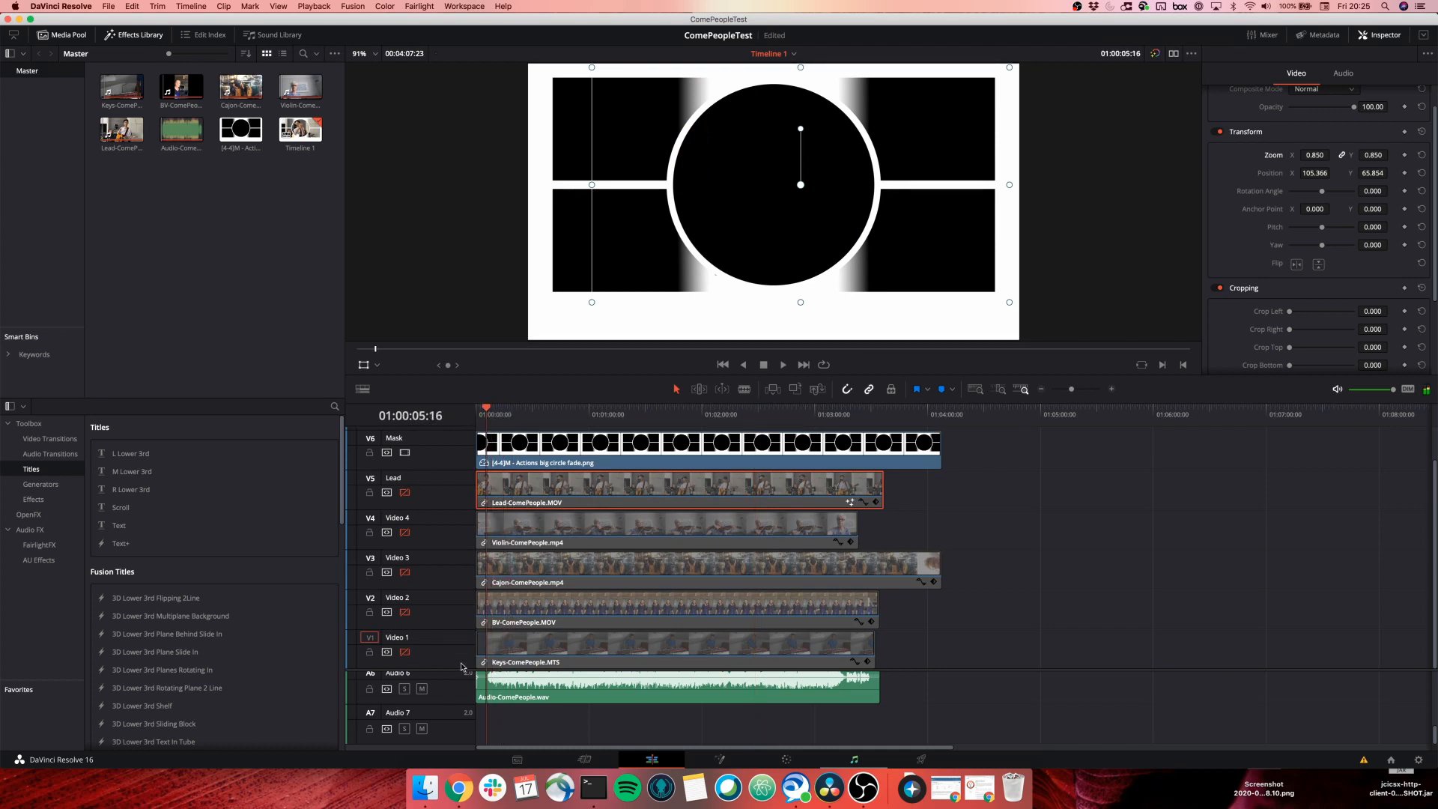
{"action": "scroll", "coordinate": [484, 739], "scroll_direction": "up", "scroll_amount": 2}
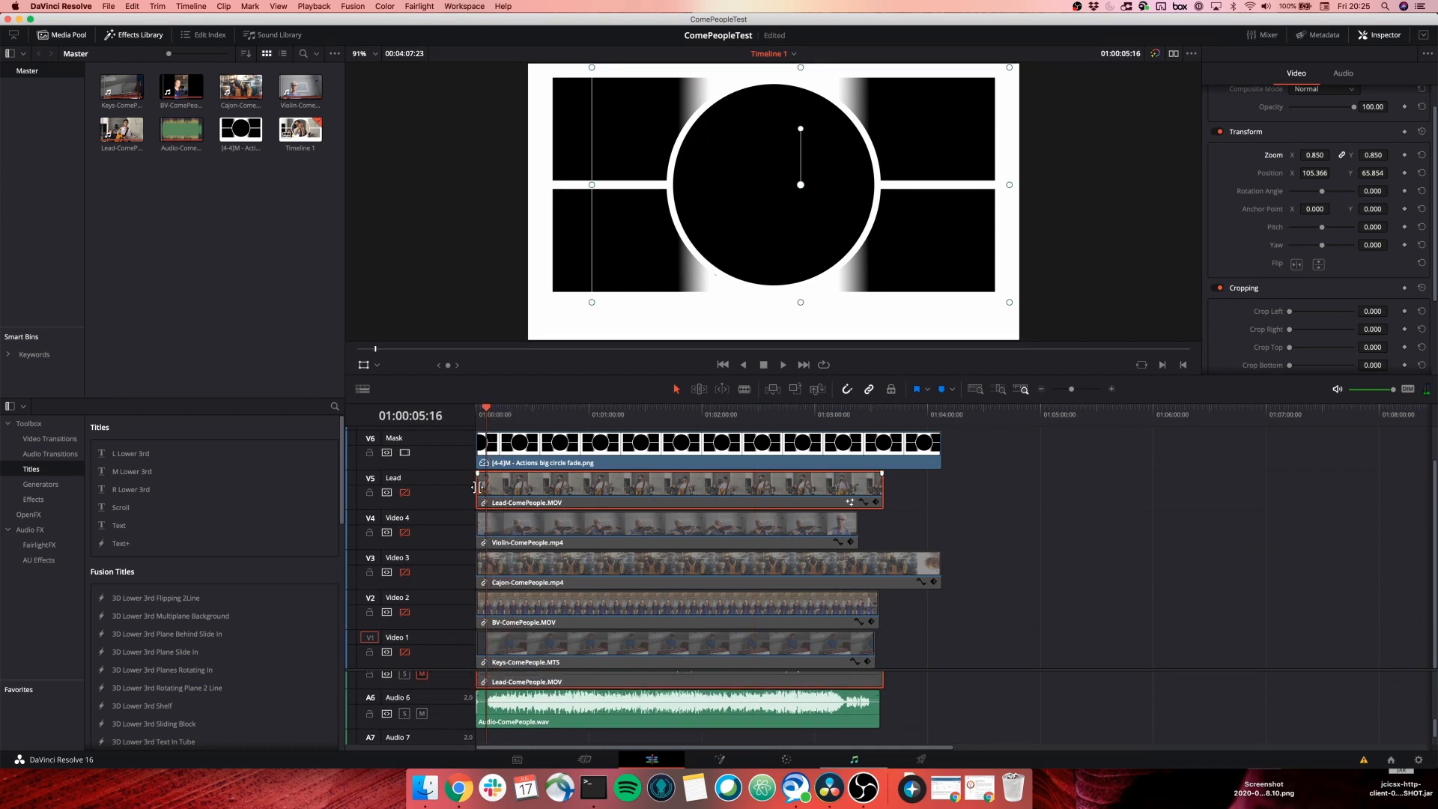
{"action": "key", "text": "space"}
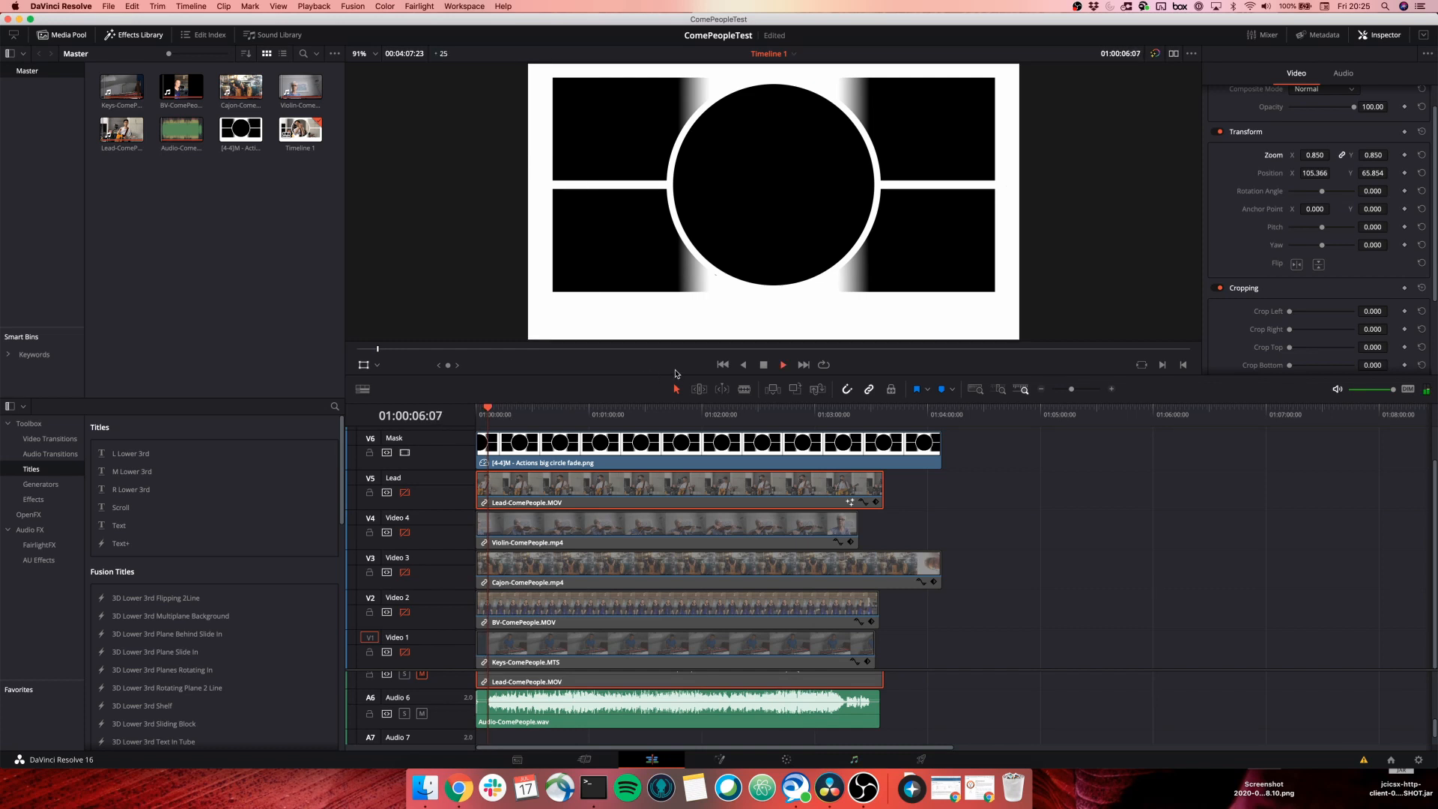
{"action": "key", "text": "space"}
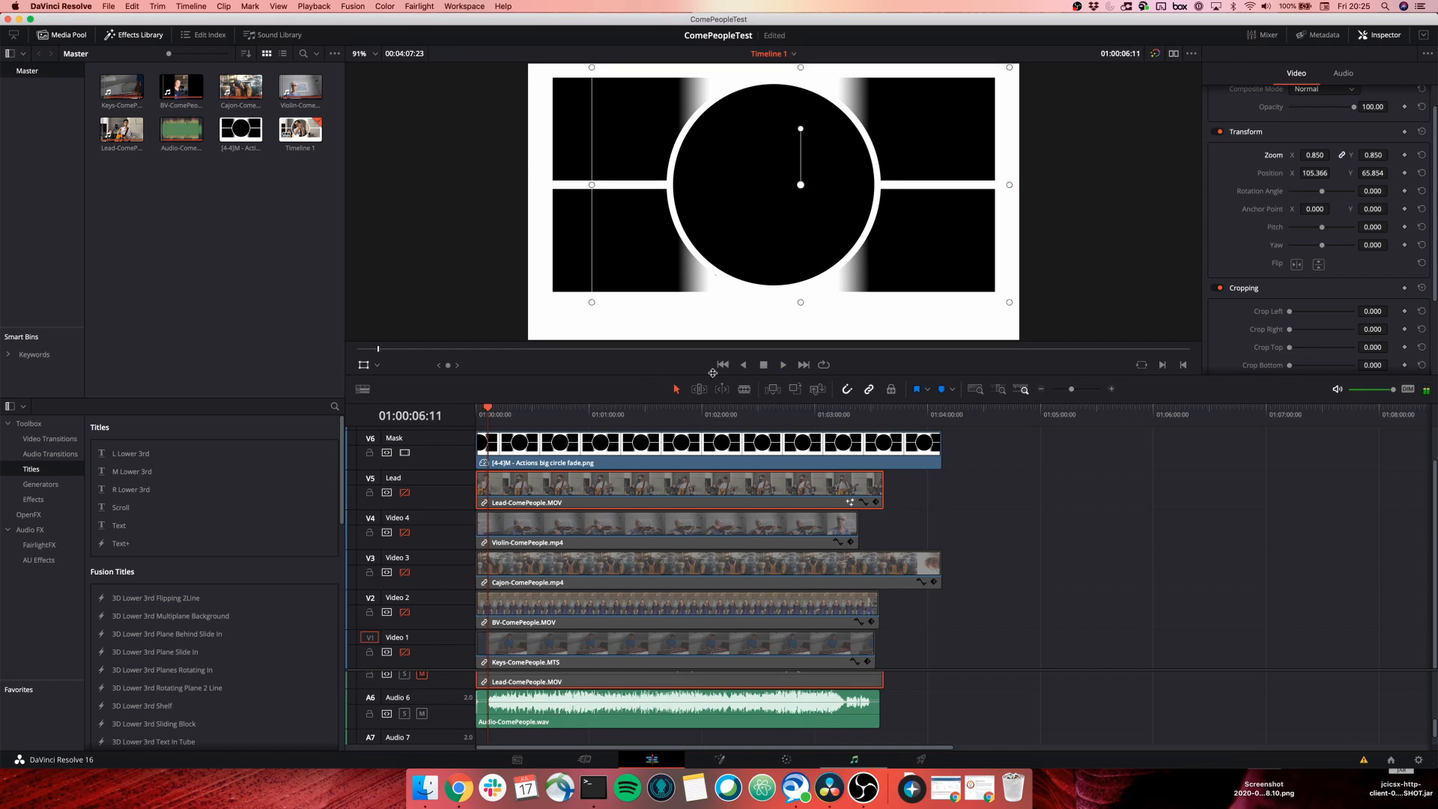
{"action": "left_click", "coordinate": [785, 366]}
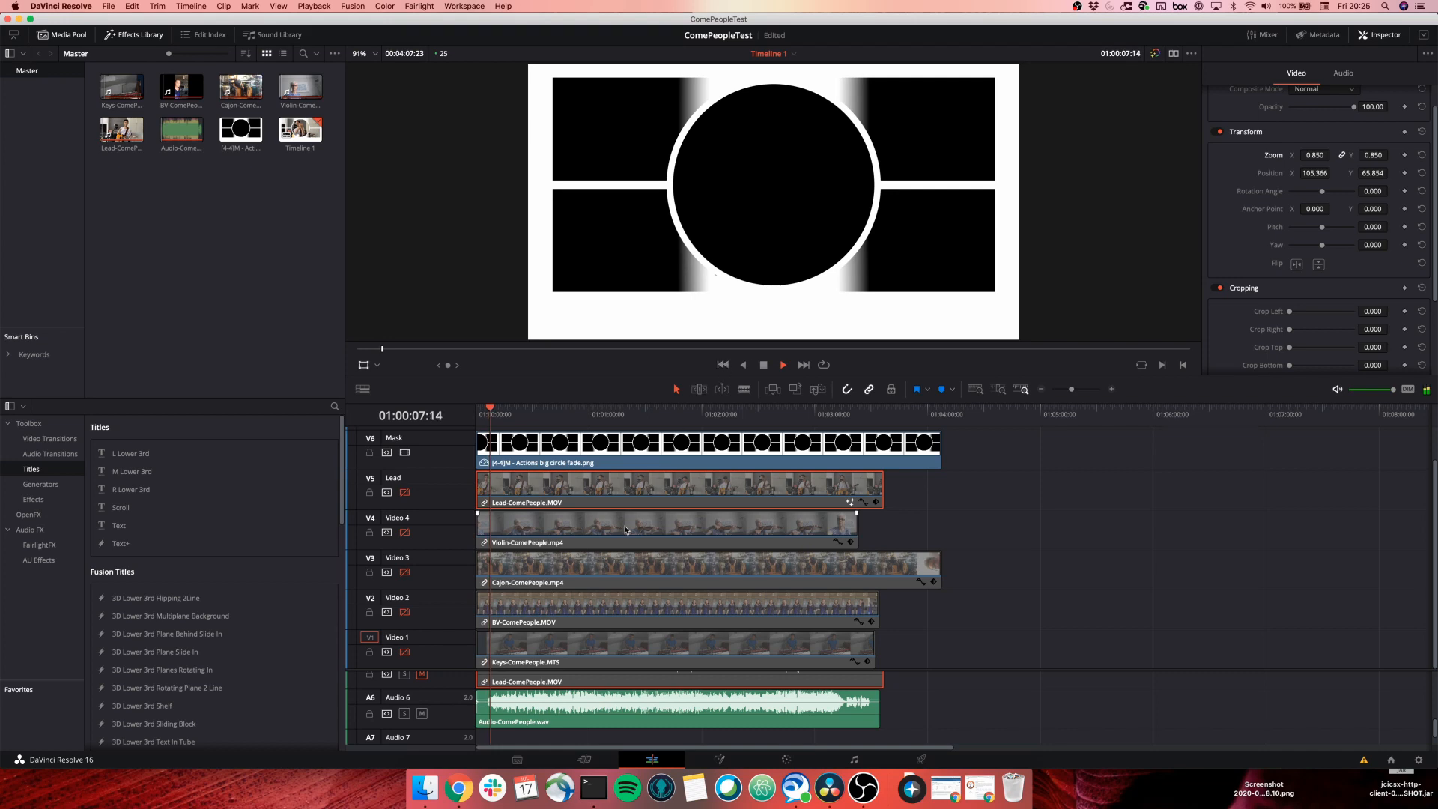
Zoom in closer, stop playback, and park the playhead at 01:00:13:19 with V7 visible.
{"action": "left_click", "coordinate": [1112, 390]}
{"action": "left_click", "coordinate": [1112, 390]}
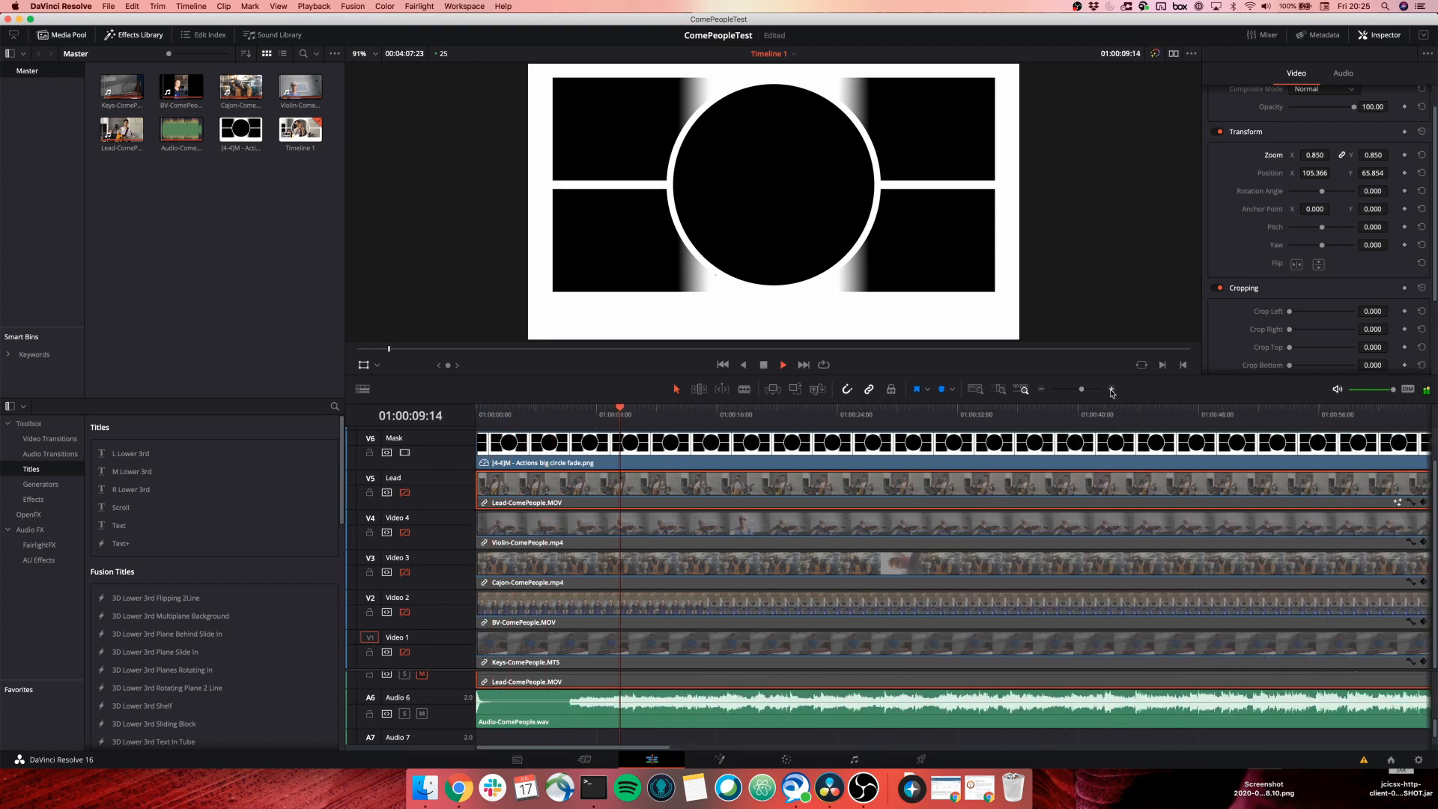
{"action": "left_click", "coordinate": [1112, 390]}
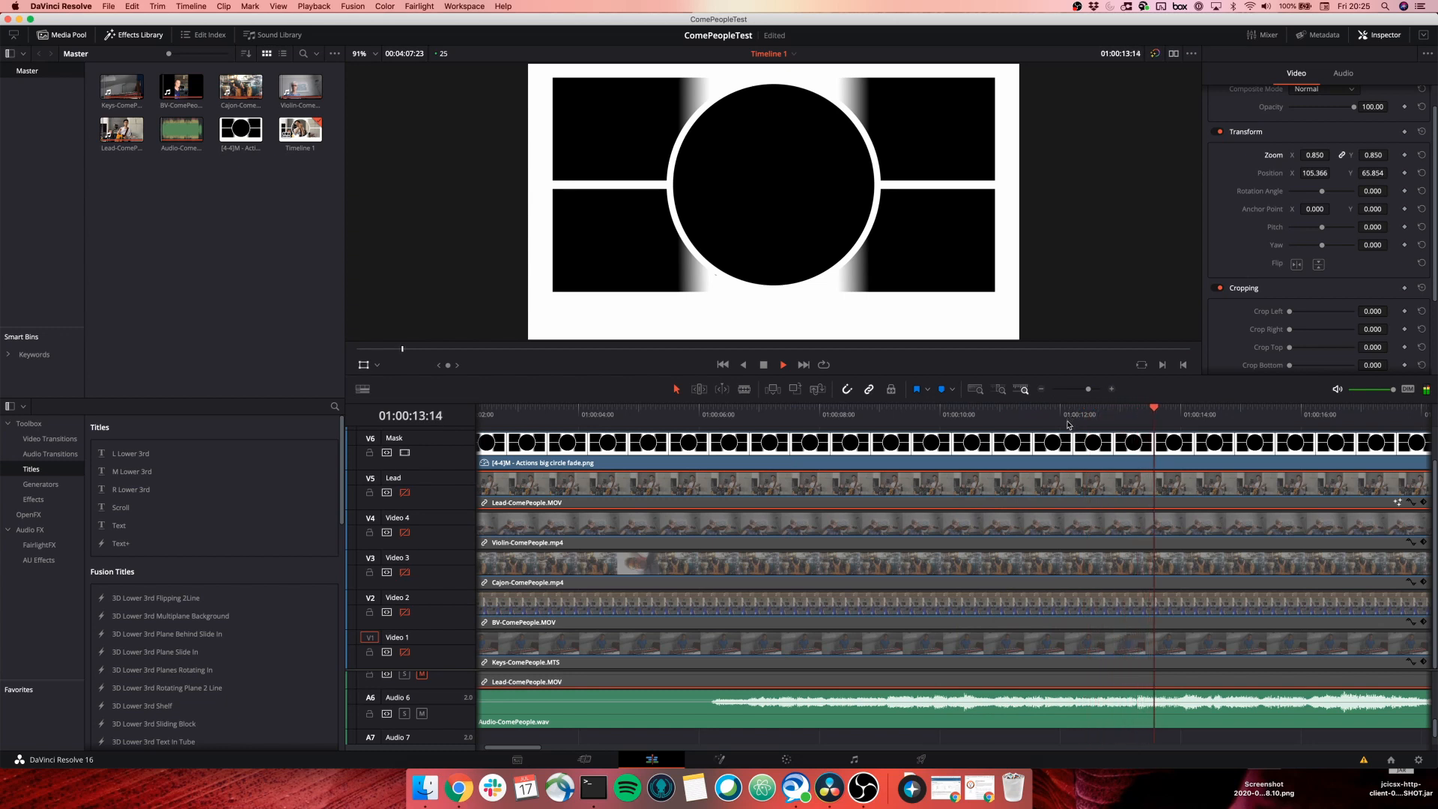
{"action": "key", "text": "space"}
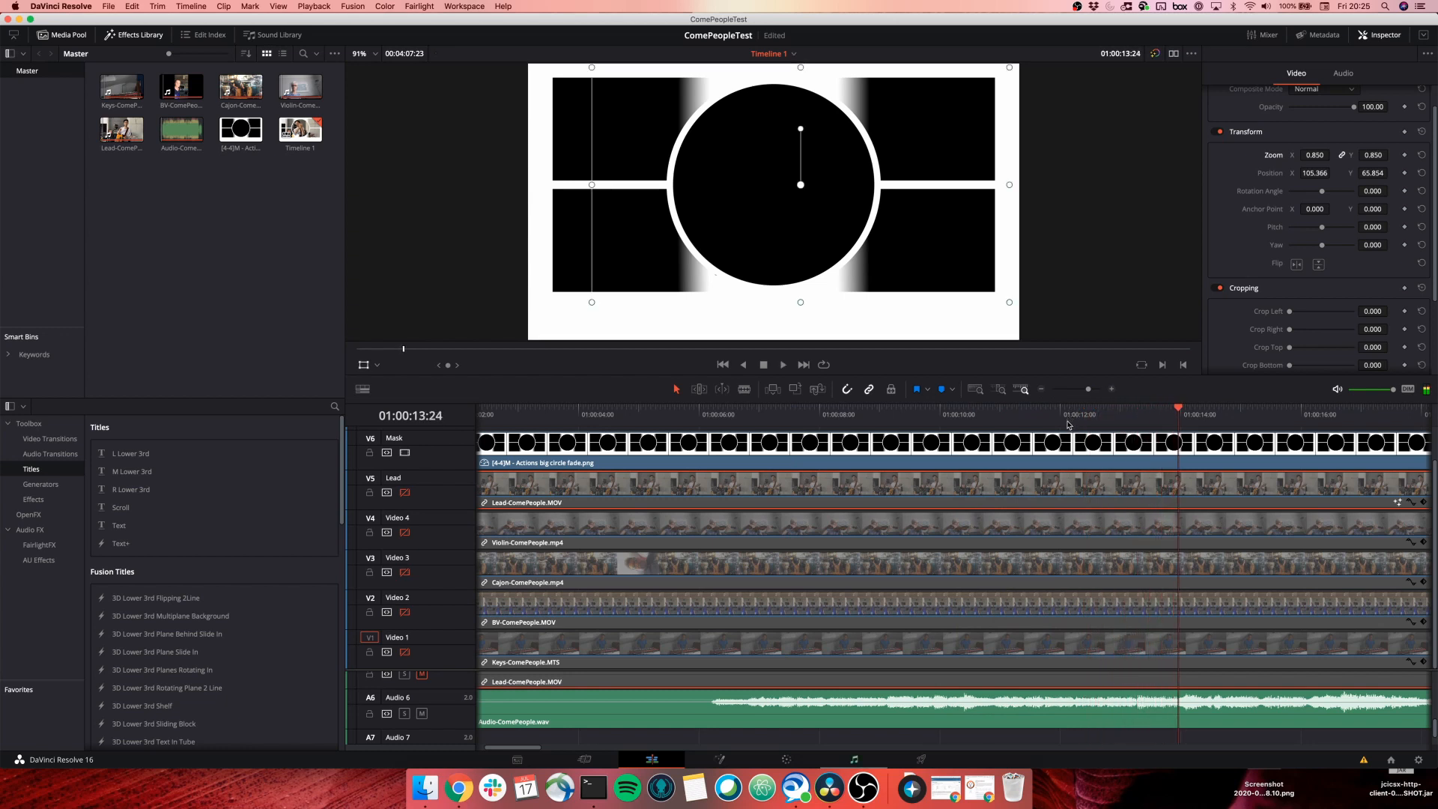
{"action": "left_click", "coordinate": [1169, 411]}
{"action": "left_click", "coordinate": [1166, 411]}
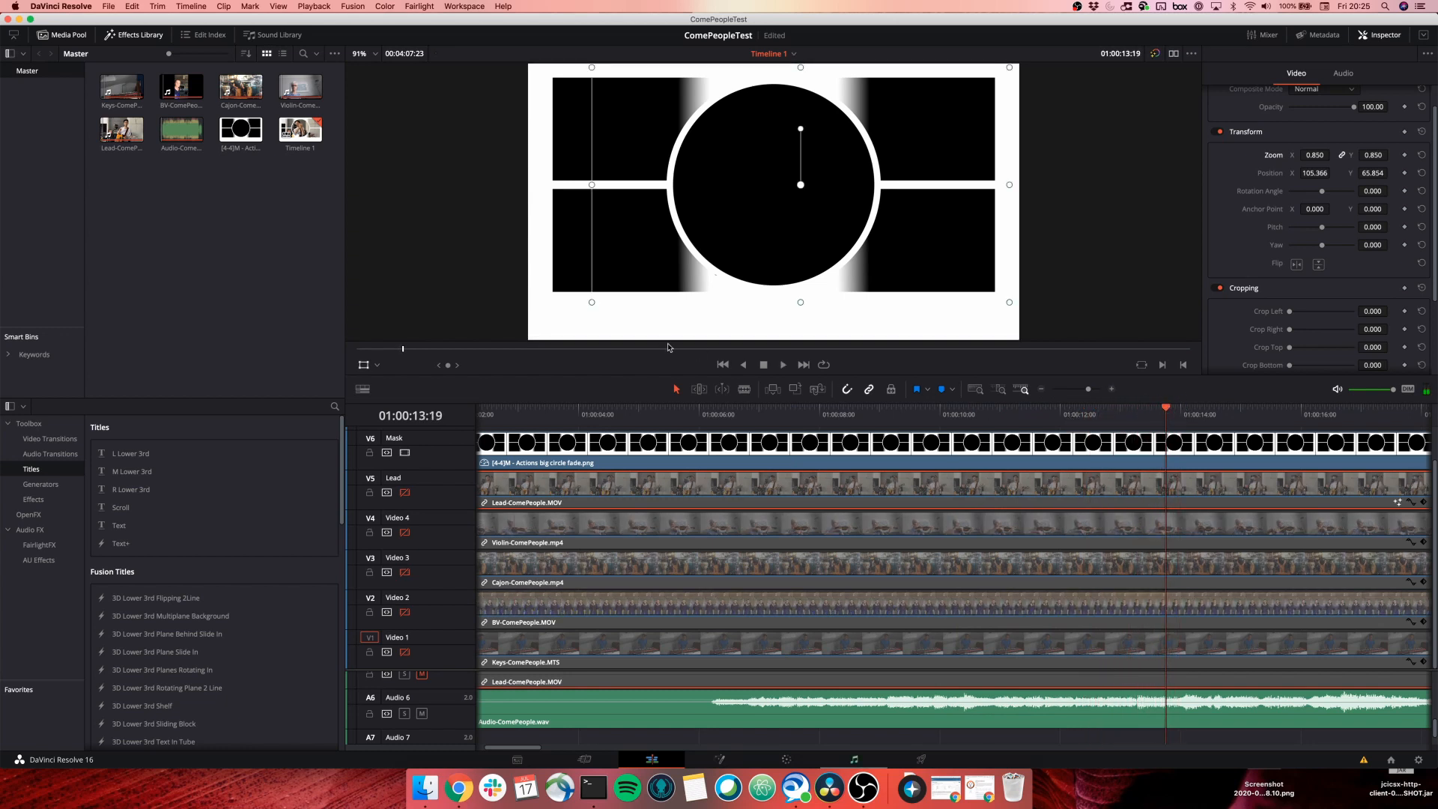
{"action": "scroll", "coordinate": [940, 538], "scroll_direction": "up", "scroll_amount": 2}
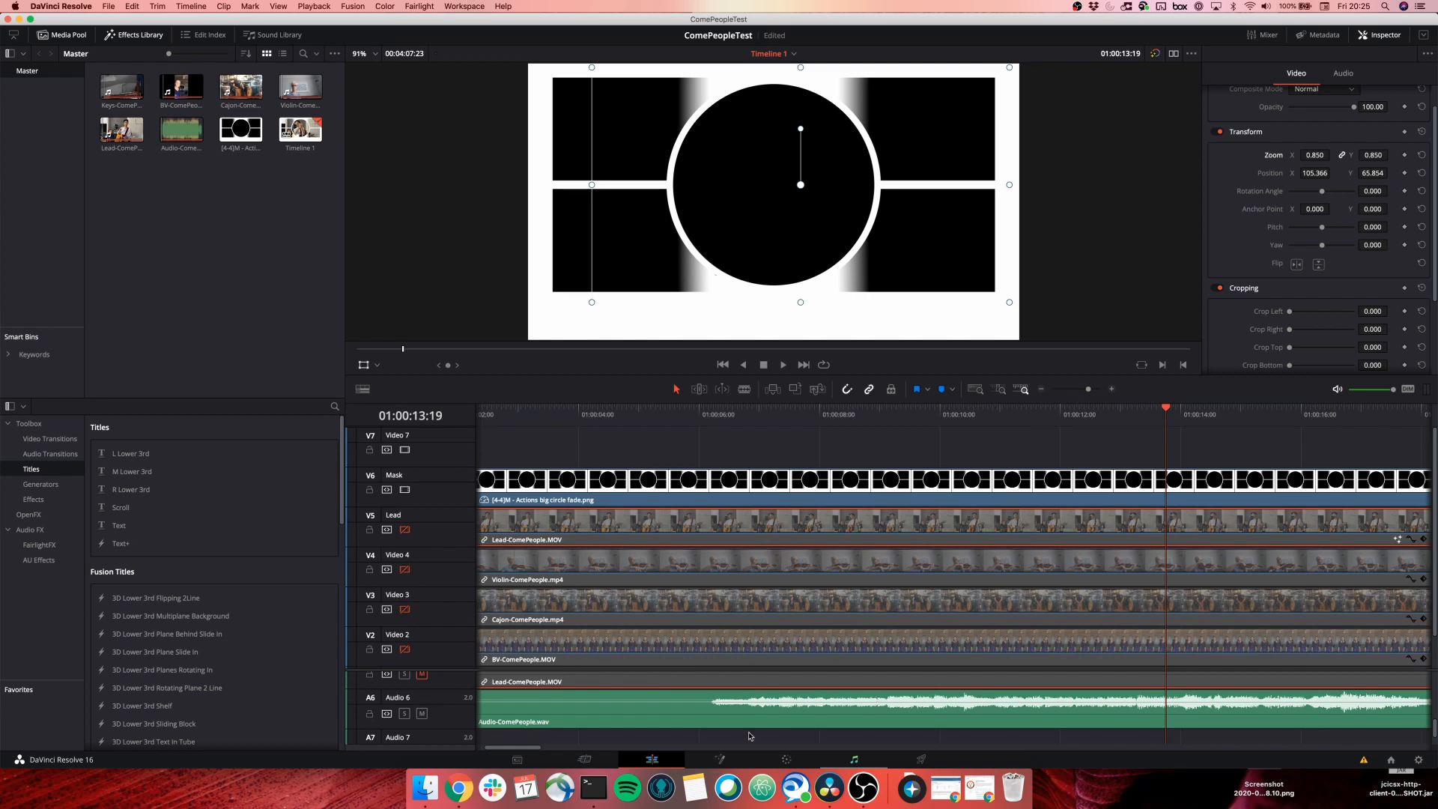
Place a Text title from the Effects Library Titles onto V7 at the playhead.
{"action": "left_click_drag", "start_coordinate": [527, 749], "coordinate": [550, 748]}
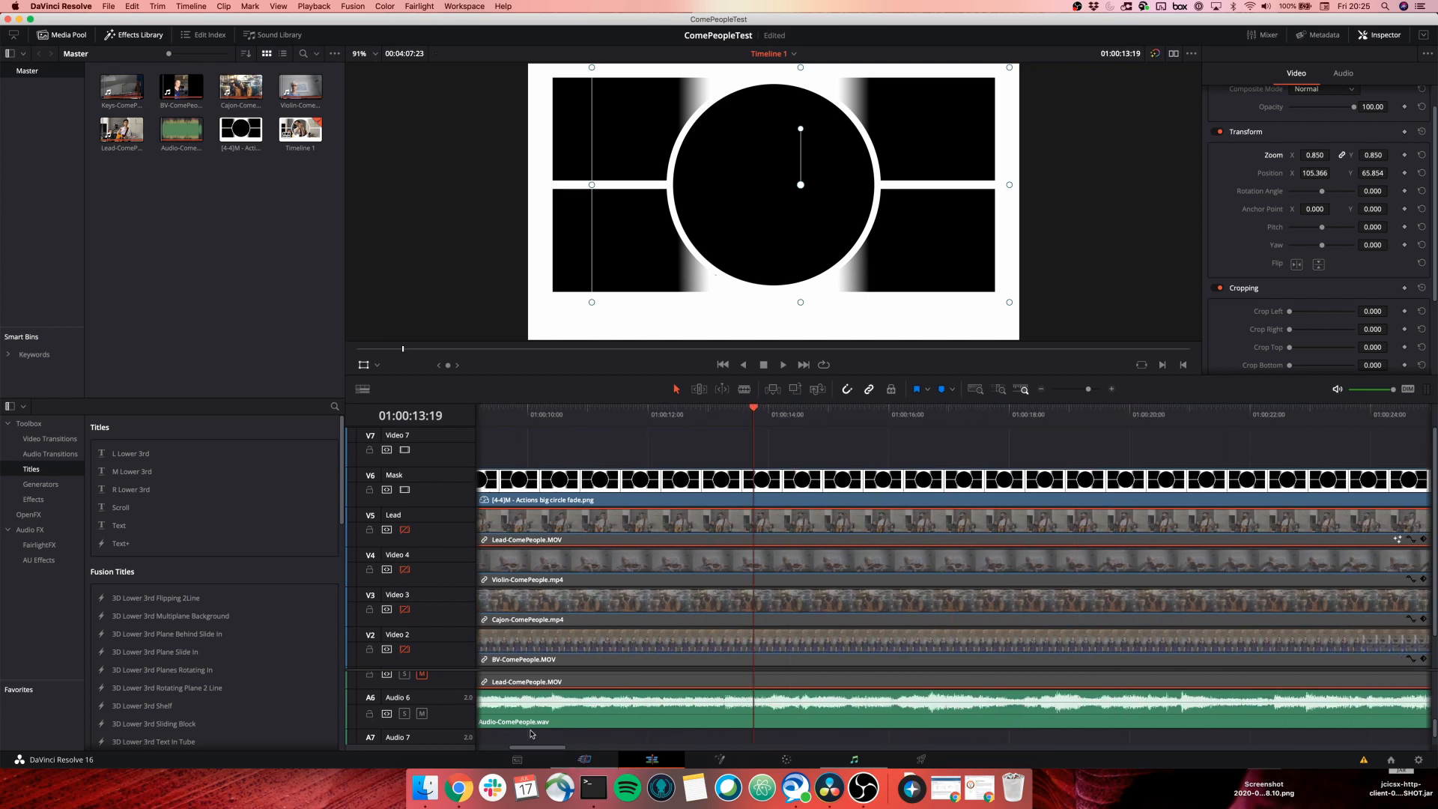
{"action": "left_click", "coordinate": [139, 36]}
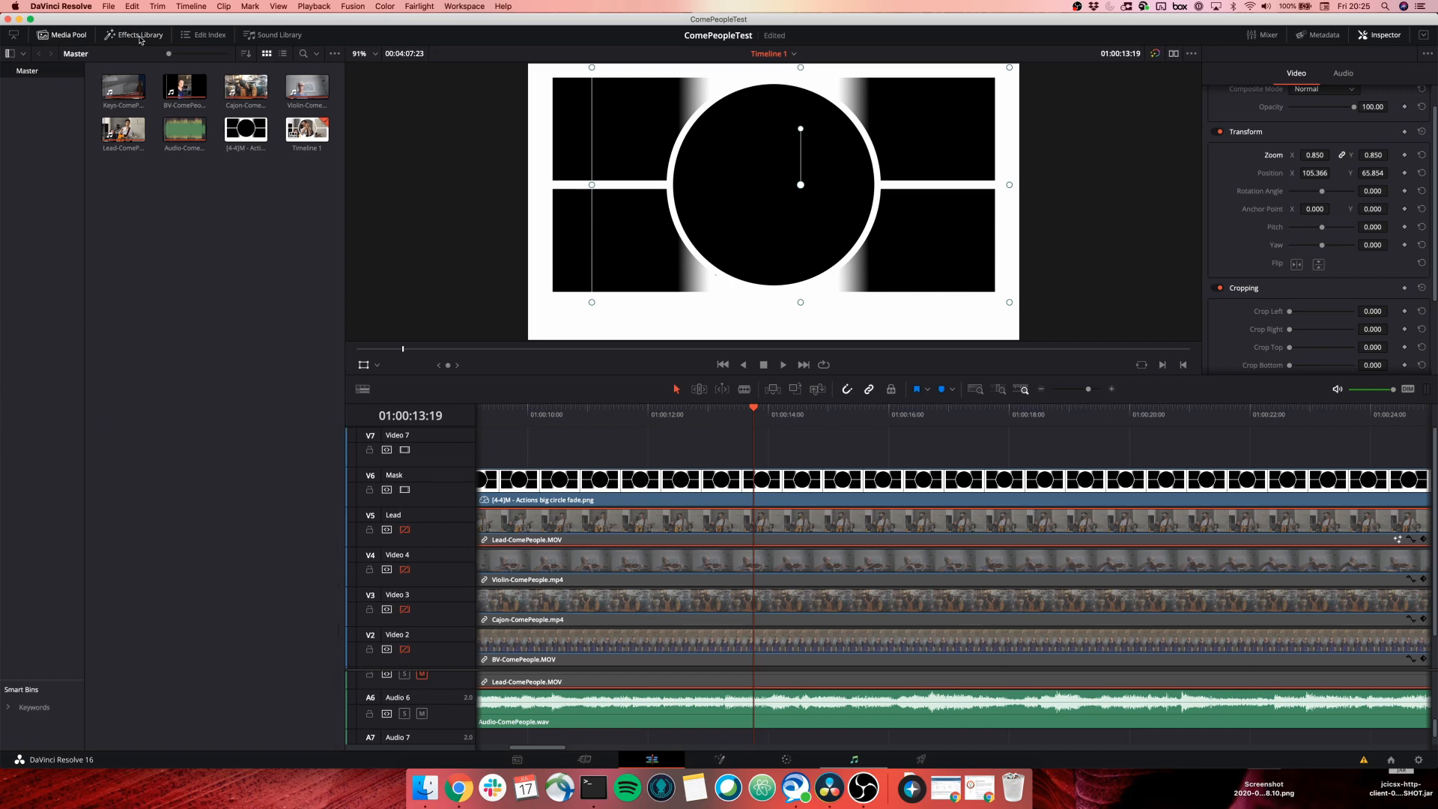
{"action": "left_click", "coordinate": [139, 36]}
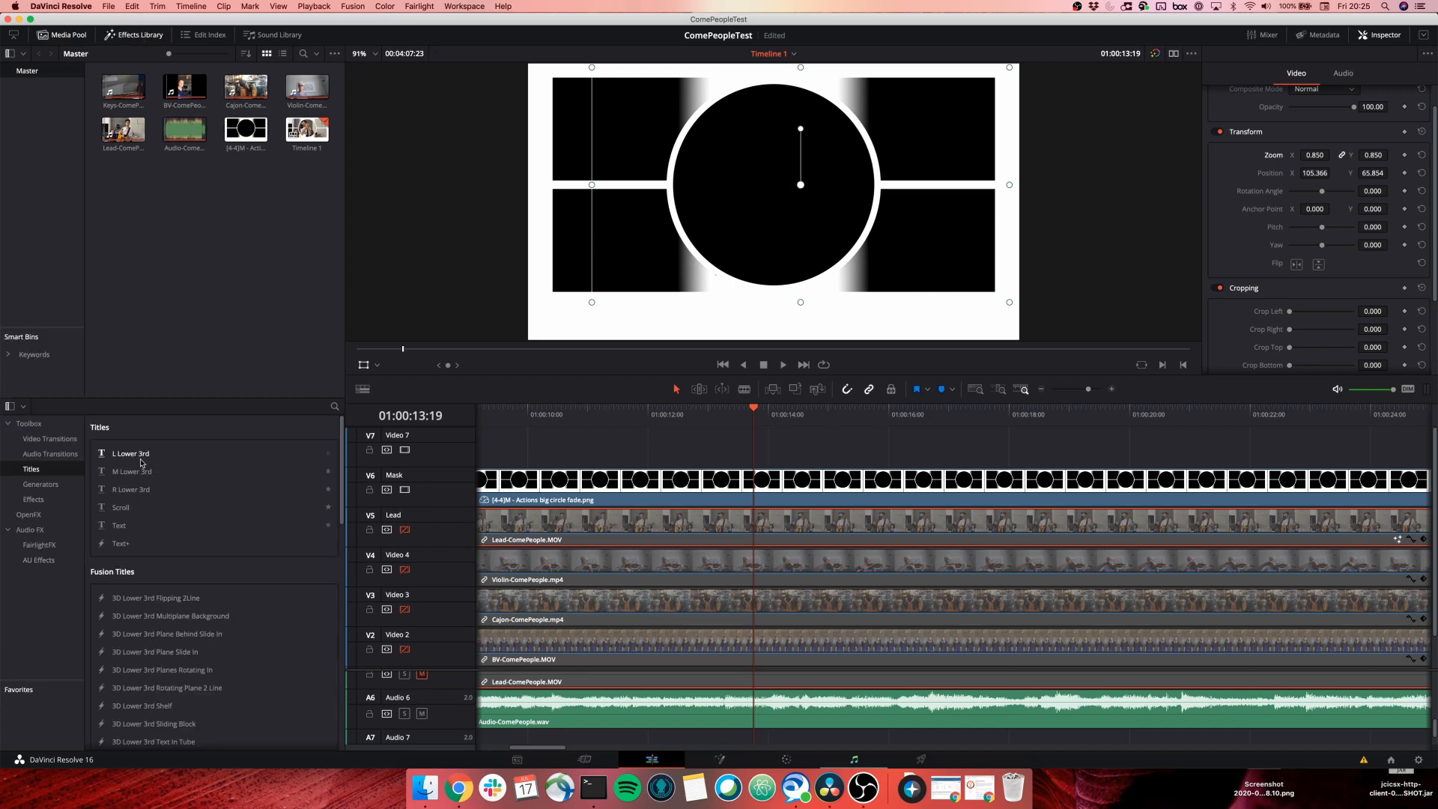
{"action": "left_click", "coordinate": [34, 439]}
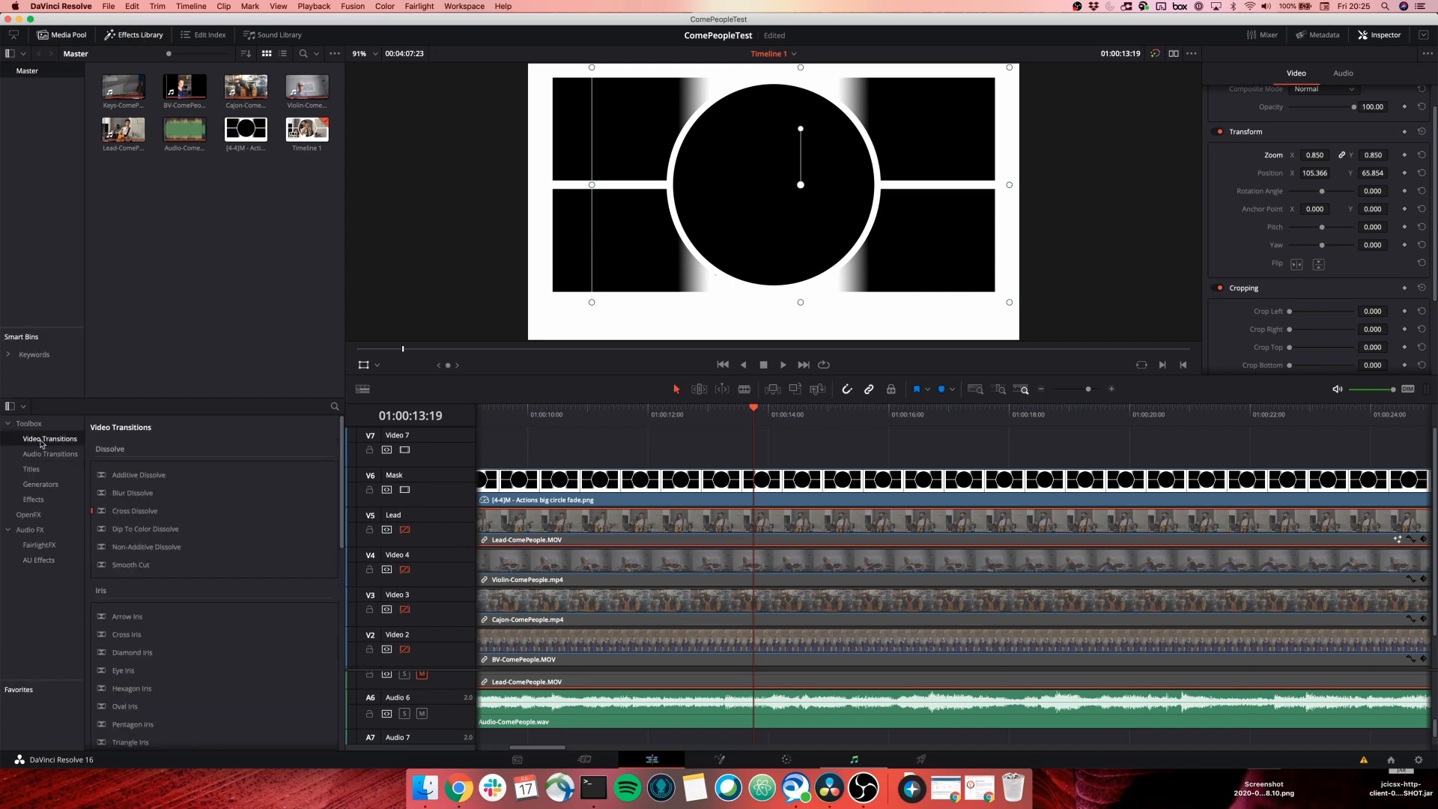
{"action": "left_click", "coordinate": [32, 470]}
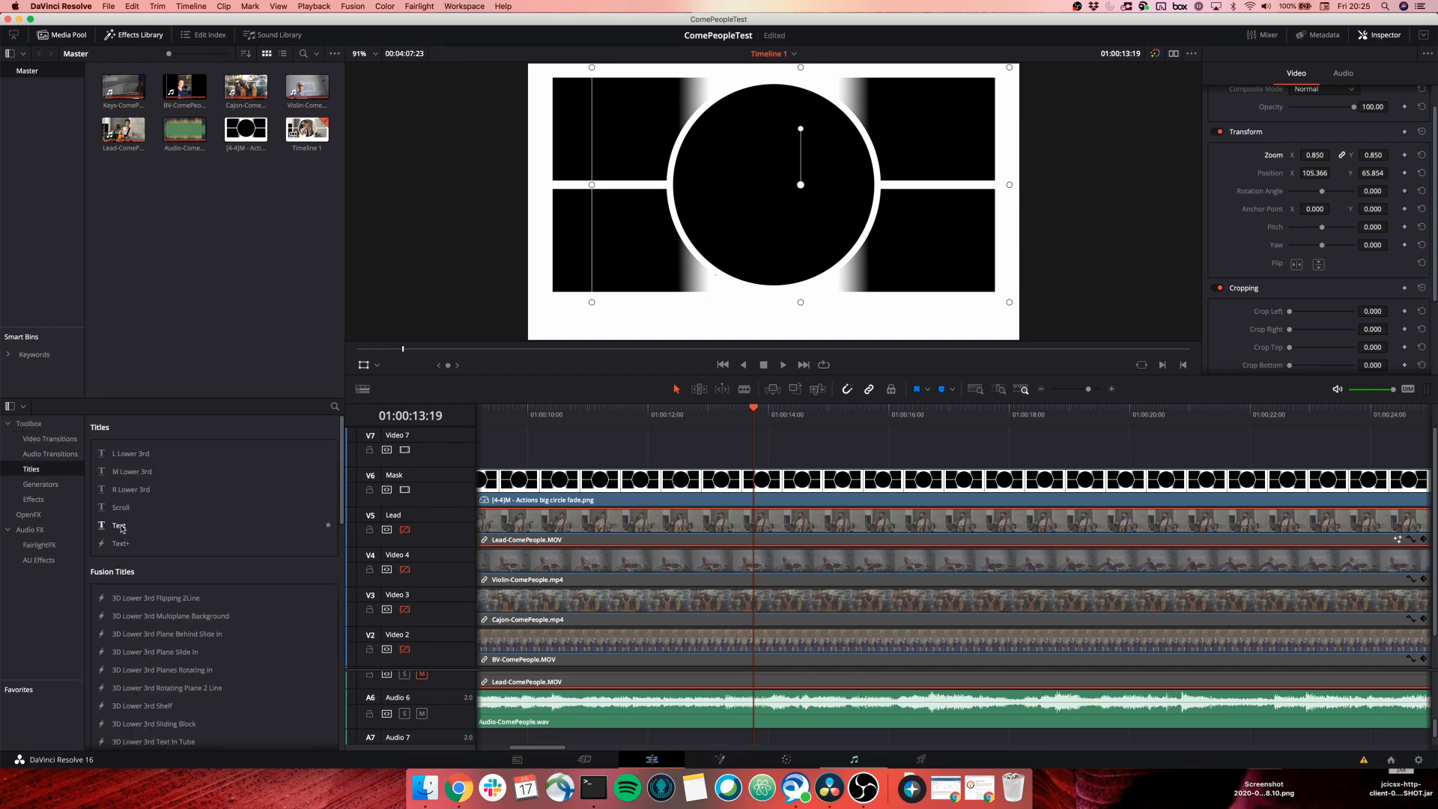
{"action": "left_click_drag", "start_coordinate": [120, 528], "coordinate": [760, 442]}
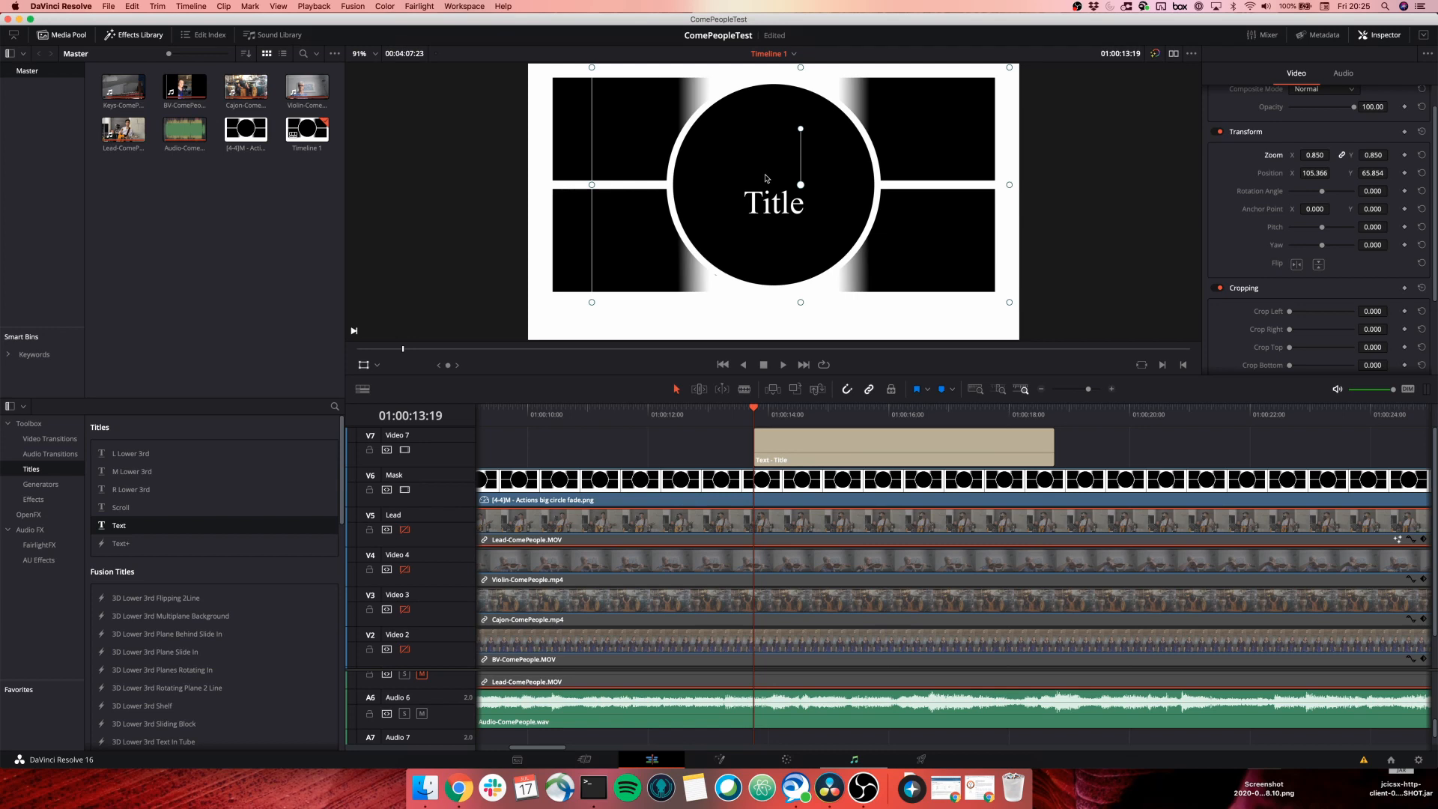
Copy the first two lyric lines from the Chrome lyrics page and select the V7 title clip.
{"action": "left_click", "coordinate": [458, 787]}
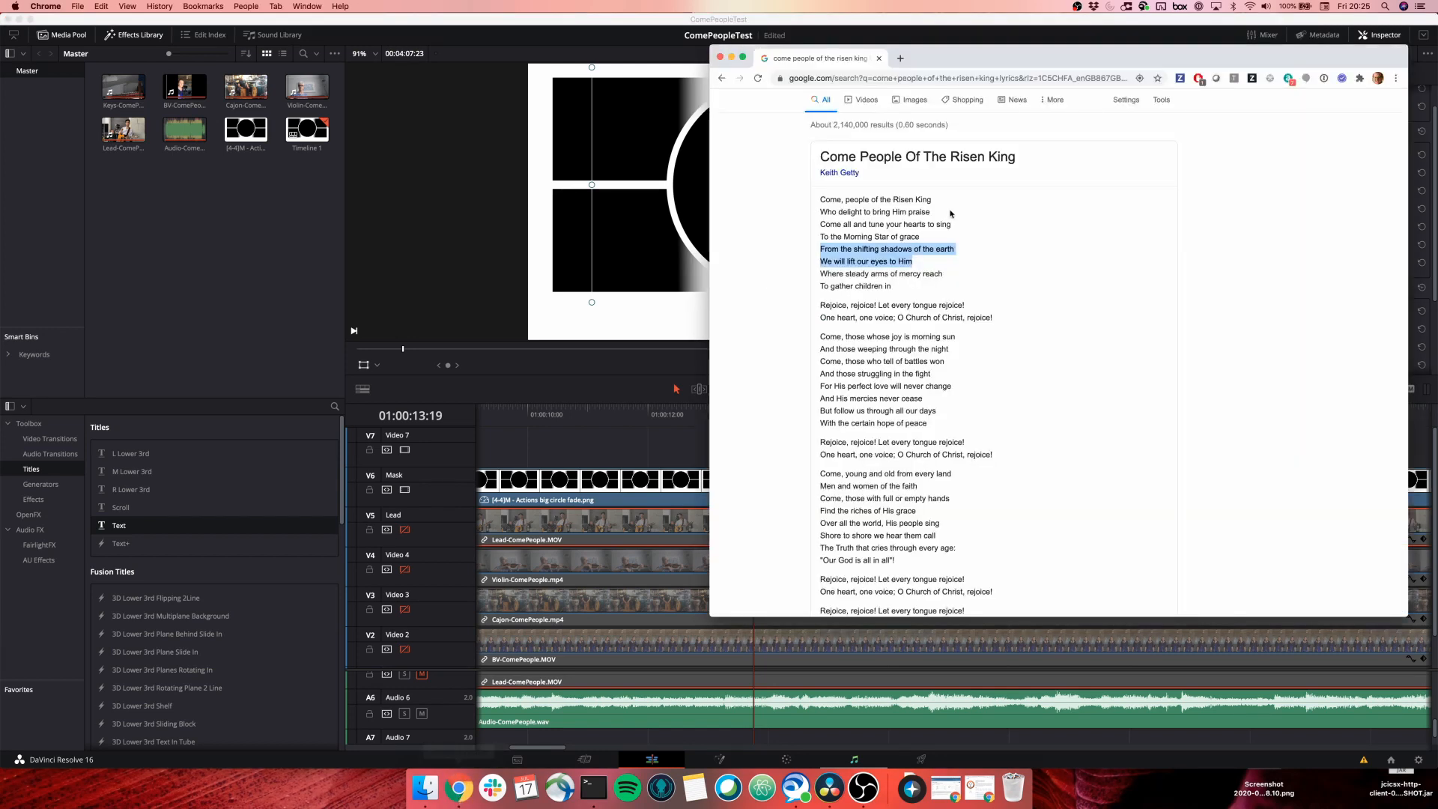
{"action": "left_click", "coordinate": [824, 200]}
{"action": "left_click_drag", "start_coordinate": [824, 200], "coordinate": [929, 212]}
{"action": "key", "text": "super+c"}
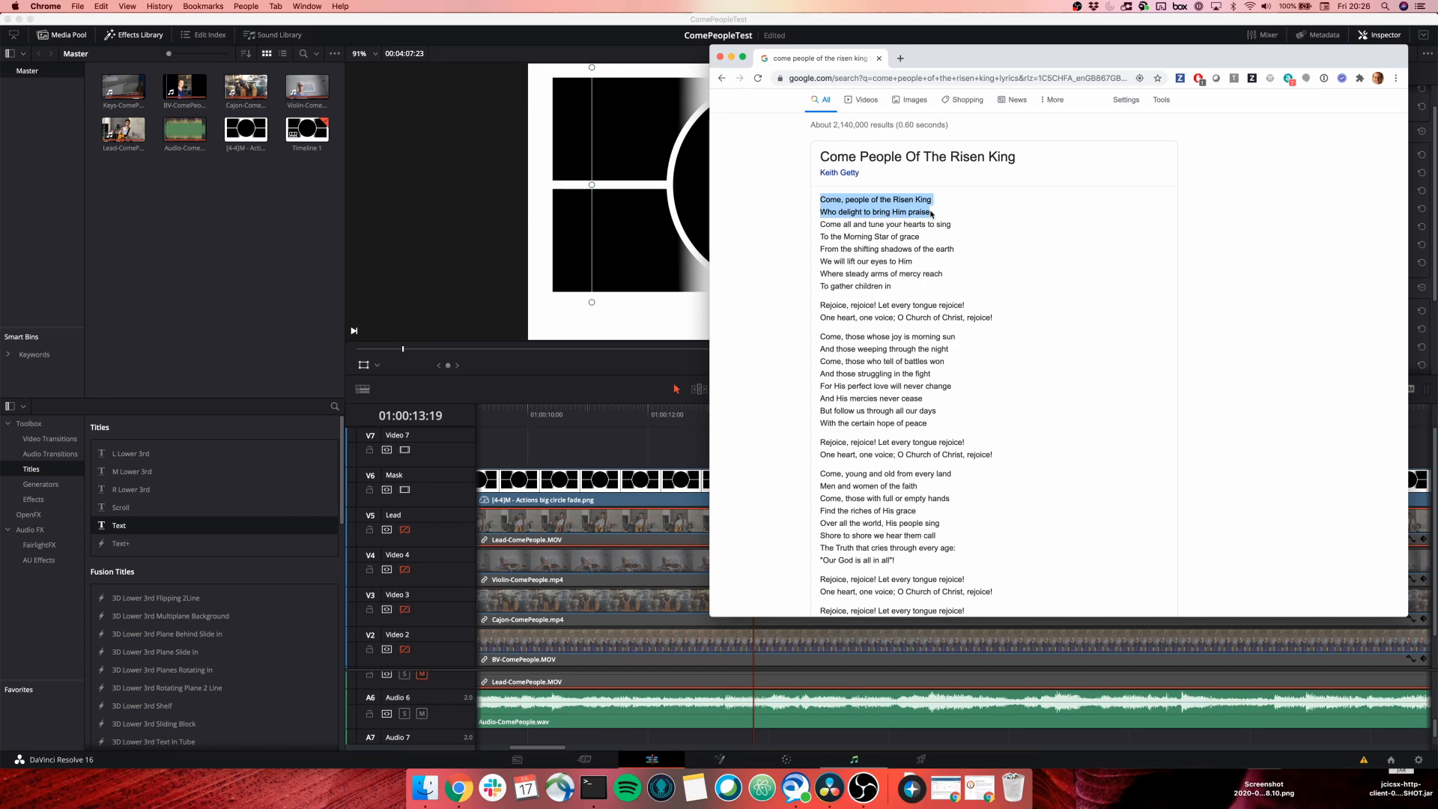
{"action": "key", "text": "super+Tab"}
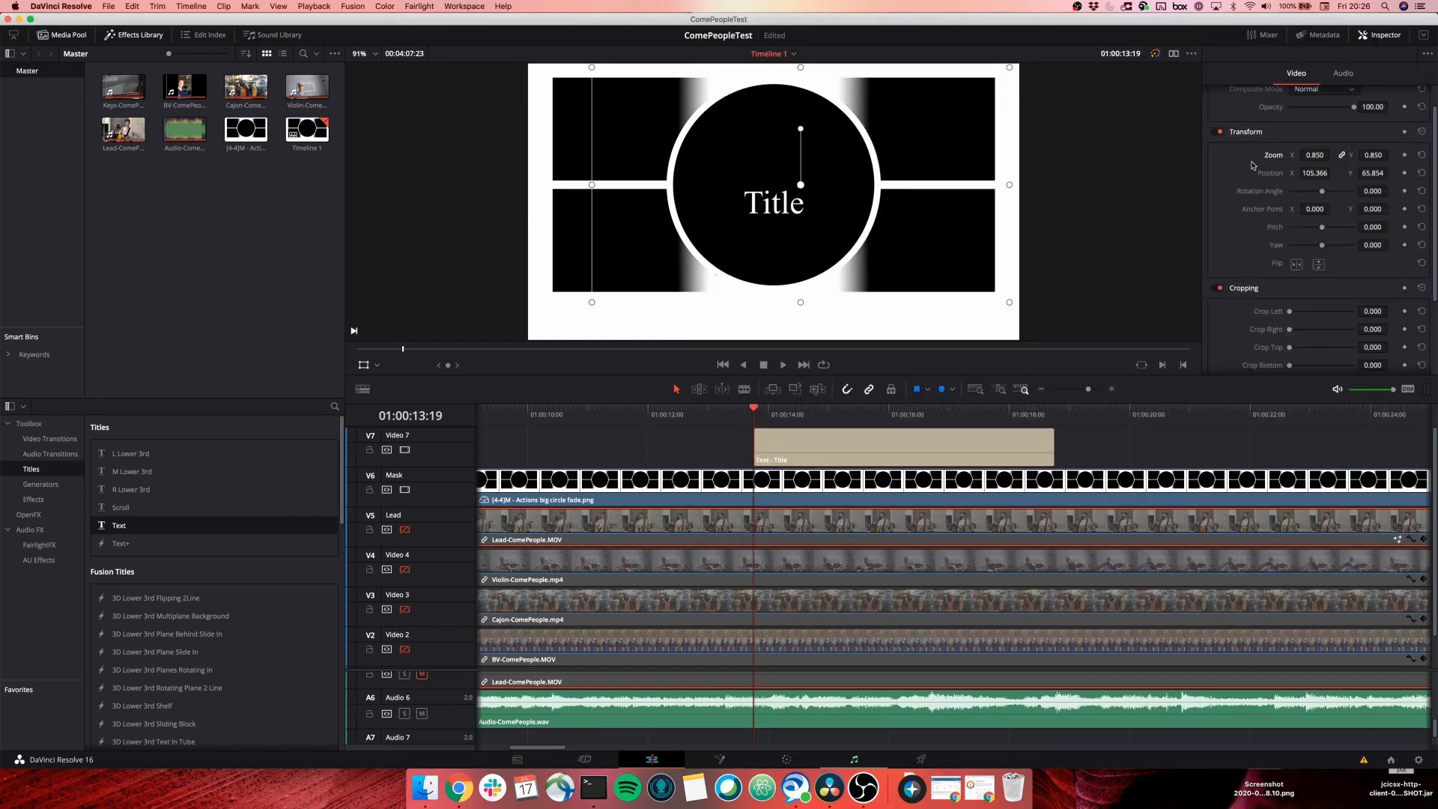
{"action": "scroll", "coordinate": [1253, 165], "scroll_direction": "up", "scroll_amount": 2}
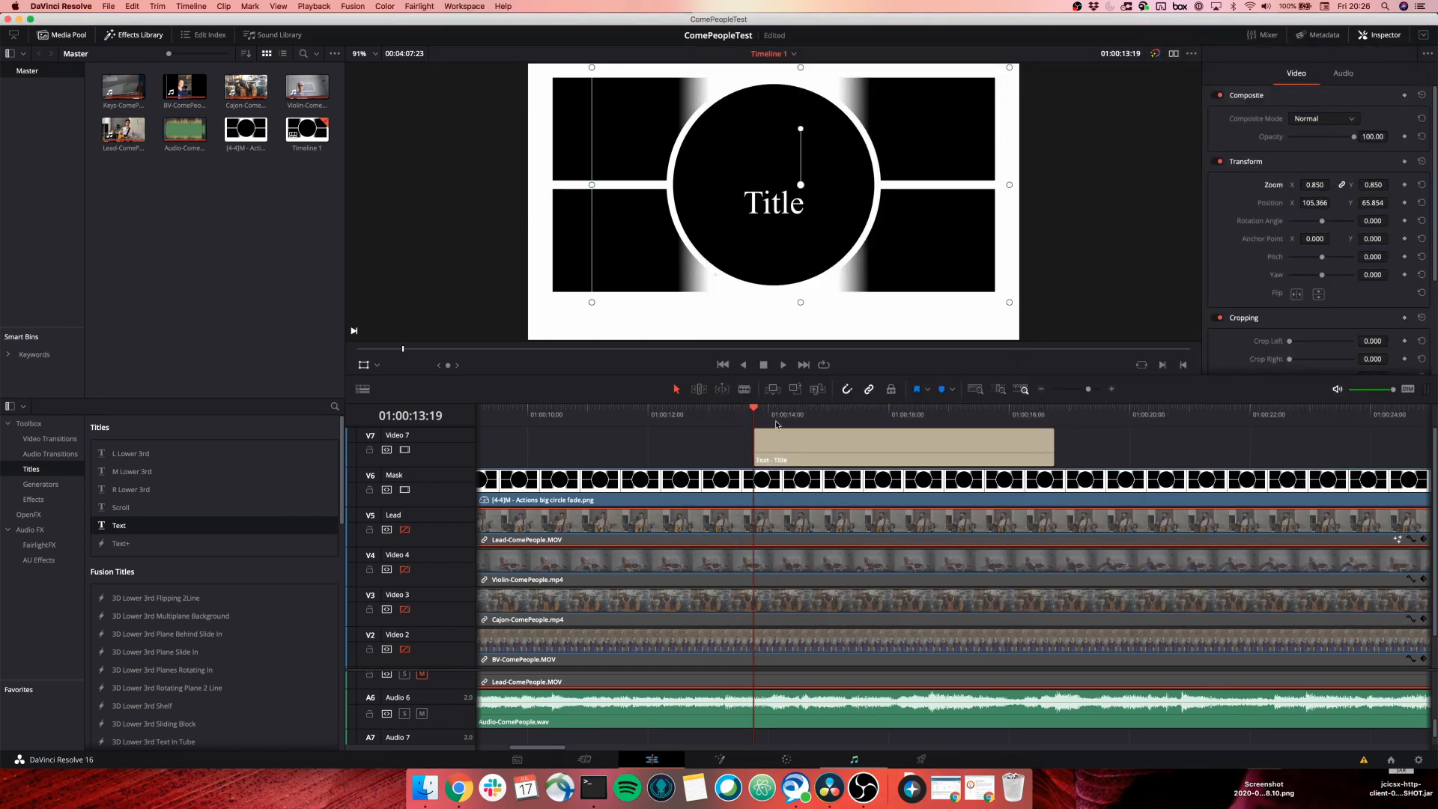
{"action": "left_click", "coordinate": [814, 447]}
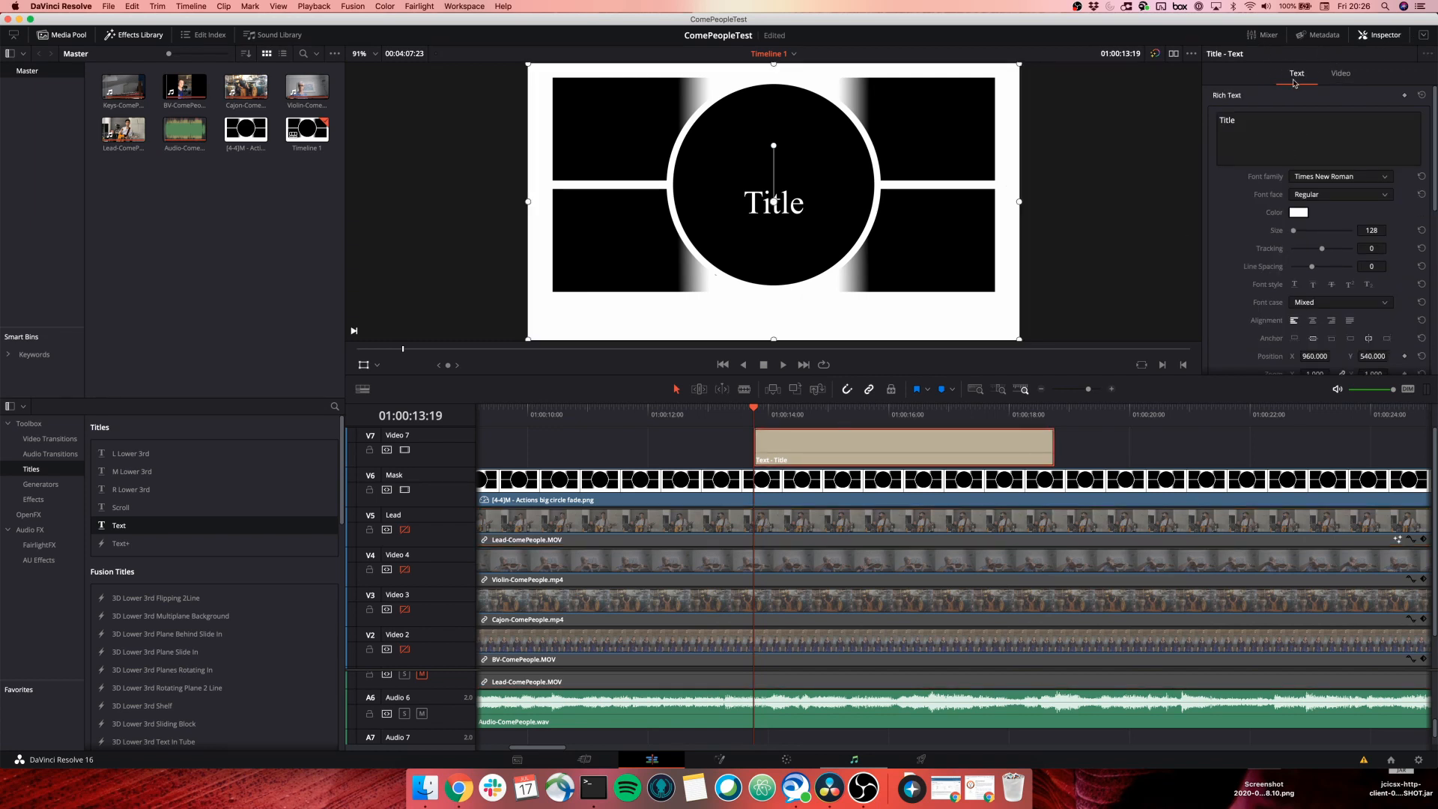
Replace the placeholder Title with the pasted first two lyric lines.
{"action": "left_click", "coordinate": [1261, 122]}
{"action": "key", "text": "super+a"}
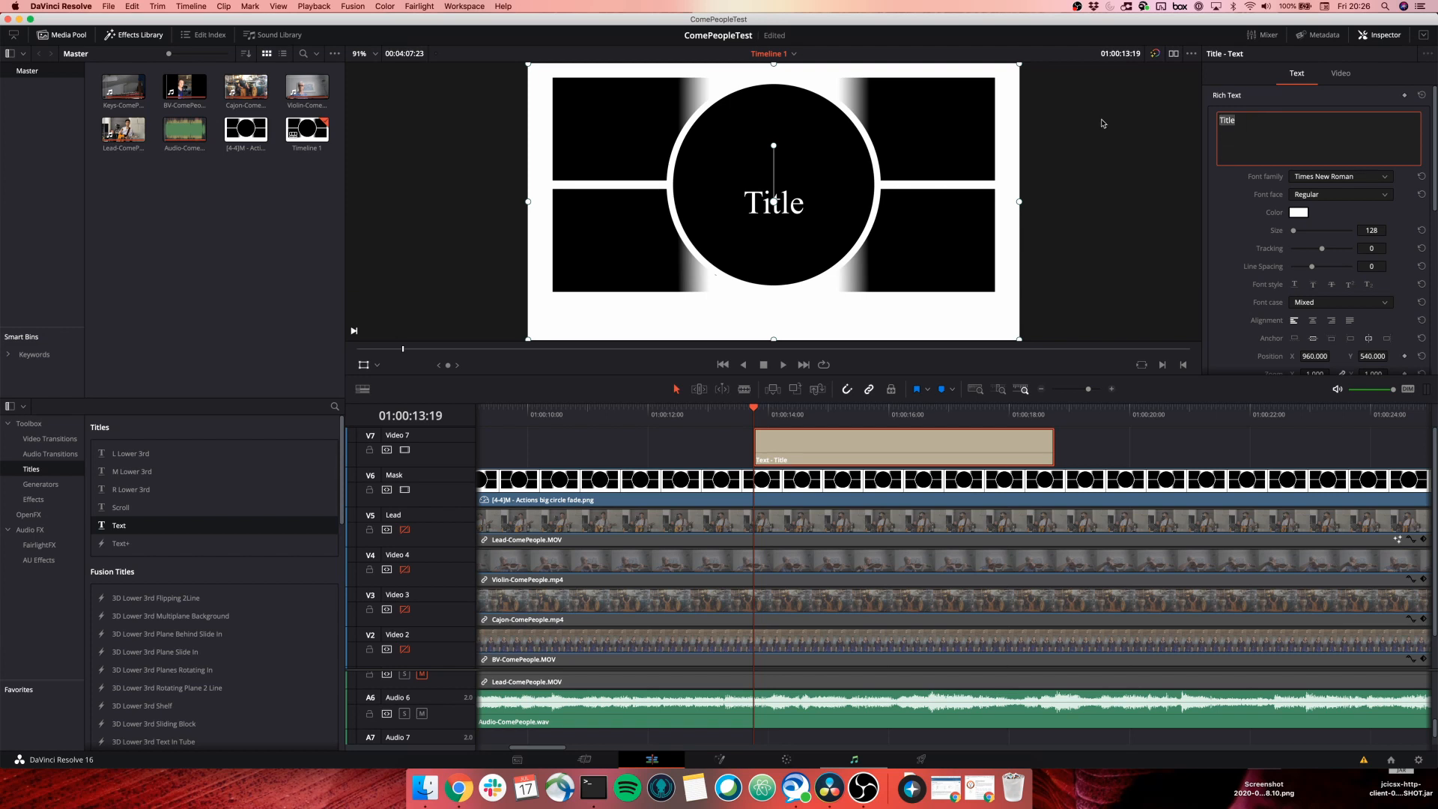
{"action": "key", "text": "super+v"}
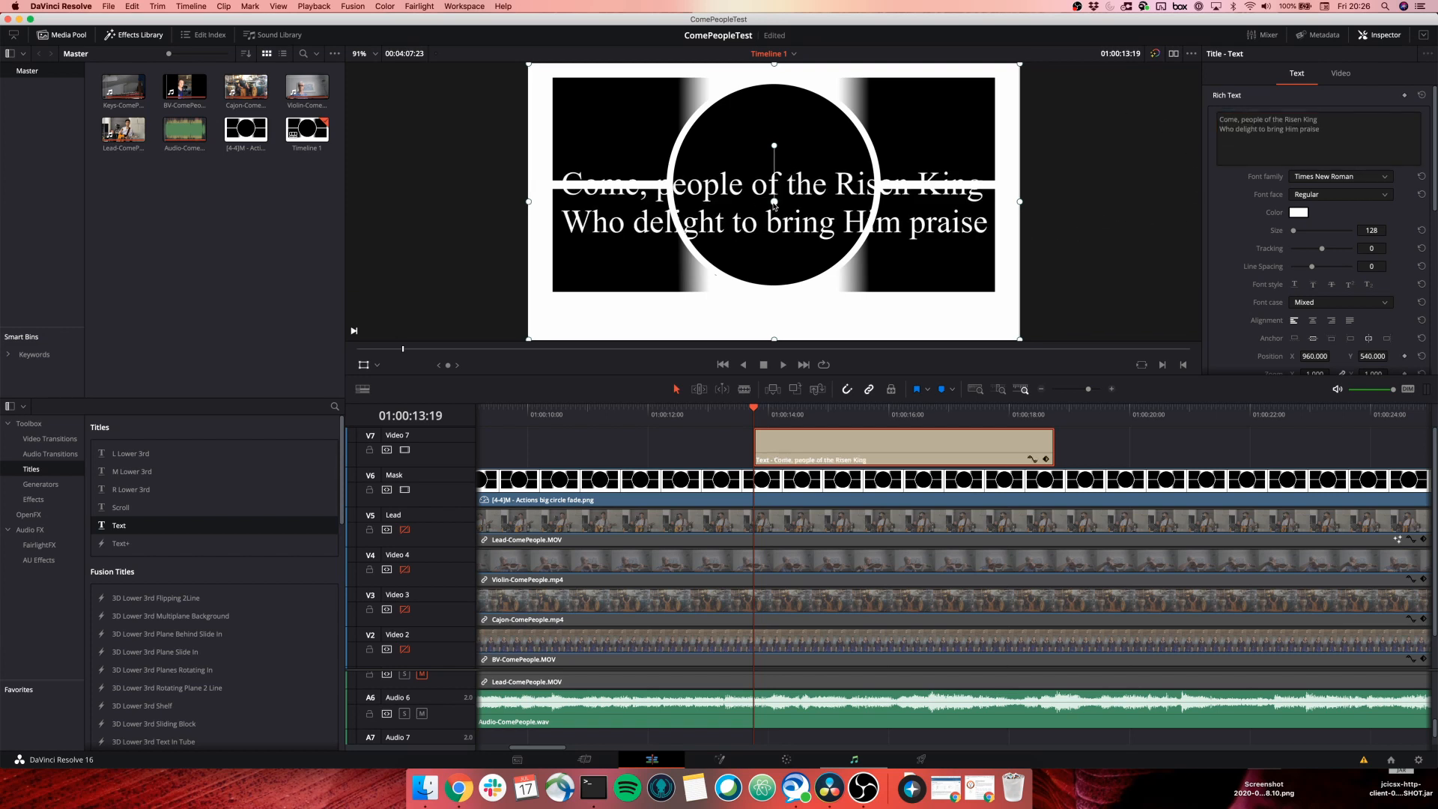
Set the title font to Aeroportal Bold.
{"action": "left_click", "coordinate": [1340, 178]}
{"action": "scroll", "coordinate": [1320, 231], "scroll_direction": "up", "scroll_amount": 5}
{"action": "scroll", "coordinate": [1320, 232], "scroll_direction": "up", "scroll_amount": 10}
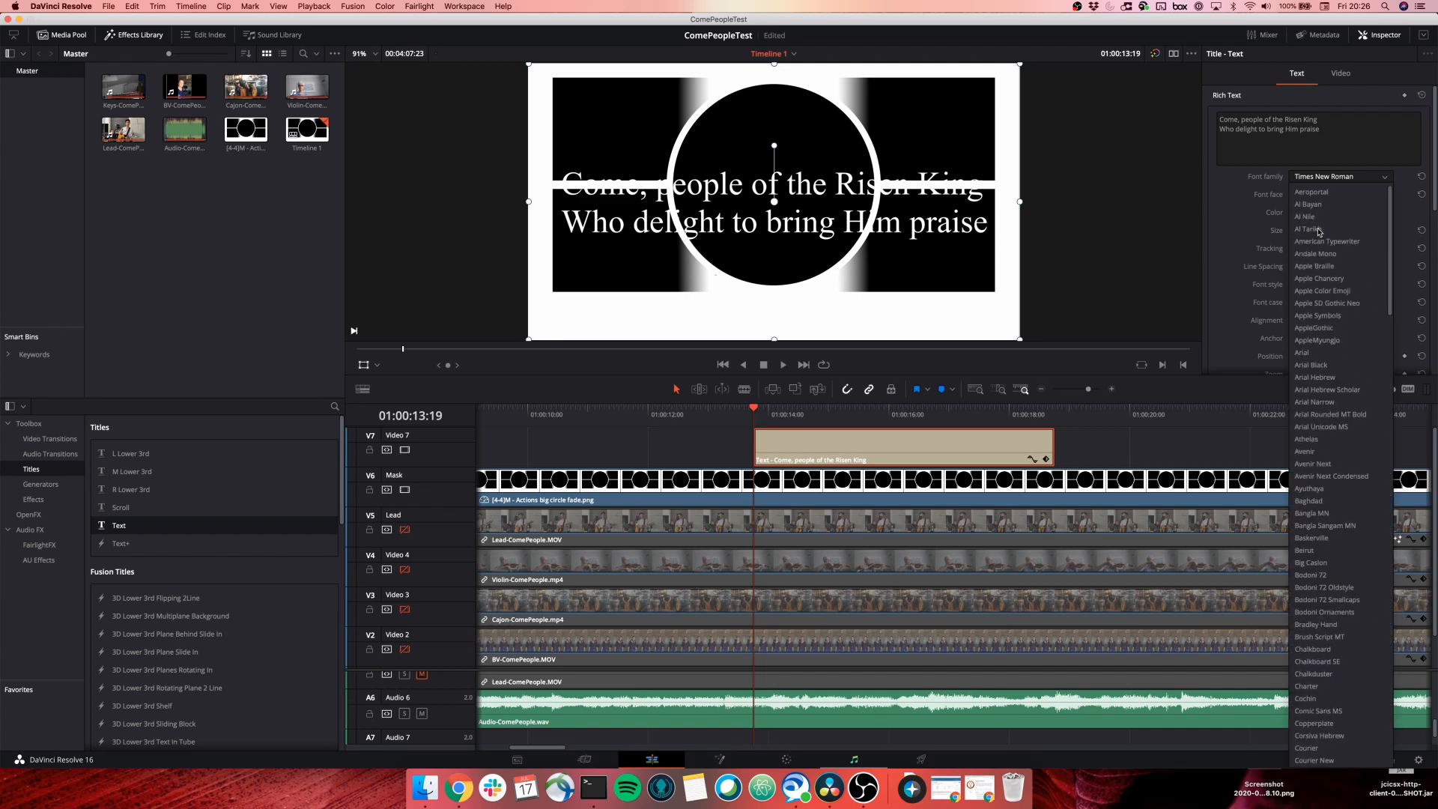
{"action": "left_click", "coordinate": [1317, 194]}
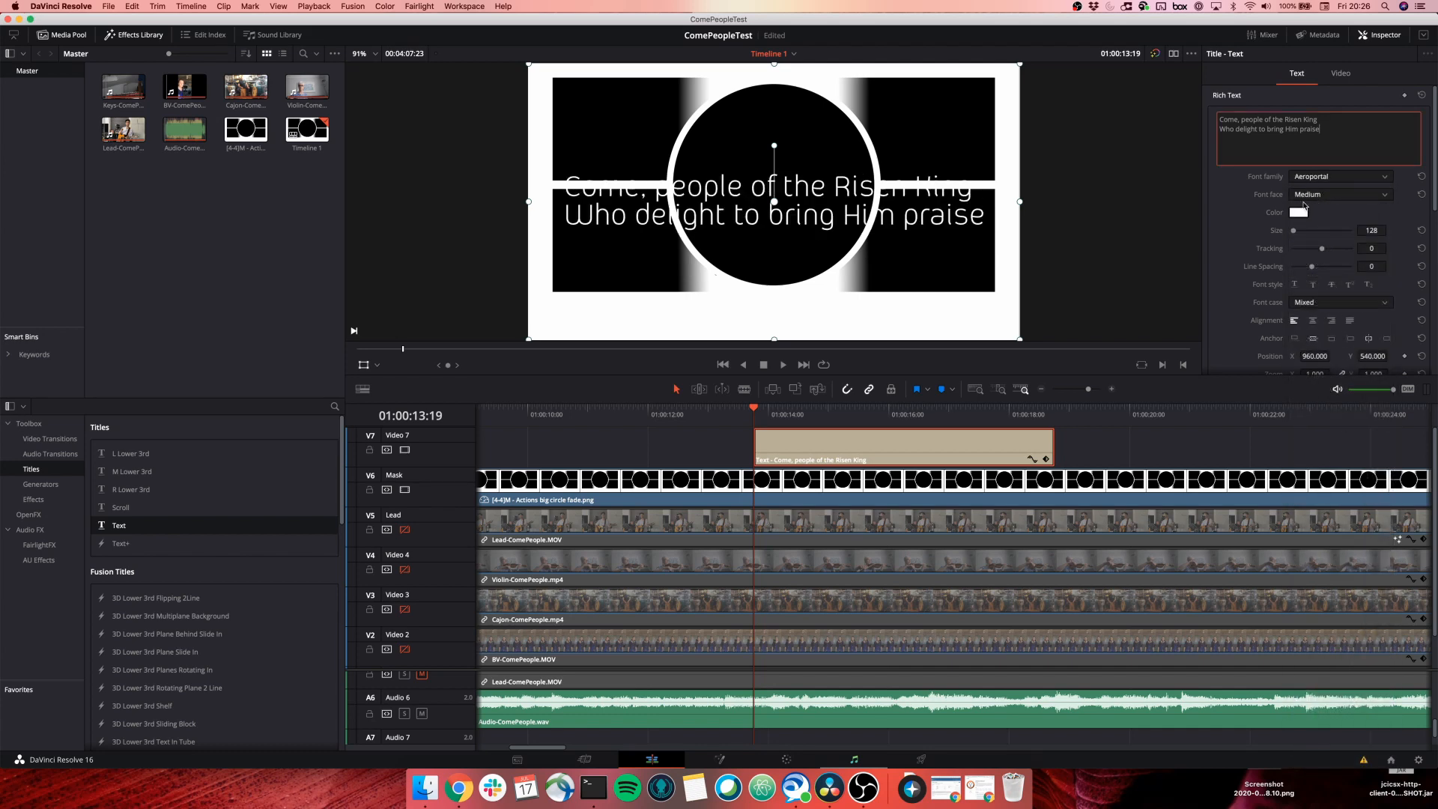
{"action": "left_click", "coordinate": [1342, 195]}
{"action": "left_click", "coordinate": [1304, 222]}
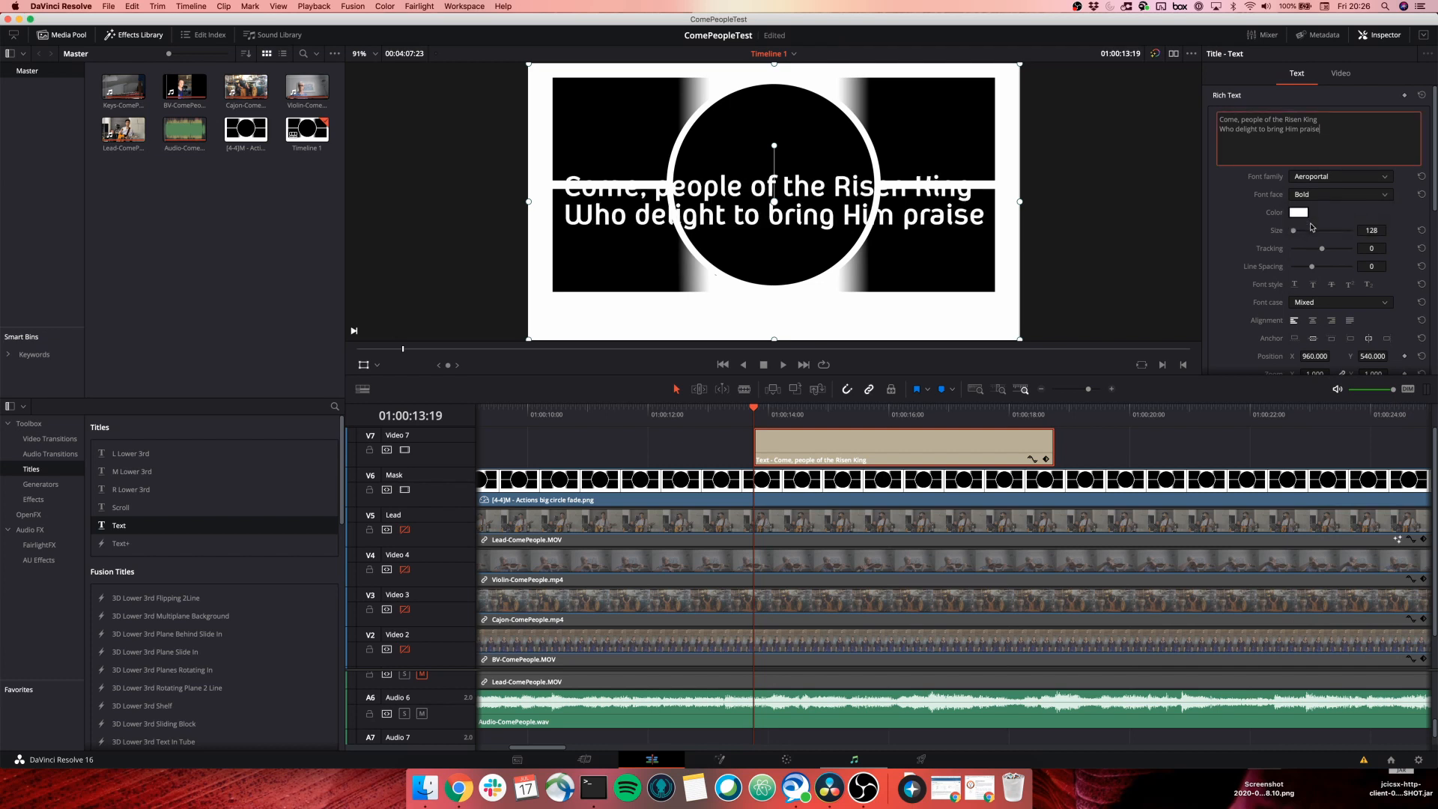
Set the title's tracking to -10 and size to 79.
{"action": "left_click_drag", "start_coordinate": [1376, 250], "coordinate": [1394, 248]}
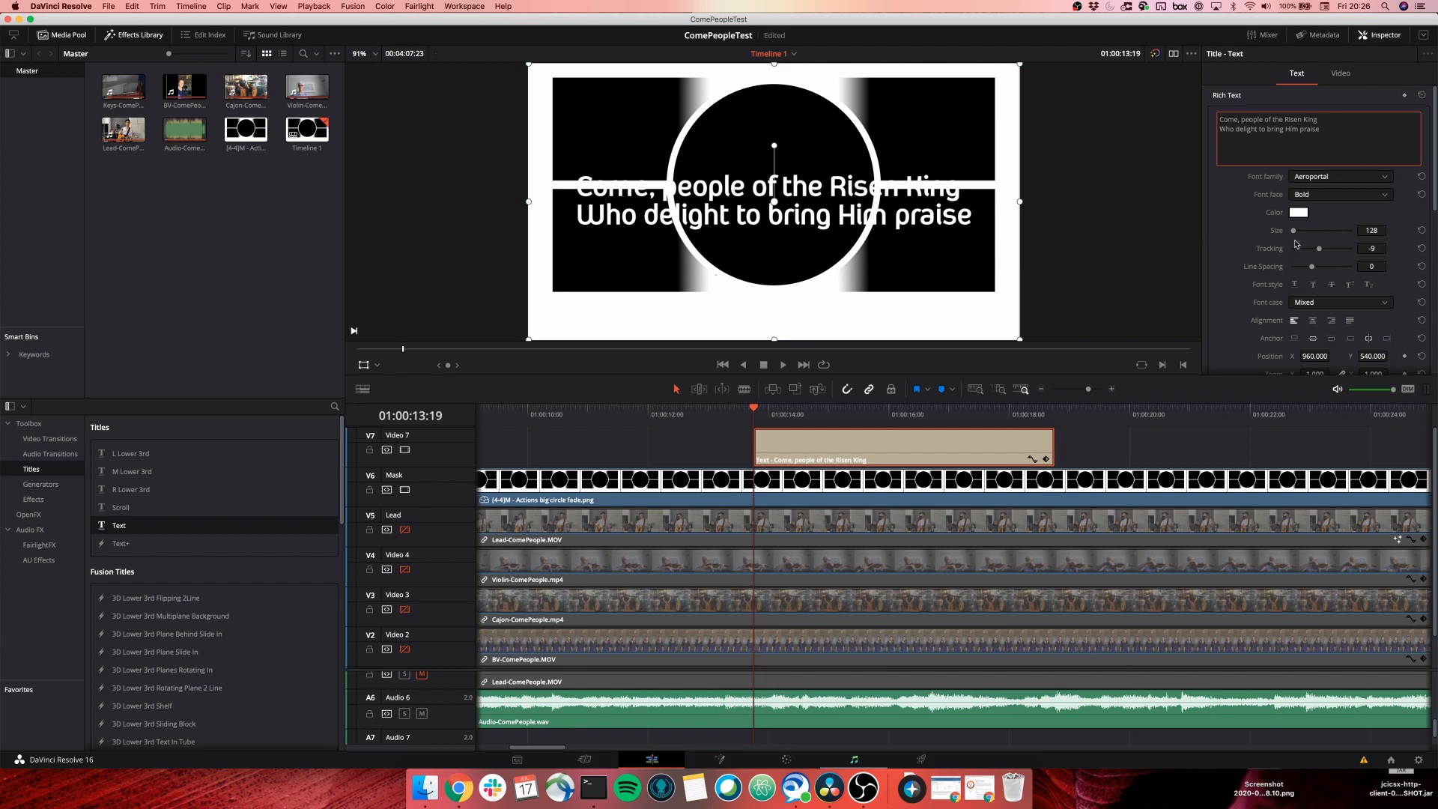
{"action": "left_click", "coordinate": [1387, 248]}
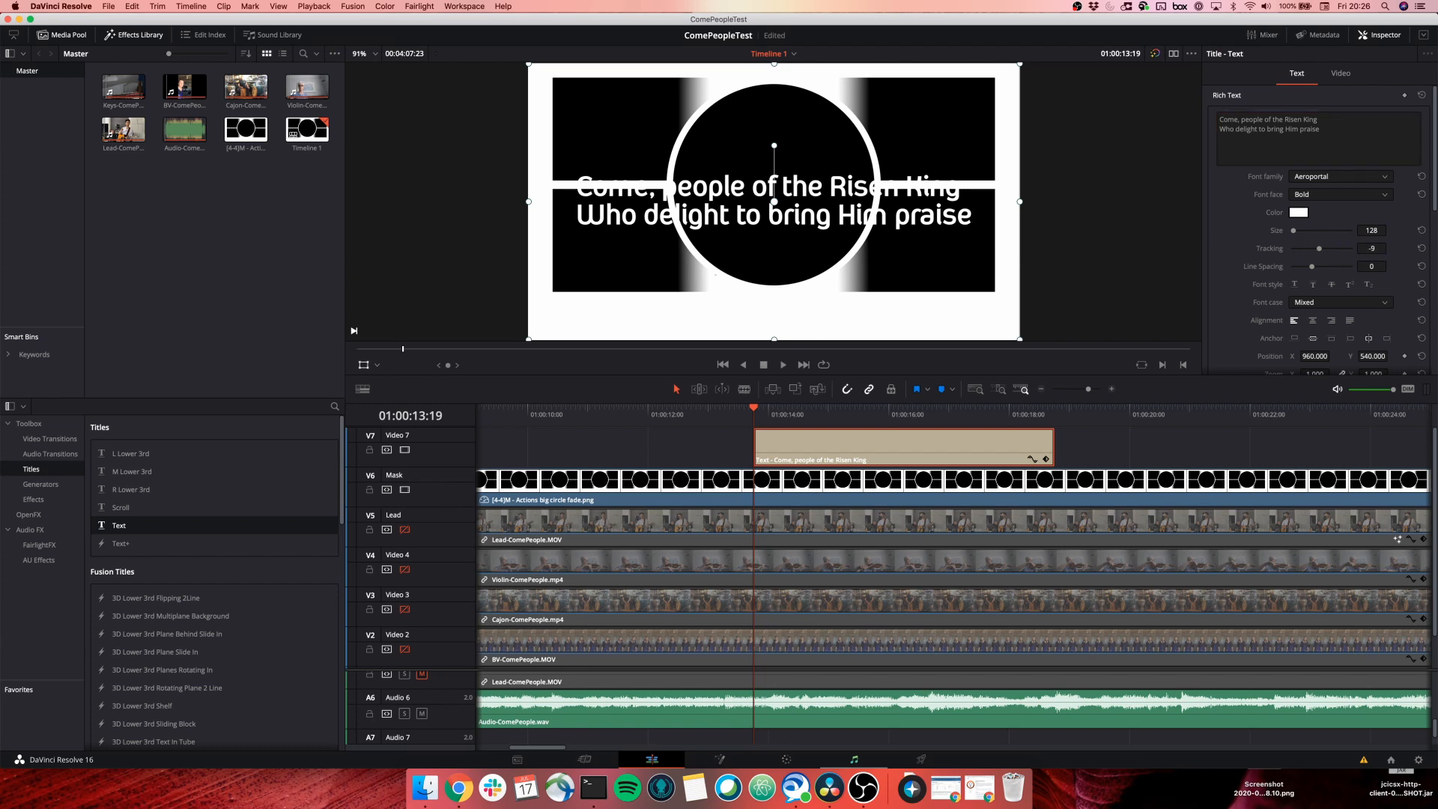
{"action": "left_click_drag", "start_coordinate": [1390, 248], "coordinate": [1370, 233]}
{"action": "left_click", "coordinate": [1390, 248]}
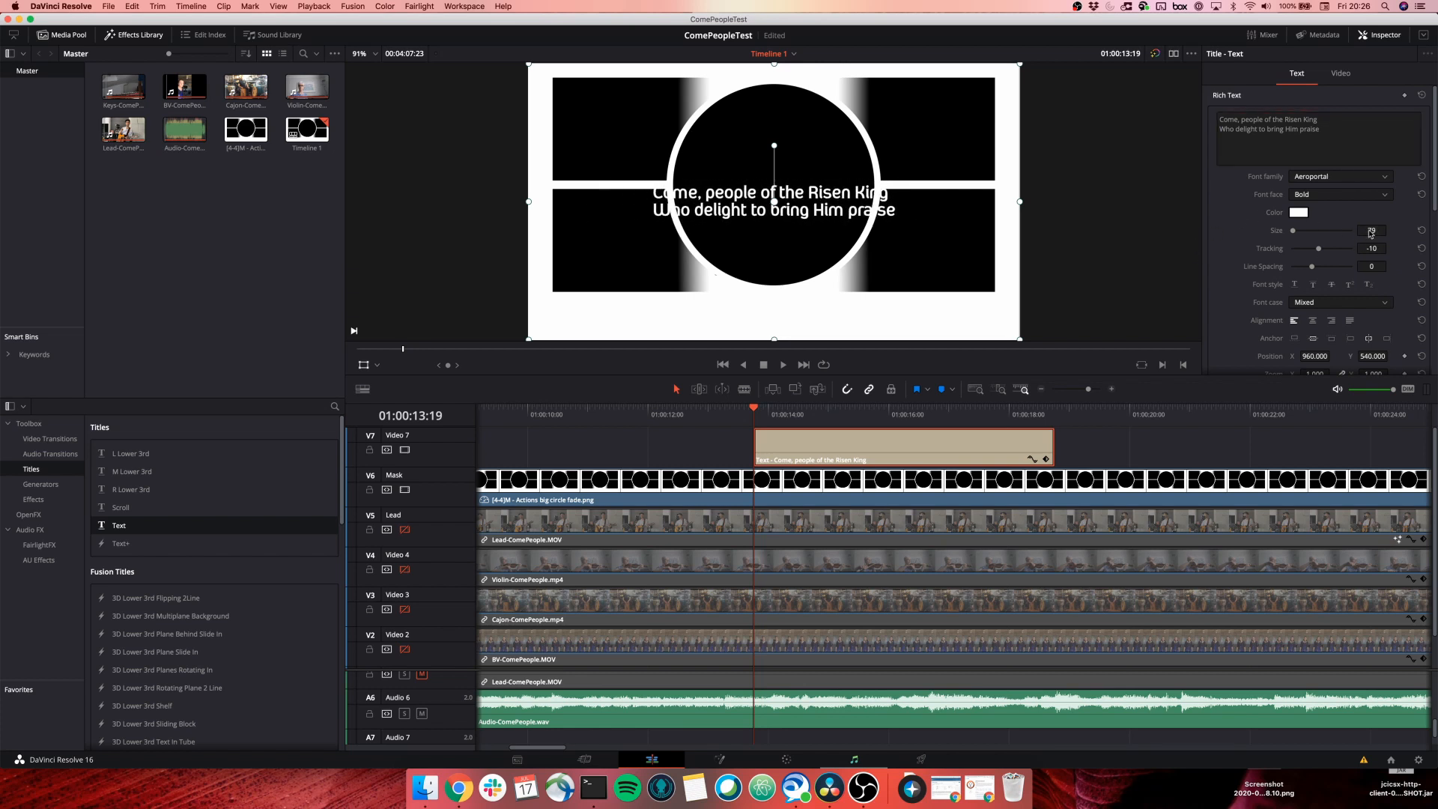
{"action": "scroll", "coordinate": [1229, 299], "scroll_direction": "down", "scroll_amount": 2}
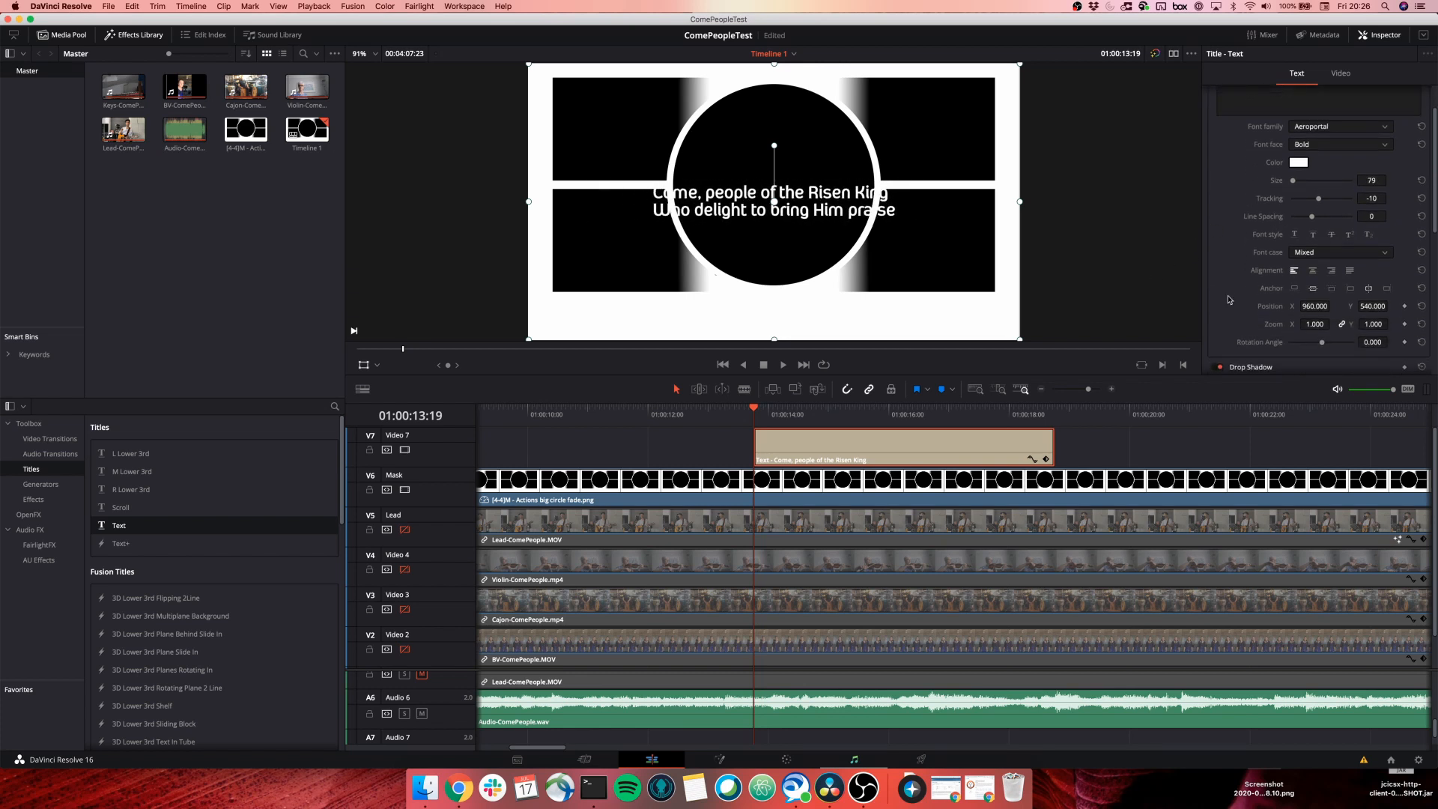
{"action": "scroll", "coordinate": [1228, 300], "scroll_direction": "up", "scroll_amount": 2}
{"action": "left_click", "coordinate": [1341, 74]}
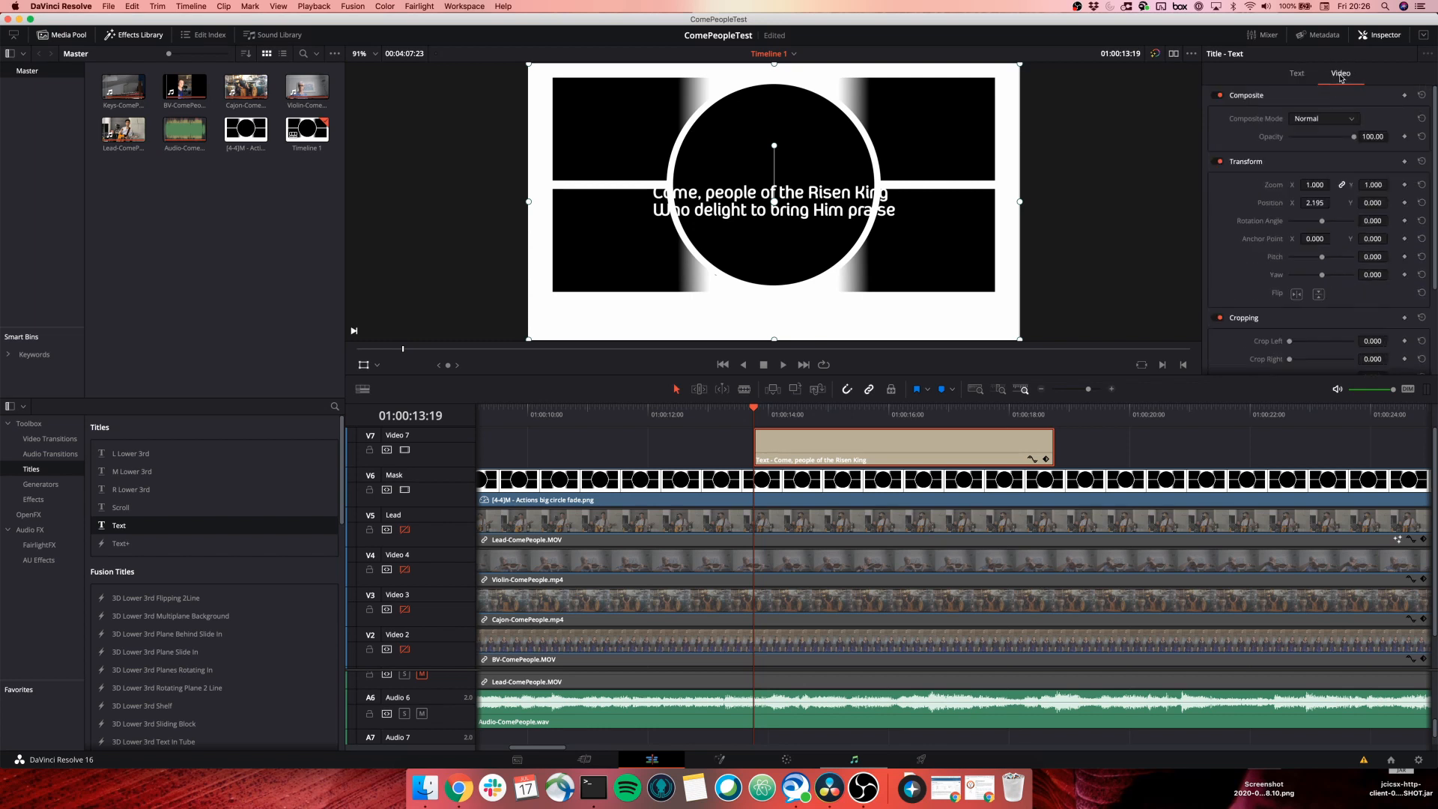
Move the lyric title down to Y -445, make its text dark, and play to review it.
{"action": "left_click_drag", "start_coordinate": [1364, 202], "coordinate": [1313, 207]}
{"action": "left_click", "coordinate": [1289, 74]}
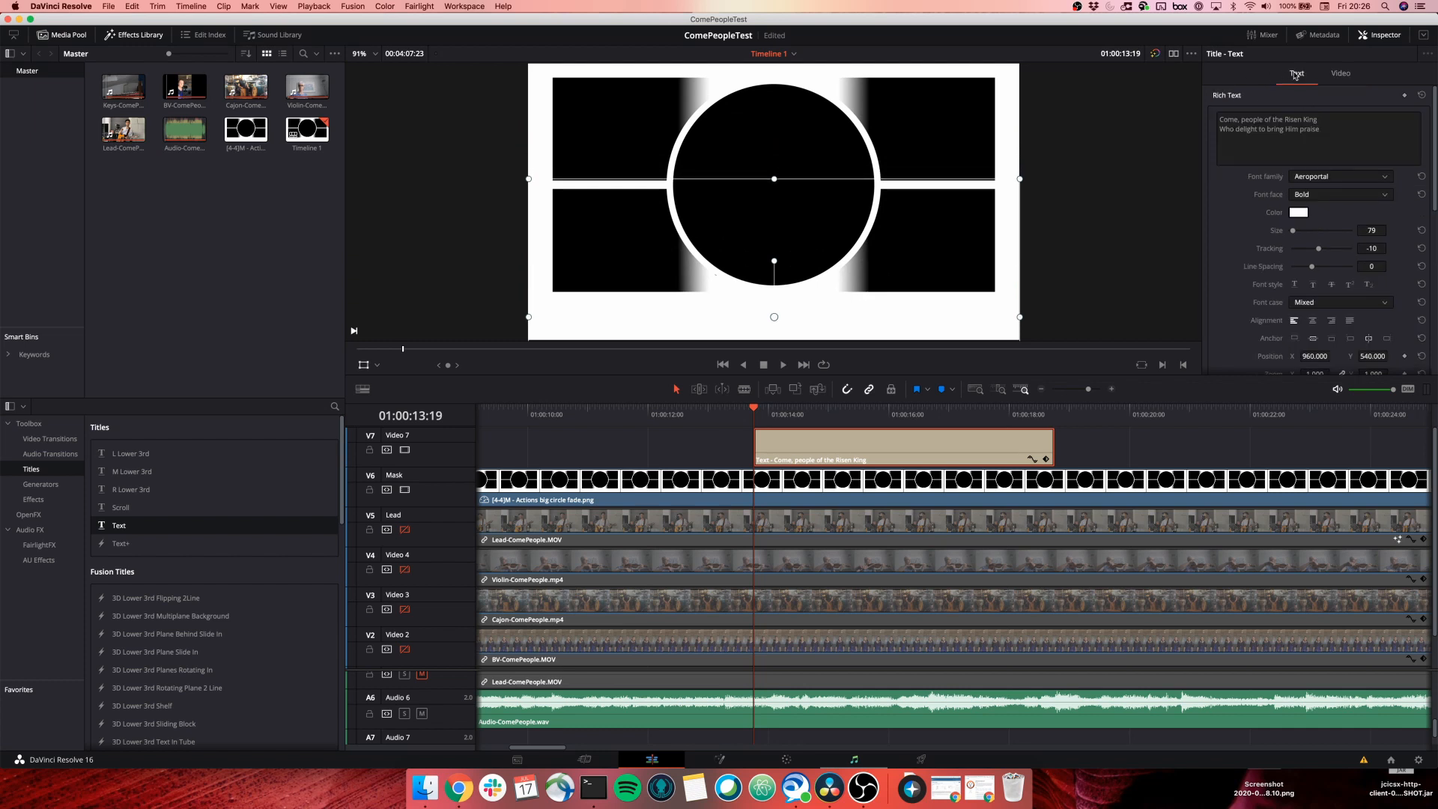
{"action": "left_click", "coordinate": [1298, 213]}
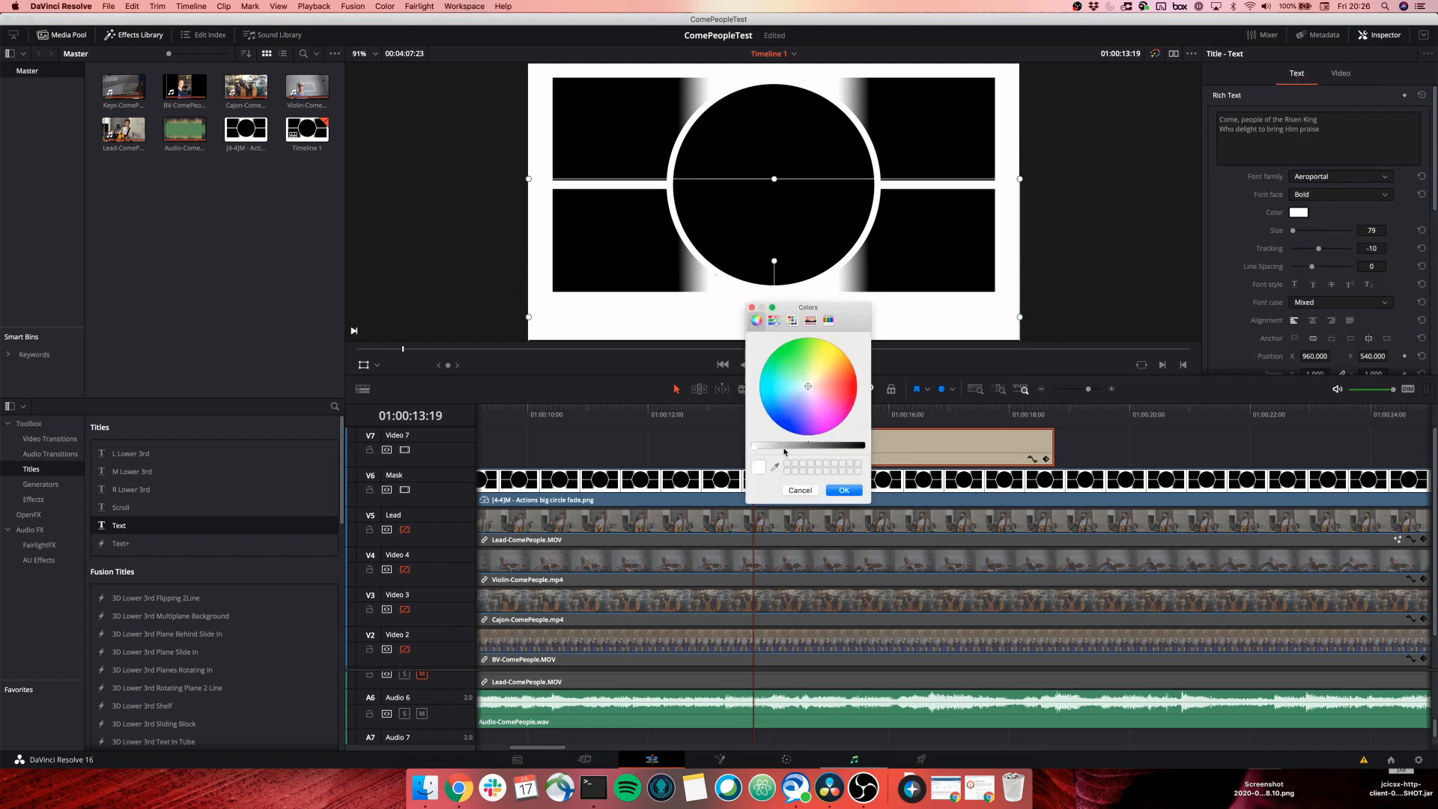
{"action": "left_click_drag", "start_coordinate": [784, 450], "coordinate": [834, 454]}
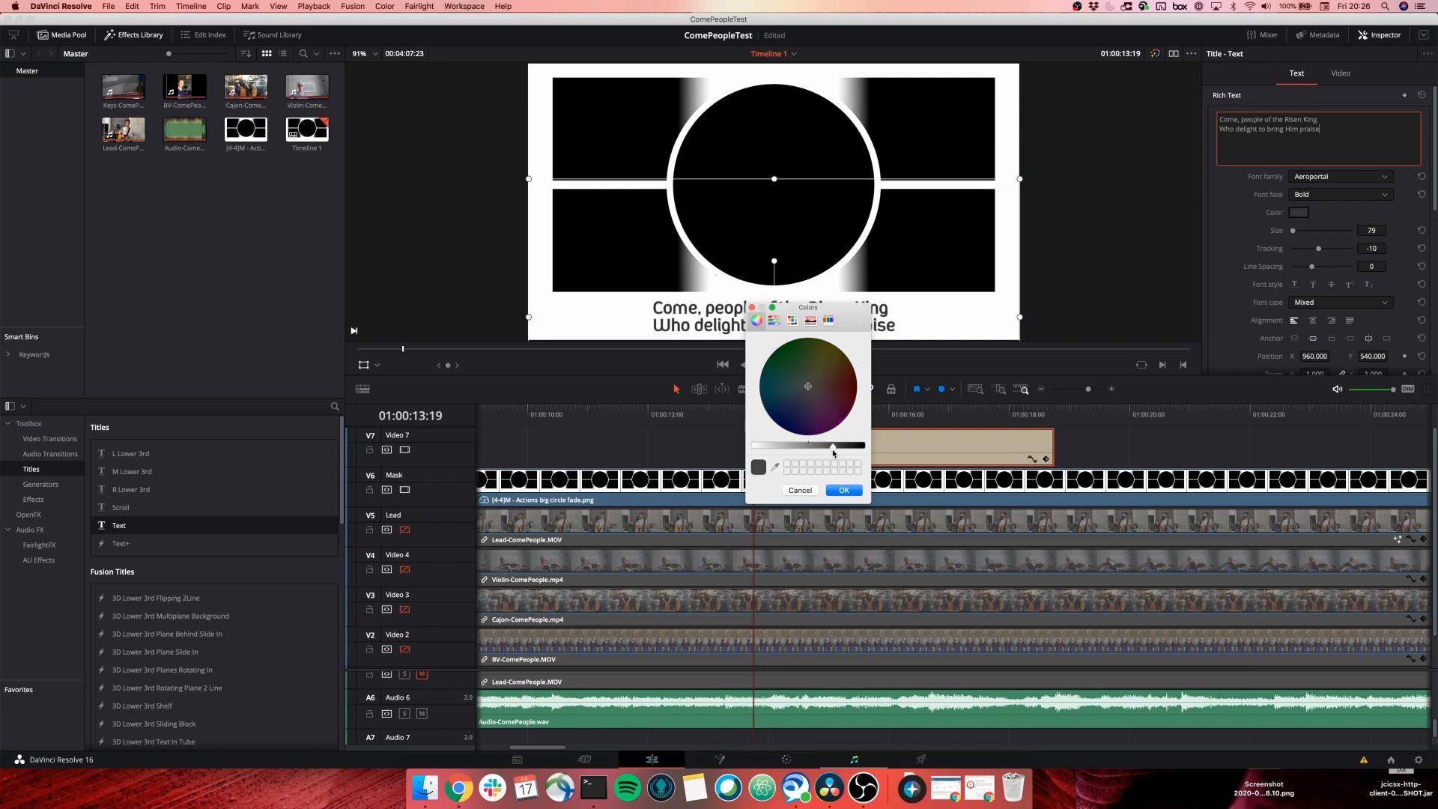
{"action": "left_click", "coordinate": [842, 492]}
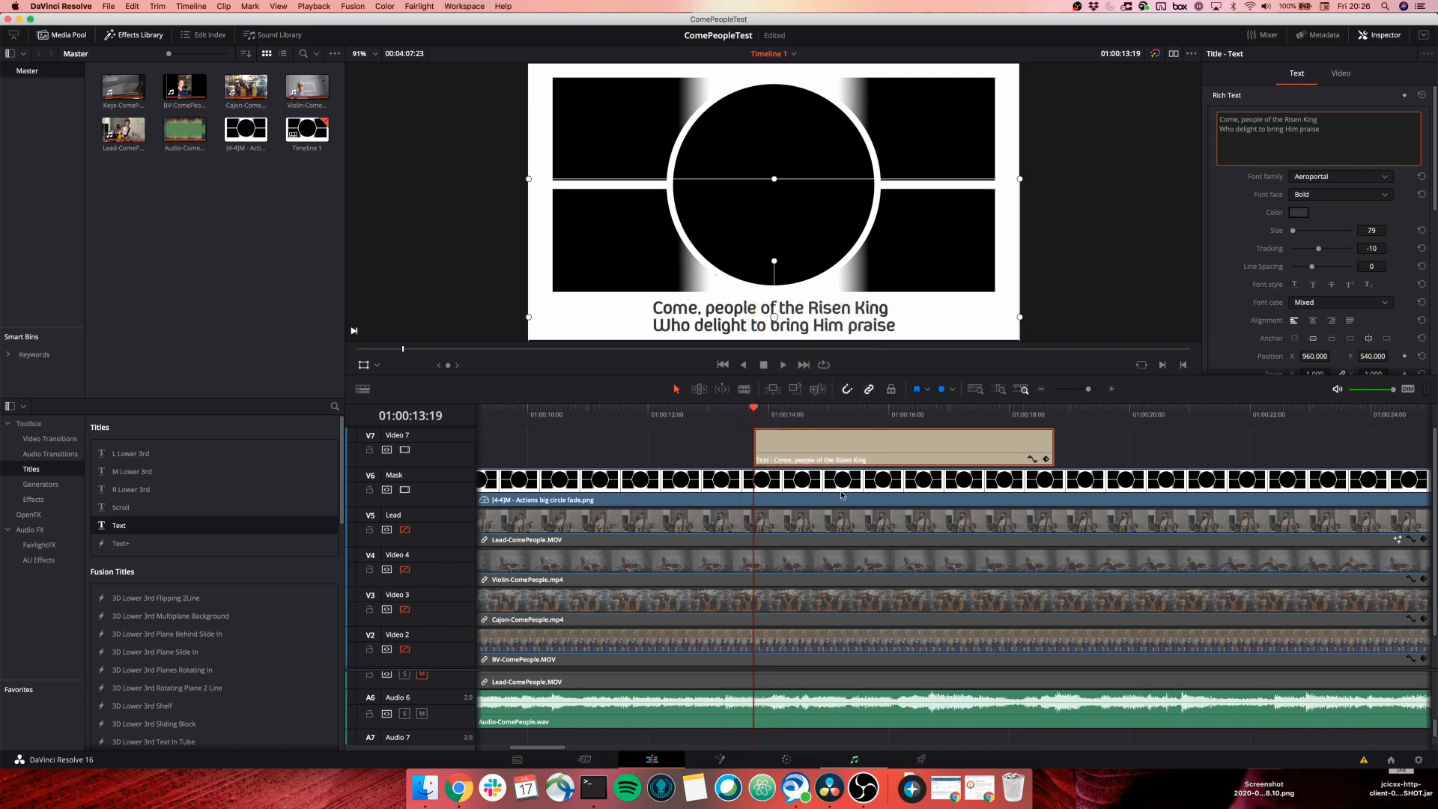
{"action": "left_click", "coordinate": [1054, 275]}
{"action": "key", "text": "space"}
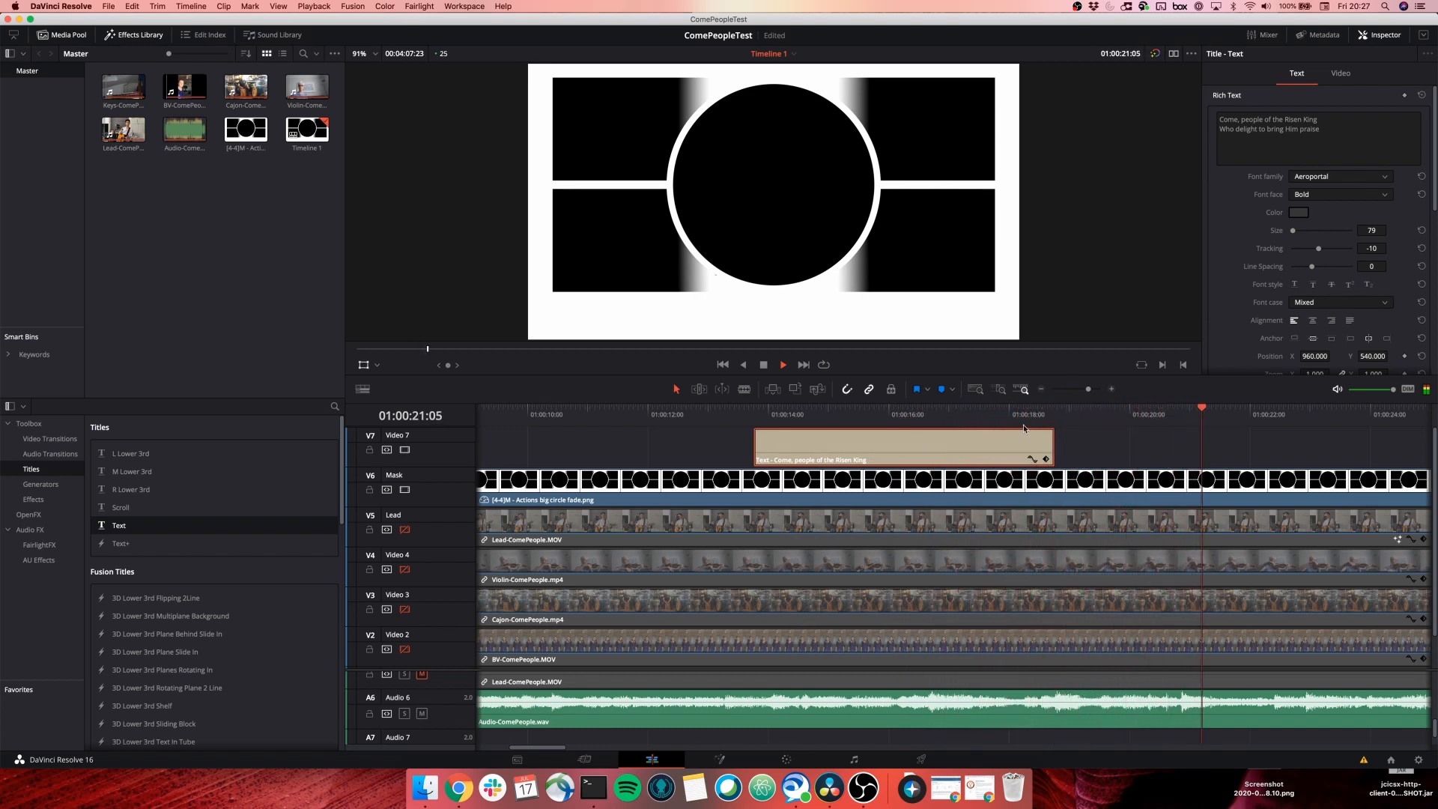
Extend the first lyric title to the playhead and paste a copy of it at the In point.
{"action": "key", "text": "space"}
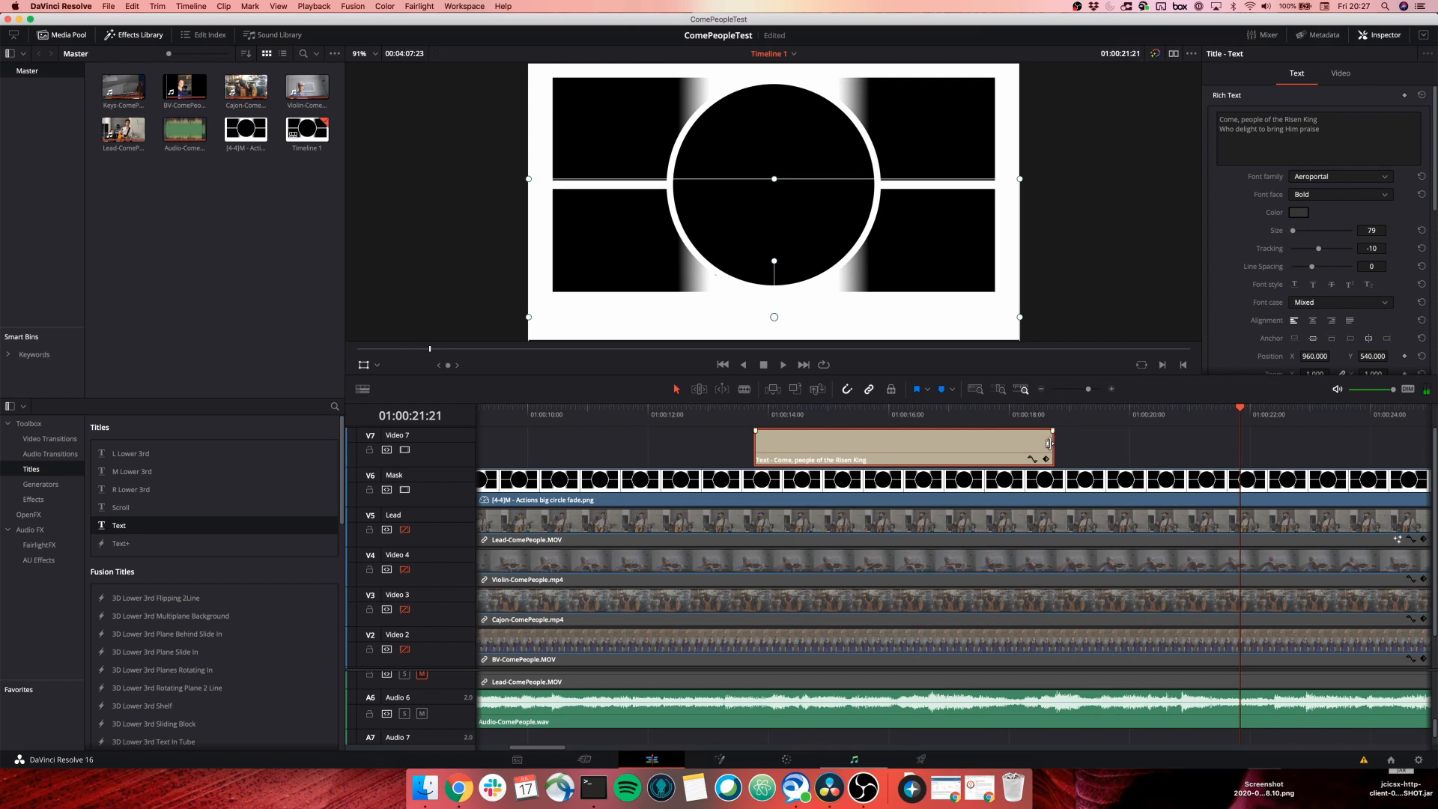
{"action": "left_click_drag", "start_coordinate": [1049, 445], "coordinate": [1247, 455]}
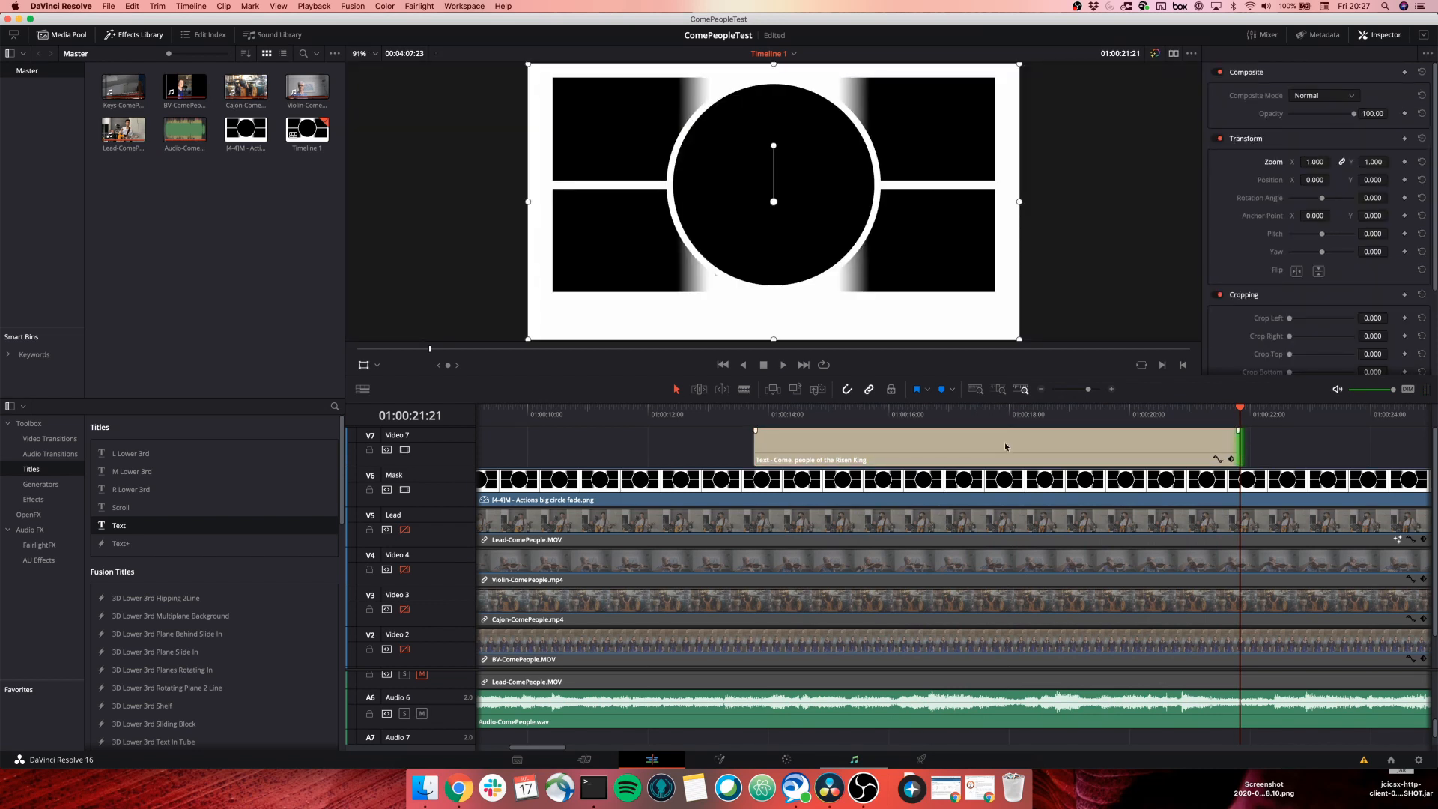
{"action": "left_click", "coordinate": [1004, 447]}
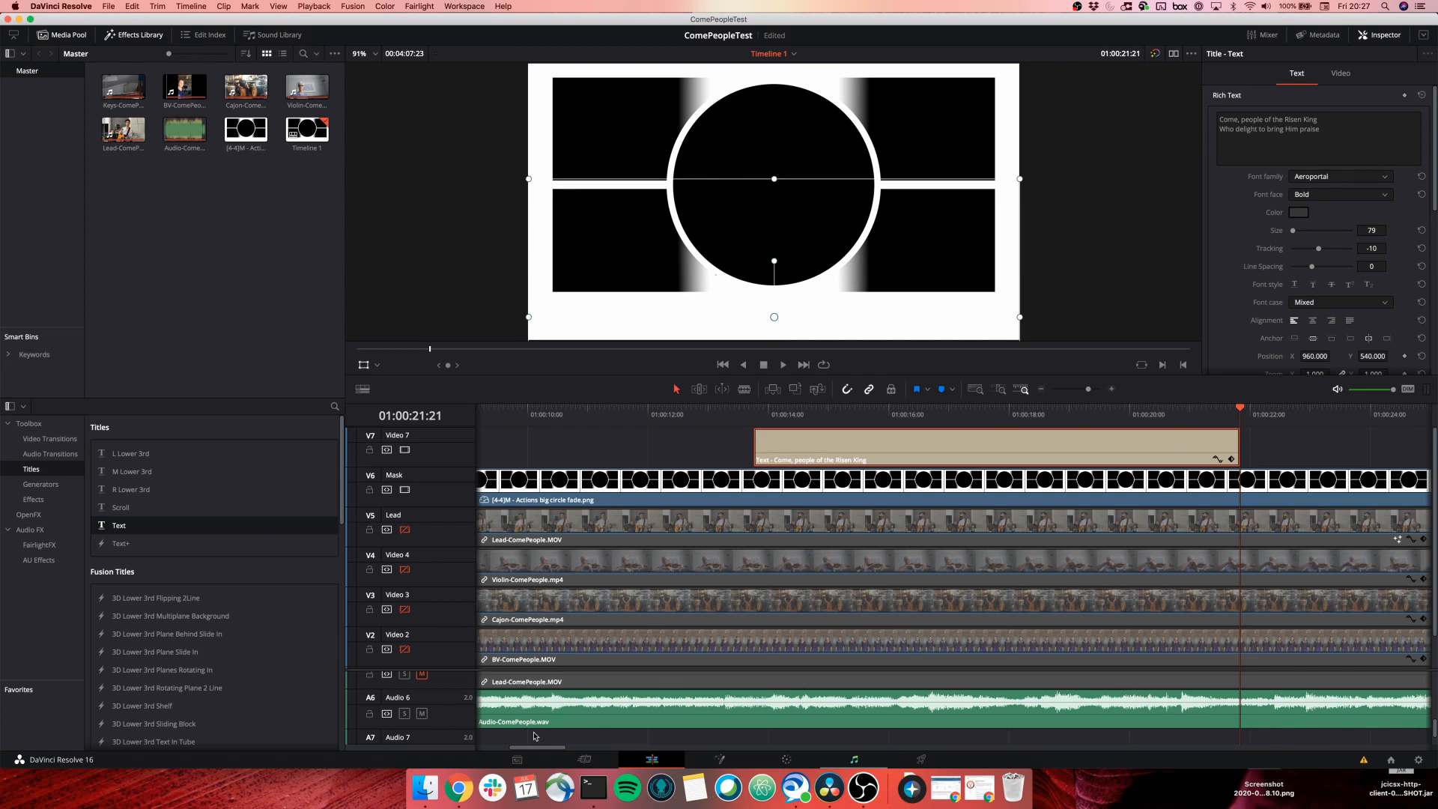
{"action": "left_click_drag", "start_coordinate": [532, 748], "coordinate": [543, 750]}
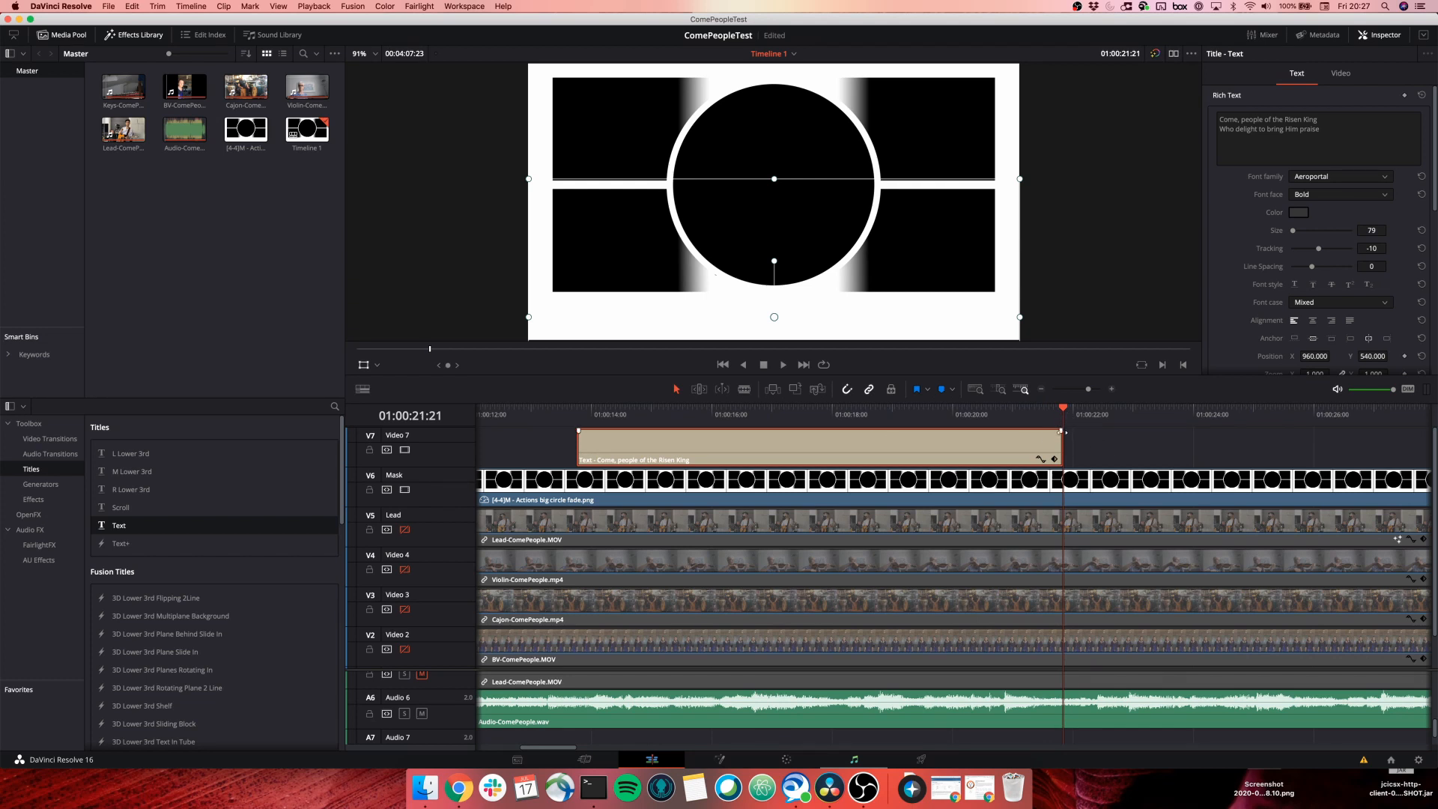
{"action": "key", "text": "i"}
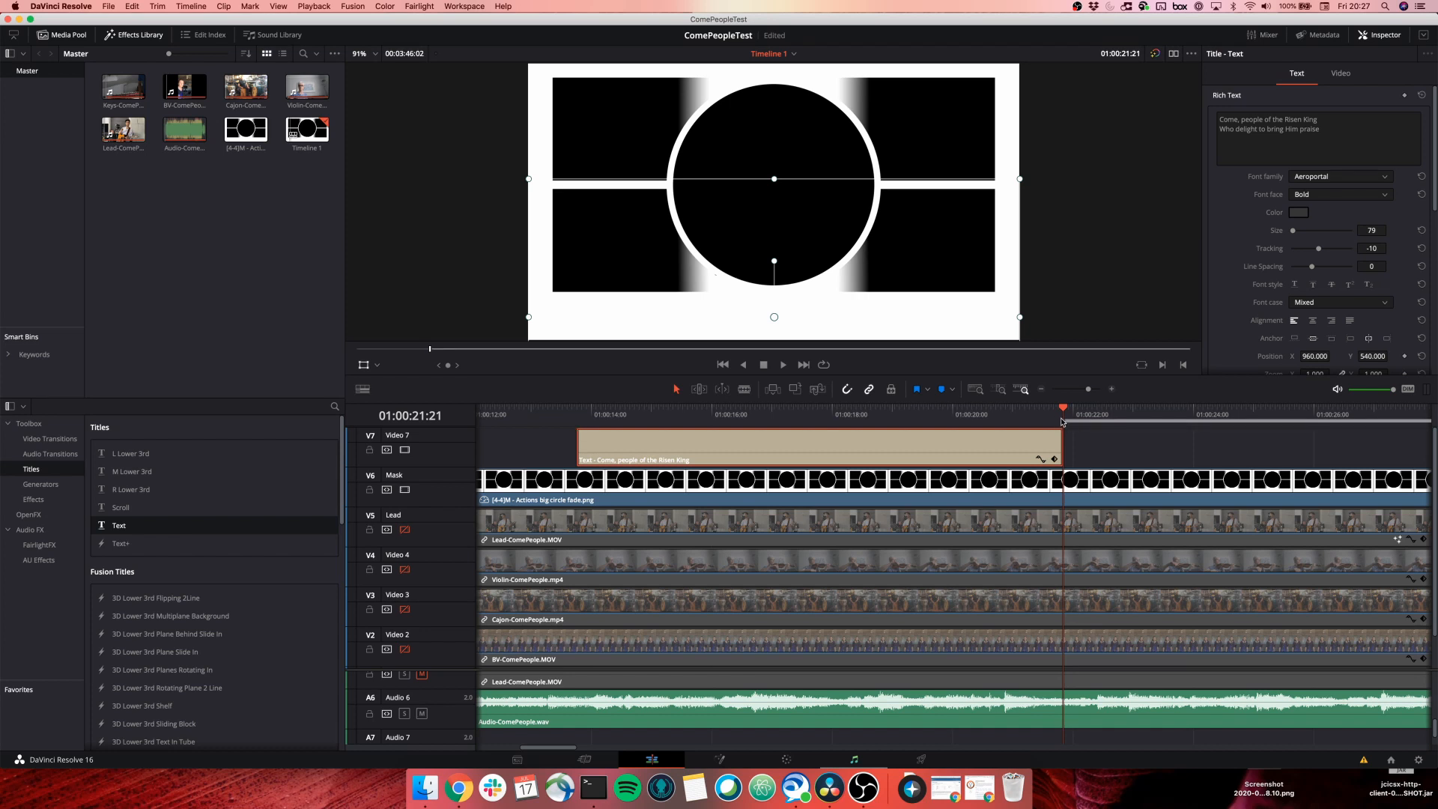
{"action": "key", "text": "super+v"}
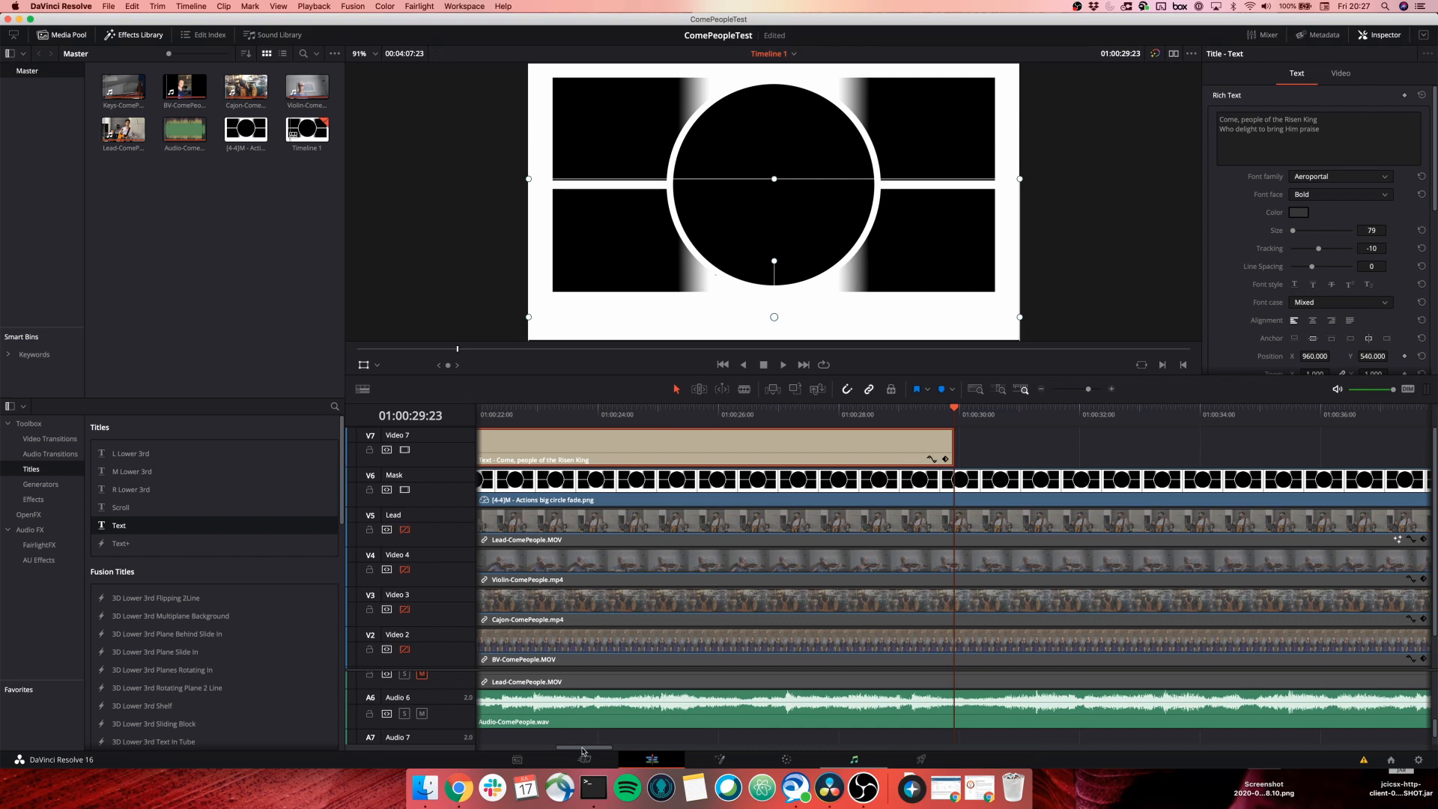
{"action": "left_click_drag", "start_coordinate": [582, 749], "coordinate": [558, 749]}
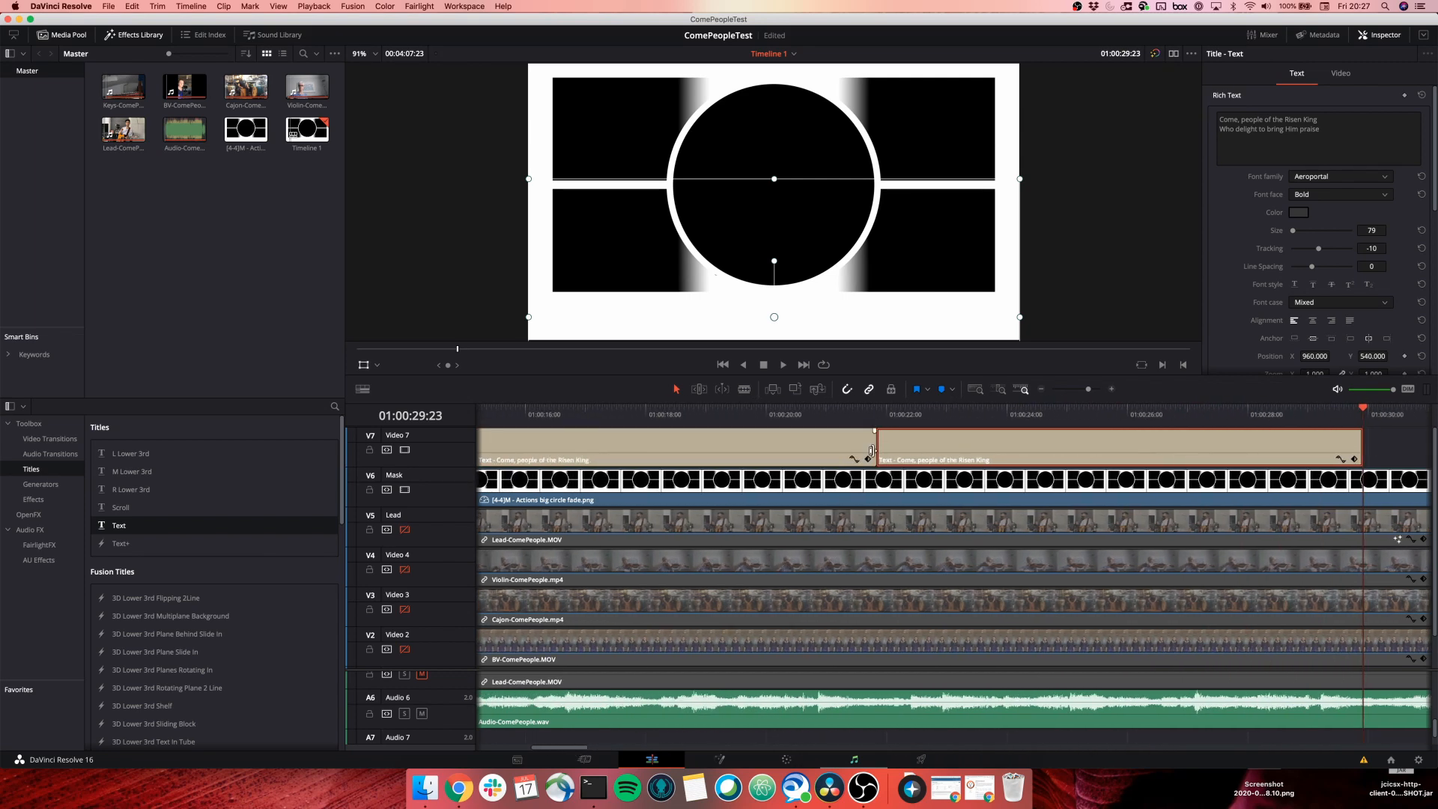
{"action": "left_click", "coordinate": [878, 414]}
Replace the second title's text with the next lyrics, 'Come all and tune your hearts to sing'.
{"action": "key", "text": "super+Tab"}
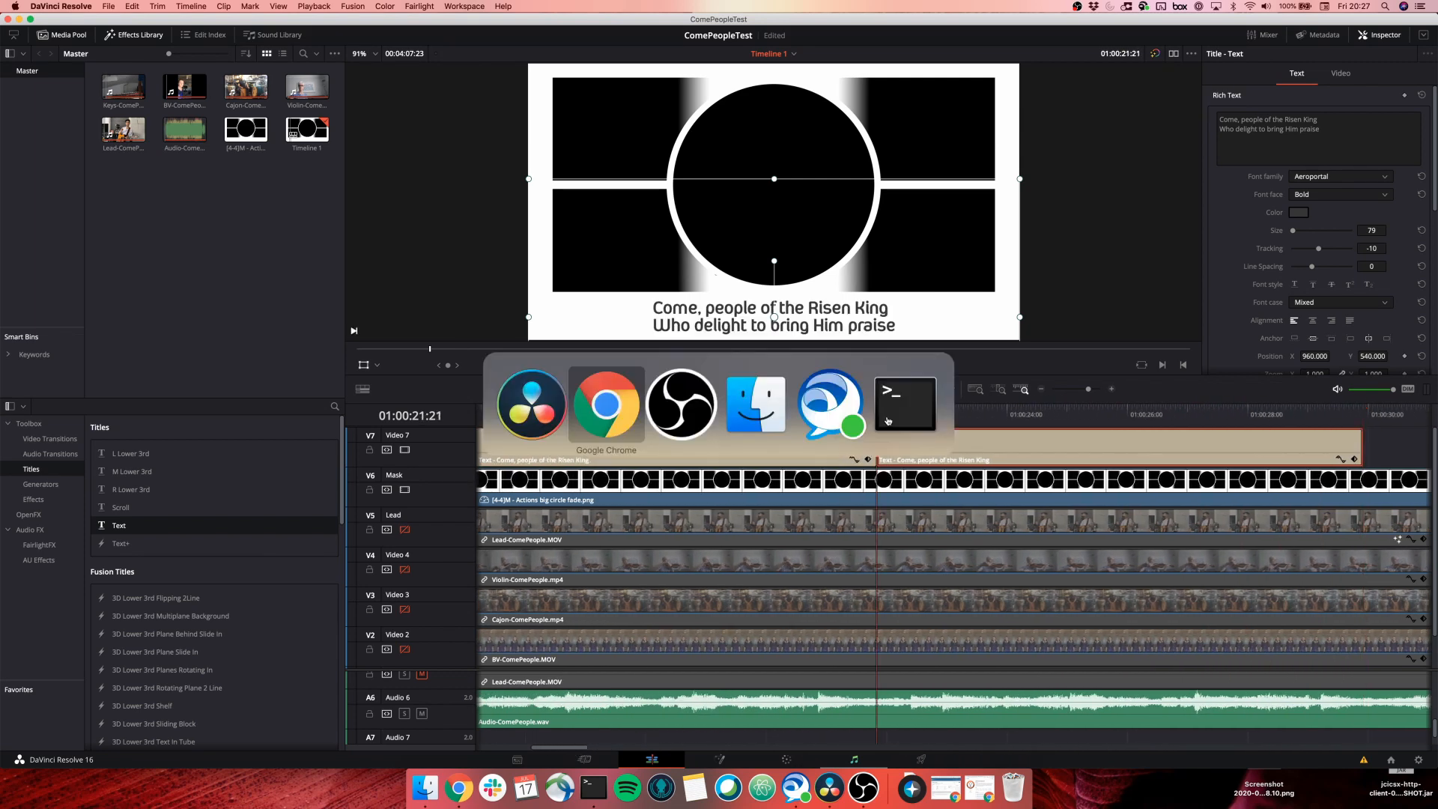
{"action": "left_click_drag", "start_coordinate": [939, 237], "coordinate": [811, 226]}
{"action": "key", "text": "super+c"}
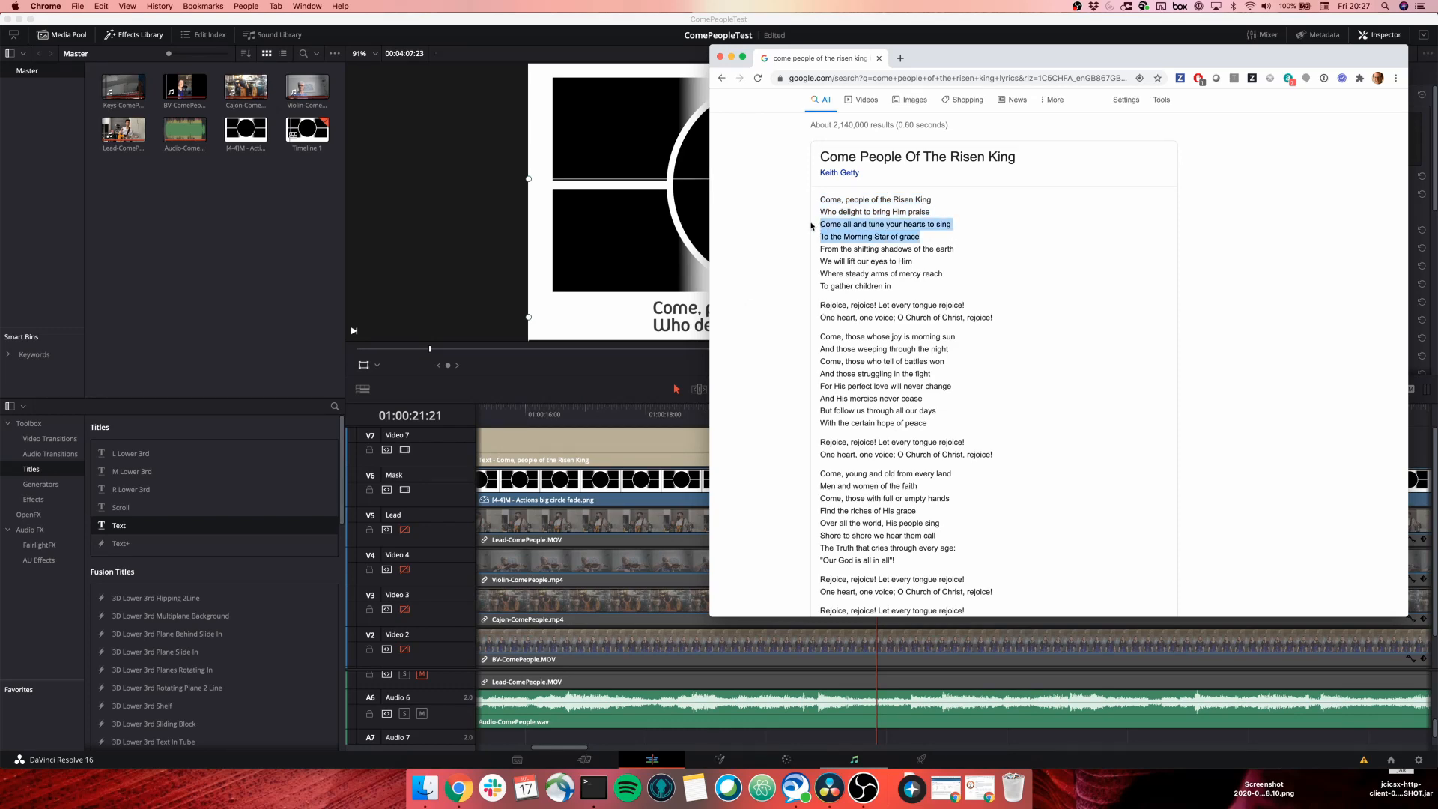
{"action": "key", "text": "super+Tab"}
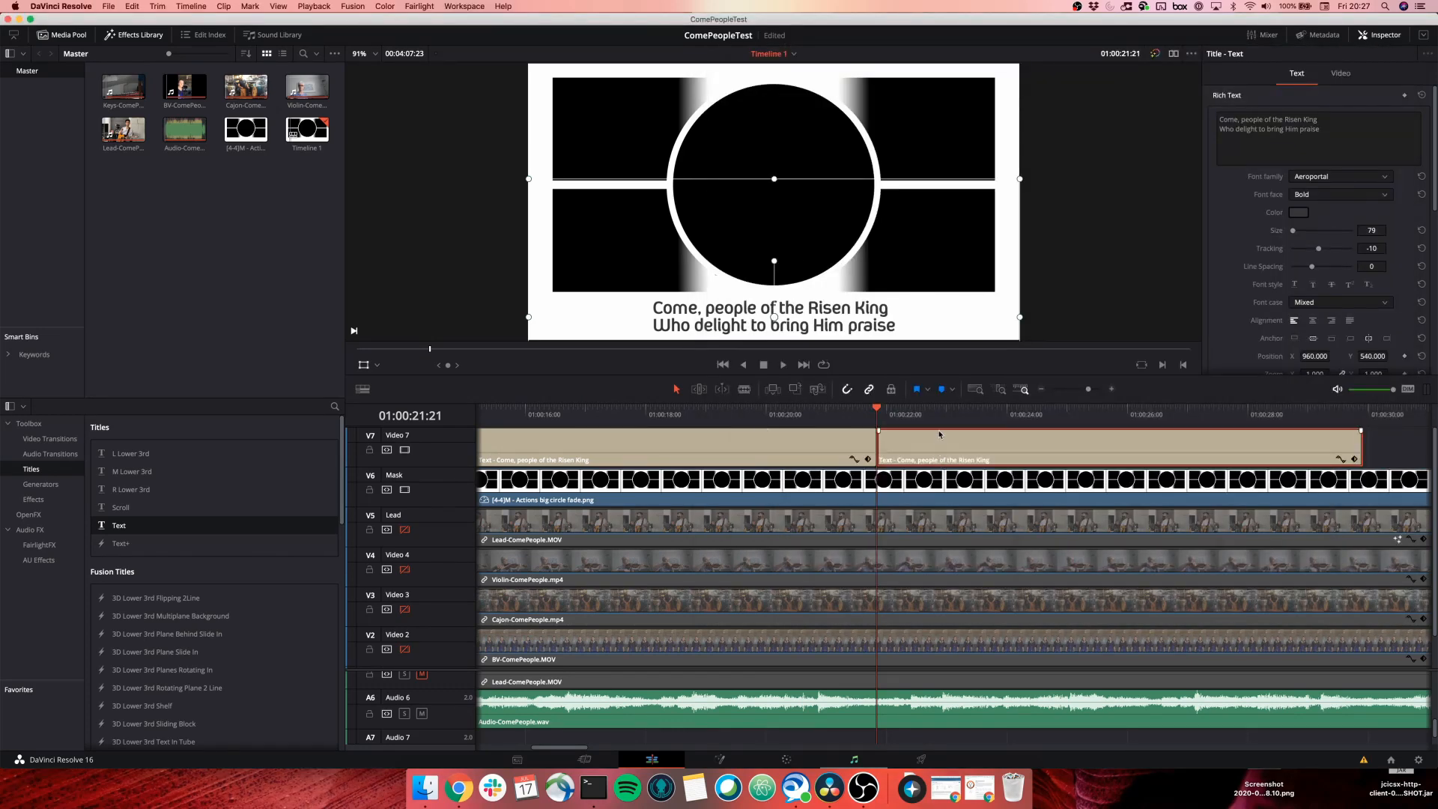
{"action": "left_click", "coordinate": [1340, 142]}
{"action": "key", "text": "super+a"}
{"action": "key", "text": "super+v"}
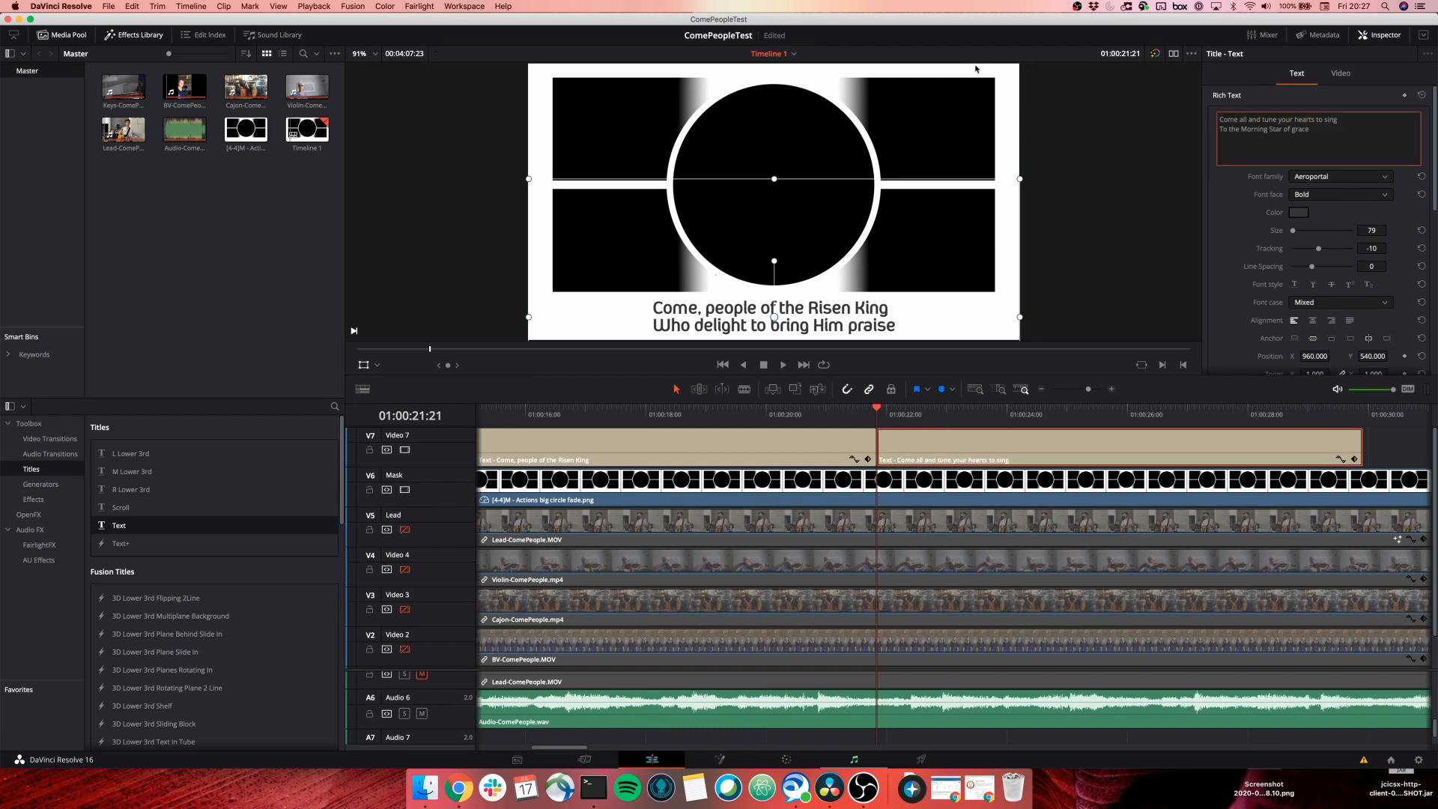
Play back the new lyrics and extend the second lyric title by nine frames.
{"action": "left_click", "coordinate": [827, 418]}
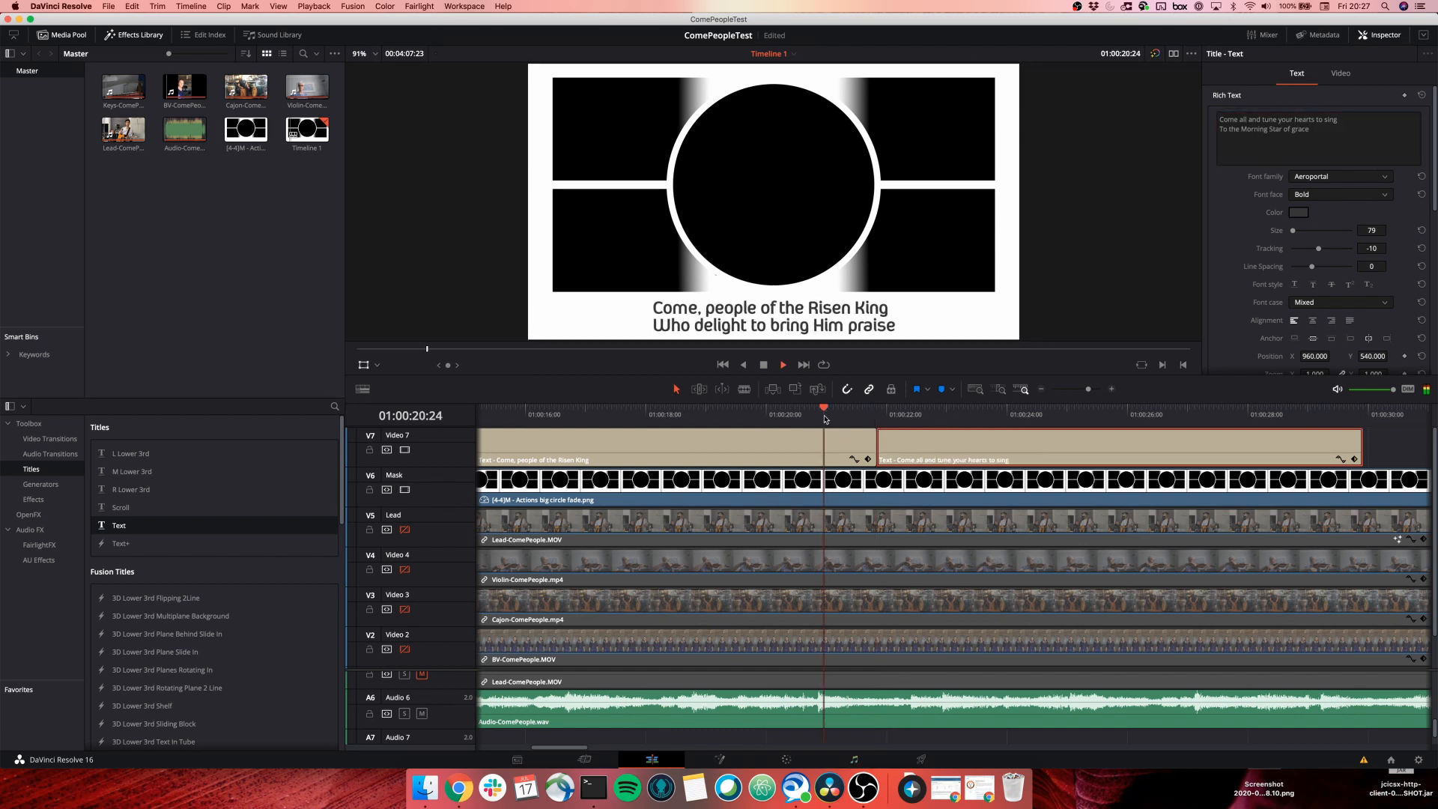
{"action": "key", "text": "space"}
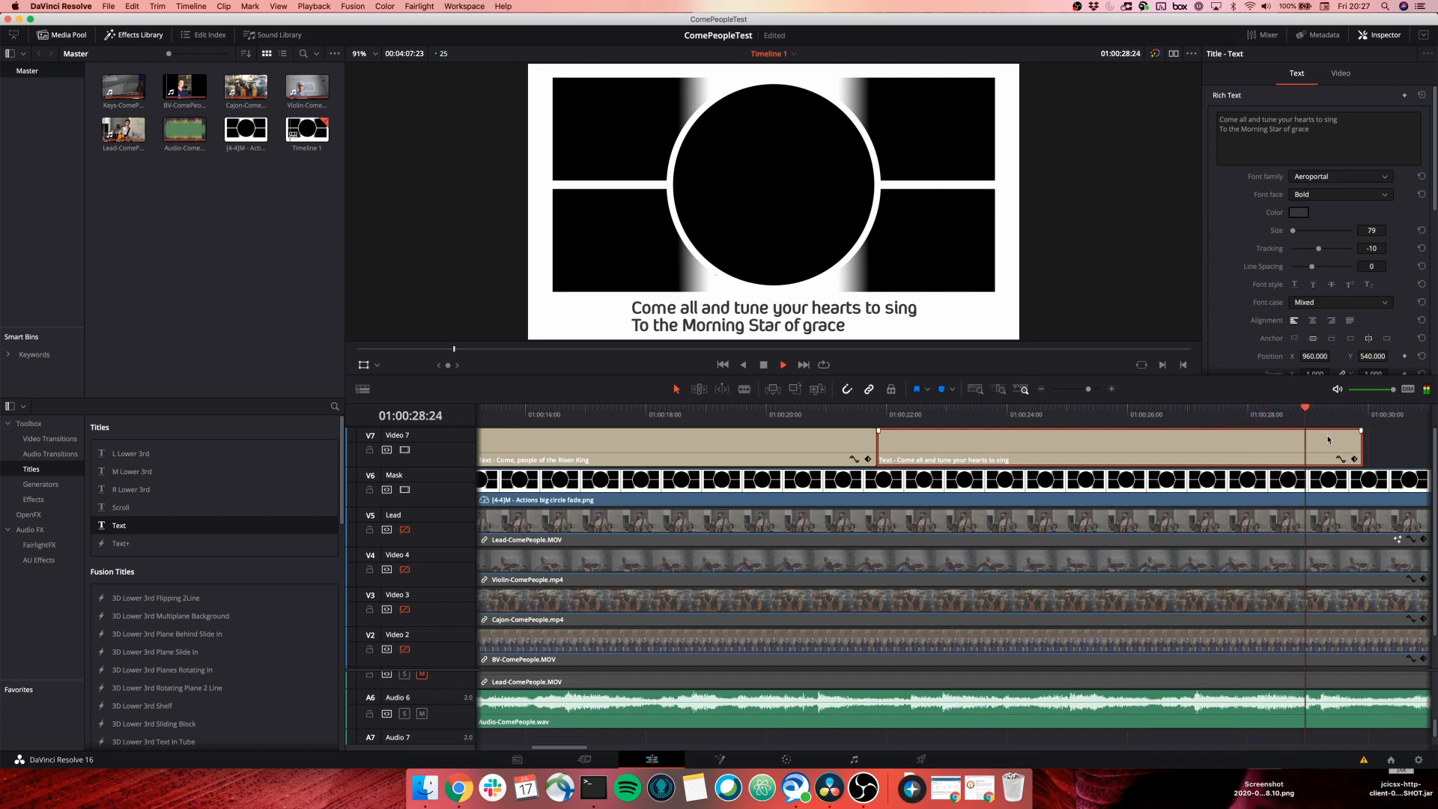
{"action": "key", "text": "space"}
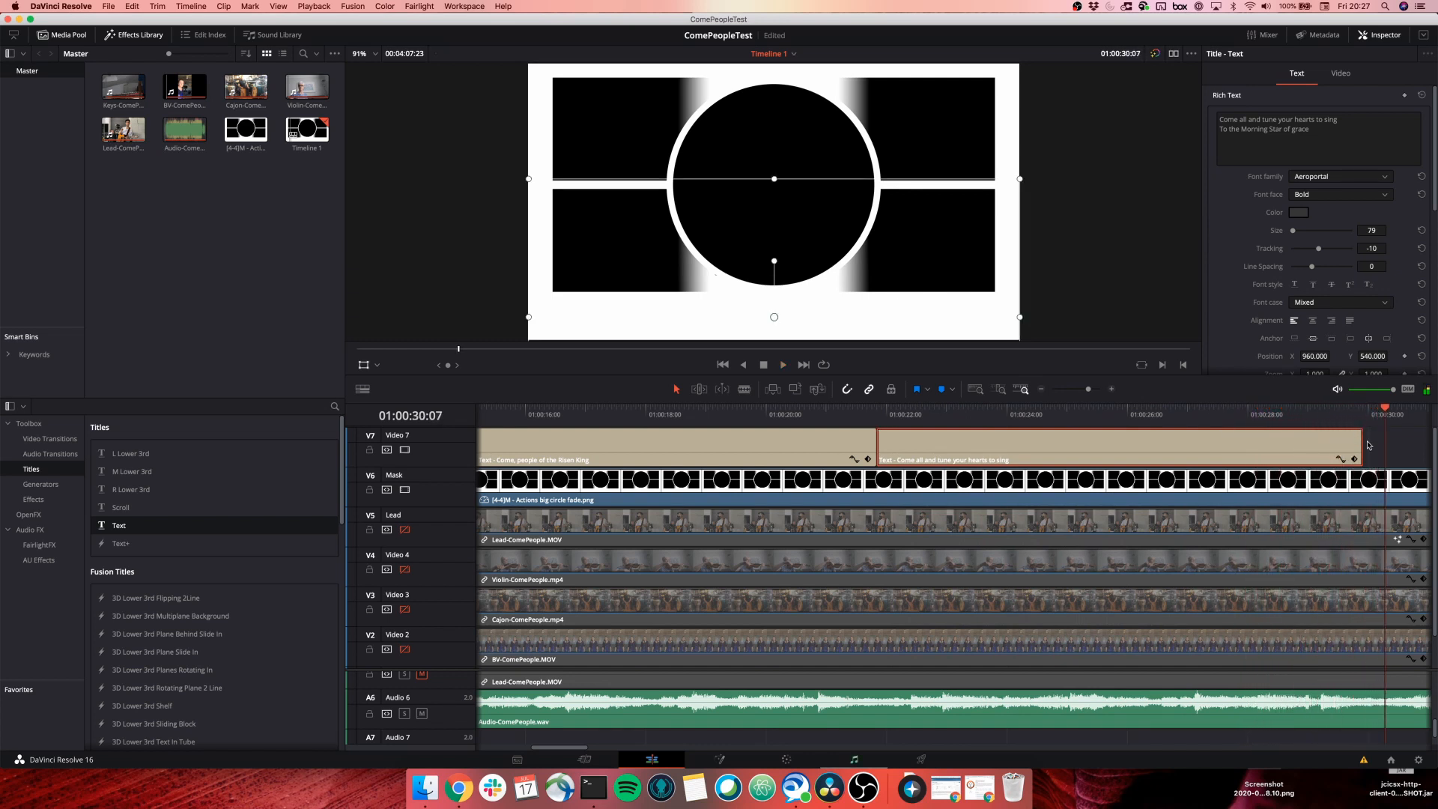
{"action": "left_click_drag", "start_coordinate": [1361, 445], "coordinate": [1383, 446]}
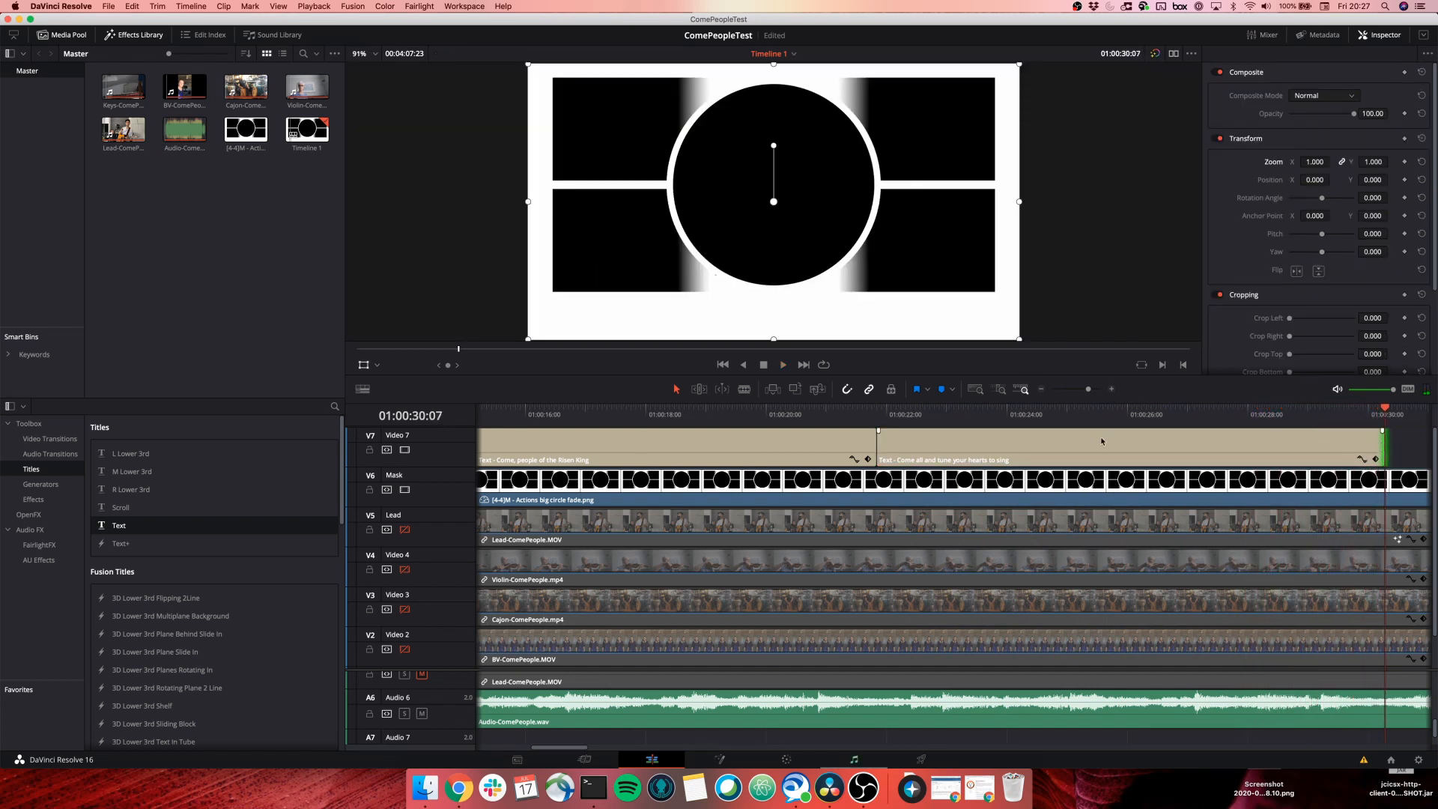
Centre-align the text of both the first and second lyric titles.
{"action": "left_click", "coordinate": [1030, 452]}
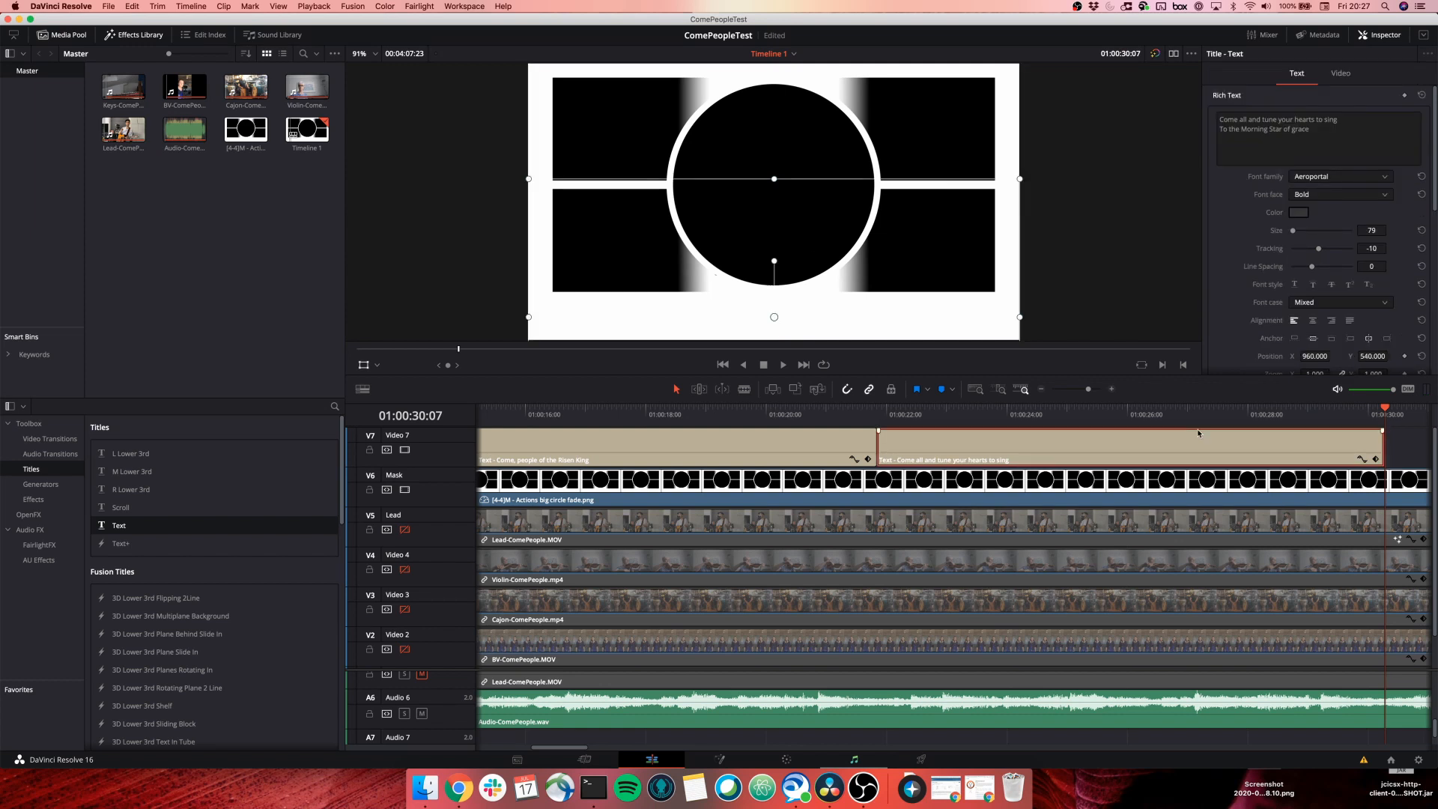
{"action": "left_click_drag", "start_coordinate": [1385, 410], "coordinate": [1203, 416]}
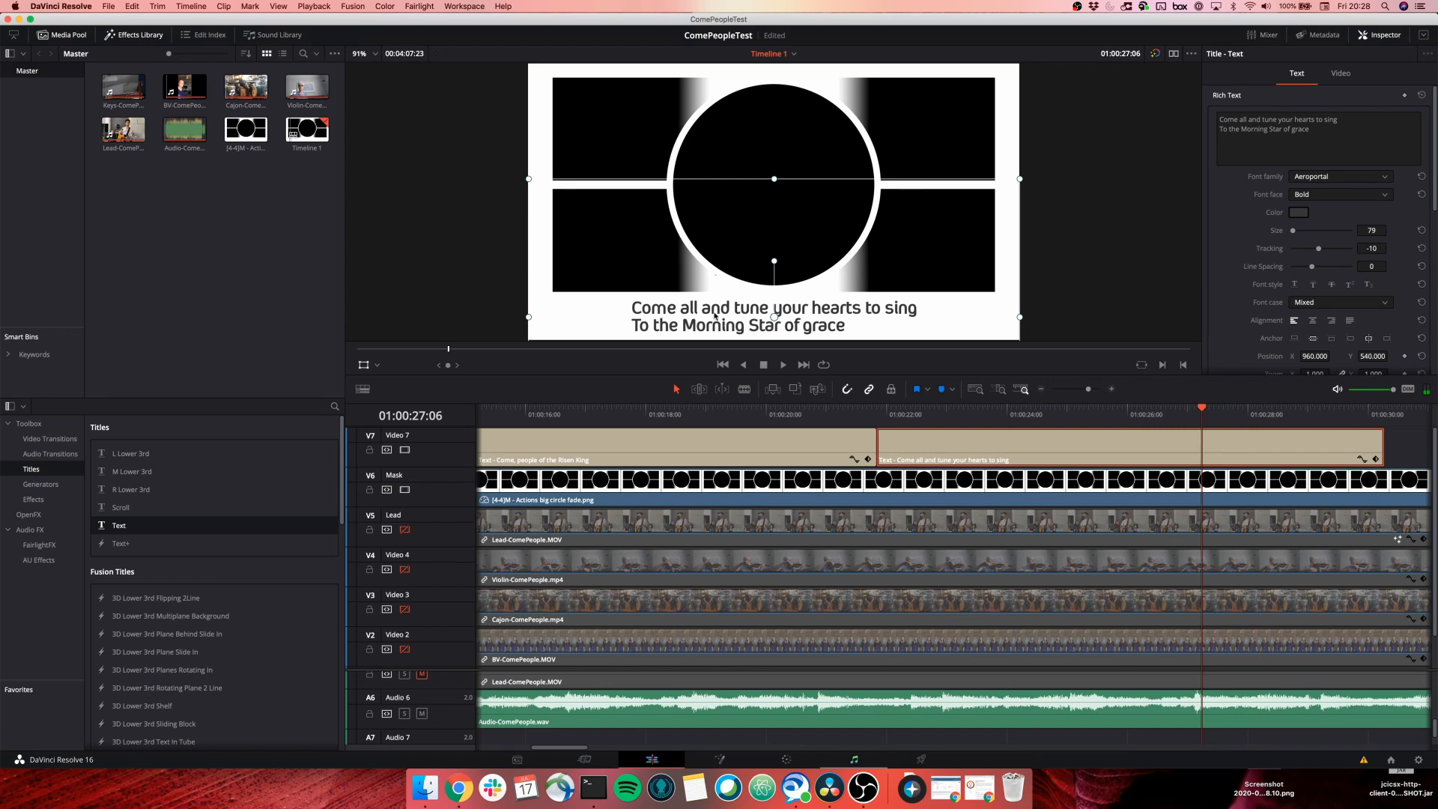
{"action": "left_click", "coordinate": [1313, 322]}
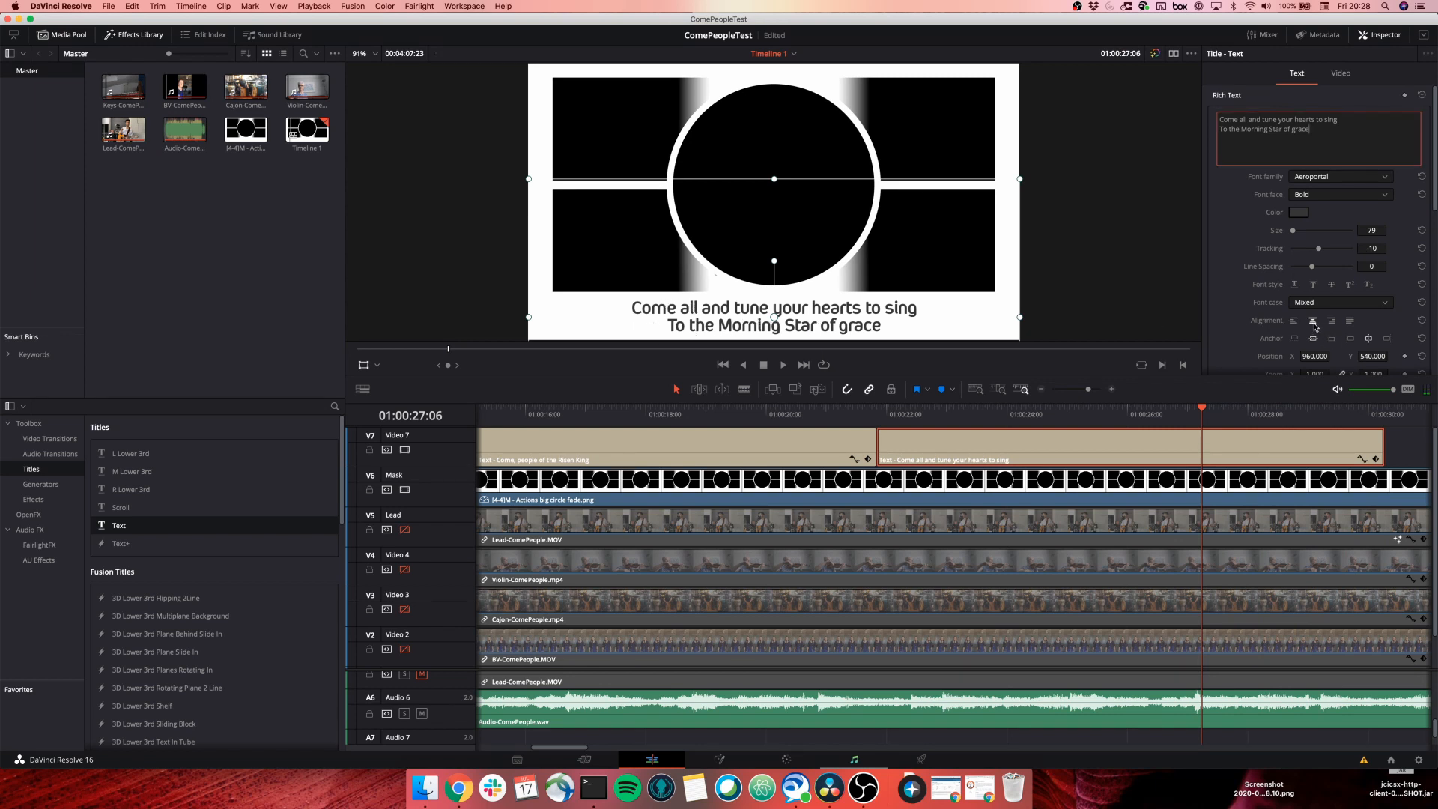
{"action": "left_click", "coordinate": [1295, 323]}
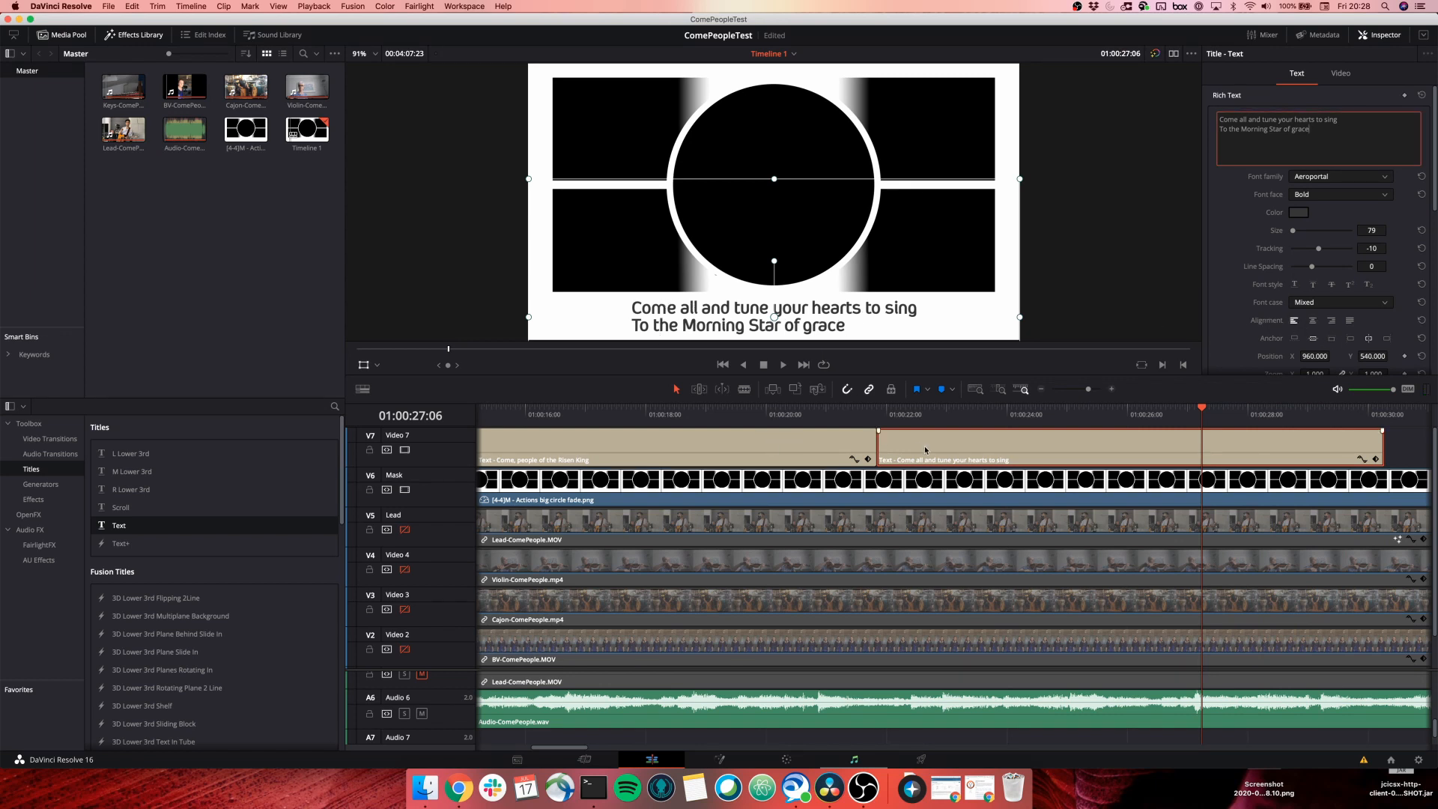
{"action": "left_click", "coordinate": [793, 445], "text": "super"}
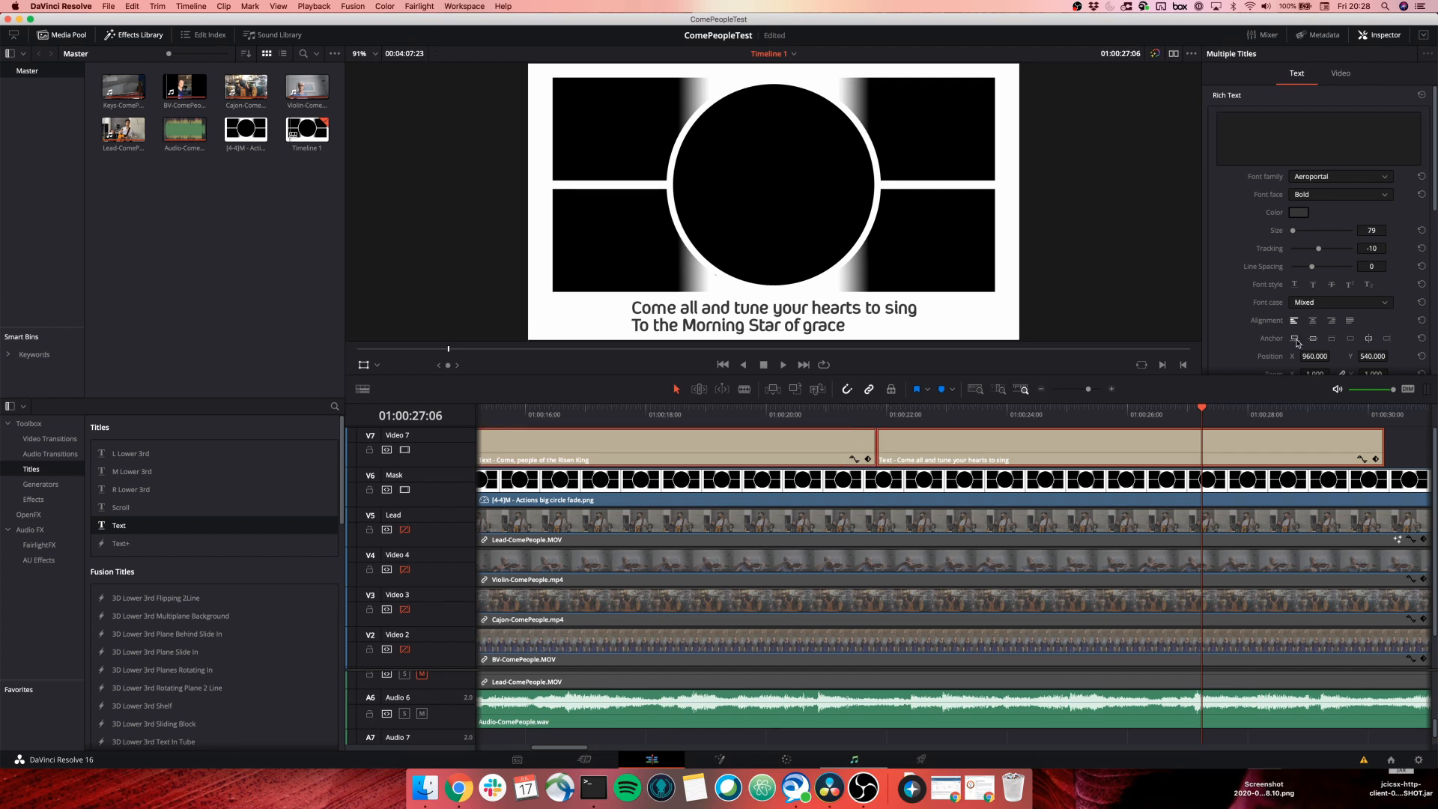
{"action": "left_click", "coordinate": [1313, 322]}
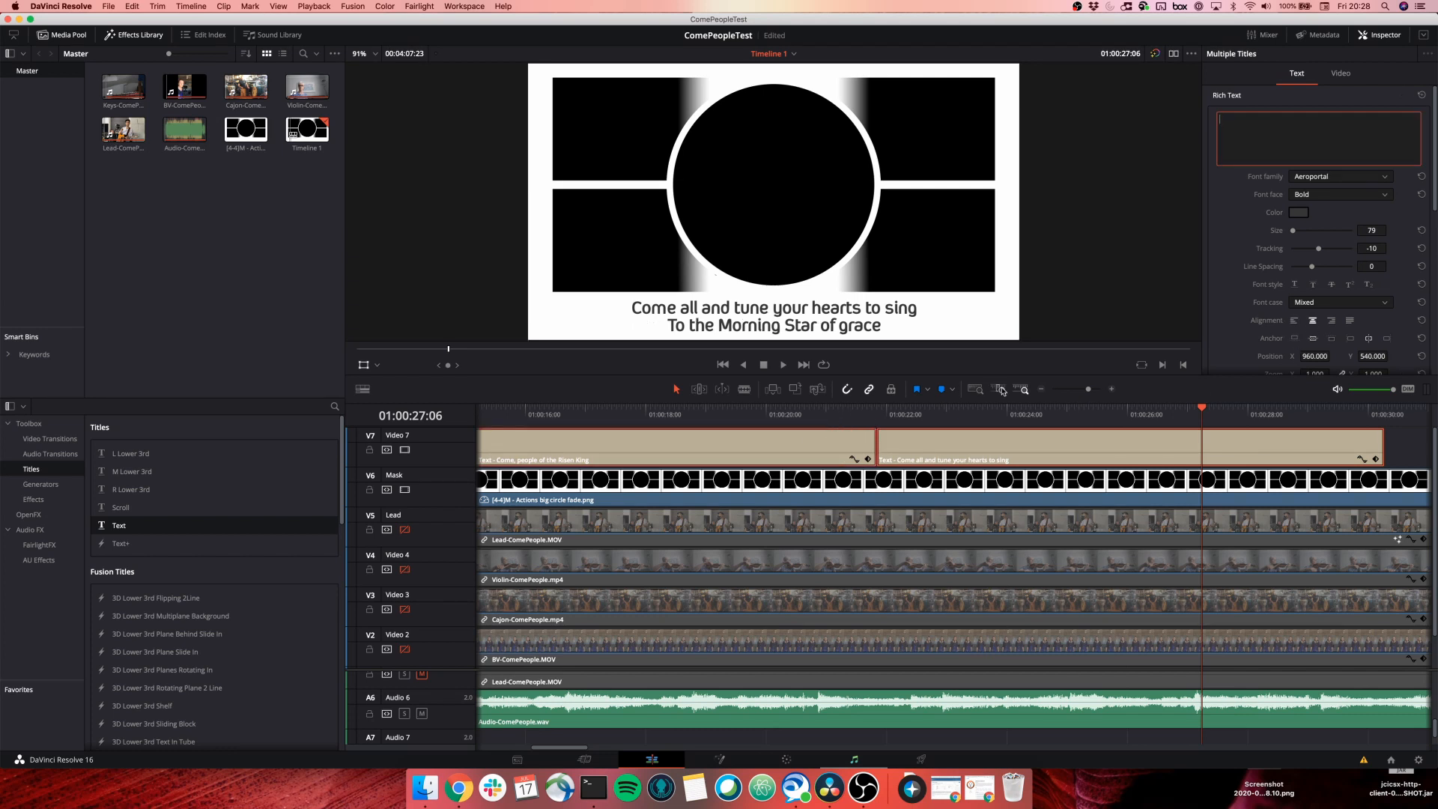
{"action": "left_click", "coordinate": [1380, 454]}
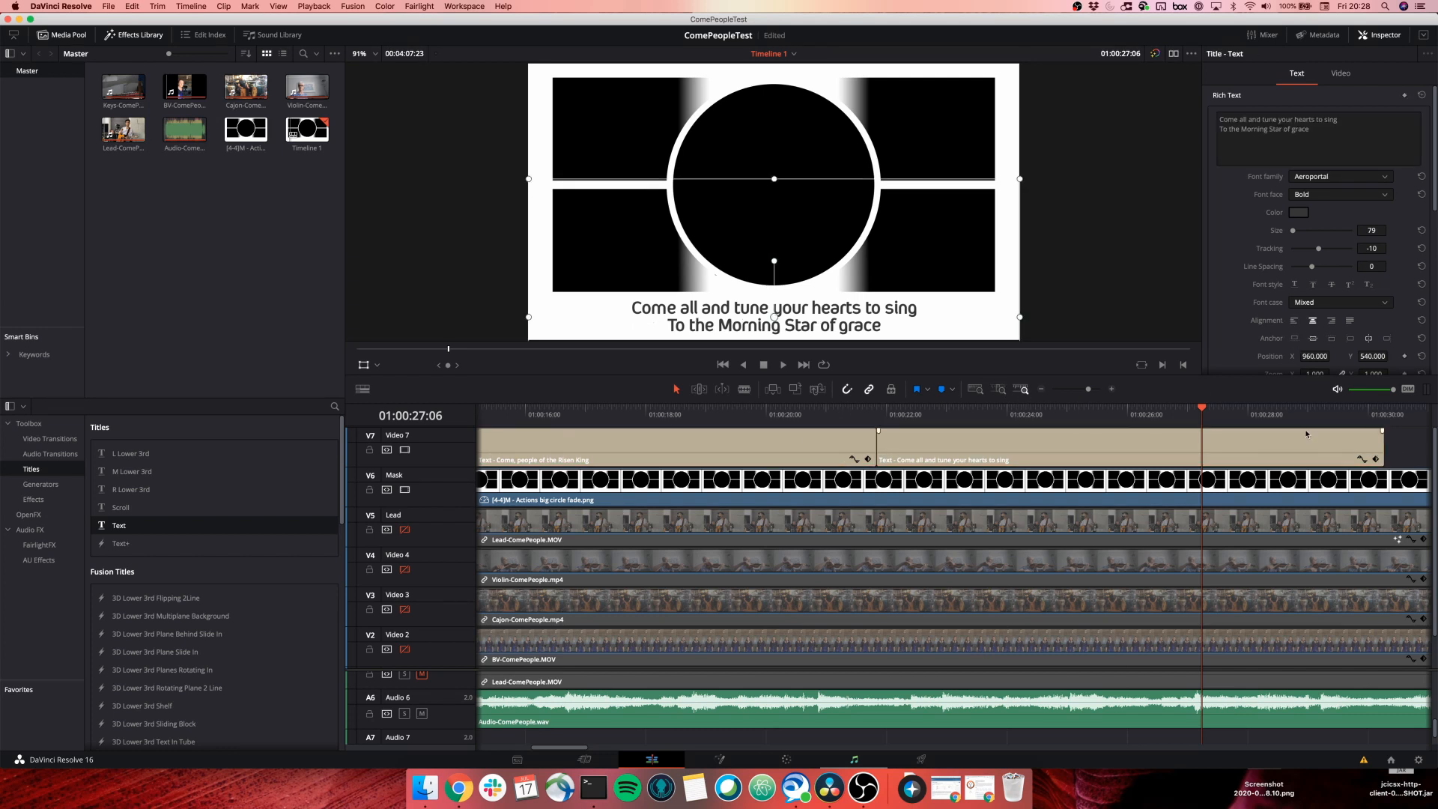
{"action": "left_click", "coordinate": [1041, 389]}
{"action": "left_click", "coordinate": [1041, 389]}
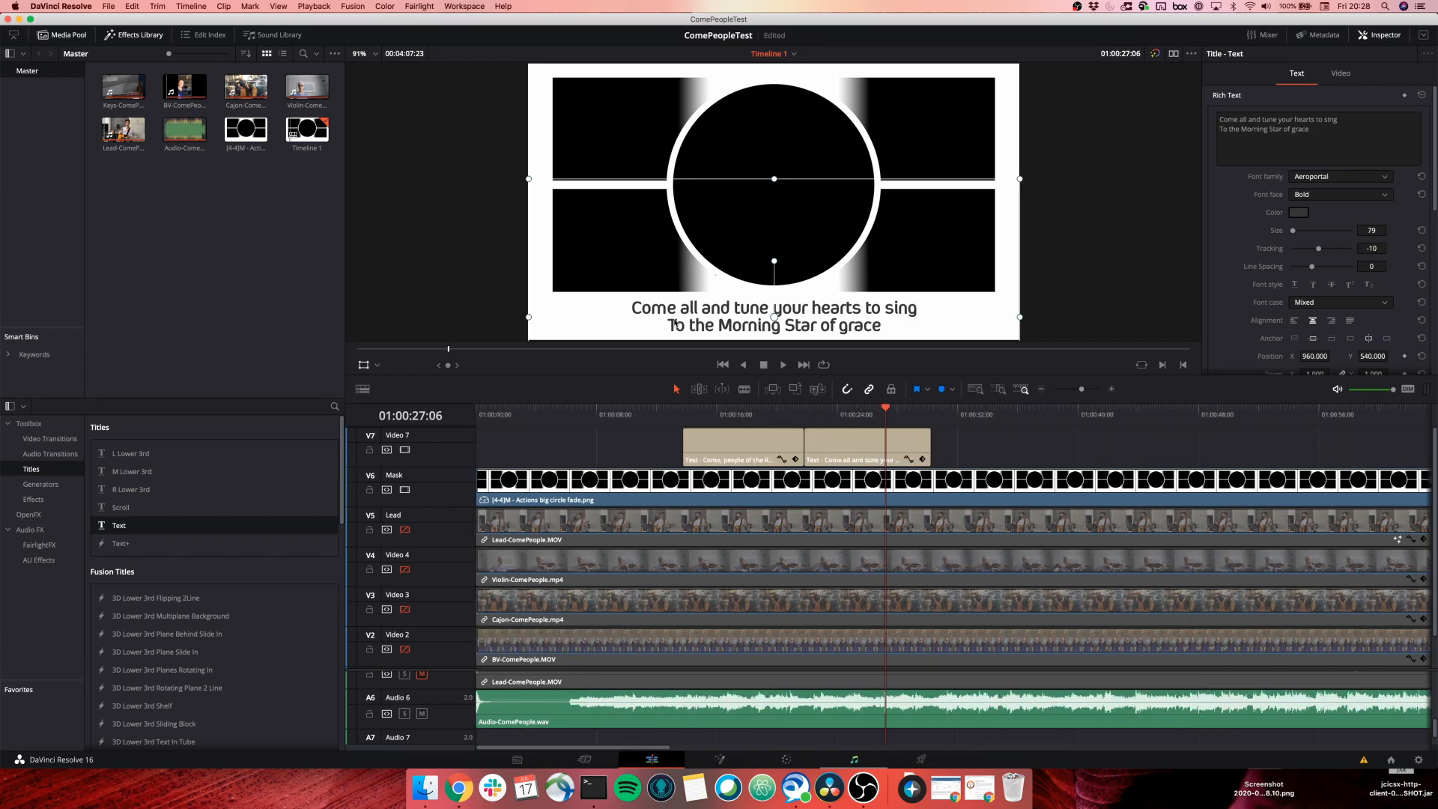
Re-enable the Lead, violin, cajon, backing-vocal and keys video tracks, then go to the Deliver page.
{"action": "left_click", "coordinate": [404, 530]}
{"action": "left_click", "coordinate": [404, 569]}
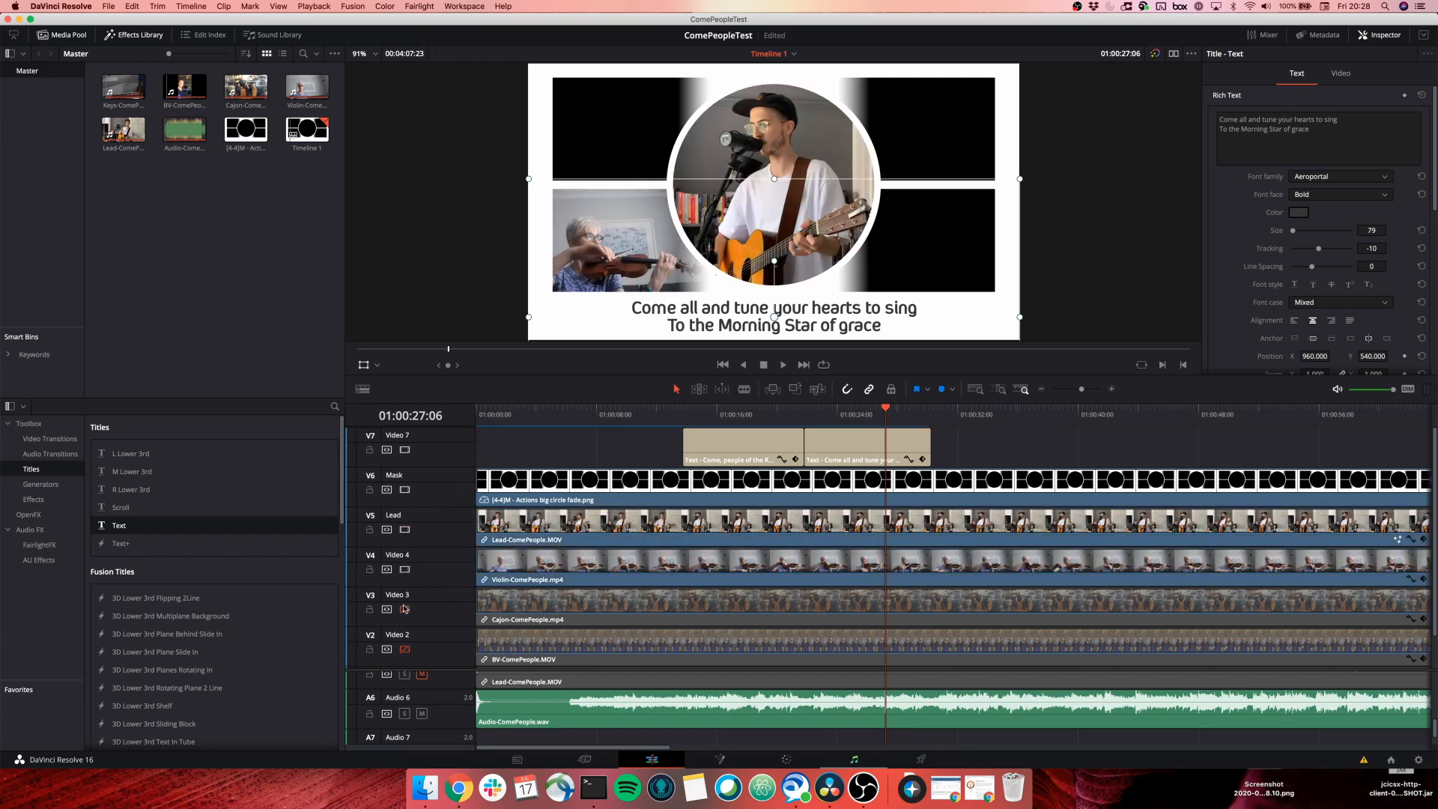
{"action": "left_click", "coordinate": [405, 609]}
{"action": "scroll", "coordinate": [405, 611], "scroll_direction": "down", "scroll_amount": 1}
{"action": "left_click", "coordinate": [405, 613]}
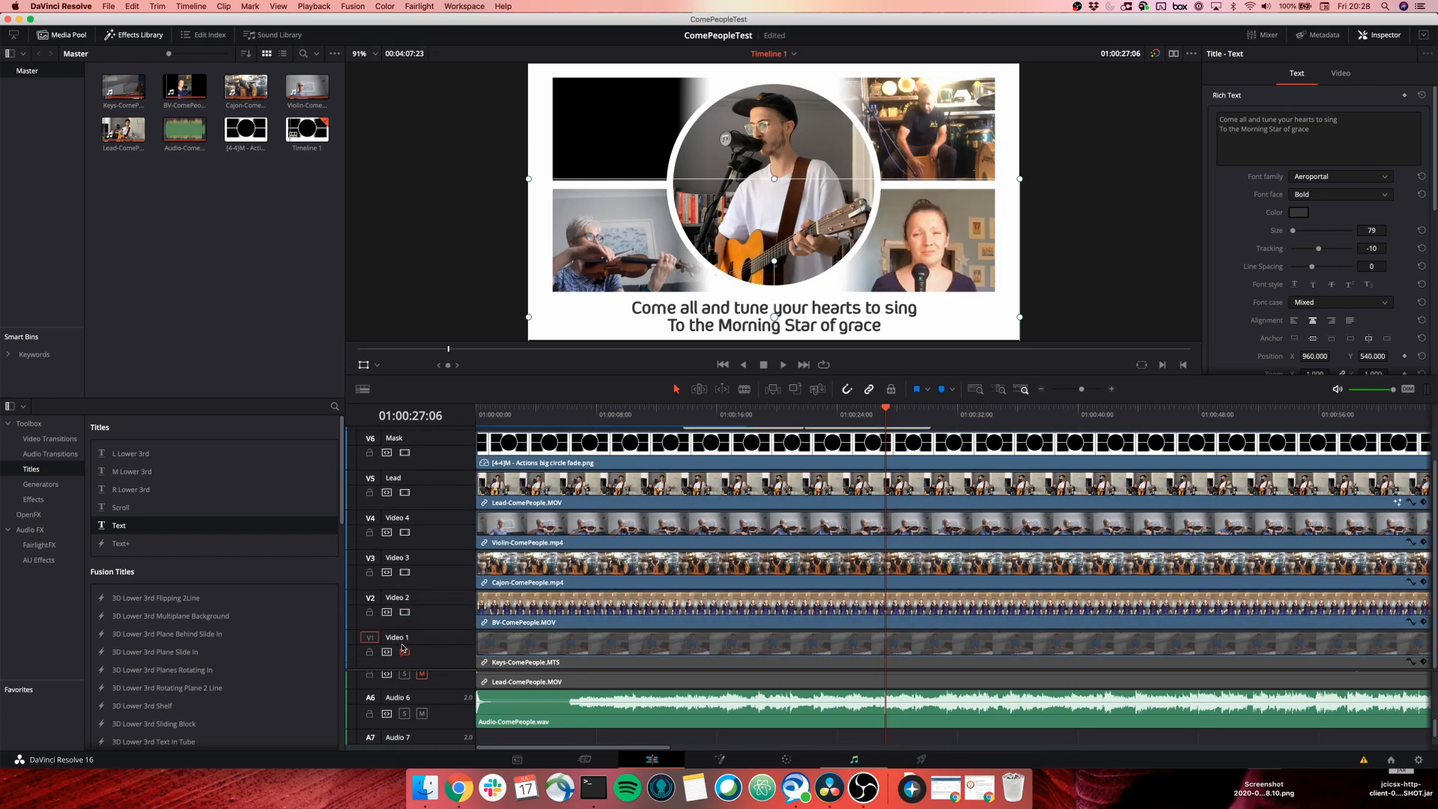
{"action": "left_click", "coordinate": [404, 652]}
{"action": "scroll", "coordinate": [522, 617], "scroll_direction": "right", "scroll_amount": 1}
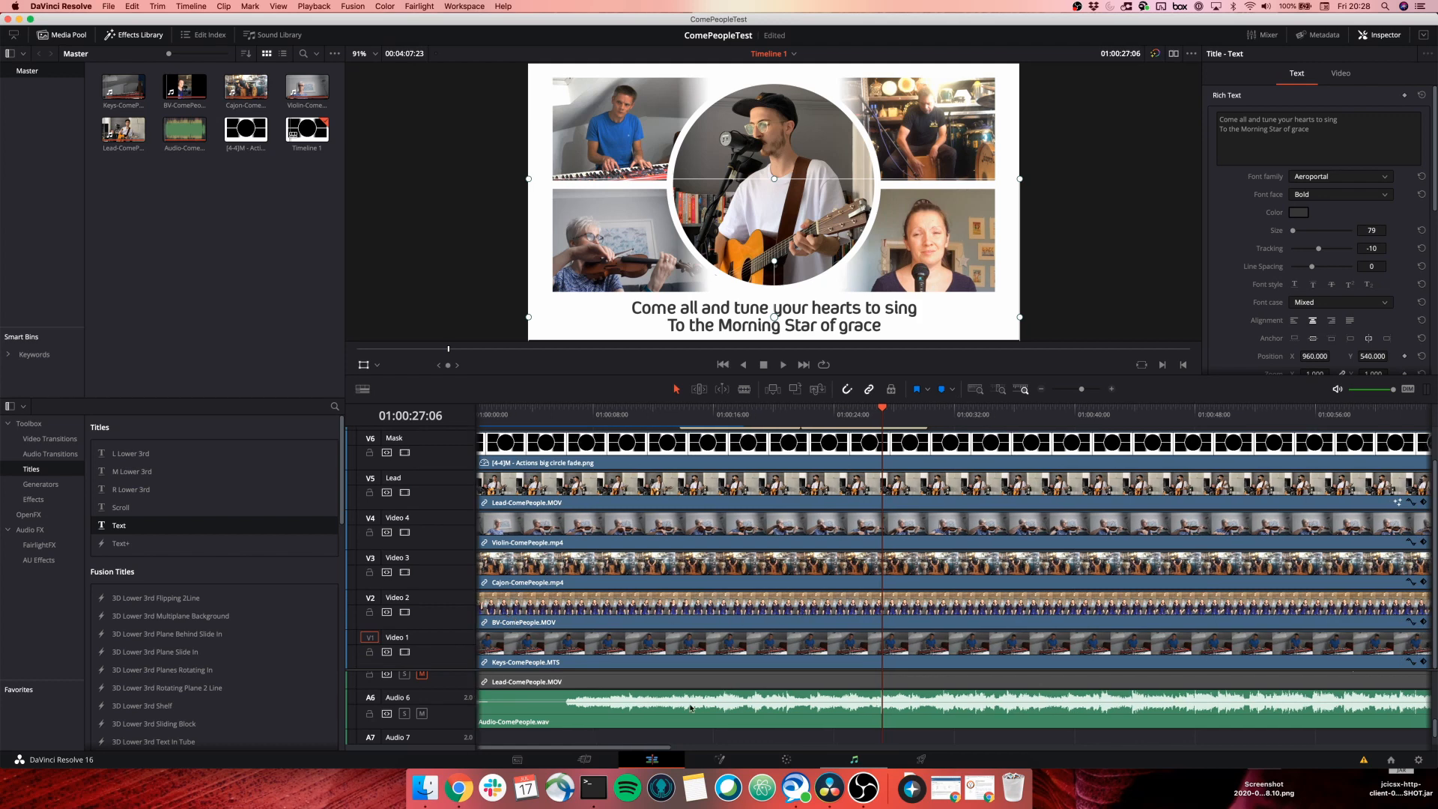
{"action": "scroll", "coordinate": [719, 614], "scroll_direction": "left", "scroll_amount": 1}
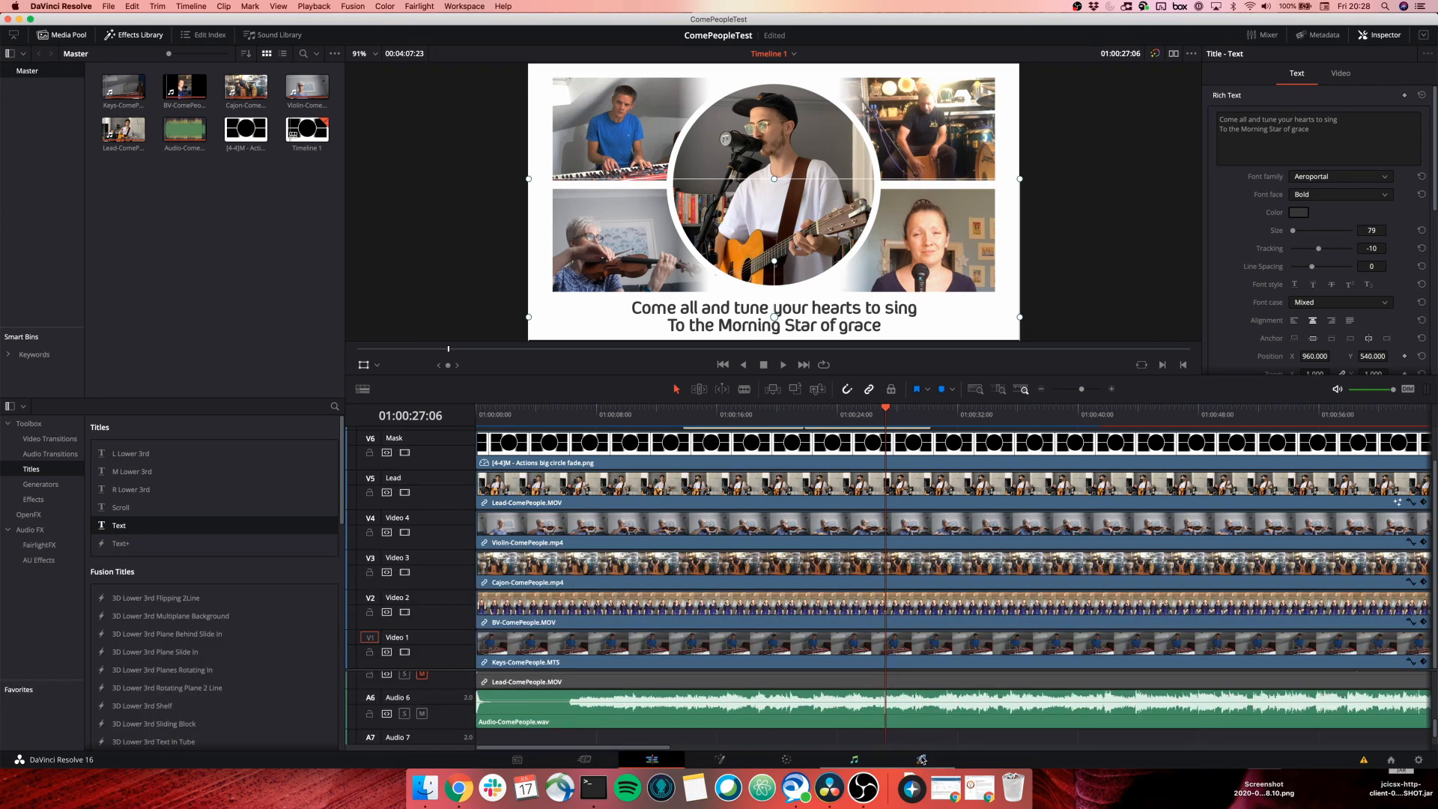
{"action": "left_click", "coordinate": [921, 759]}
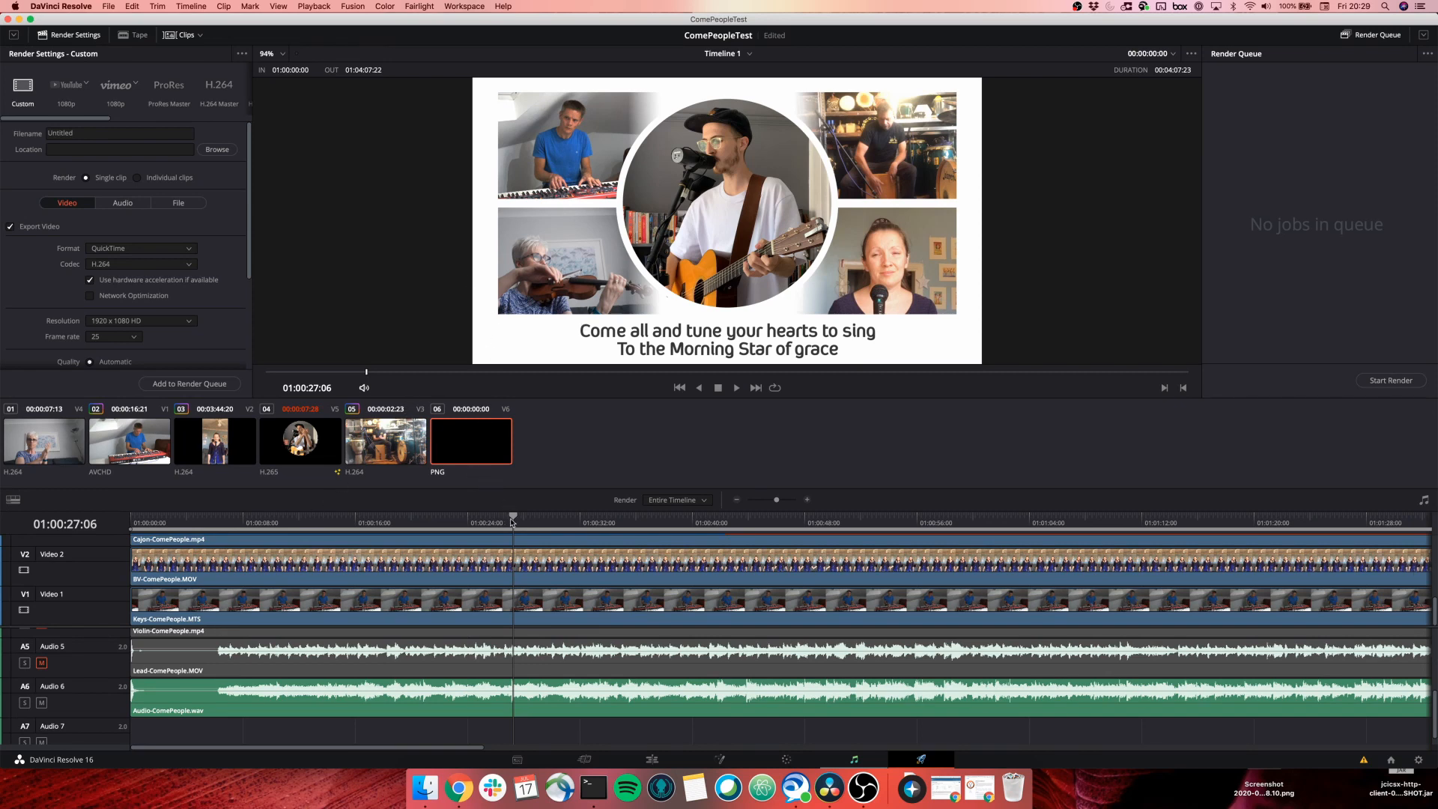
Queue a YouTube 1080p render job named ComePeopleTest, saving it to the Movies folder.
{"action": "left_click_drag", "start_coordinate": [513, 518], "coordinate": [292, 523]}
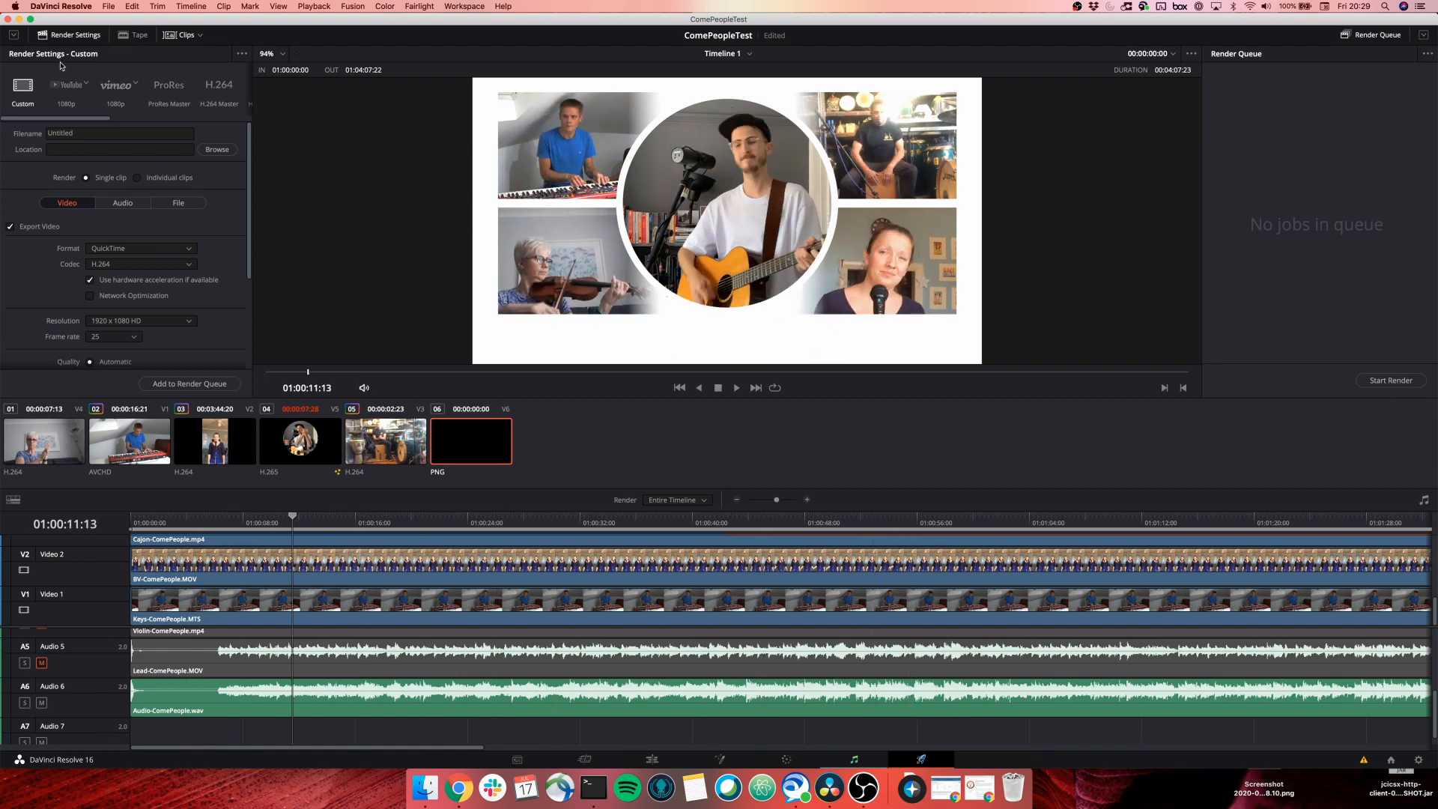
{"action": "left_click", "coordinate": [66, 87]}
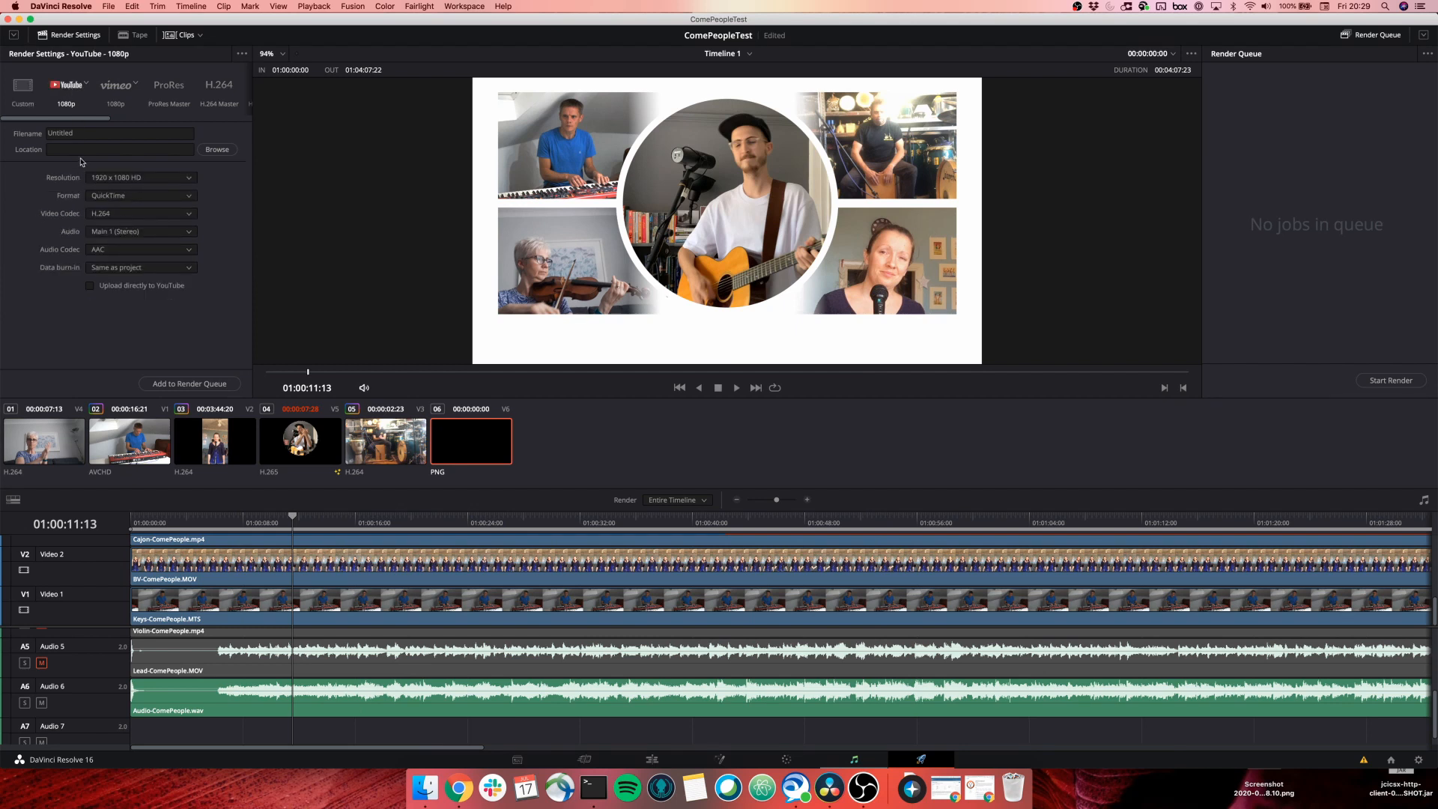
{"action": "double_click", "coordinate": [97, 134]}
{"action": "type", "text": "ComePeopleTest"}
{"action": "left_click", "coordinate": [173, 387]}
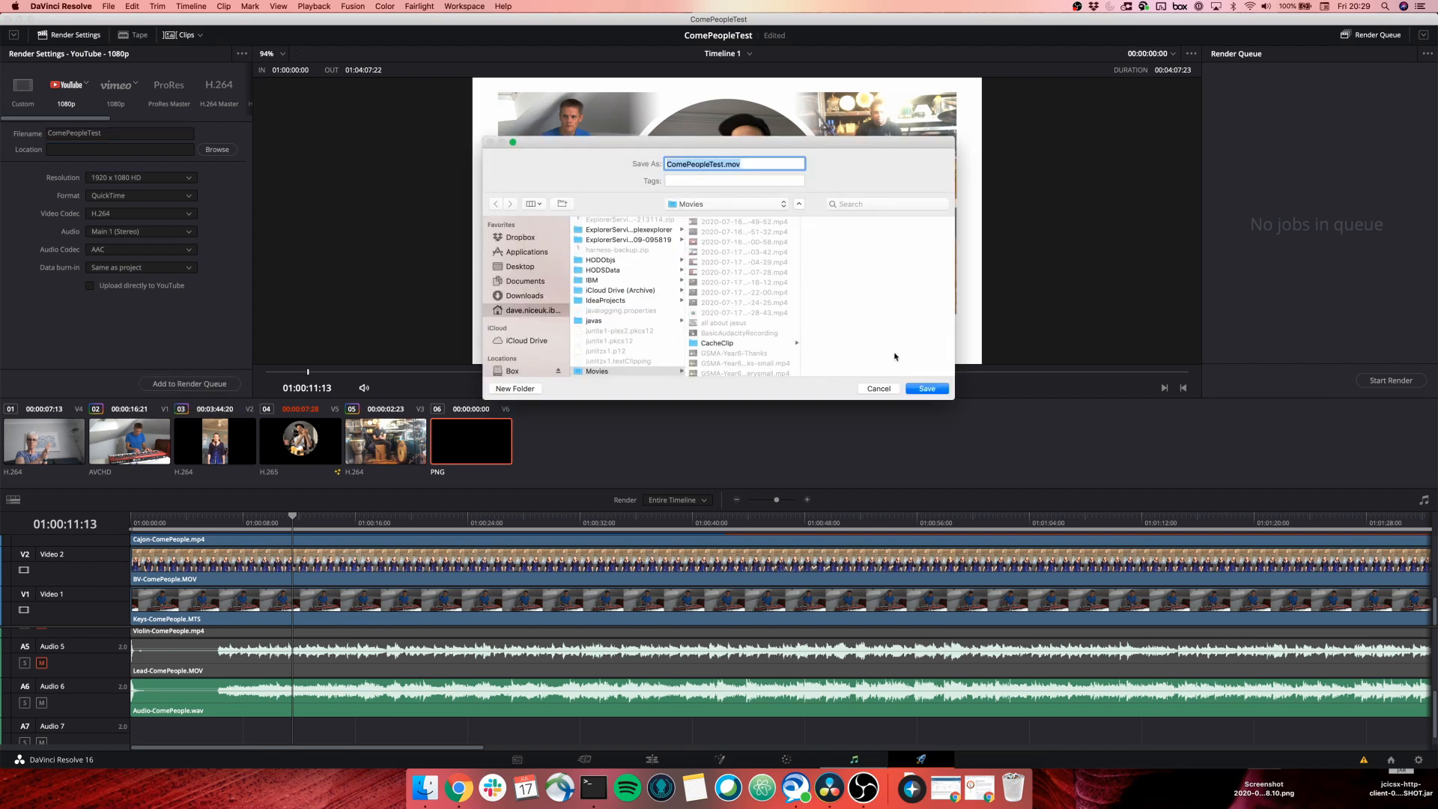
{"action": "left_click", "coordinate": [929, 388]}
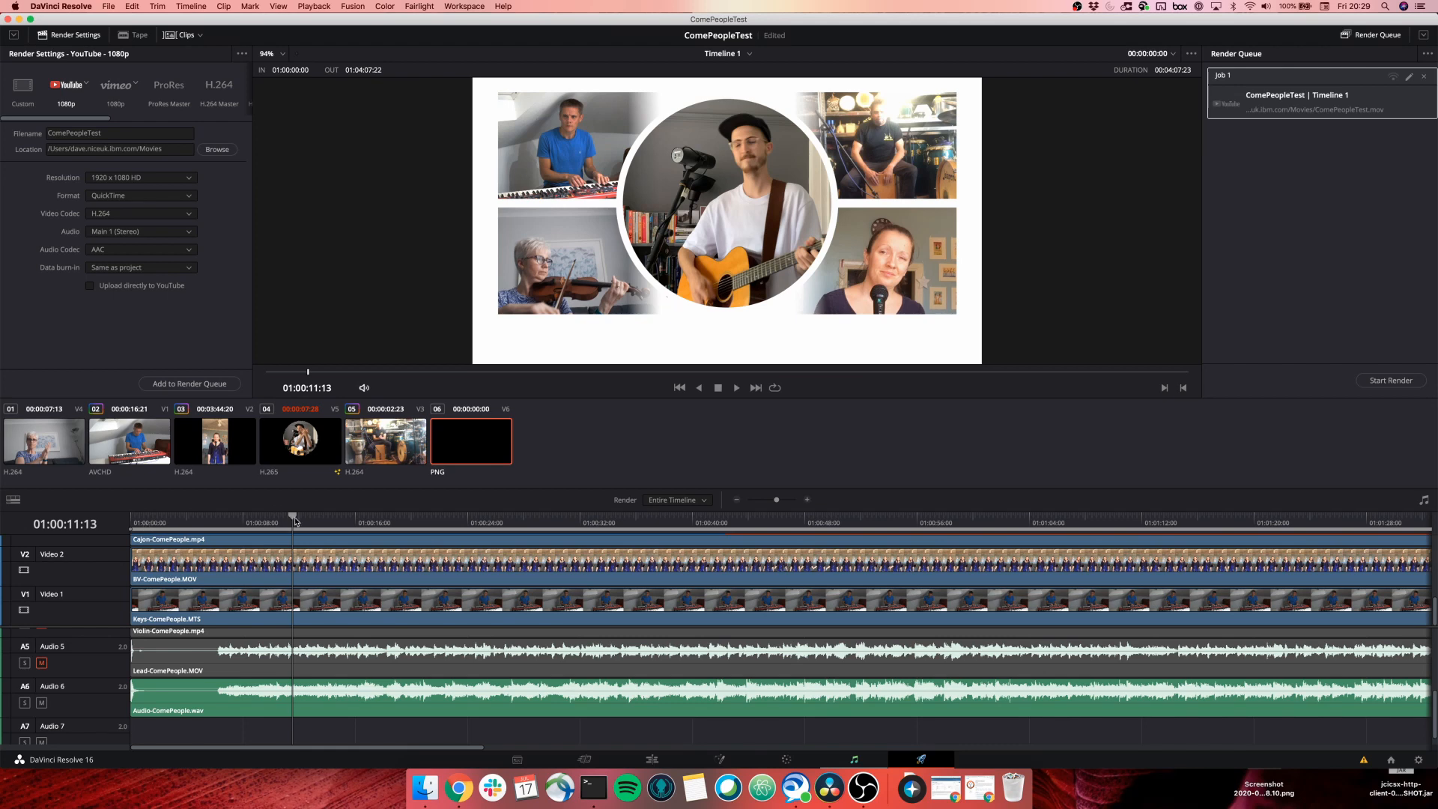
Mark an In point at 01:00:10:24 and an Out point at 01:00:28:23.
{"action": "left_click_drag", "start_coordinate": [297, 522], "coordinate": [285, 550]}
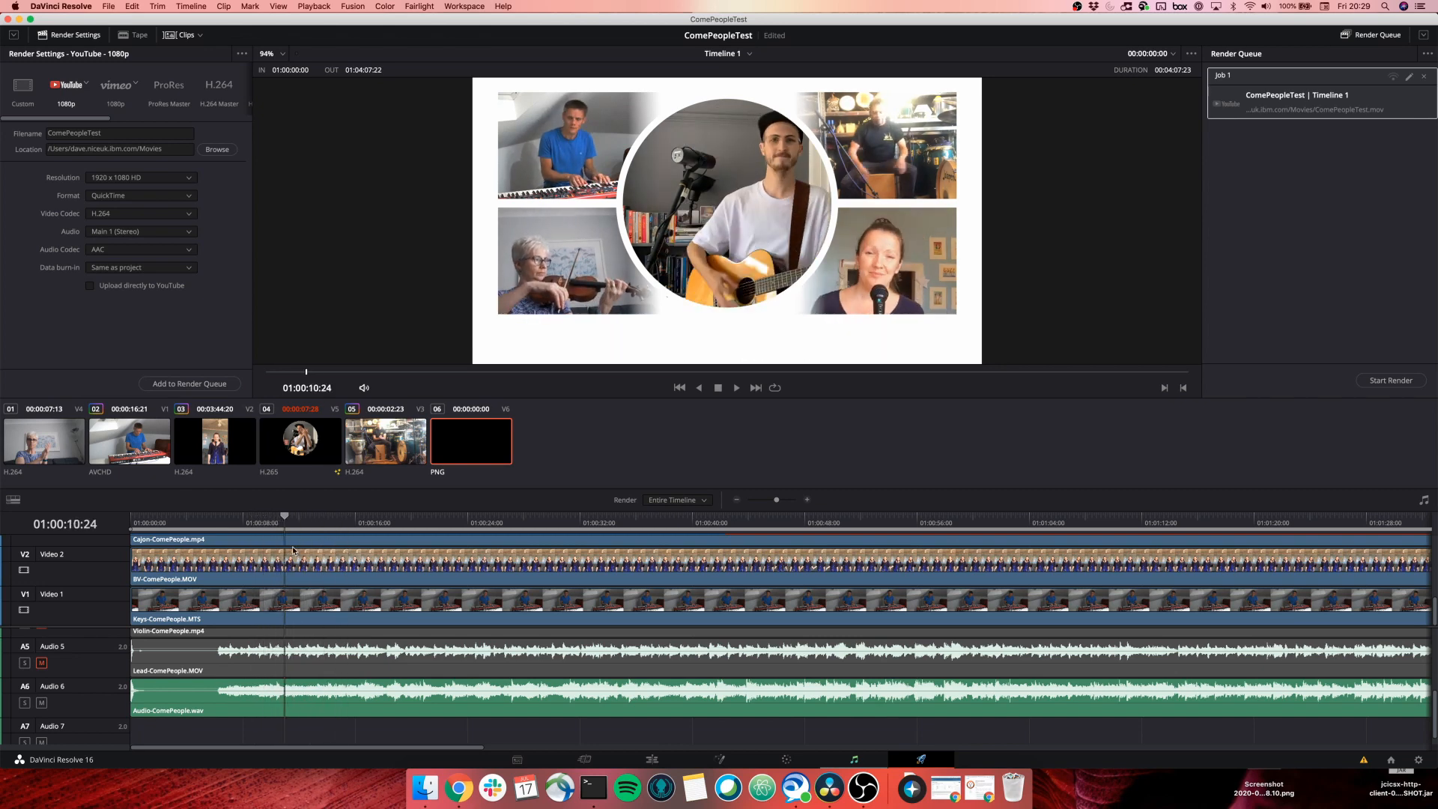
{"action": "key", "text": "i"}
{"action": "left_click_drag", "start_coordinate": [285, 517], "coordinate": [537, 520]}
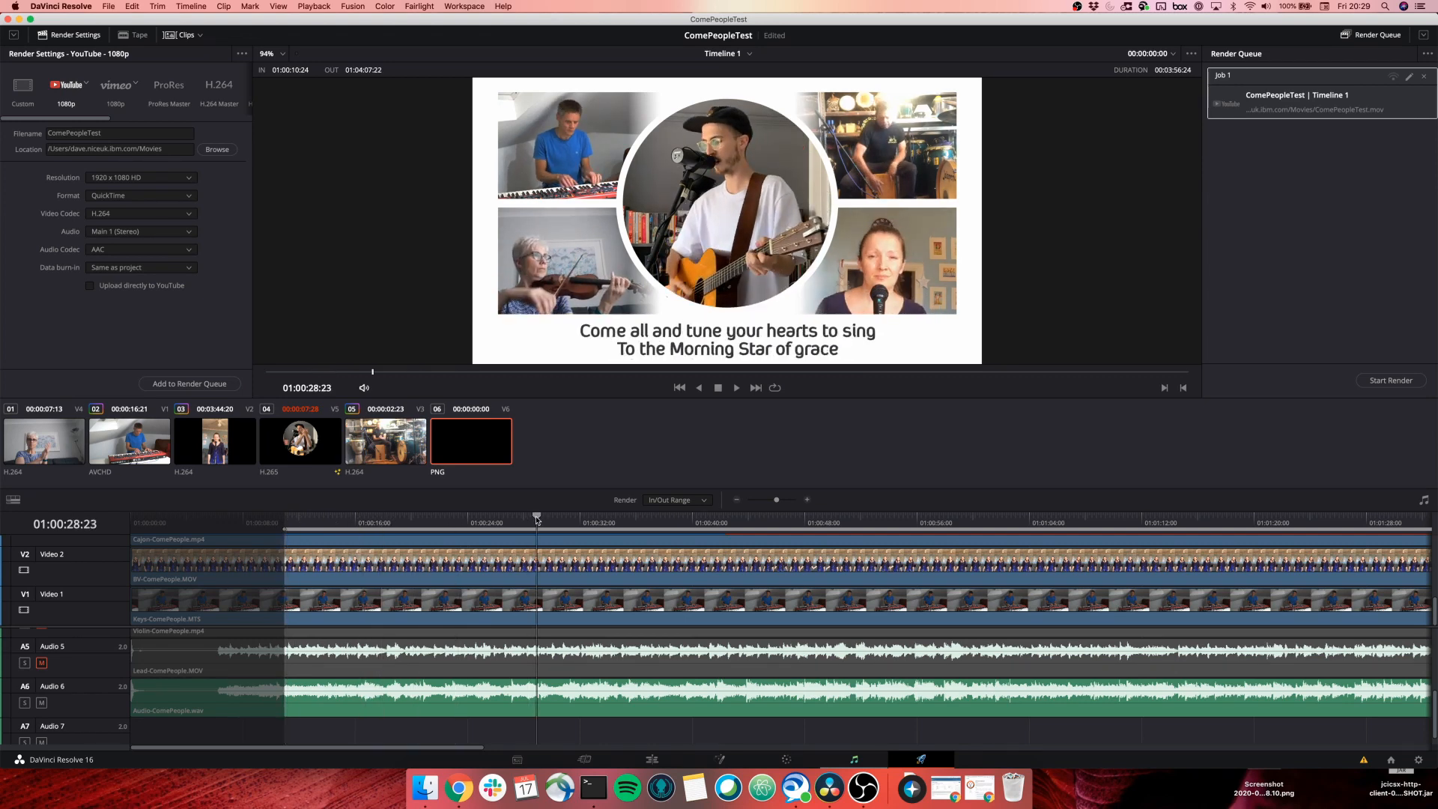
{"action": "key", "text": "o"}
Set Render to In/Out Range, queue the job, and delete the duplicate job.
{"action": "left_click", "coordinate": [670, 499]}
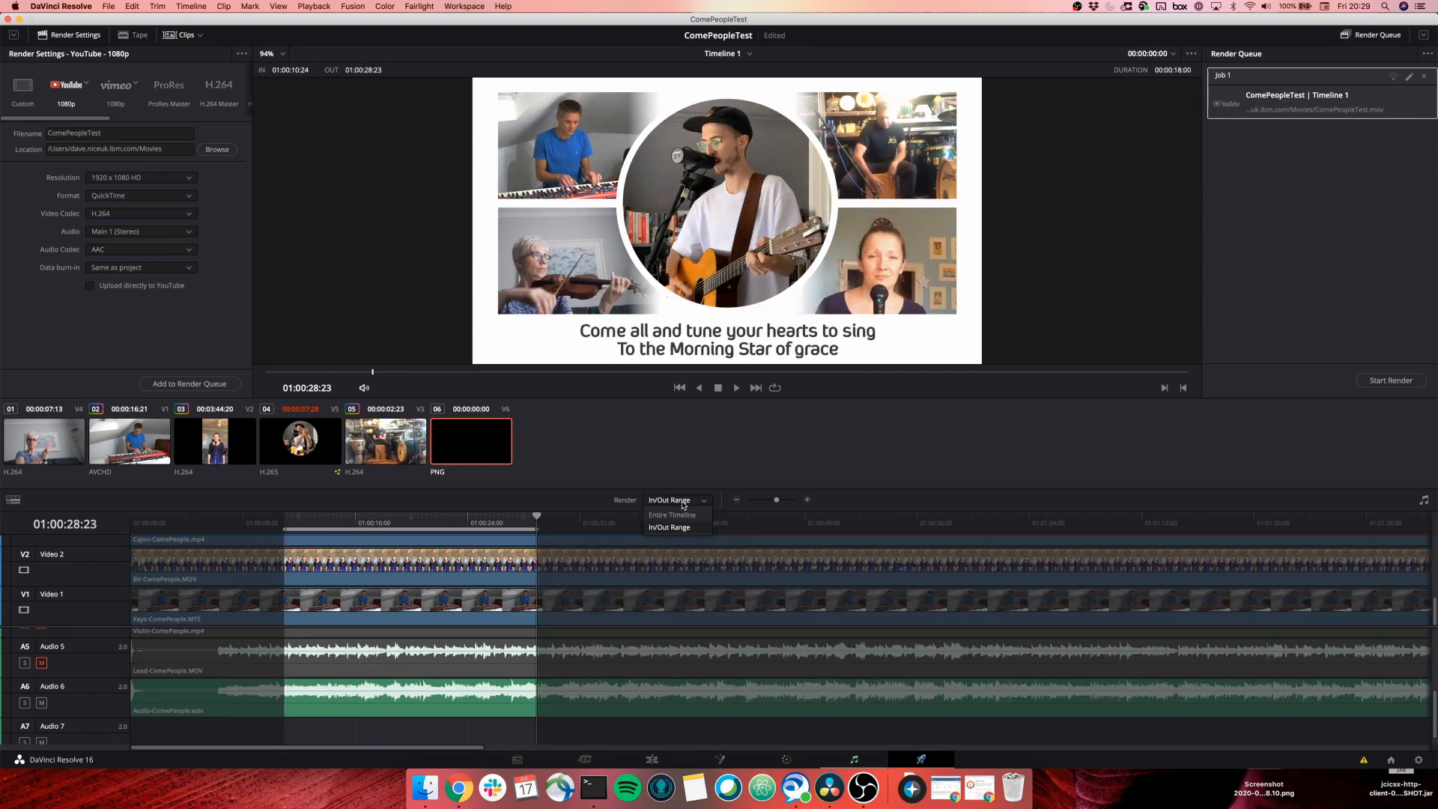
{"action": "left_click", "coordinate": [666, 531]}
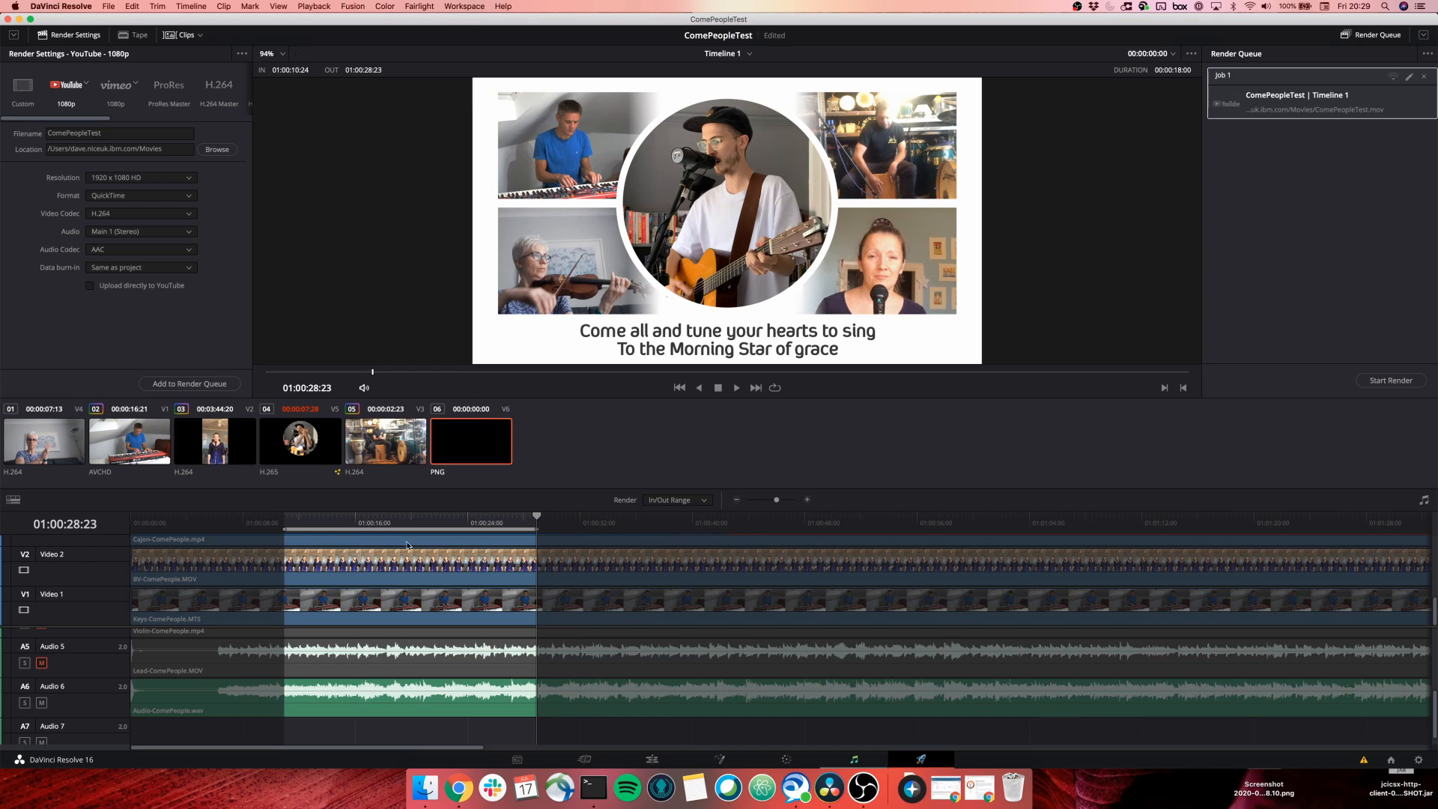
{"action": "left_click", "coordinate": [201, 385]}
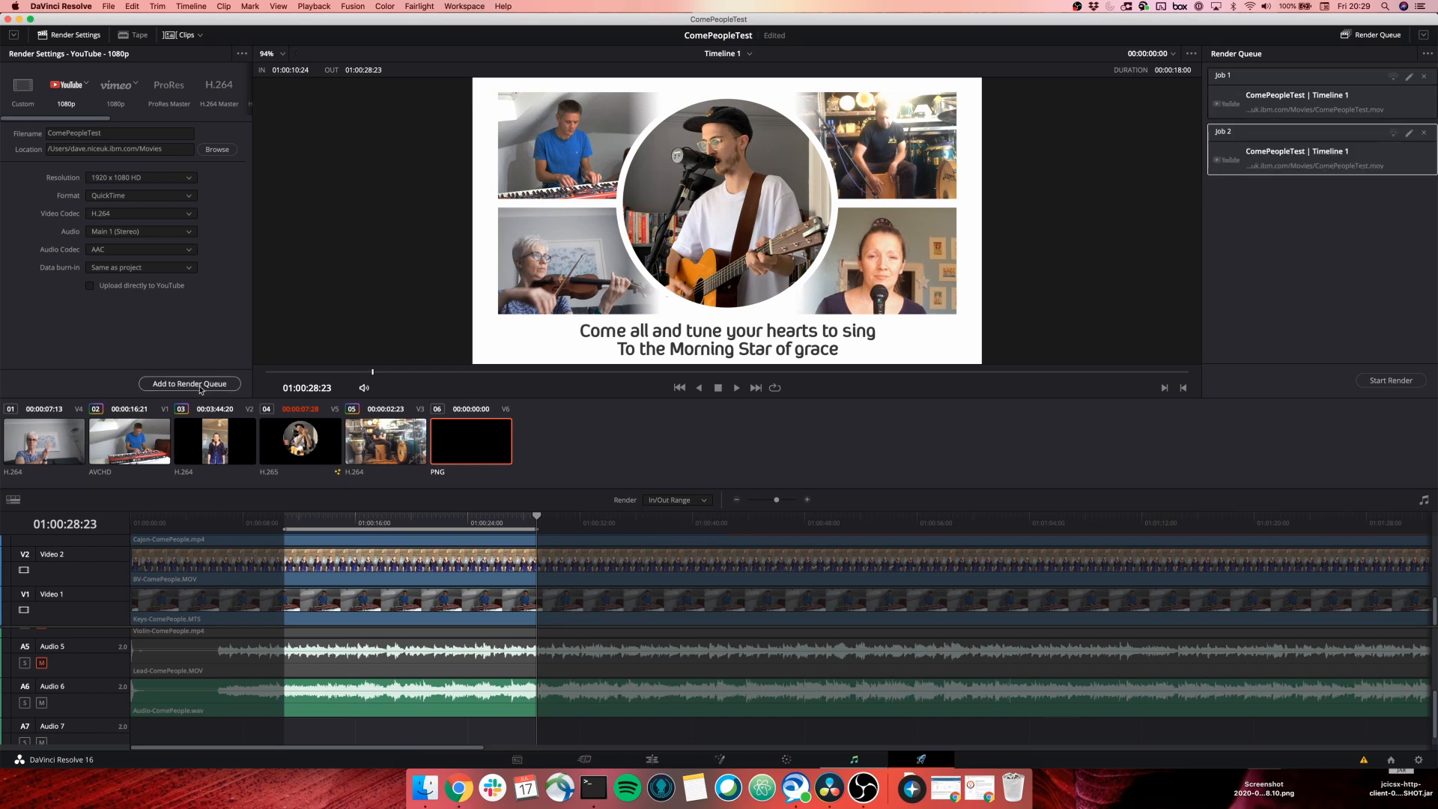
{"action": "left_click", "coordinate": [1424, 76]}
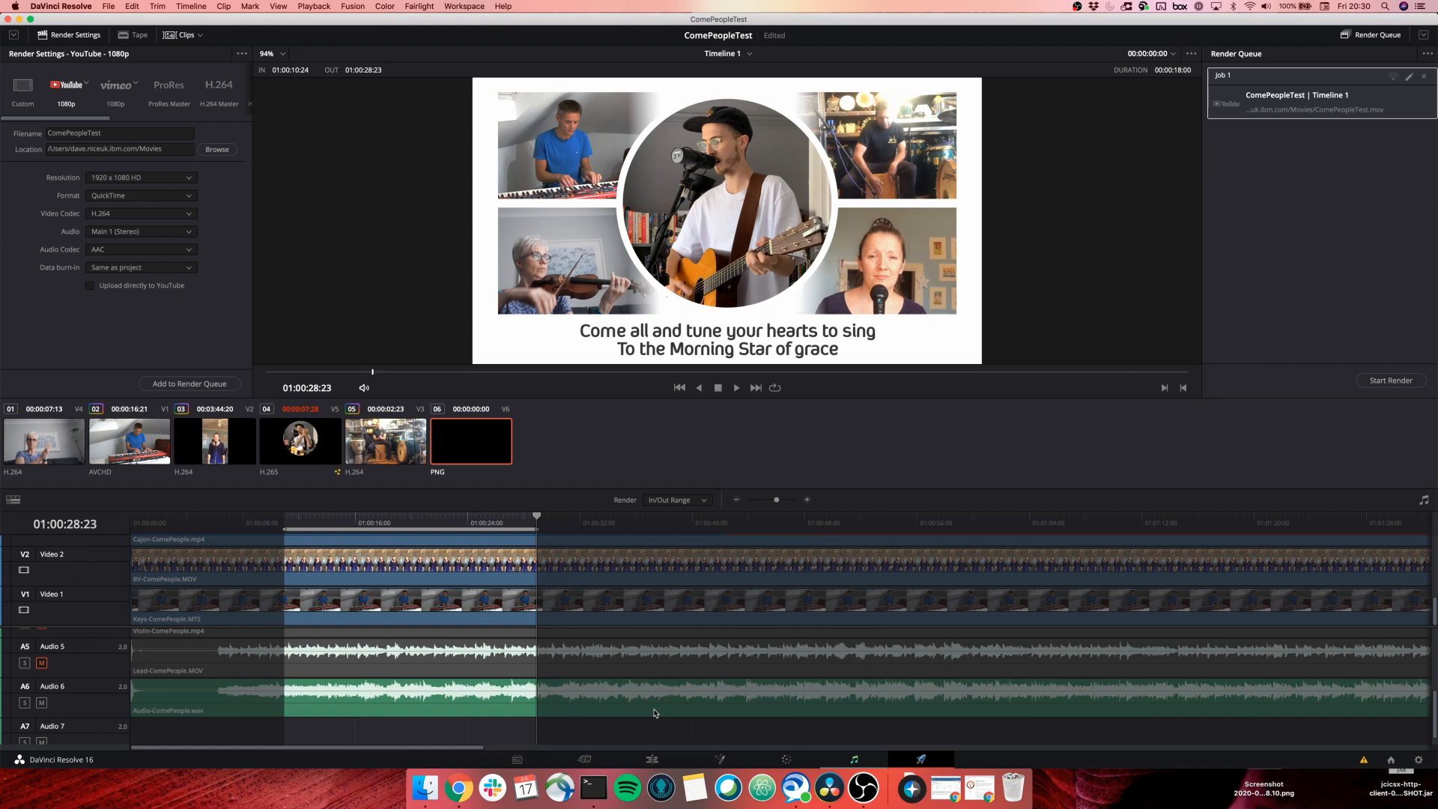
Switch to Finder and open ComePeopleTest.mov from the output folder.
{"action": "key", "text": "super+Tab"}
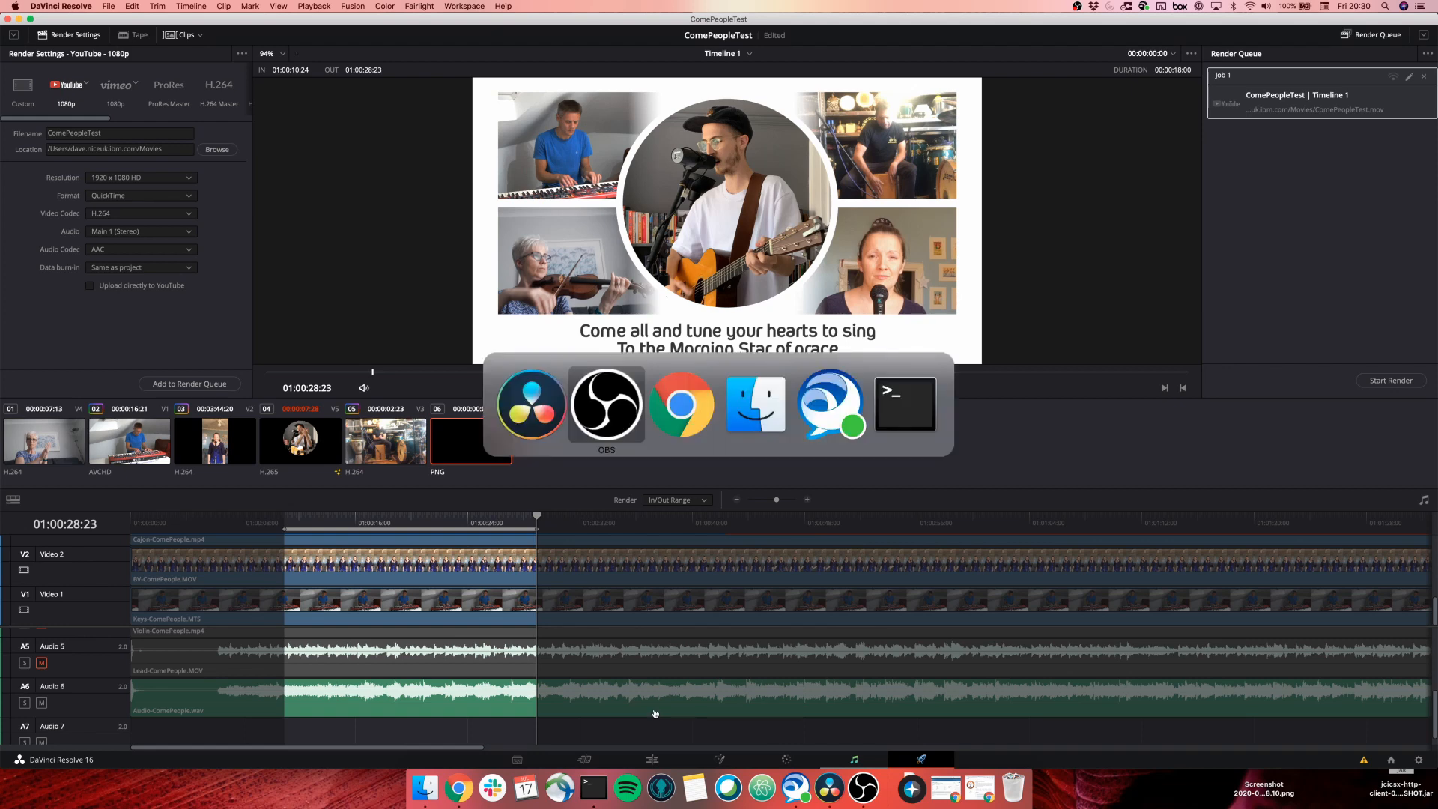
{"action": "key", "text": "super+Tab"}
{"action": "key", "text": "super+Tab"}
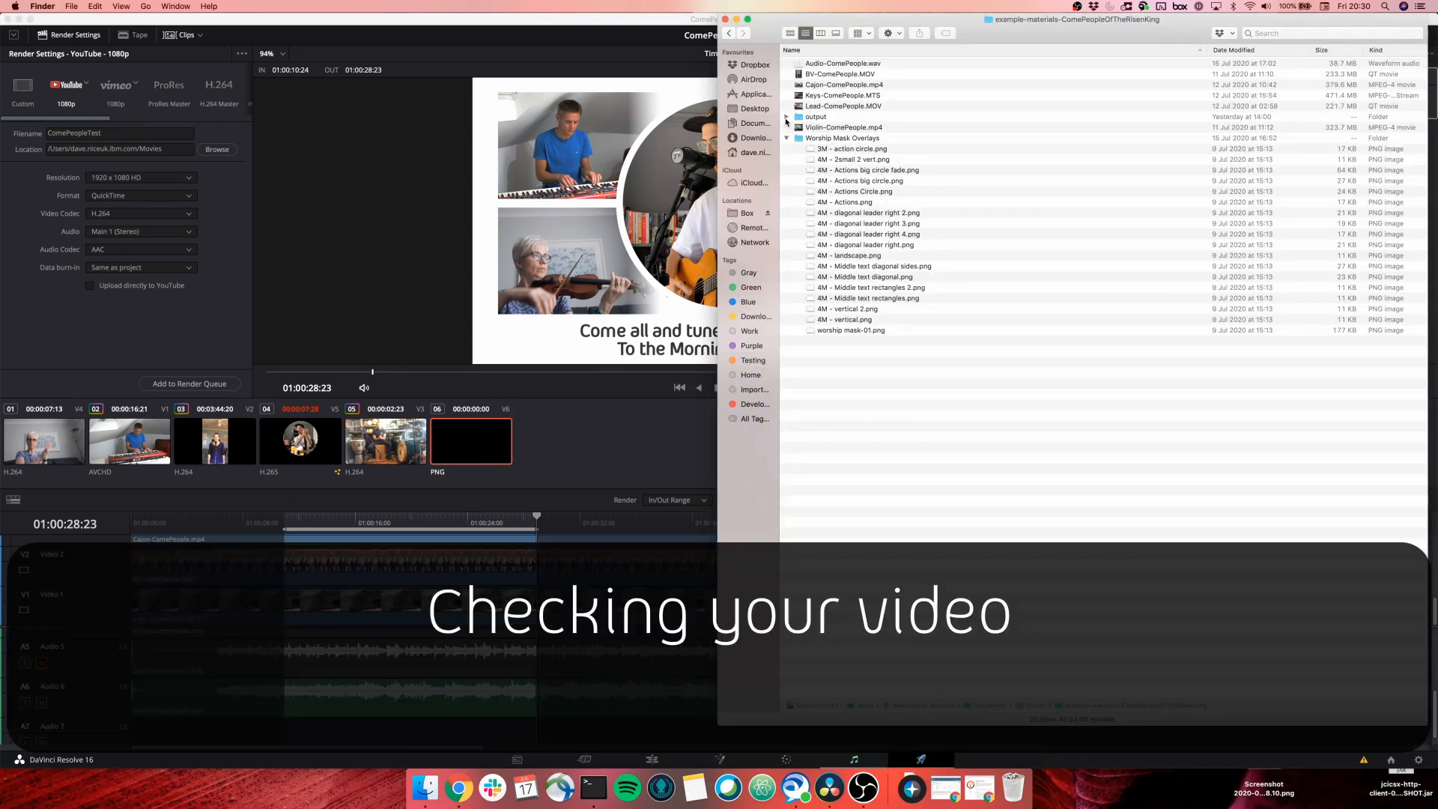
{"action": "left_click", "coordinate": [787, 118]}
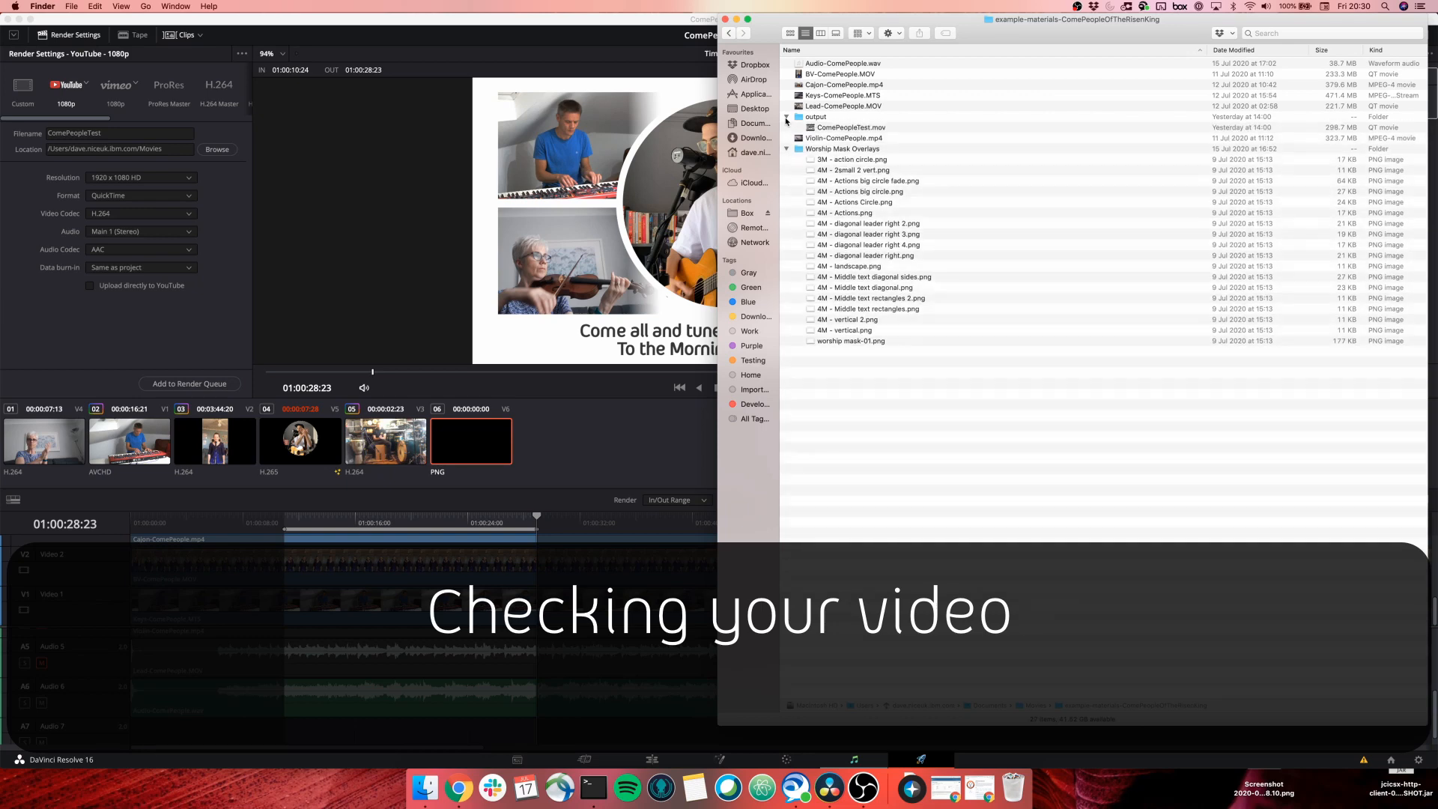
{"action": "double_click", "coordinate": [843, 129]}
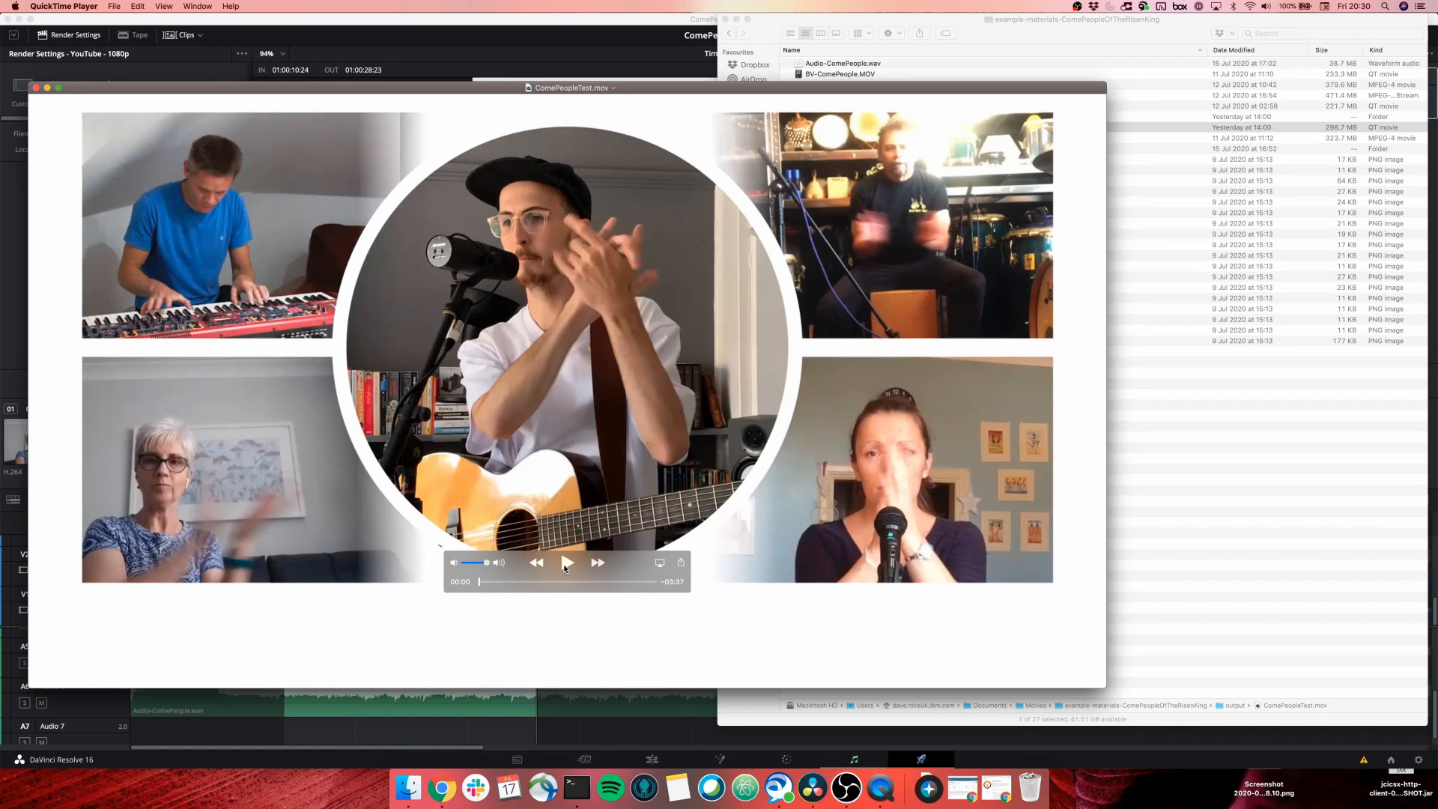
Play the rendered movie from the start and pause on the first lyric subtitle.
{"action": "left_click", "coordinate": [565, 566]}
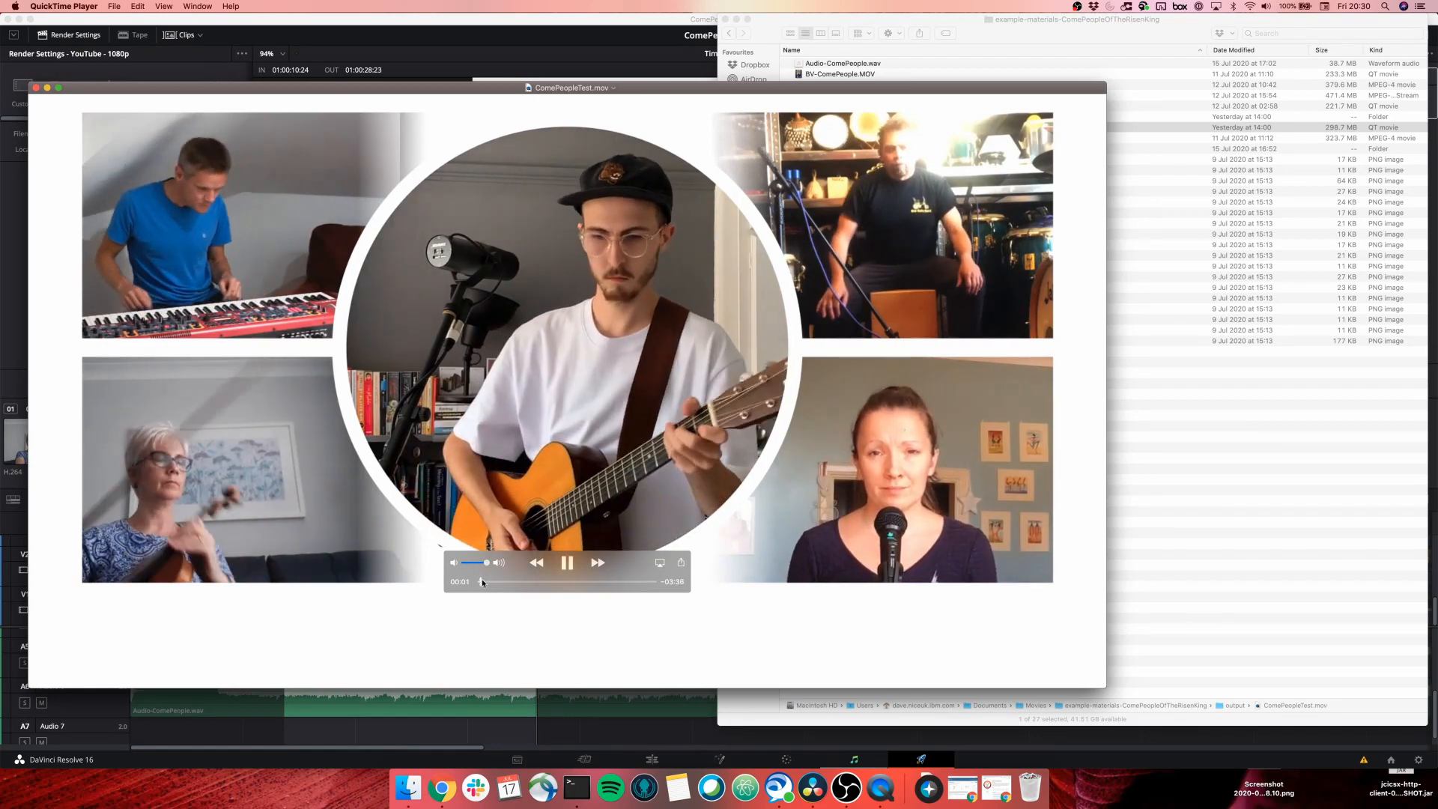
{"action": "left_click_drag", "start_coordinate": [482, 583], "coordinate": [468, 586]}
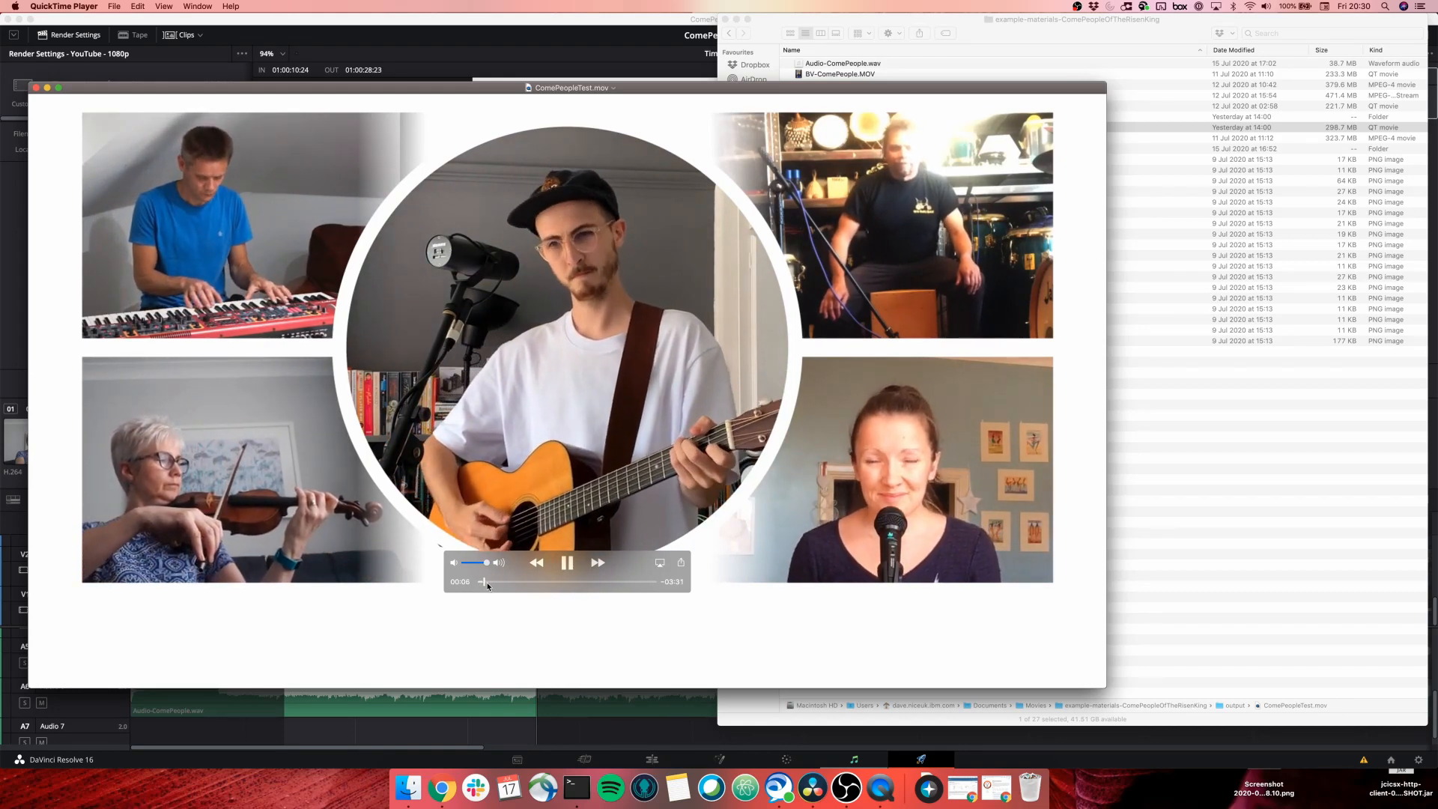
{"action": "left_click_drag", "start_coordinate": [485, 582], "coordinate": [488, 582]}
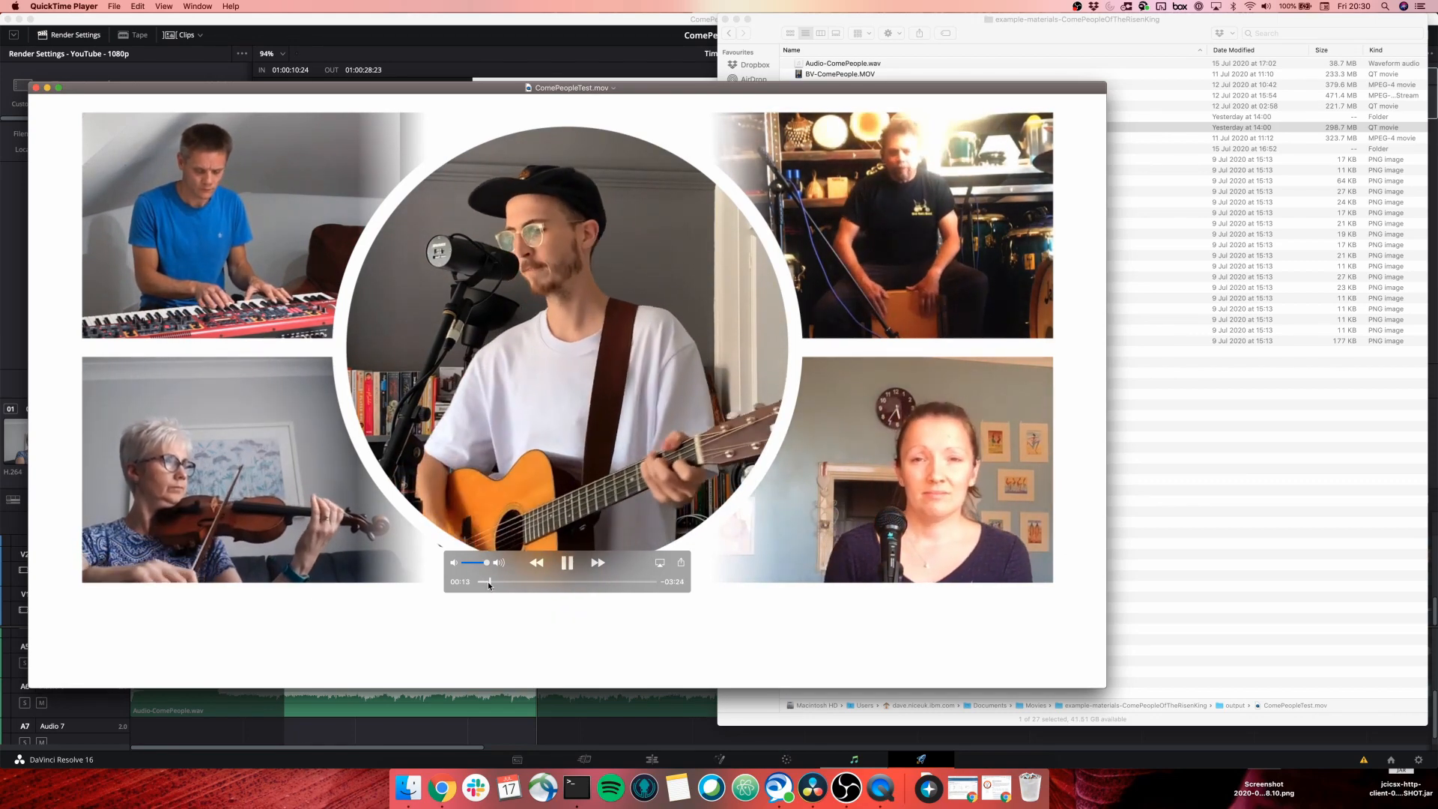
{"action": "left_click", "coordinate": [565, 563]}
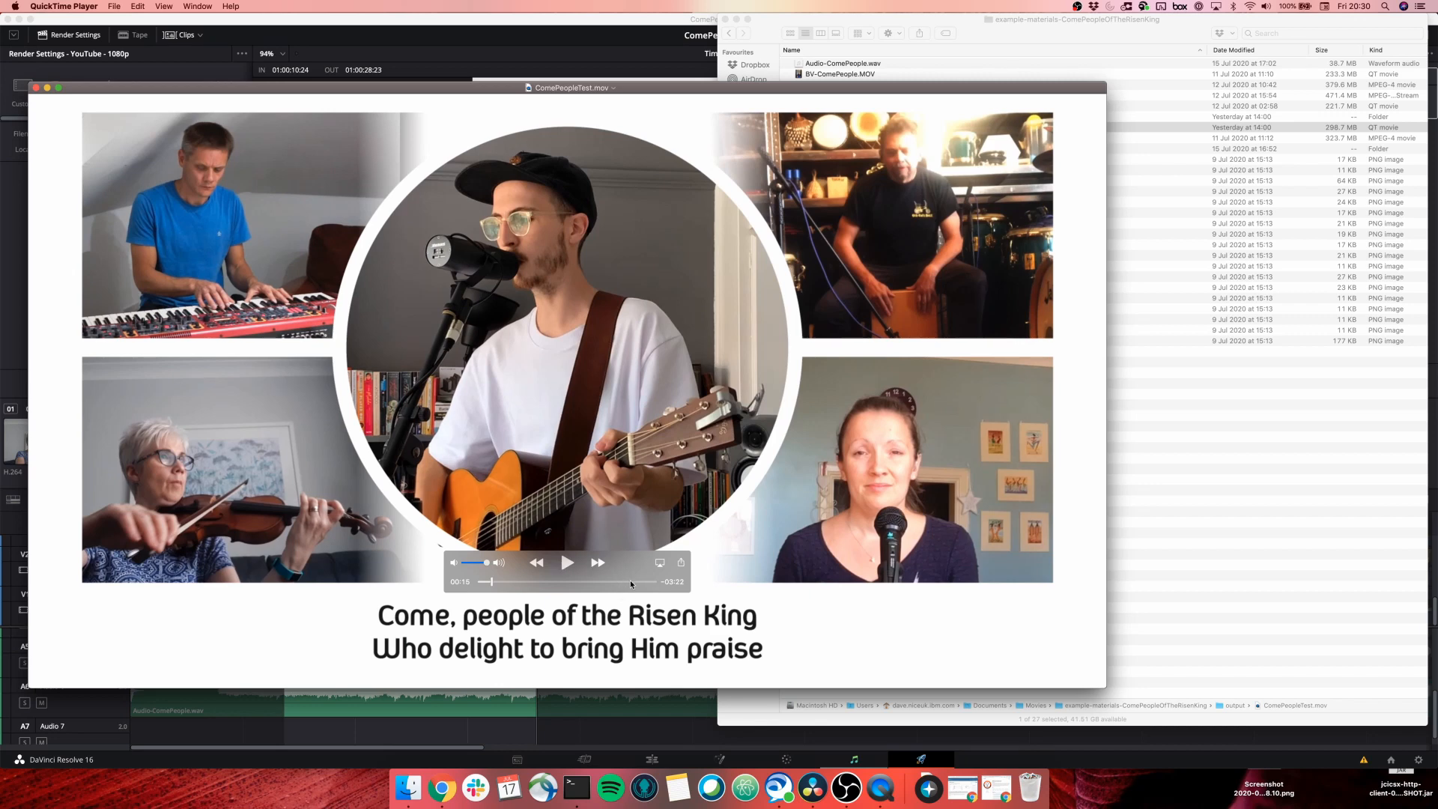
Jump to the closing credits, play them, and pause near the end.
{"action": "left_click_drag", "start_coordinate": [630, 580], "coordinate": [638, 584]}
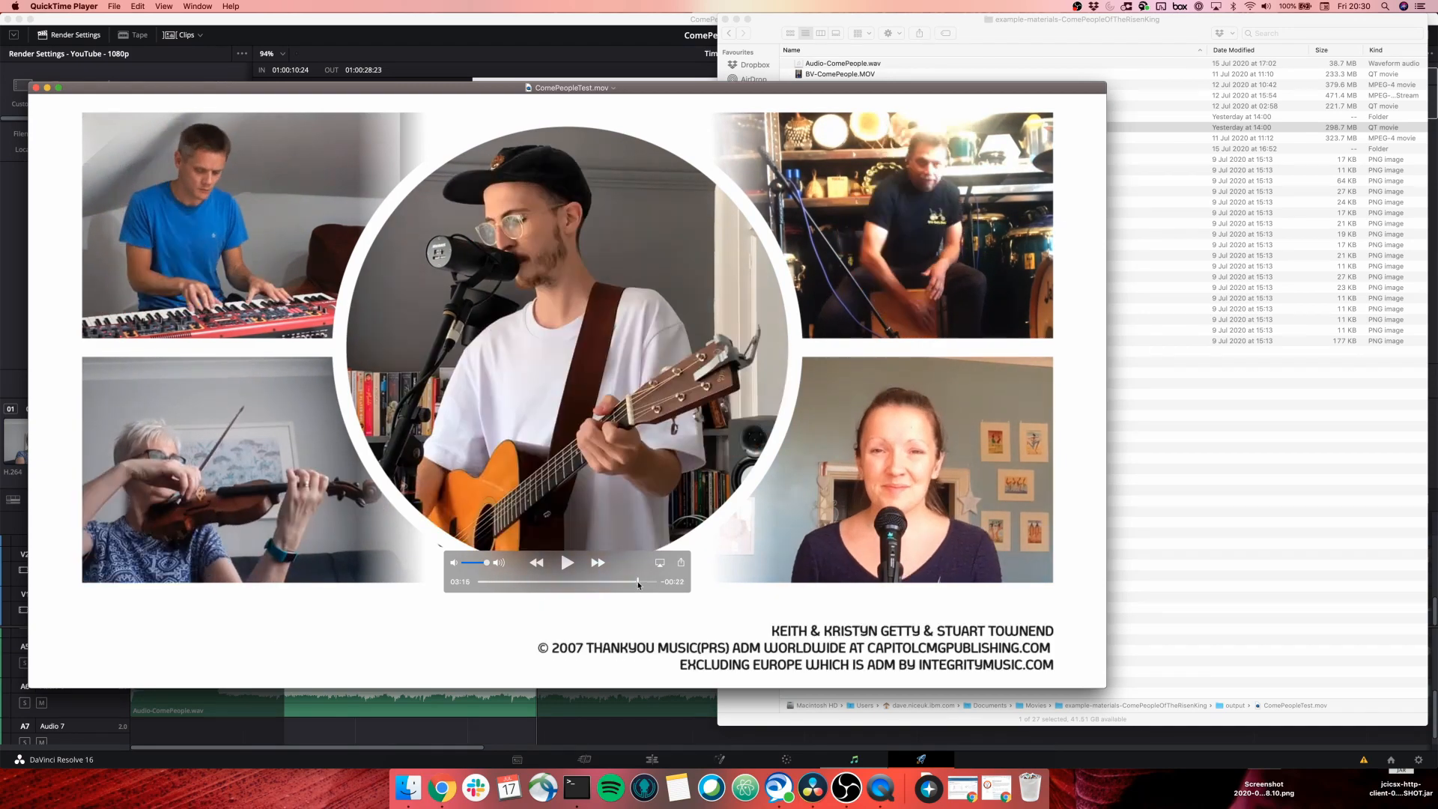
{"action": "left_click", "coordinate": [567, 567]}
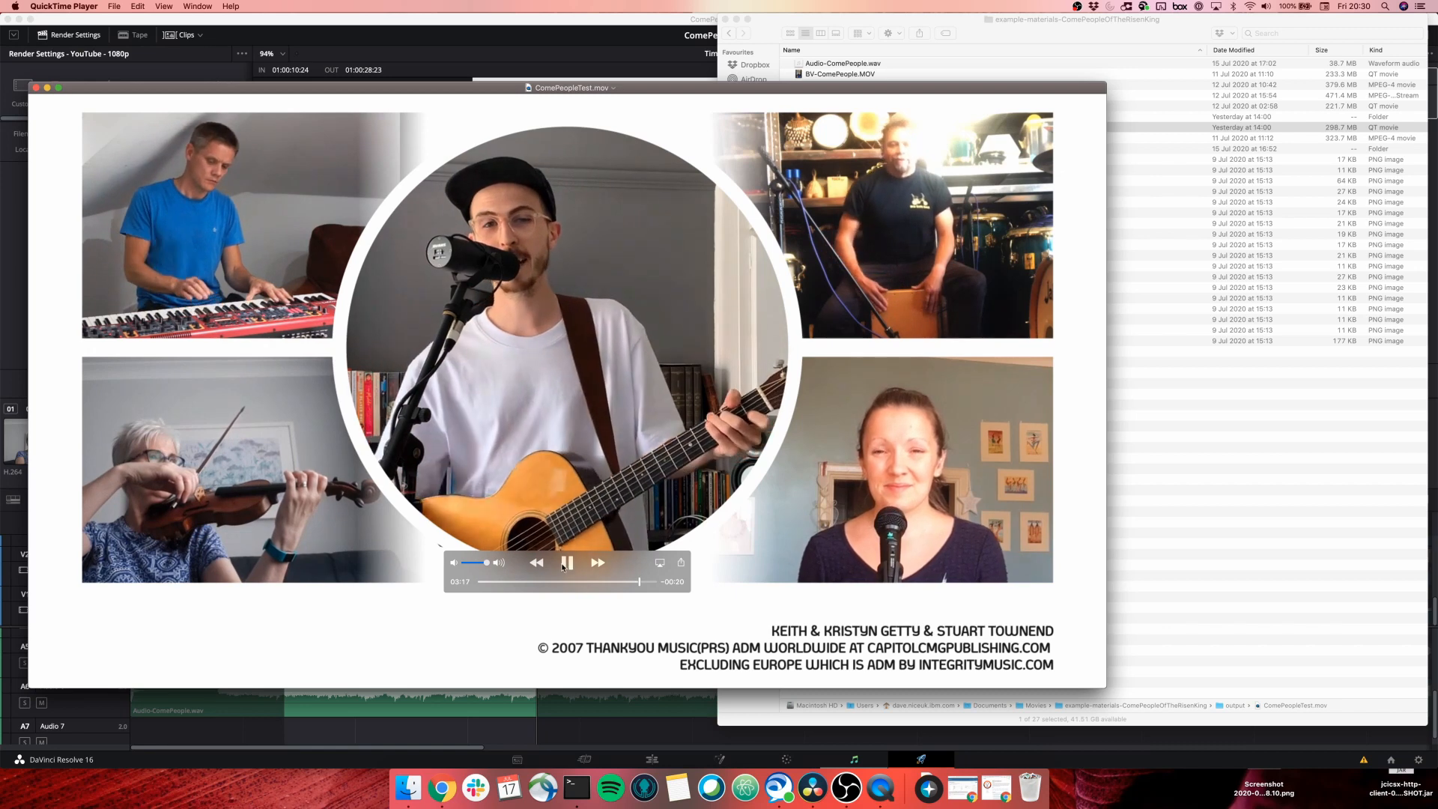
{"action": "left_click", "coordinate": [565, 564]}
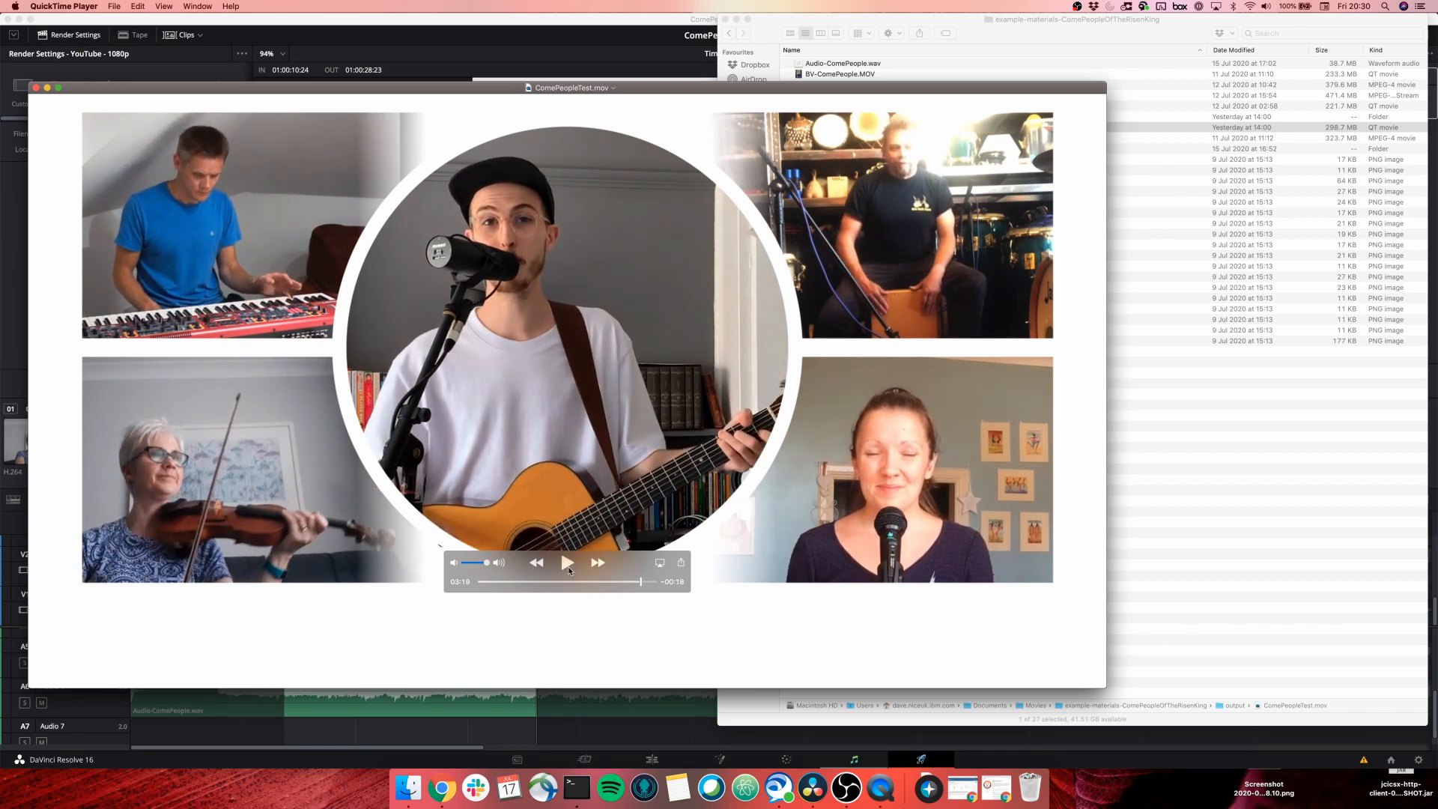
{"action": "left_click", "coordinate": [568, 569]}
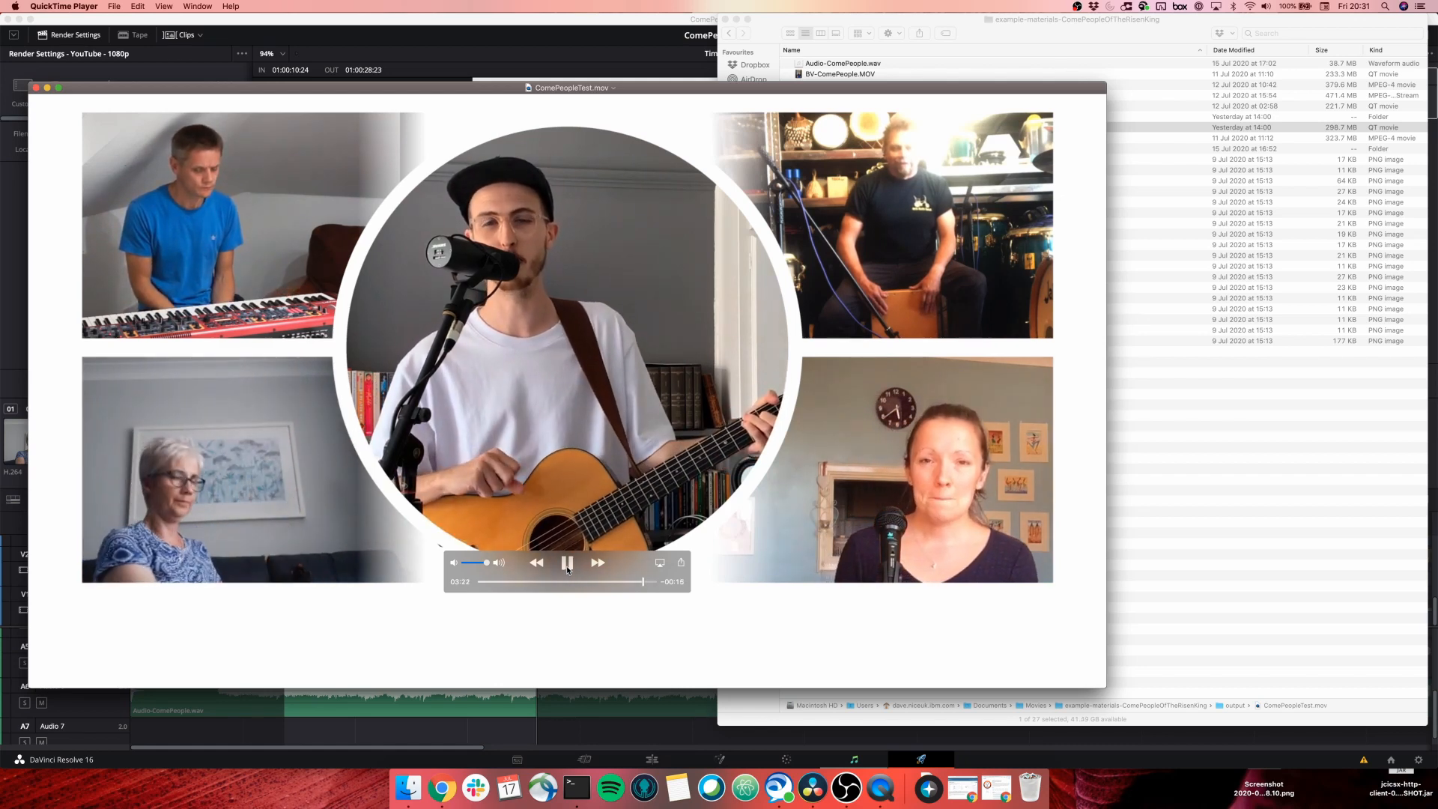
{"action": "left_click", "coordinate": [567, 569]}
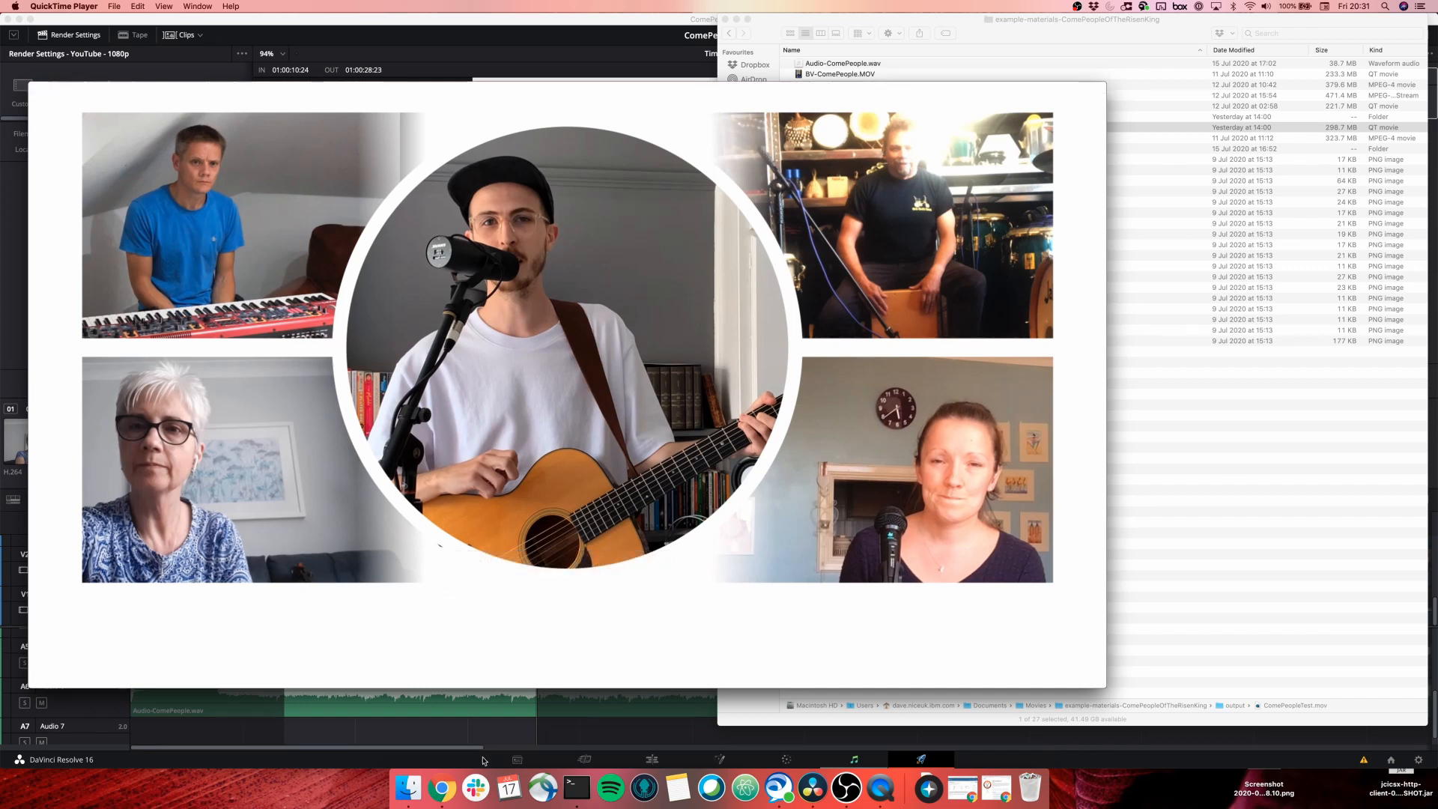
{"action": "mouse_move", "coordinate": [528, 457]}
{"action": "mouse_move", "coordinate": [840, 559]}
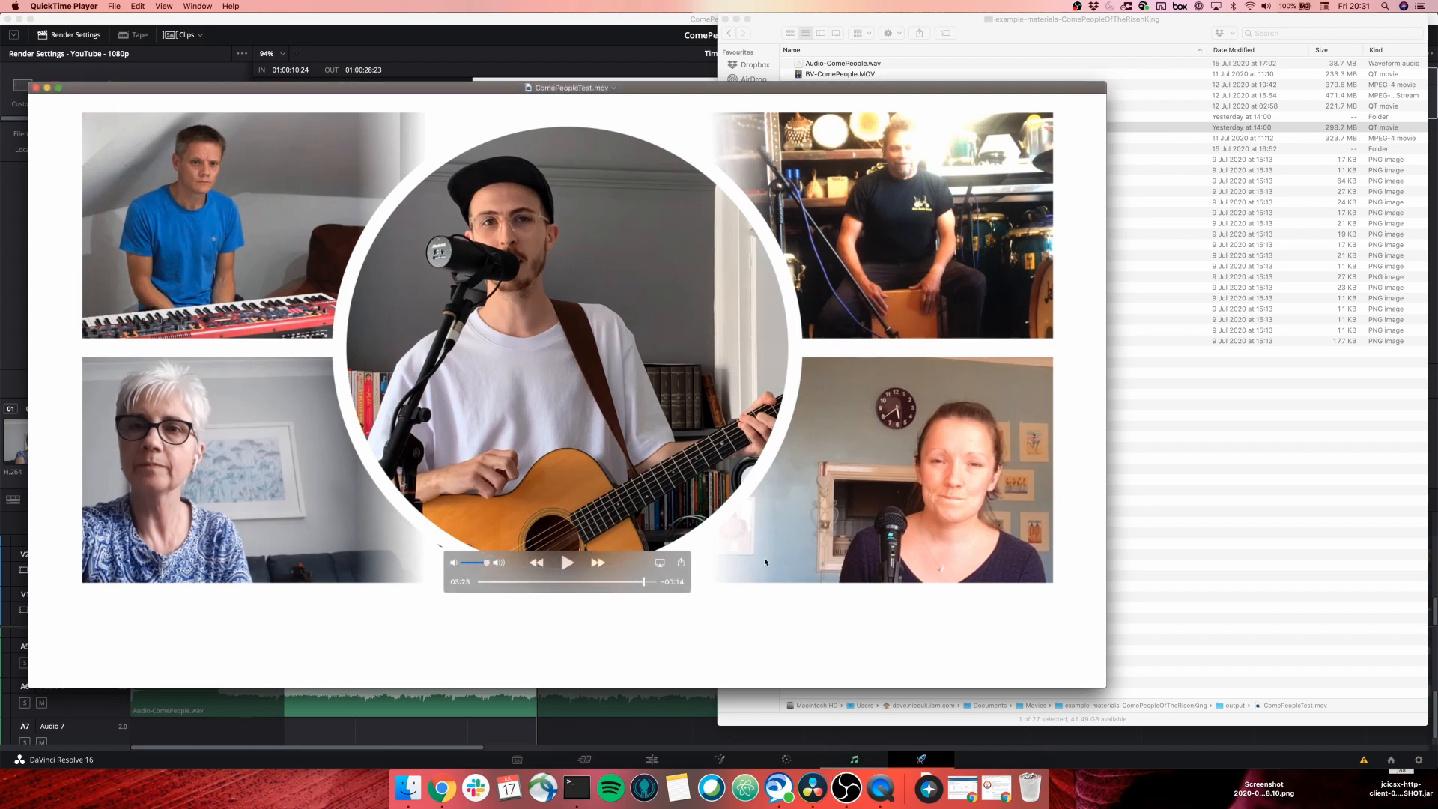